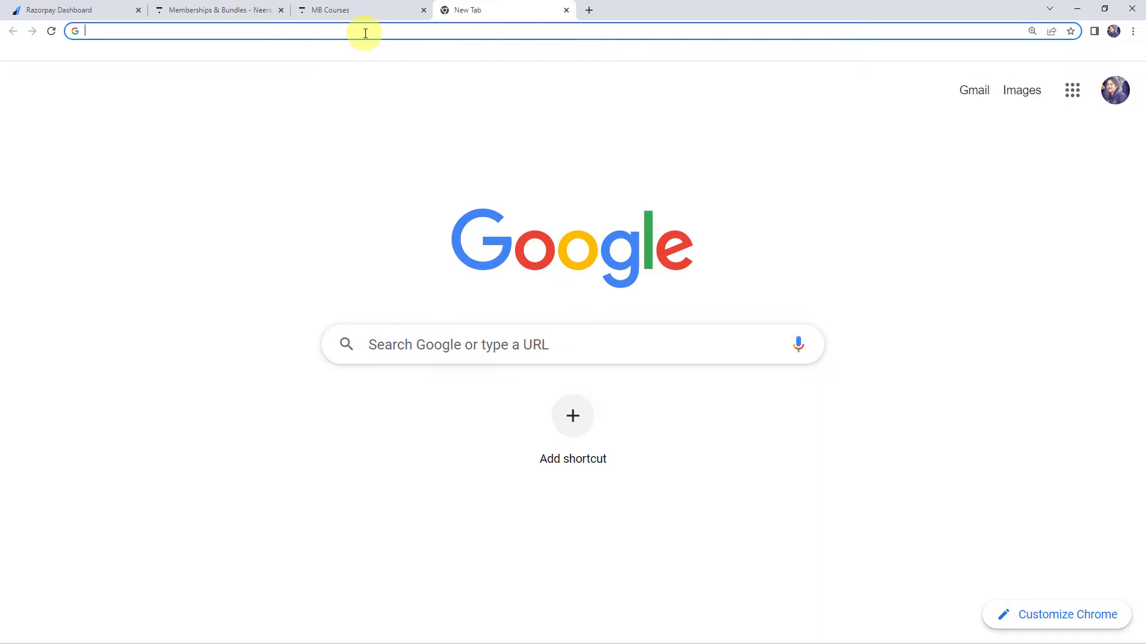
Go to pabbly.com, sign in from the Pabbly Connect product page, and open the Pabbly Connect dashboard.
{"action": "type", "text": "pa"}
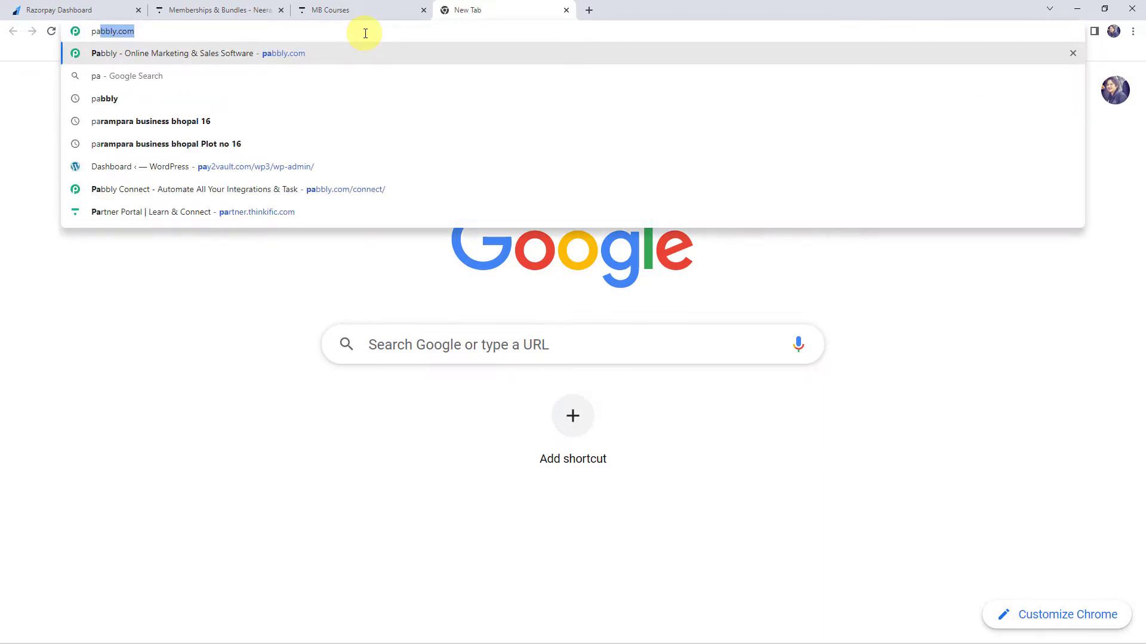
{"action": "key", "text": "Return"}
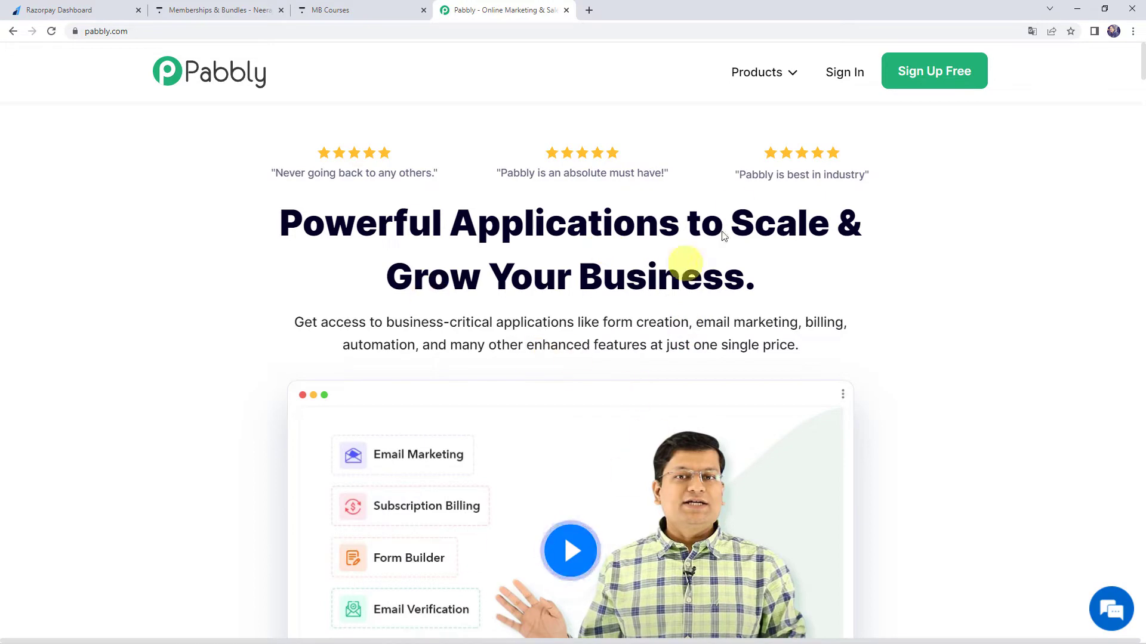
{"action": "mouse_move", "coordinate": [749, 71]}
{"action": "left_click", "coordinate": [375, 275]}
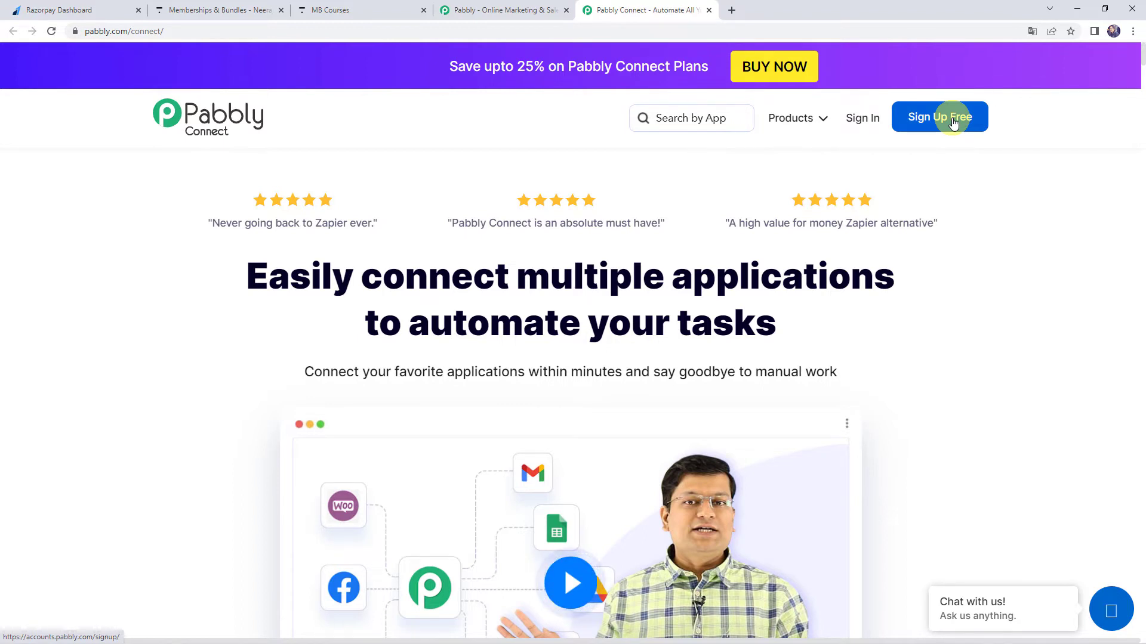
{"action": "left_click", "coordinate": [860, 124]}
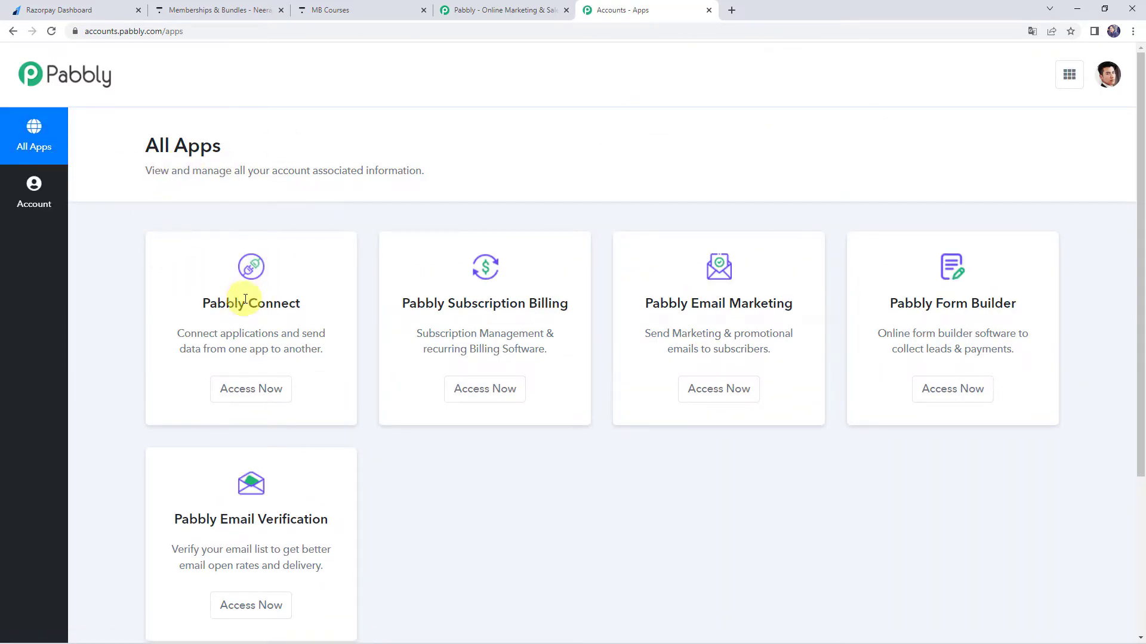
{"action": "left_click", "coordinate": [256, 392]}
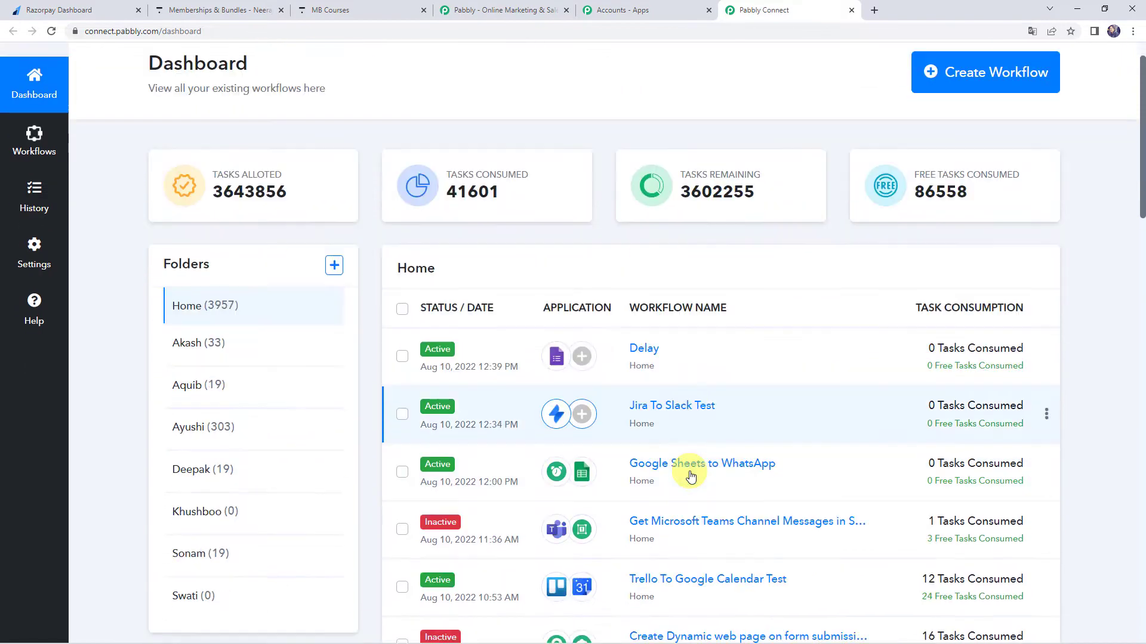
Create a workflow named "Add & Enroll Thinkific Users in Bundle for New Razorpay Payment".
{"action": "scroll", "coordinate": [686, 474], "scroll_direction": "down", "scroll_amount": 6}
{"action": "scroll", "coordinate": [690, 476], "scroll_direction": "up", "scroll_amount": 6}
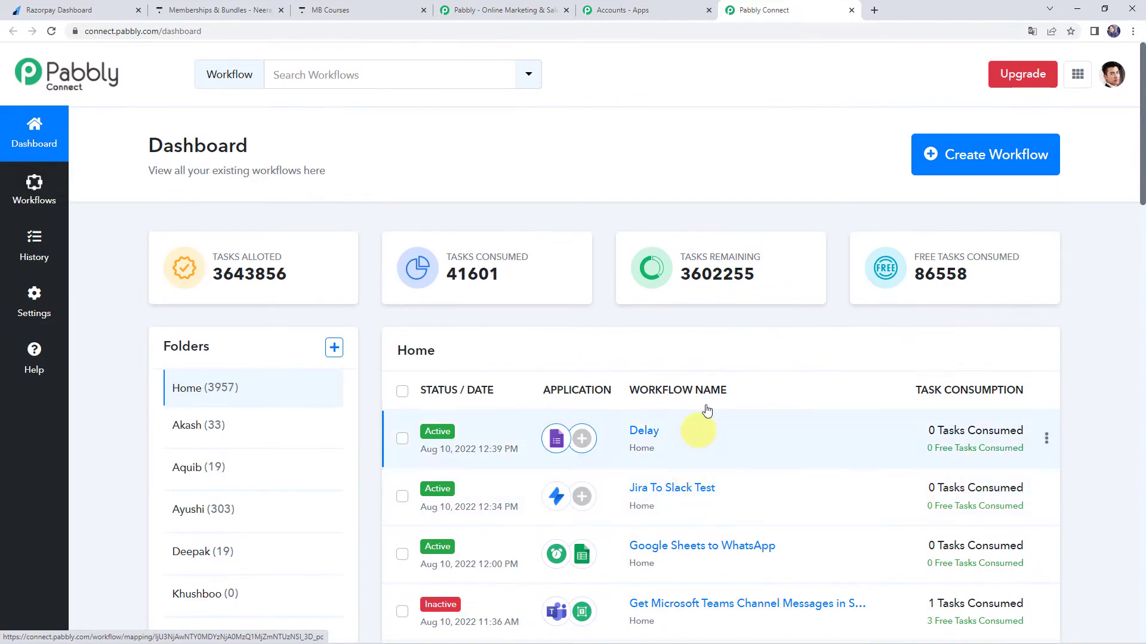
{"action": "left_click", "coordinate": [976, 157]}
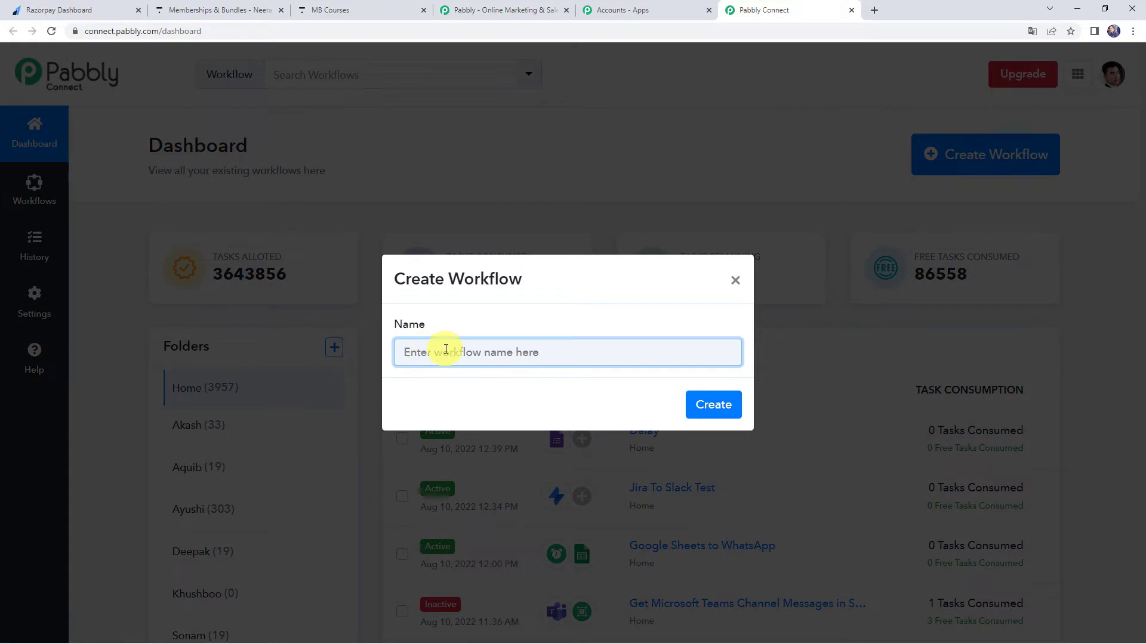
{"action": "type", "text": "Add & Enroll Thinkific Users in Bundle for New Razorpay Payment"}
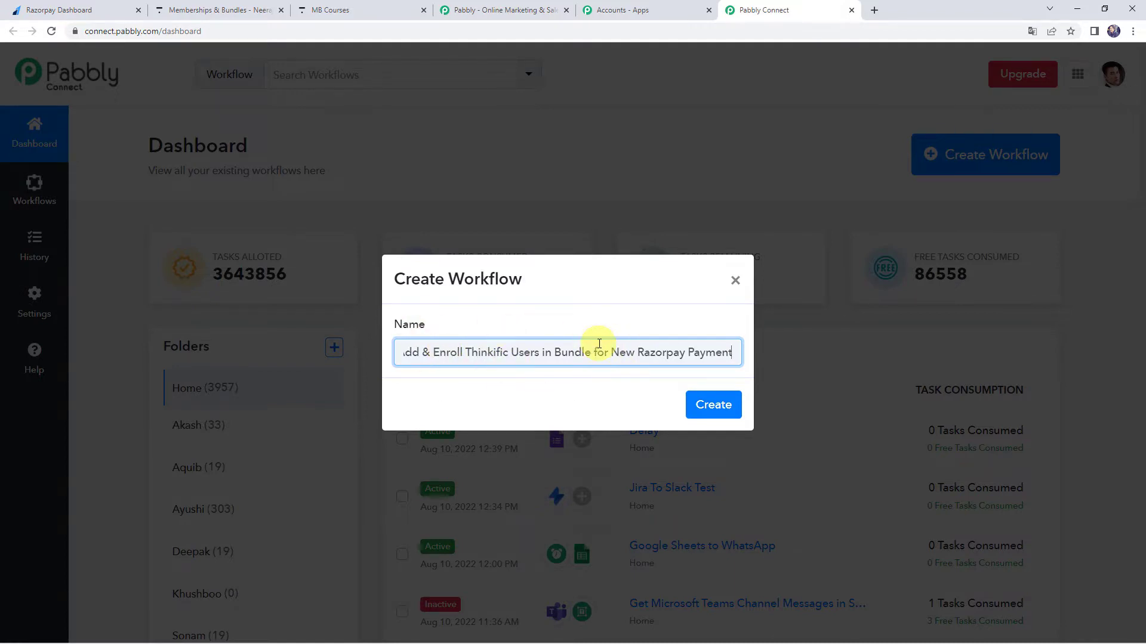
{"action": "left_click", "coordinate": [698, 404]}
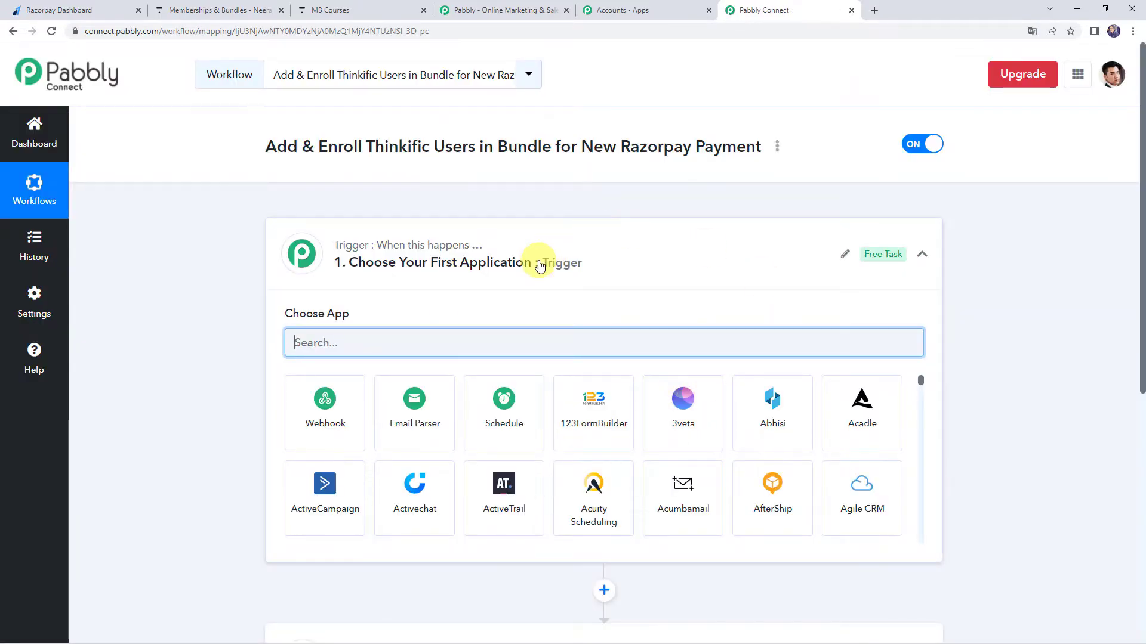
Set the workflow's trigger app to Razorpay with Payment Captured as the trigger event.
{"action": "left_click", "coordinate": [554, 265]}
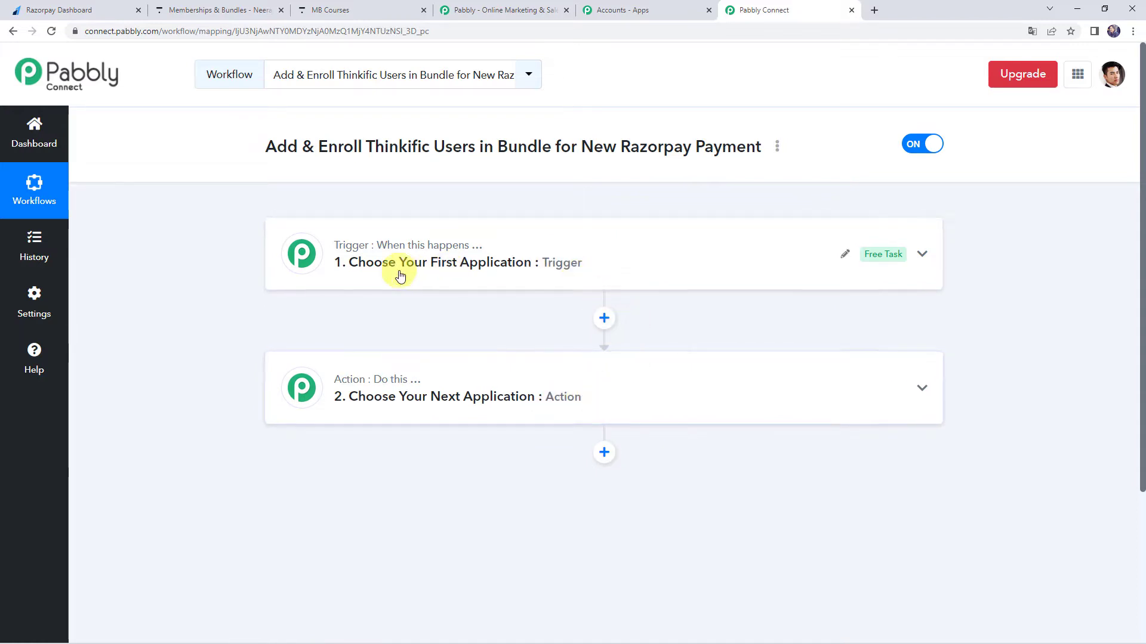
{"action": "mouse_move", "coordinate": [357, 389]}
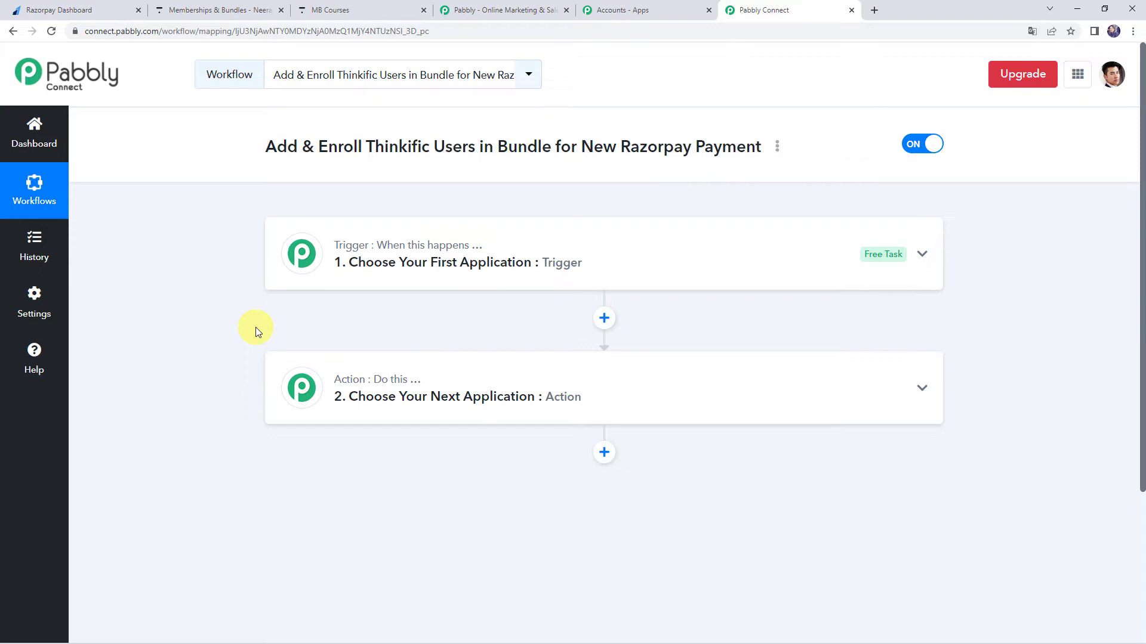
{"action": "left_click", "coordinate": [528, 267]}
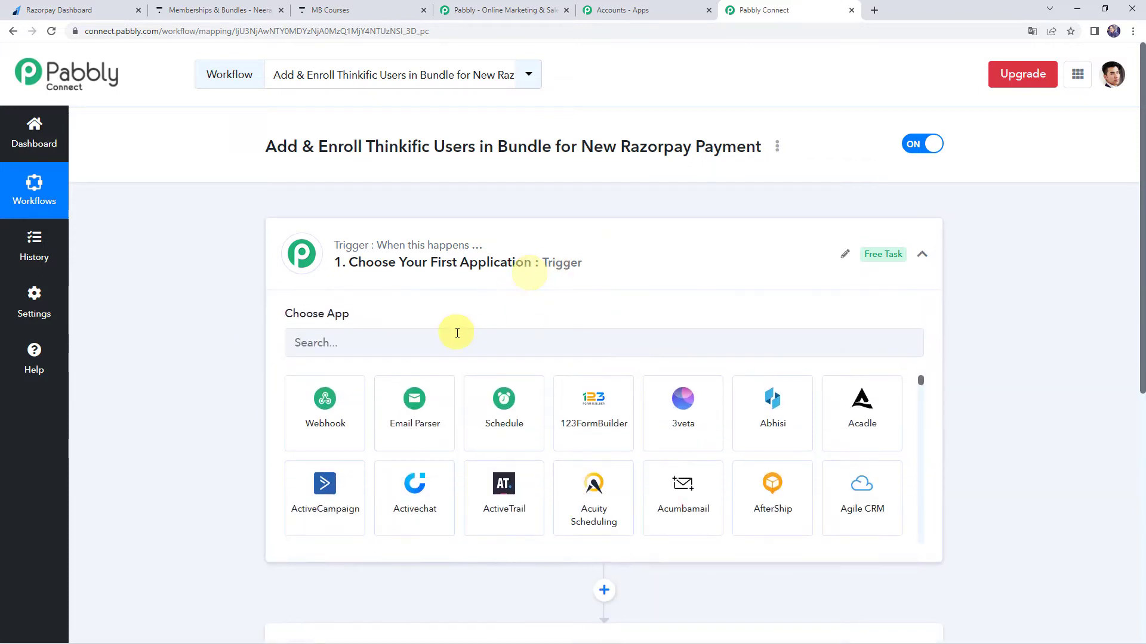
{"action": "left_click", "coordinate": [453, 339]}
{"action": "type", "text": "razo"}
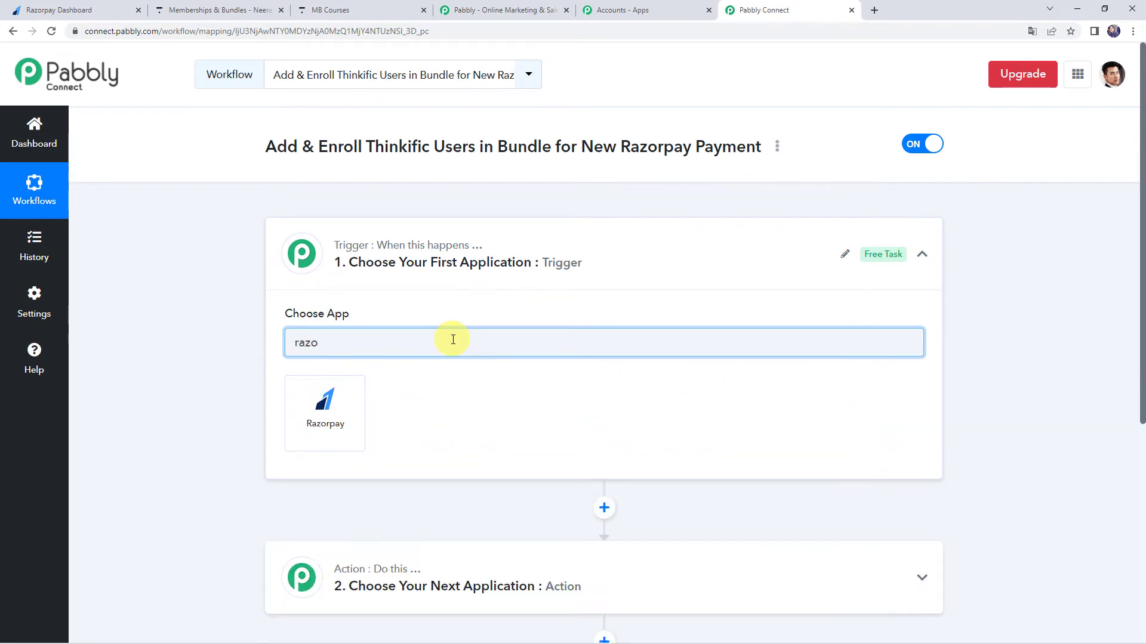
{"action": "left_click", "coordinate": [339, 405]}
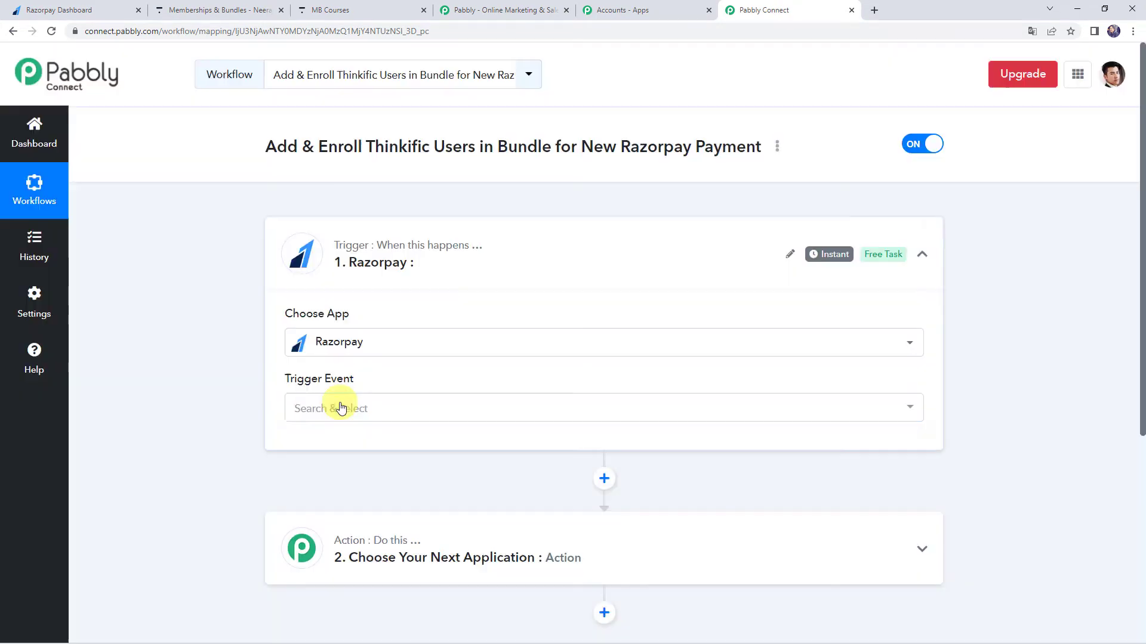
{"action": "left_click", "coordinate": [336, 415]}
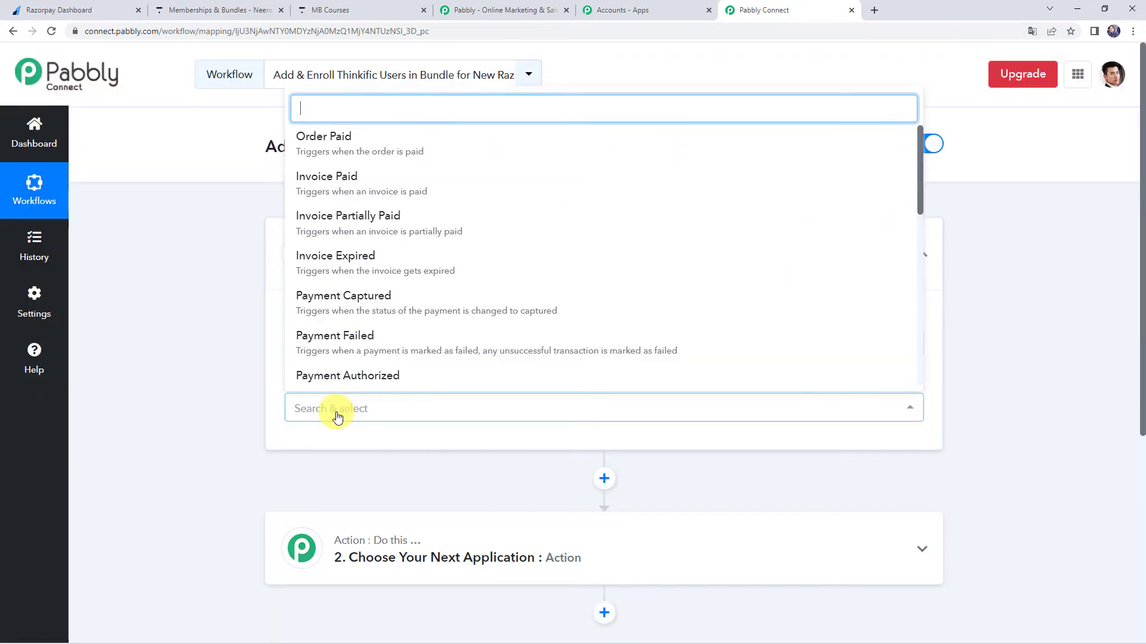
{"action": "left_click", "coordinate": [330, 299]}
Copy the trigger's webhook URL and open a new webhook form in the Razorpay dashboard's webhook settings.
{"action": "scroll", "coordinate": [199, 359], "scroll_direction": "down", "scroll_amount": 3}
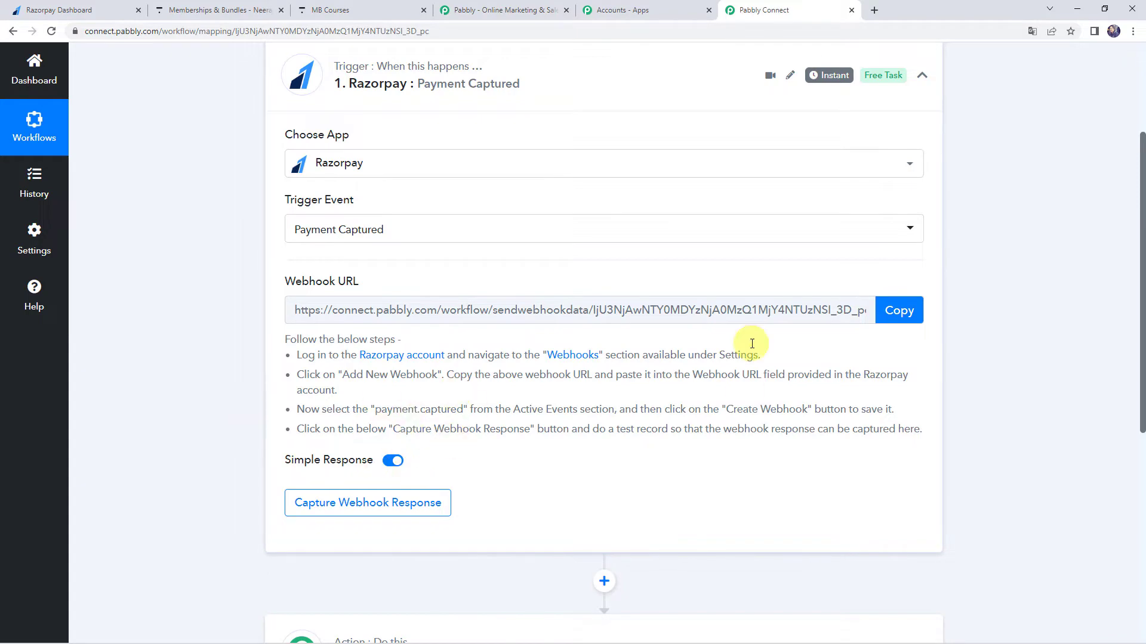
{"action": "left_click", "coordinate": [900, 311]}
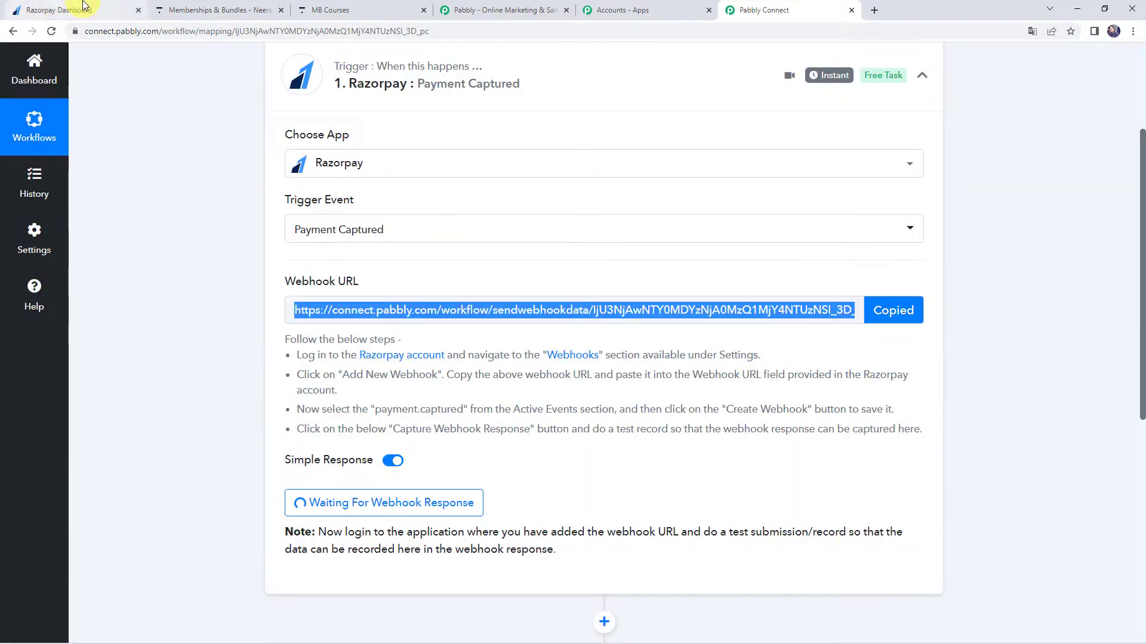
{"action": "left_click", "coordinate": [84, 5]}
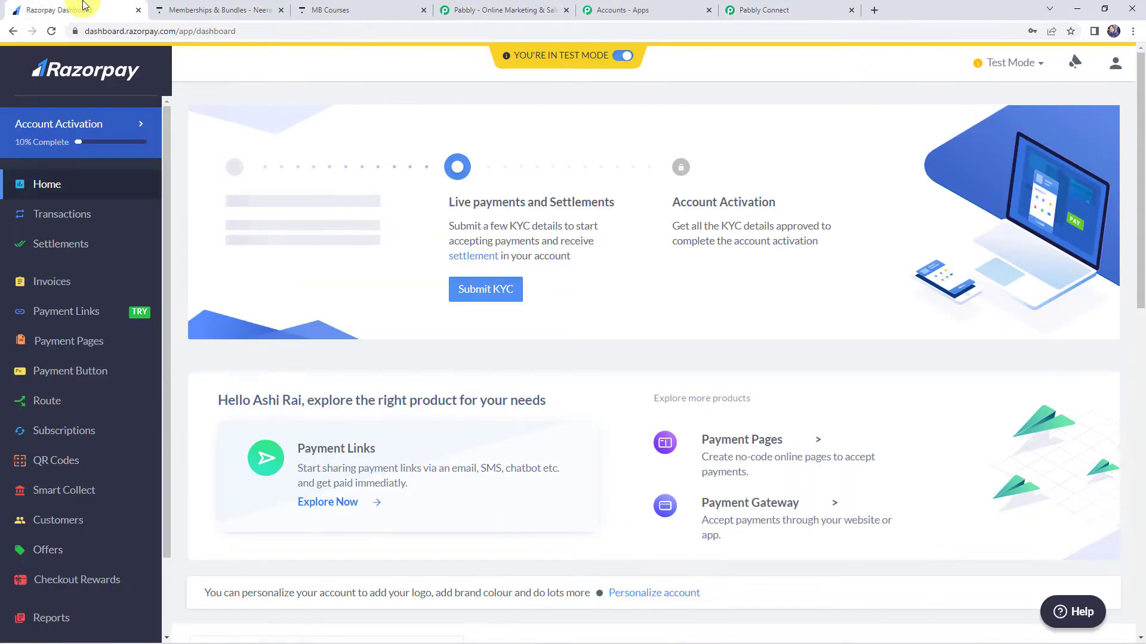
{"action": "scroll", "coordinate": [65, 346], "scroll_direction": "down", "scroll_amount": 2}
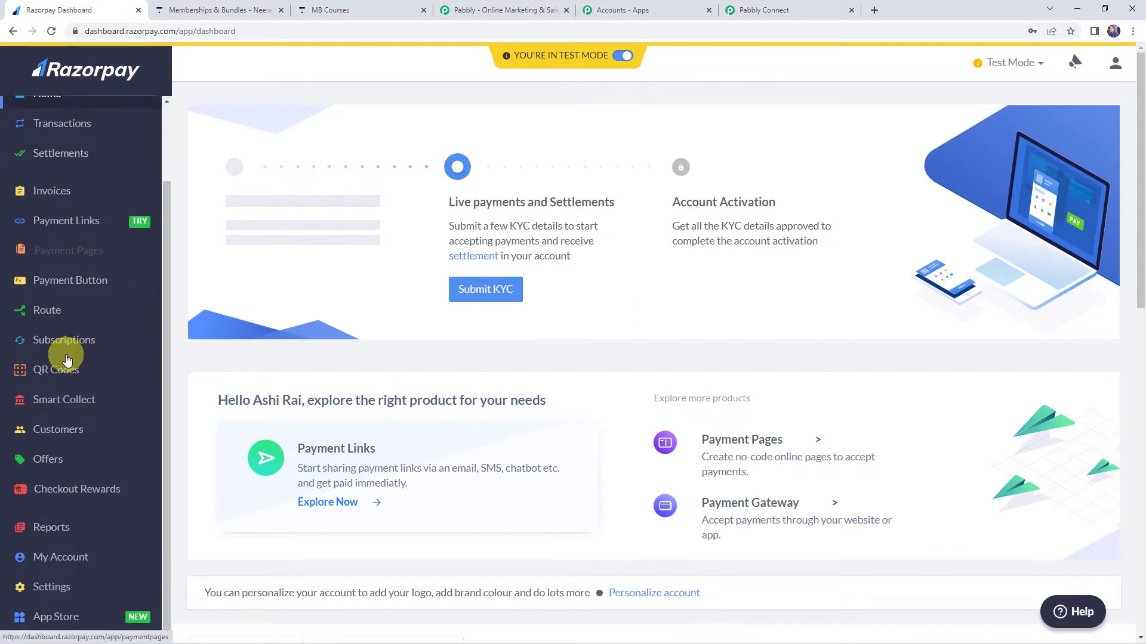
{"action": "scroll", "coordinate": [59, 406], "scroll_direction": "down", "scroll_amount": 1}
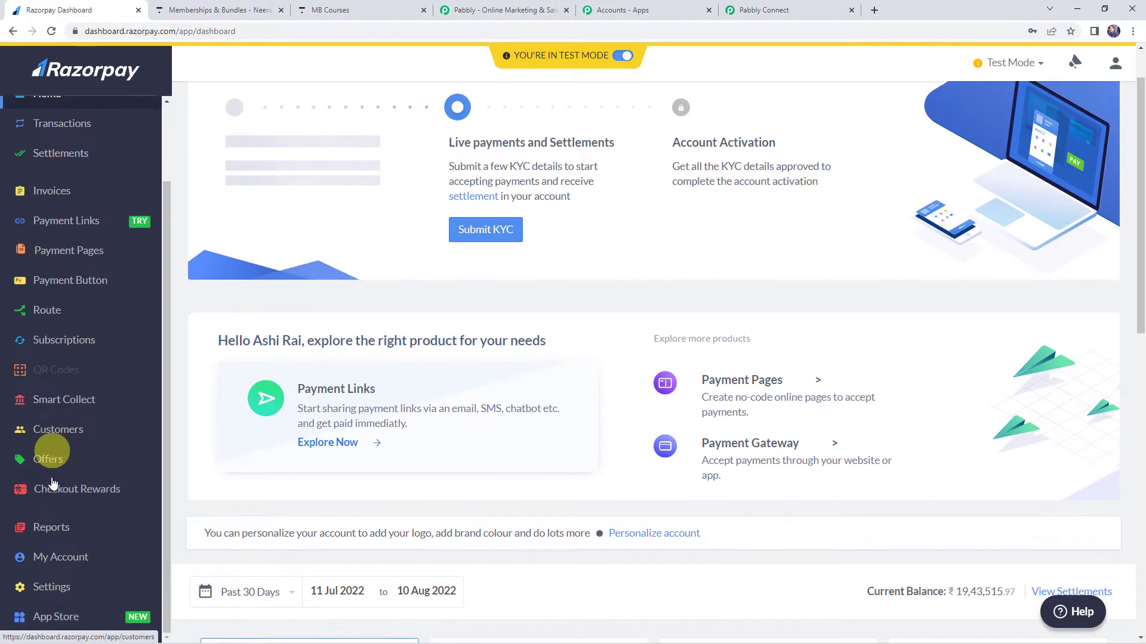
{"action": "left_click", "coordinate": [64, 591]}
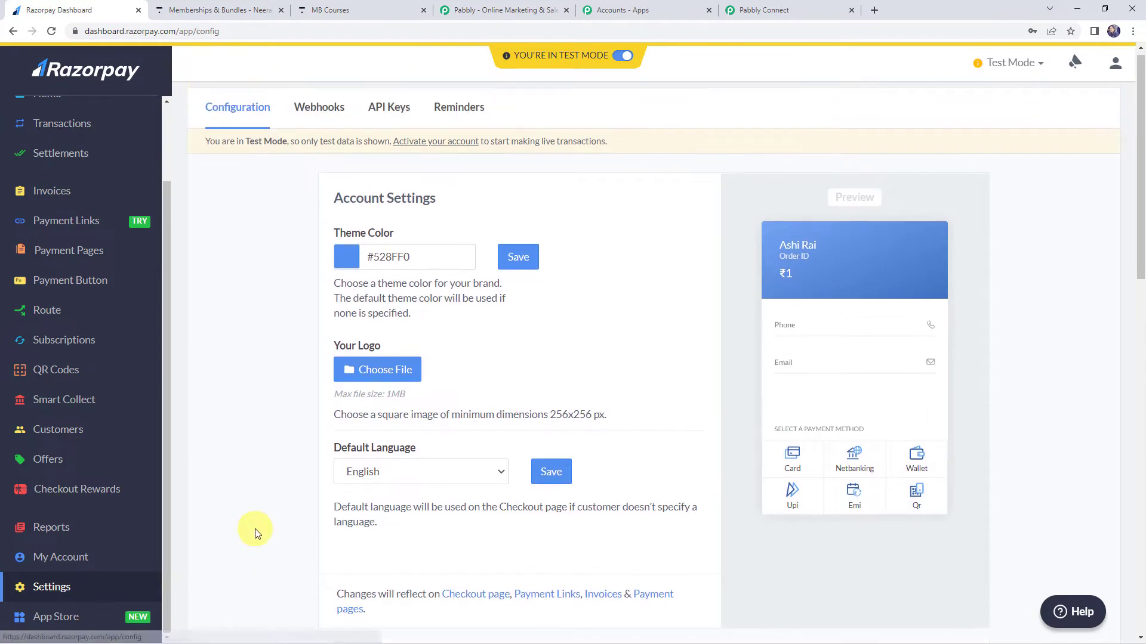
{"action": "left_click", "coordinate": [329, 120]}
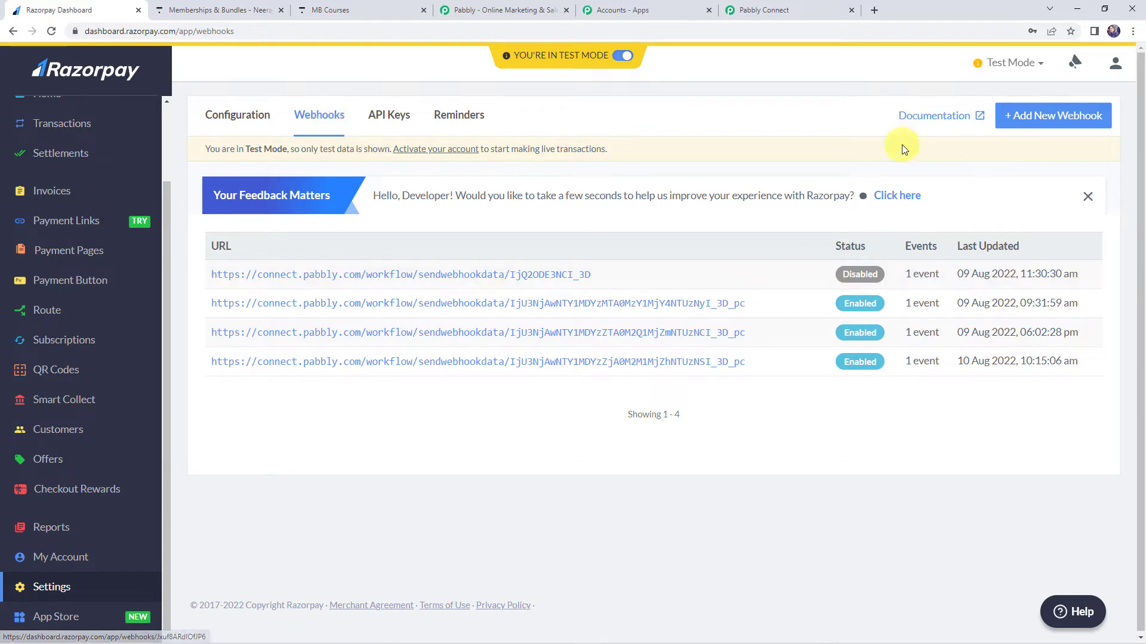
{"action": "left_click", "coordinate": [1044, 119]}
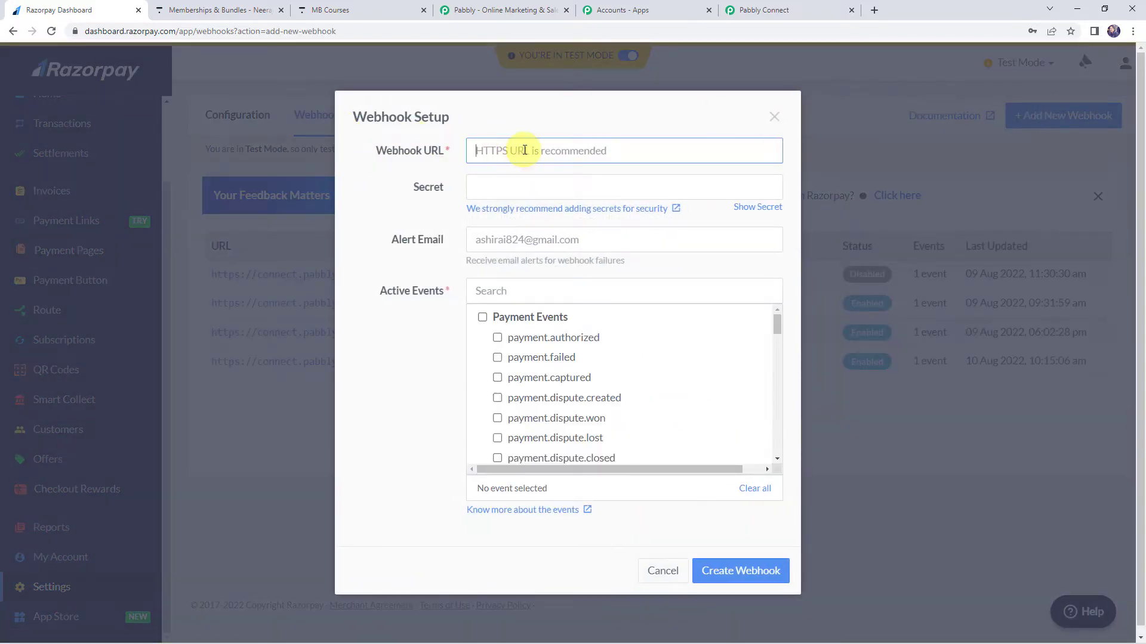
Create the Razorpay webhook with the copied Pabbly Connect URL and payment.captured as its active event.
{"action": "right_click", "coordinate": [524, 151]}
{"action": "left_click", "coordinate": [540, 245]}
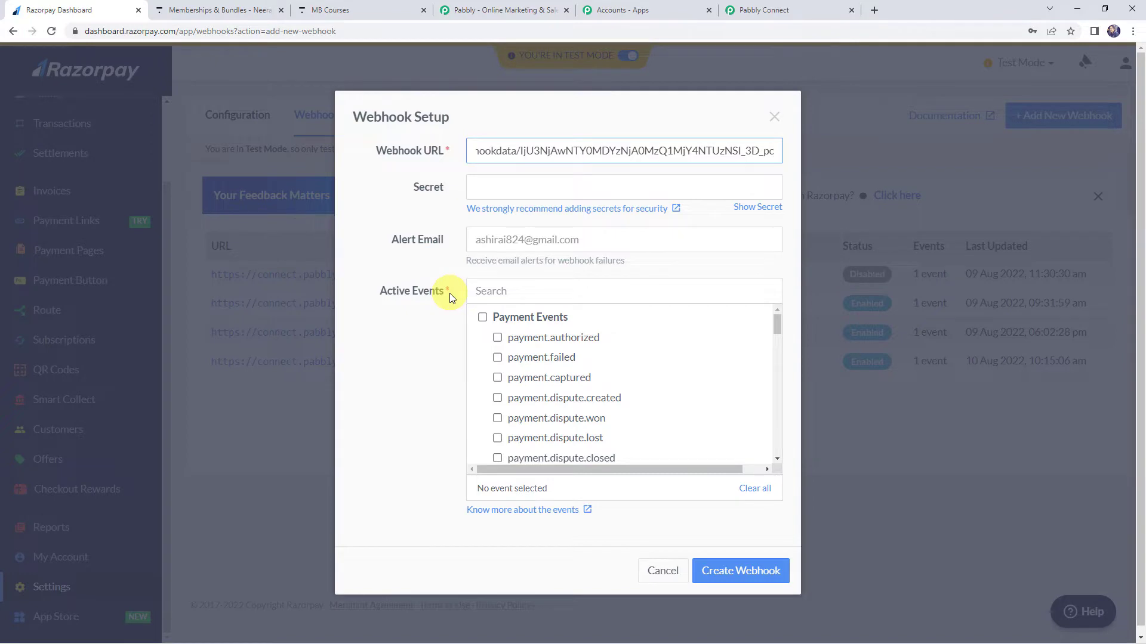
{"action": "left_click", "coordinate": [498, 377]}
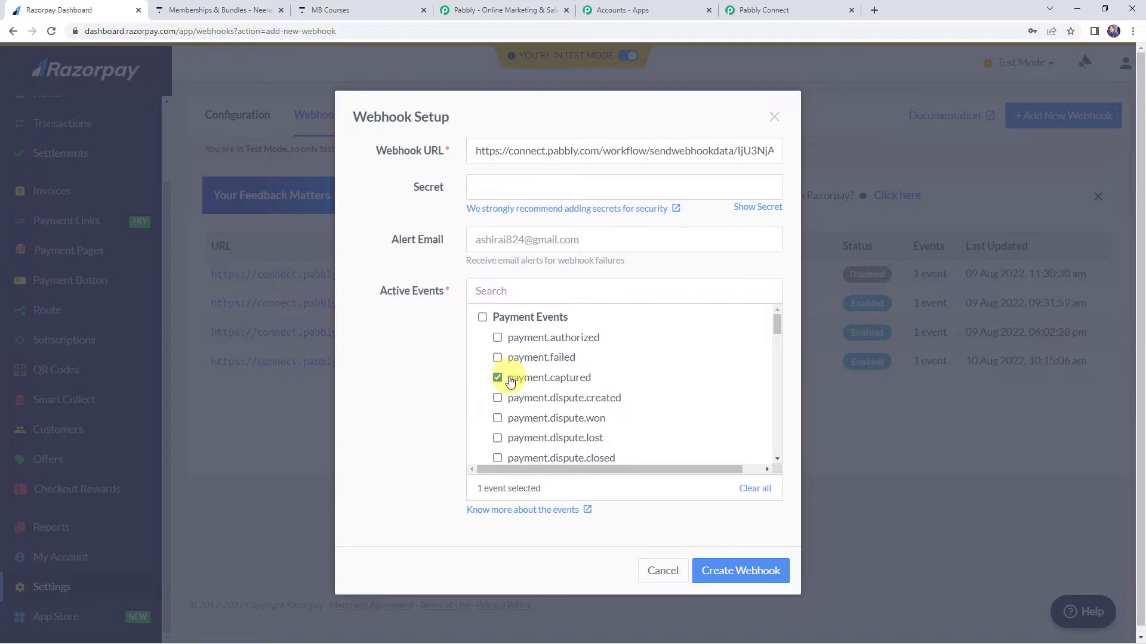
{"action": "left_click", "coordinate": [733, 572]}
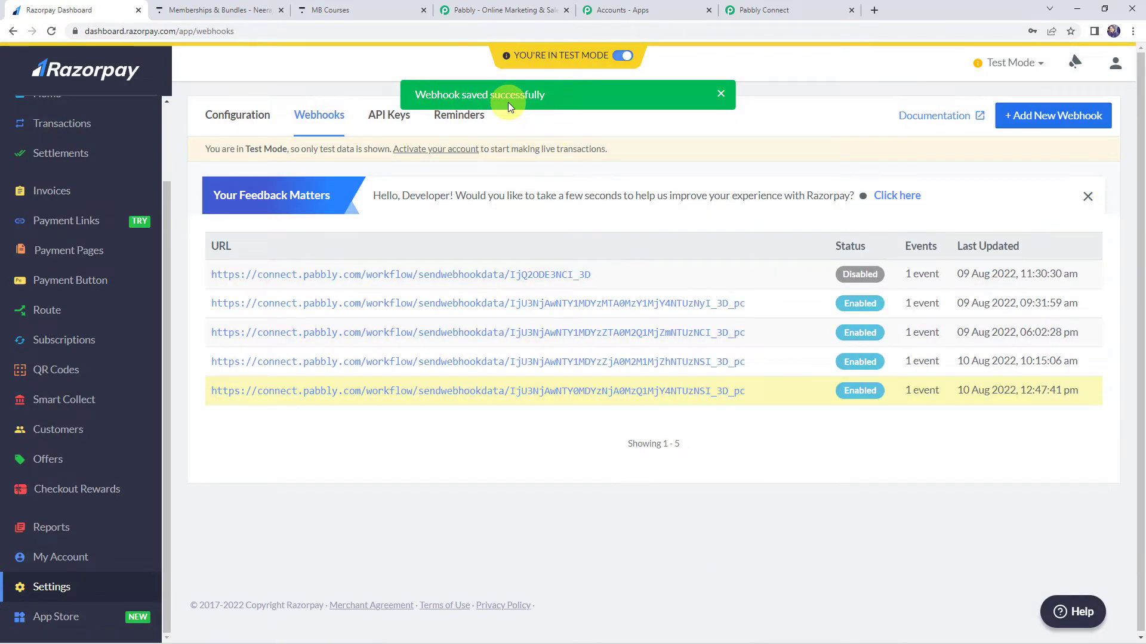
Copy the link of Razorpay's "Webinar on Indian Stock Market" payment page dated 13 Oct 2021 and open it in a new browser tab.
{"action": "left_click", "coordinate": [800, 10]}
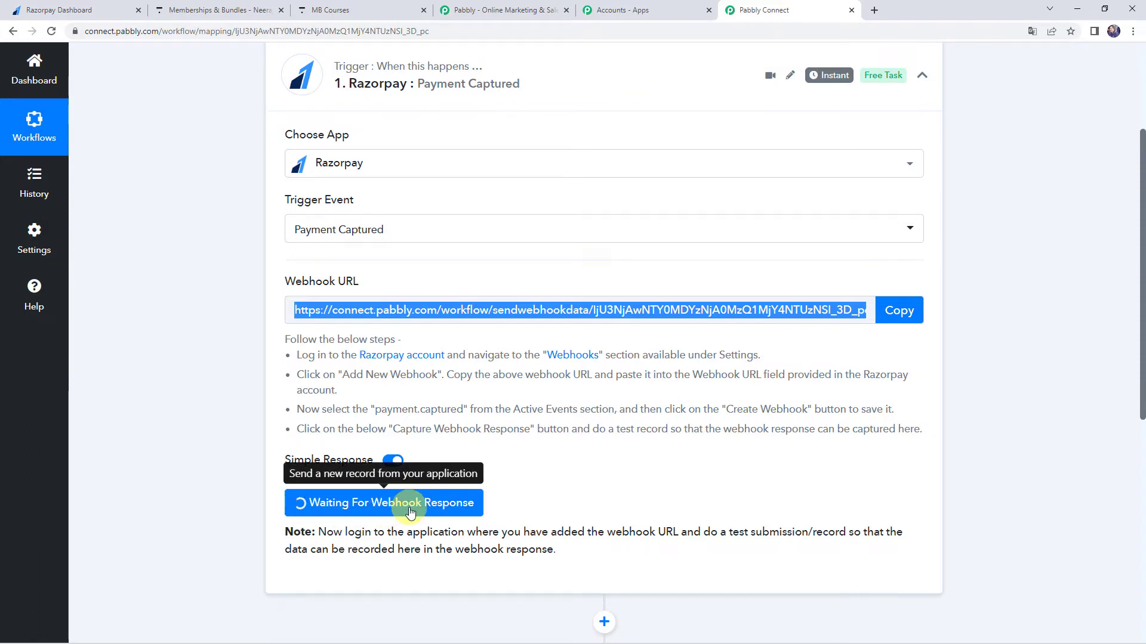
{"action": "left_click", "coordinate": [90, 12]}
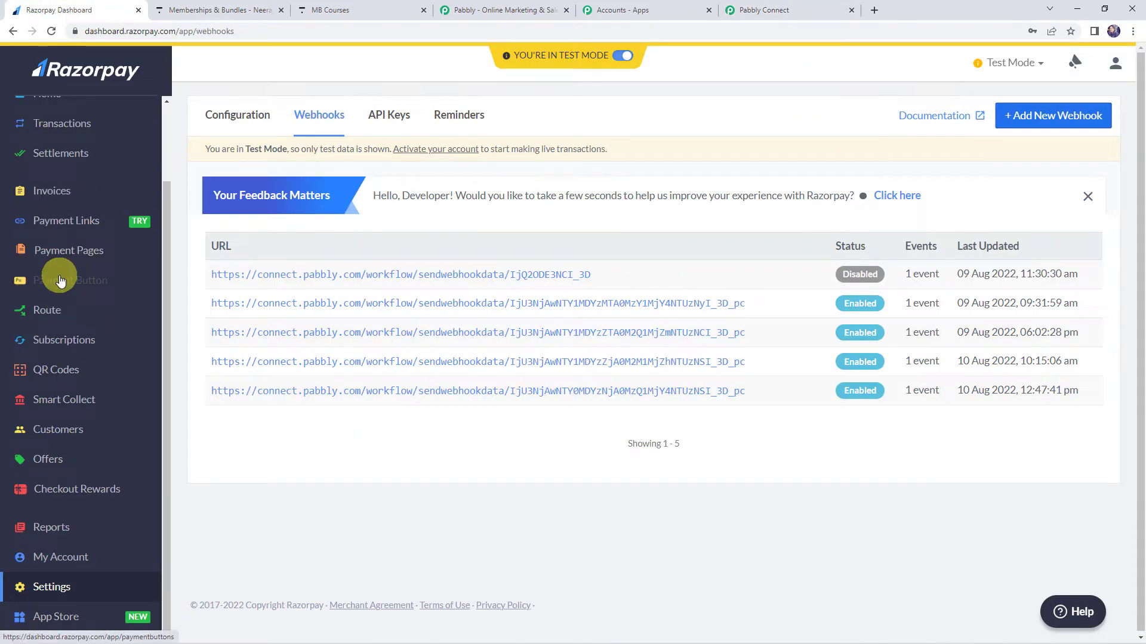
{"action": "left_click", "coordinate": [58, 253]}
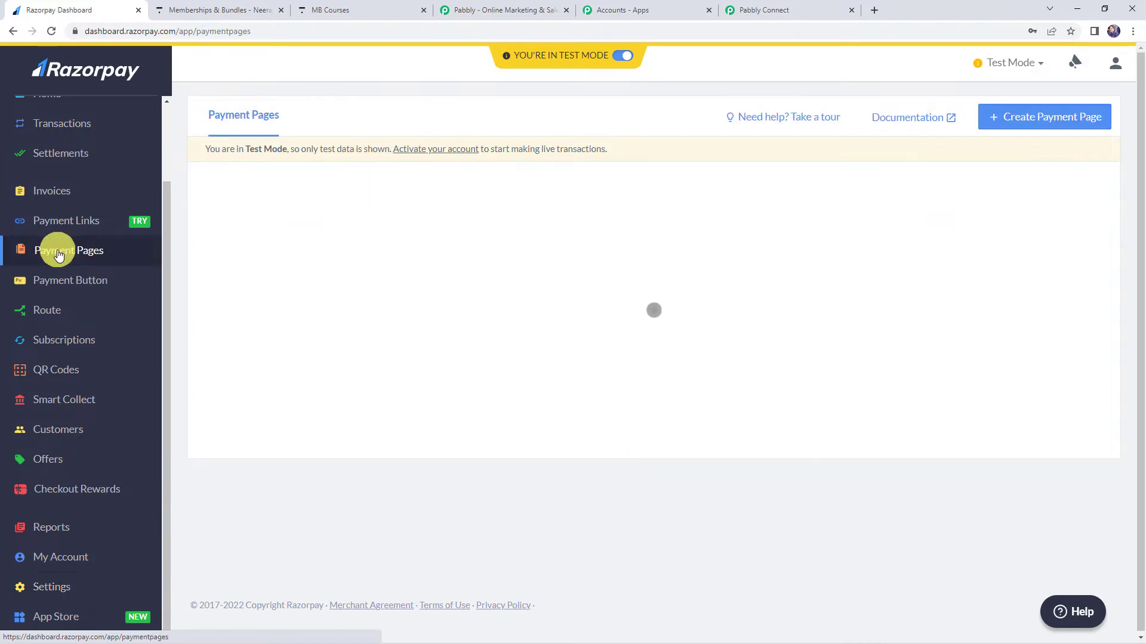
{"action": "scroll", "coordinate": [352, 357], "scroll_direction": "down", "scroll_amount": 5}
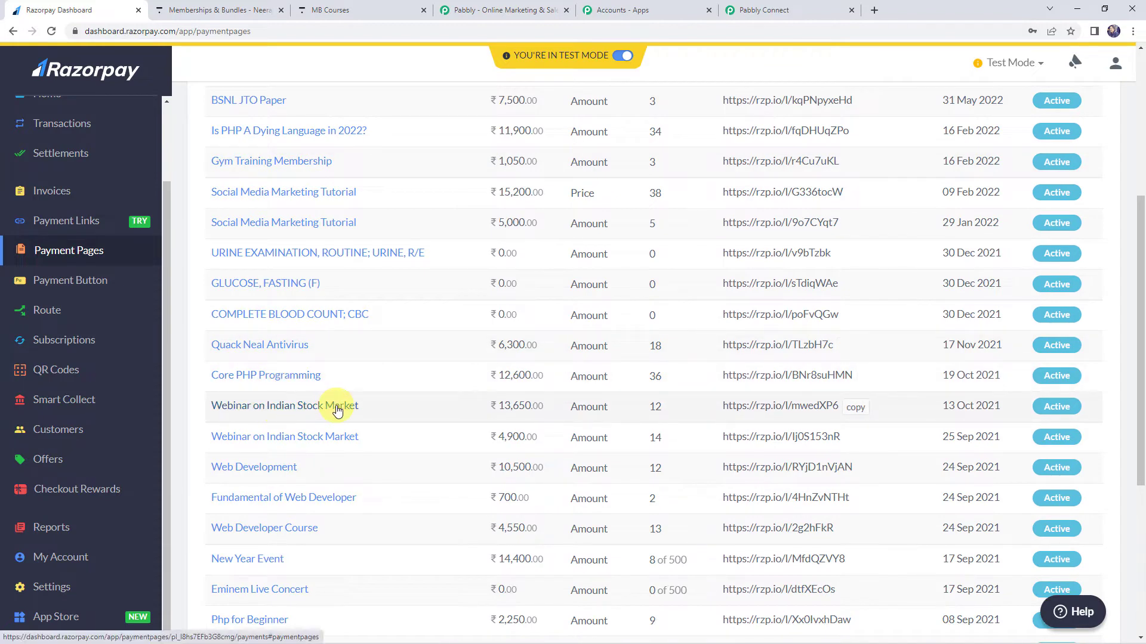
{"action": "left_click", "coordinate": [861, 408]}
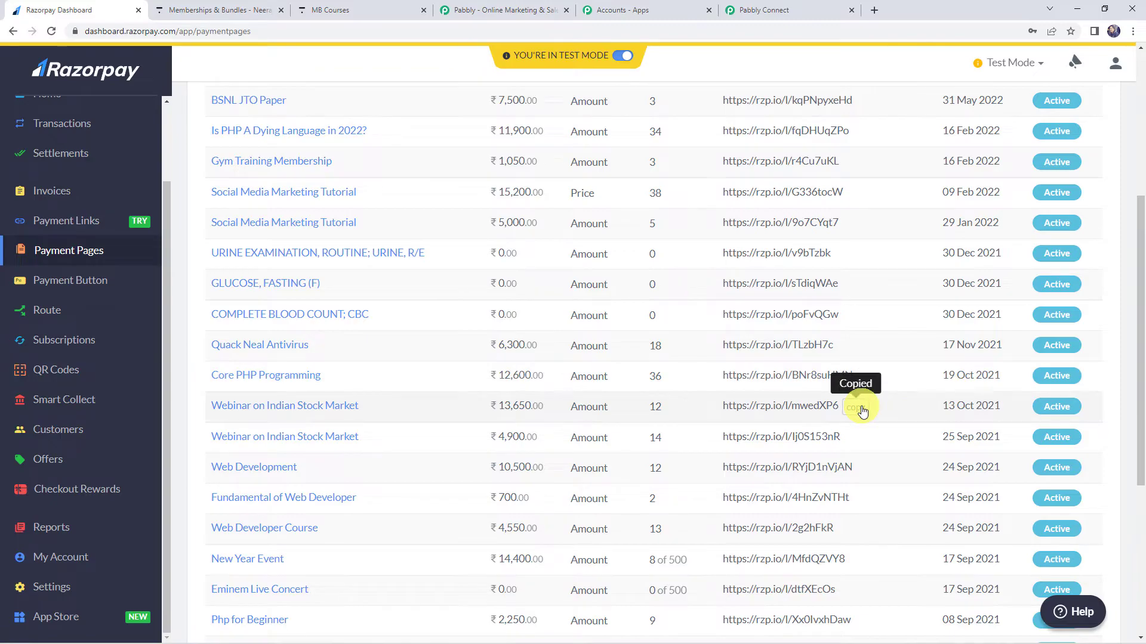
{"action": "left_click", "coordinate": [875, 10]}
{"action": "key", "text": "ctrl+v"}
{"action": "key", "text": "Return"}
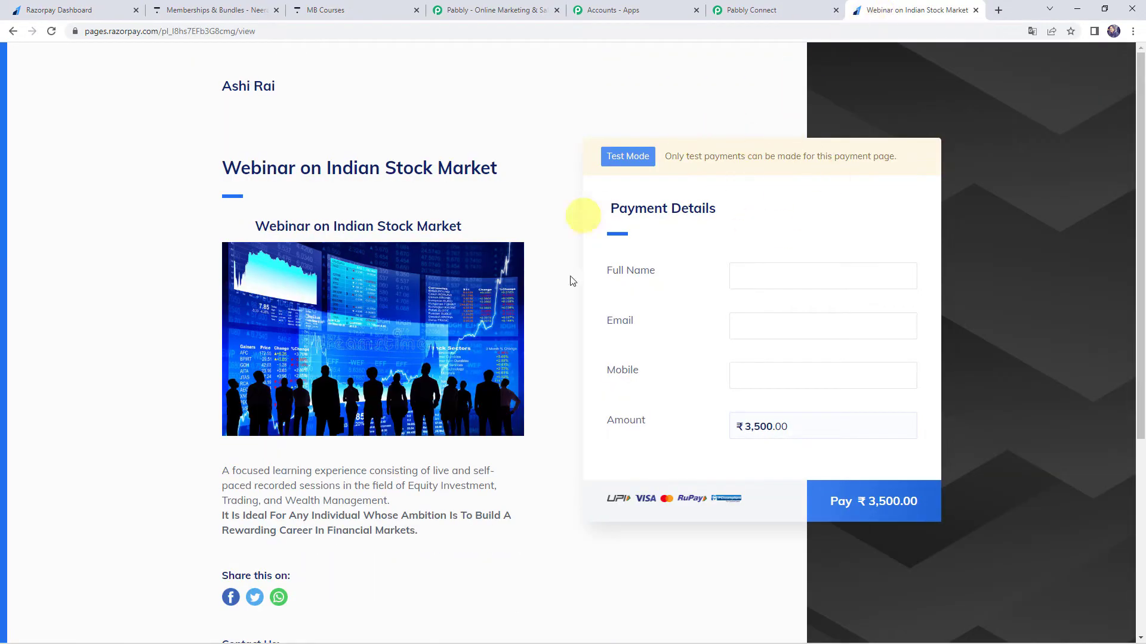
Fill in the payment page with the payer's full name, e-mail and mobile number, and proceed to pay ₹3,500.
{"action": "left_click", "coordinate": [745, 275]}
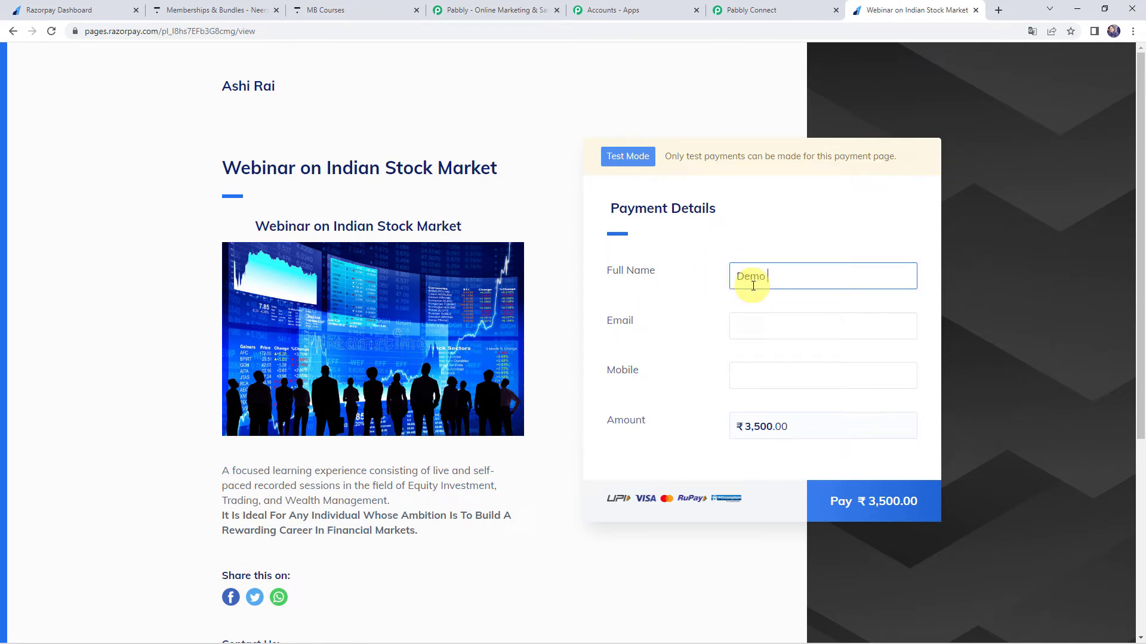
{"action": "key", "text": "Tab"}
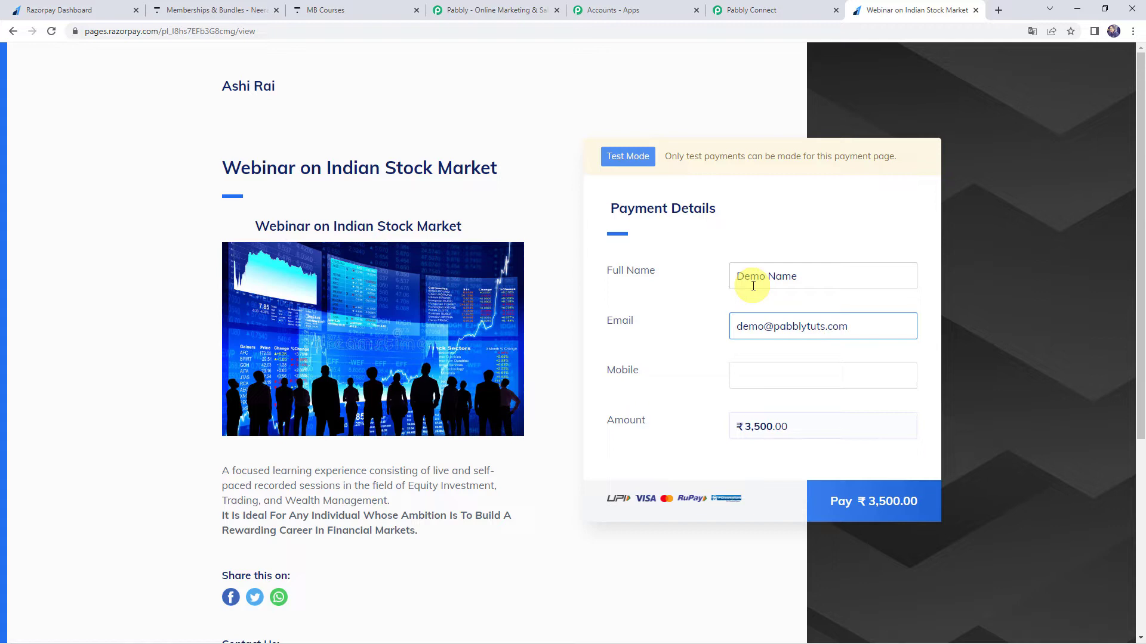
{"action": "key", "text": "Tab"}
{"action": "type", "text": "10"}
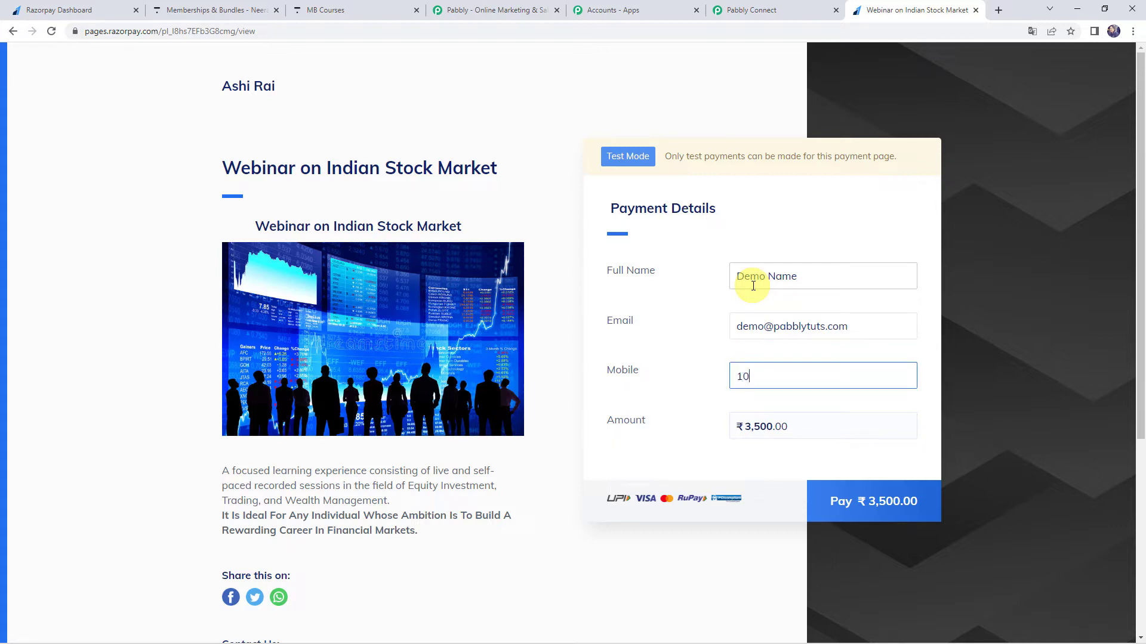
{"action": "type", "text": "00000000000"}
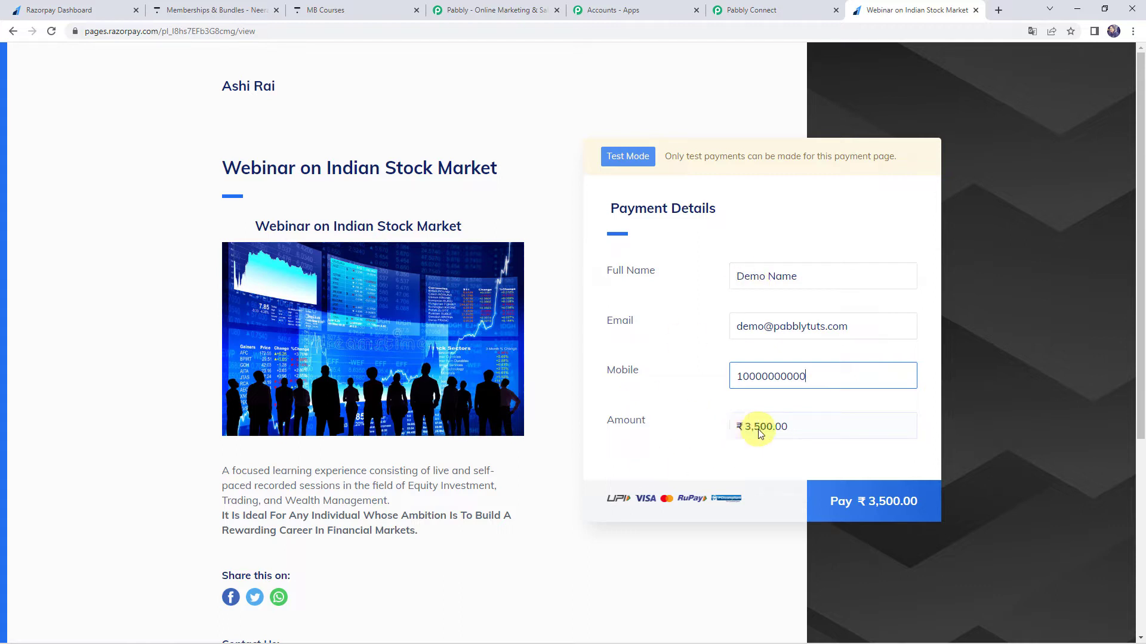
{"action": "left_click", "coordinate": [855, 504]}
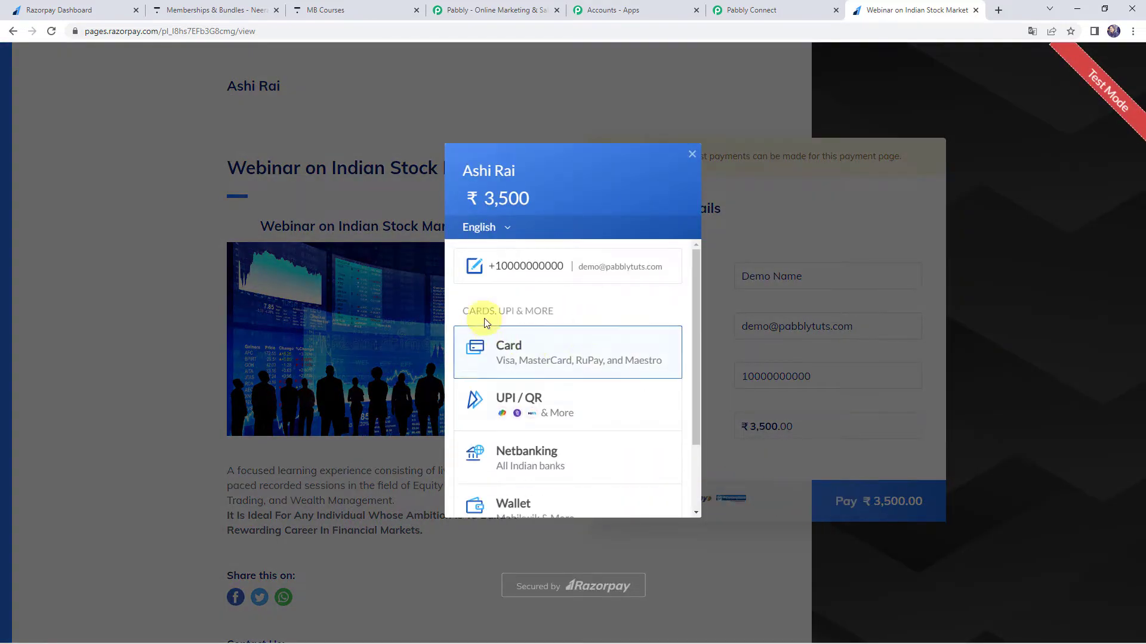
Choose card payment, enter the card number, expiry, card holder's name and CVV, and submit the ₹3,500 payment.
{"action": "left_click", "coordinate": [528, 351]}
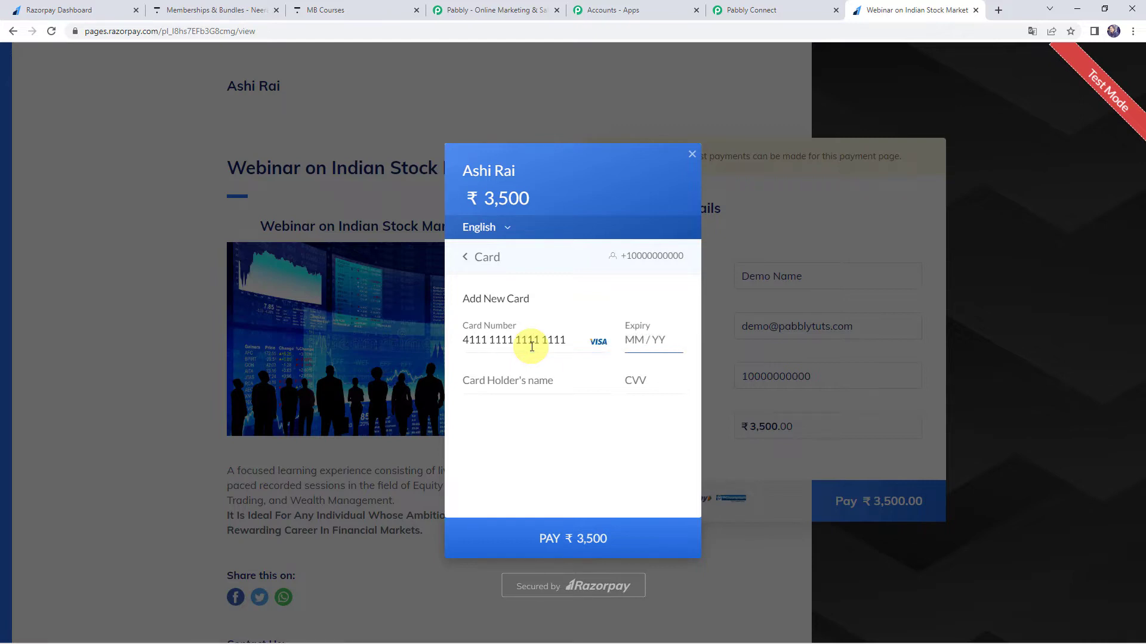
{"action": "type", "text": "5"}
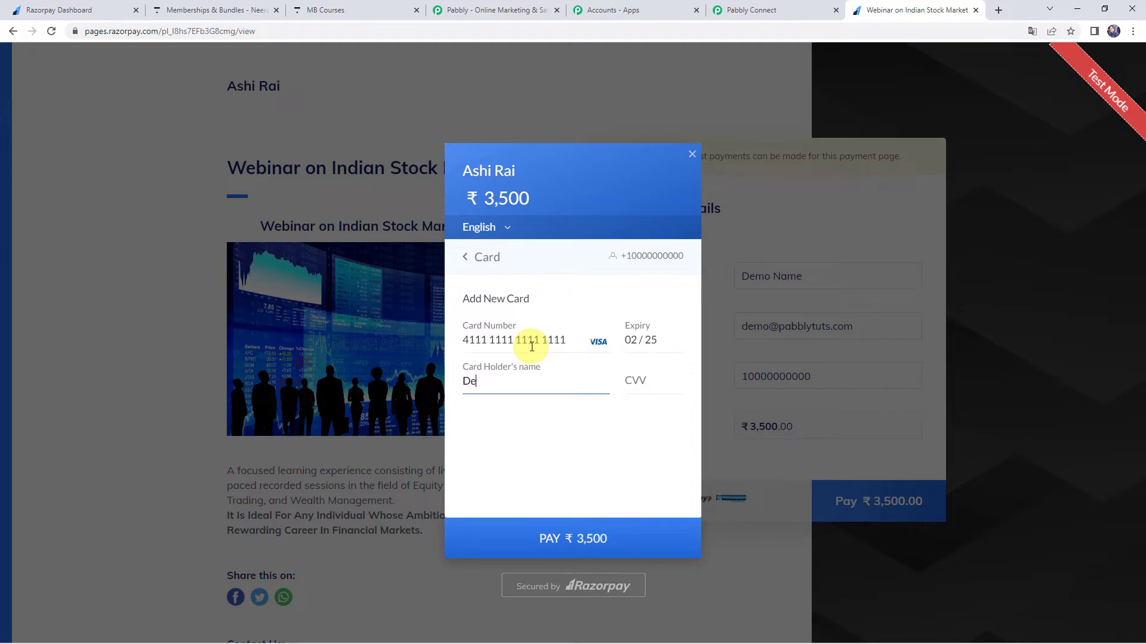
{"action": "key", "text": "Tab"}
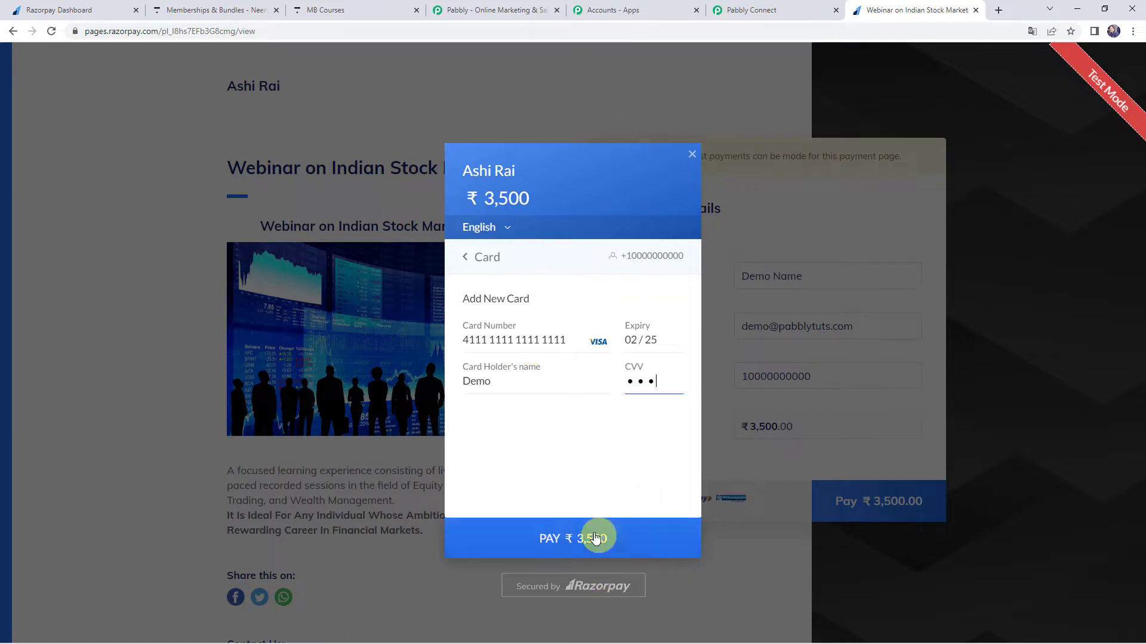
{"action": "left_click", "coordinate": [575, 539]}
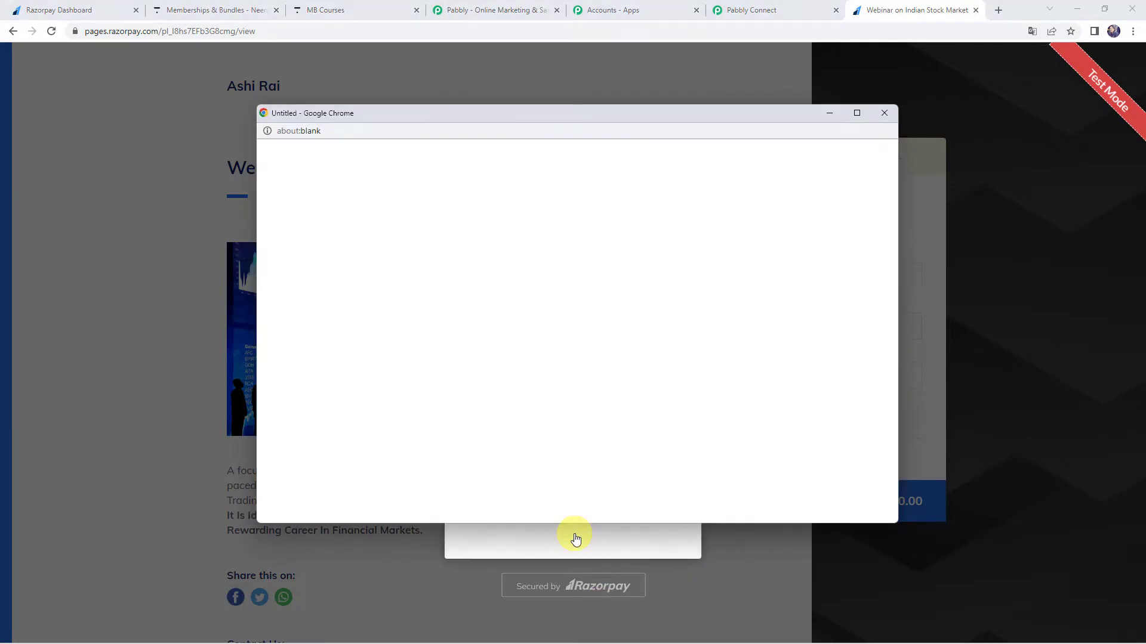
Enter and submit the payment's one-time password, and decline saving the card in the browser.
{"action": "left_click", "coordinate": [467, 414]}
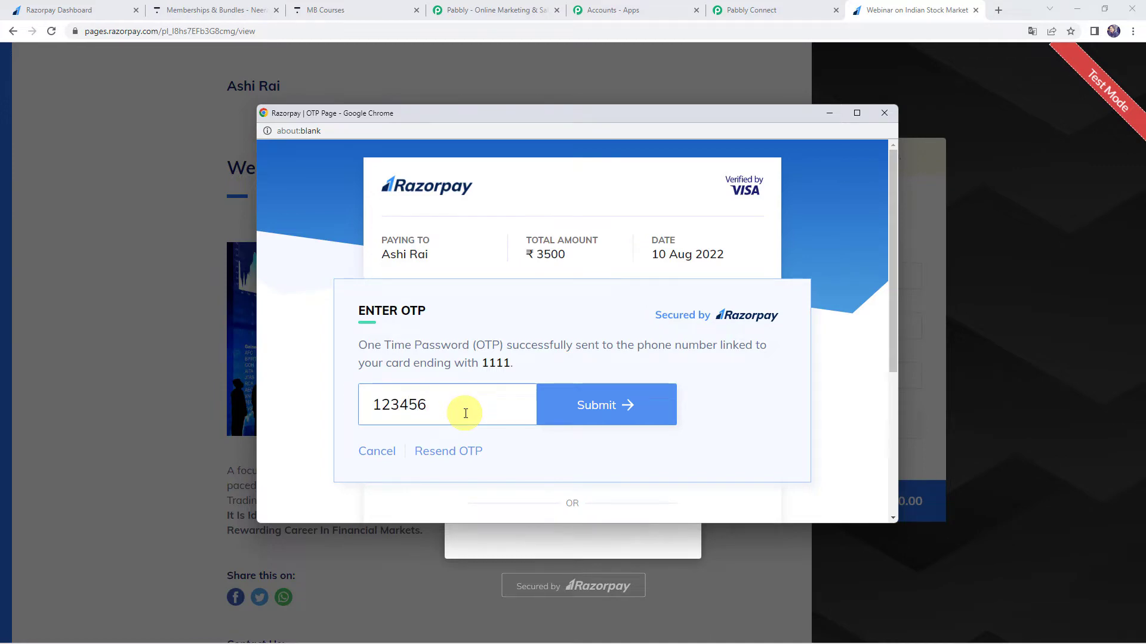
{"action": "left_click", "coordinate": [589, 414]}
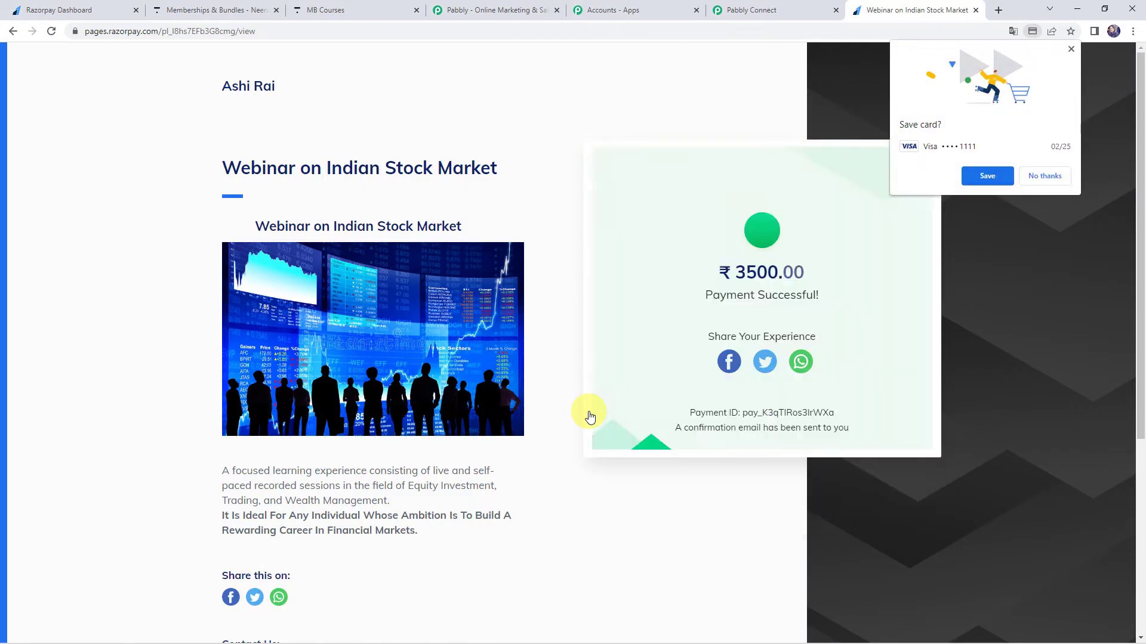
{"action": "left_click", "coordinate": [1057, 175]}
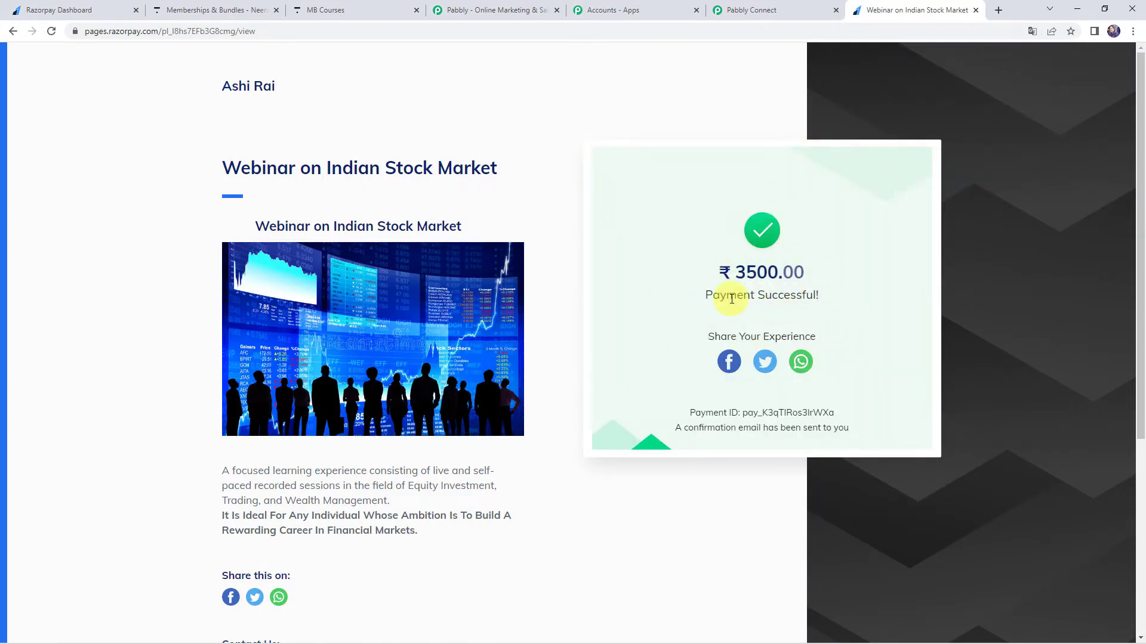
Switch to the Pabbly Connect workflow and examine the captured Razorpay response's event, card name, e-mail, contact and full name fields.
{"action": "left_click", "coordinate": [746, 7]}
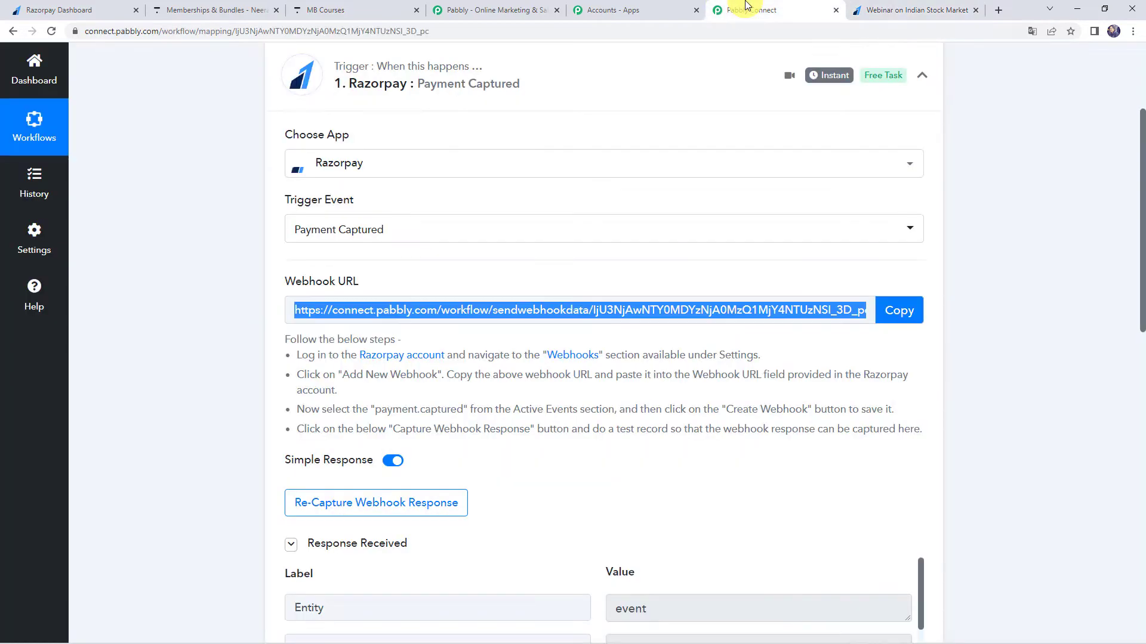
{"action": "scroll", "coordinate": [195, 443], "scroll_direction": "down", "scroll_amount": 4}
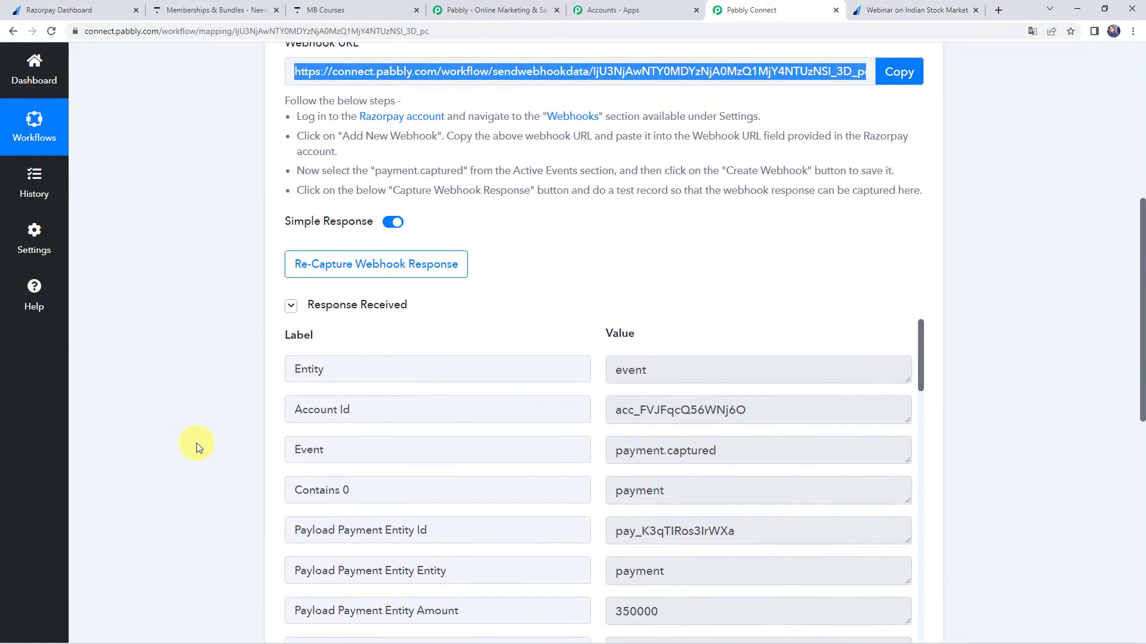
{"action": "scroll", "coordinate": [195, 443], "scroll_direction": "down", "scroll_amount": 2}
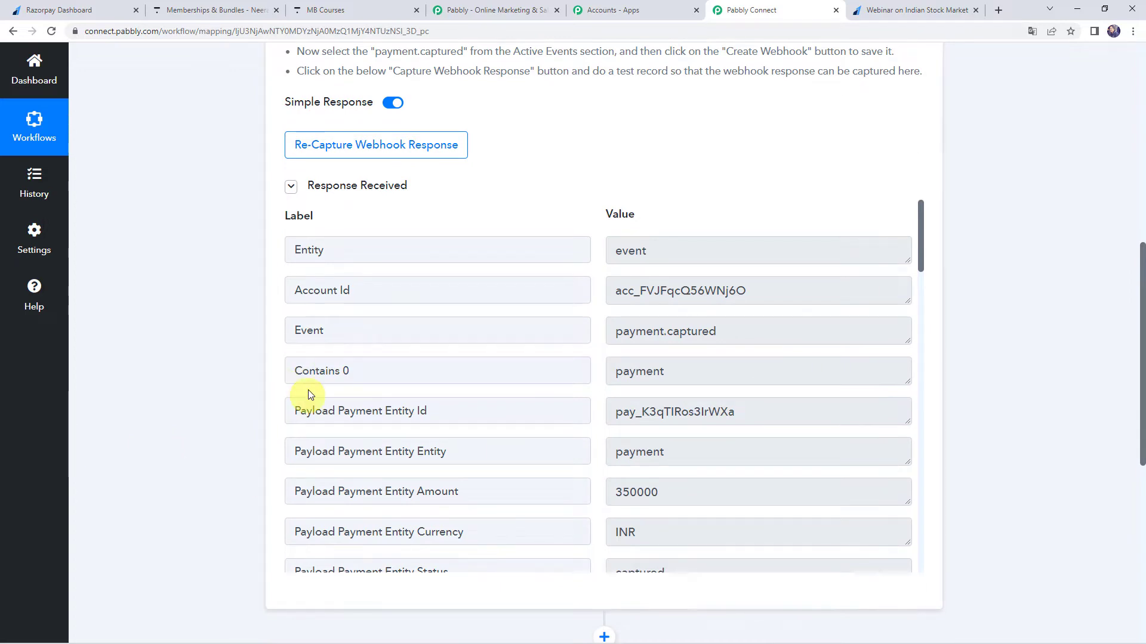
{"action": "left_click_drag", "start_coordinate": [732, 336], "coordinate": [588, 327]}
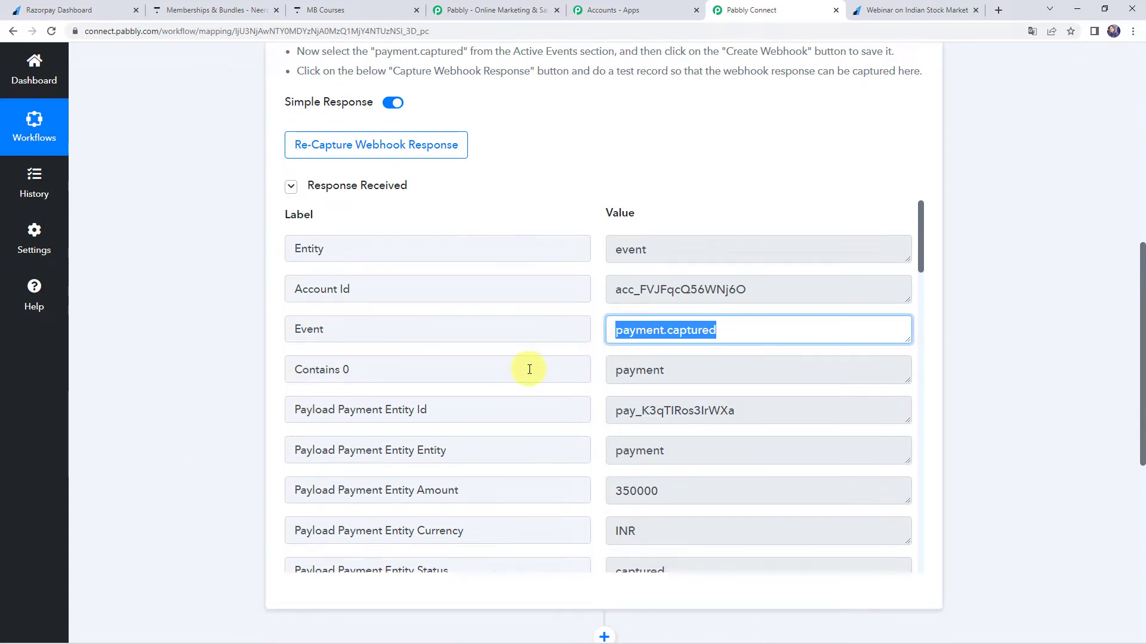
{"action": "scroll", "coordinate": [530, 368], "scroll_direction": "down", "scroll_amount": 6}
{"action": "scroll", "coordinate": [529, 370], "scroll_direction": "down", "scroll_amount": 7}
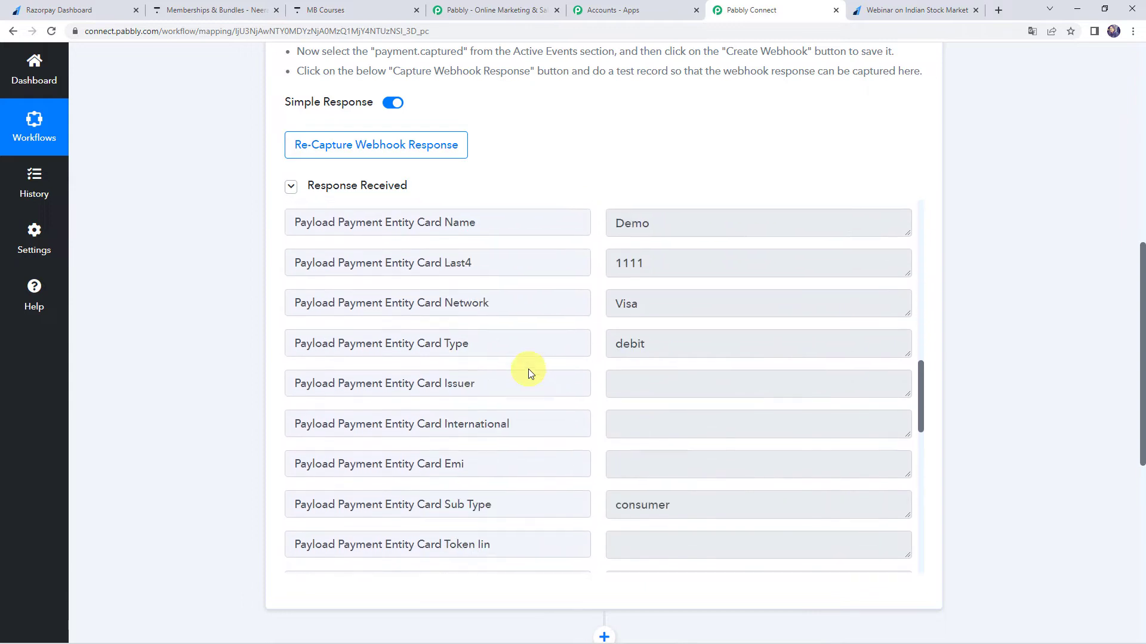
{"action": "scroll", "coordinate": [529, 369], "scroll_direction": "up", "scroll_amount": 1}
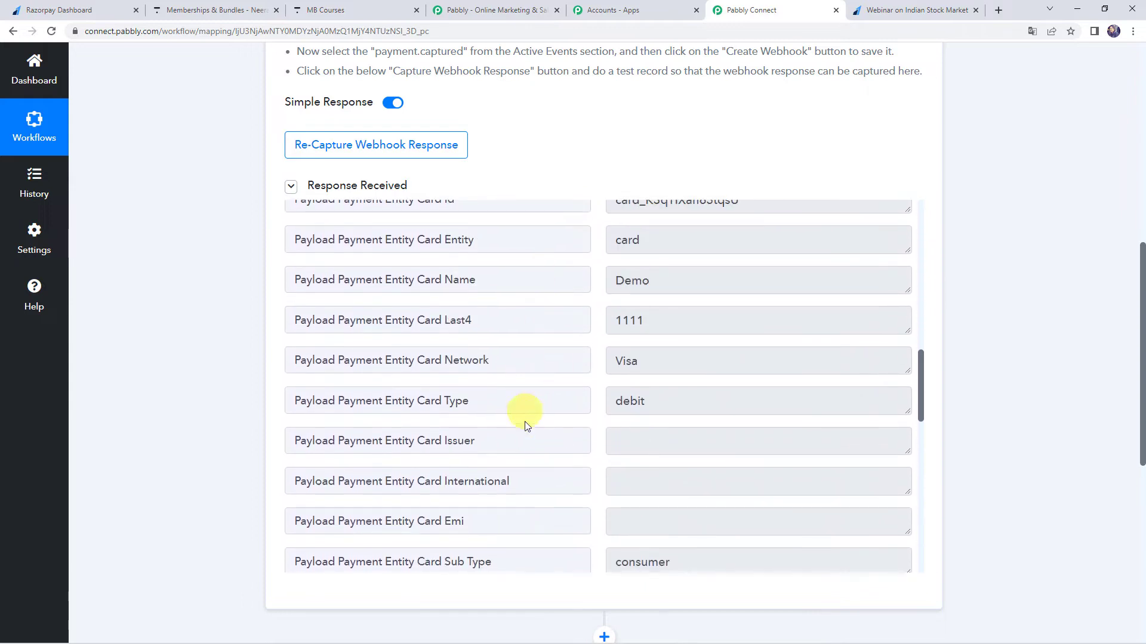
{"action": "scroll", "coordinate": [525, 409], "scroll_direction": "down", "scroll_amount": 5}
{"action": "scroll", "coordinate": [524, 425], "scroll_direction": "down", "scroll_amount": 3}
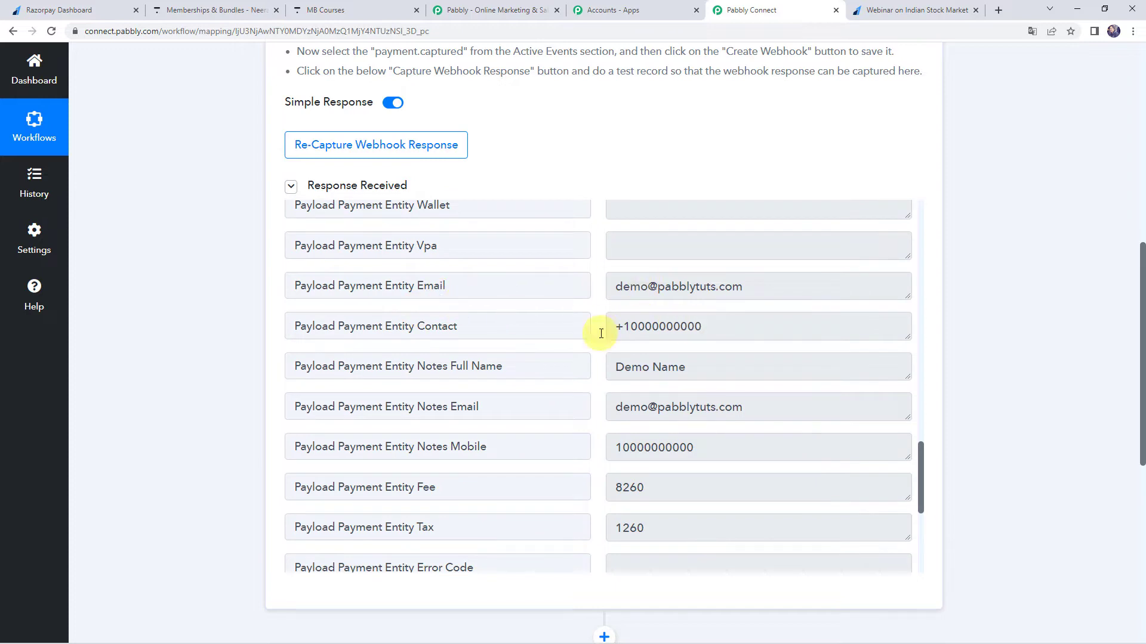
{"action": "scroll", "coordinate": [621, 459], "scroll_direction": "up", "scroll_amount": 8}
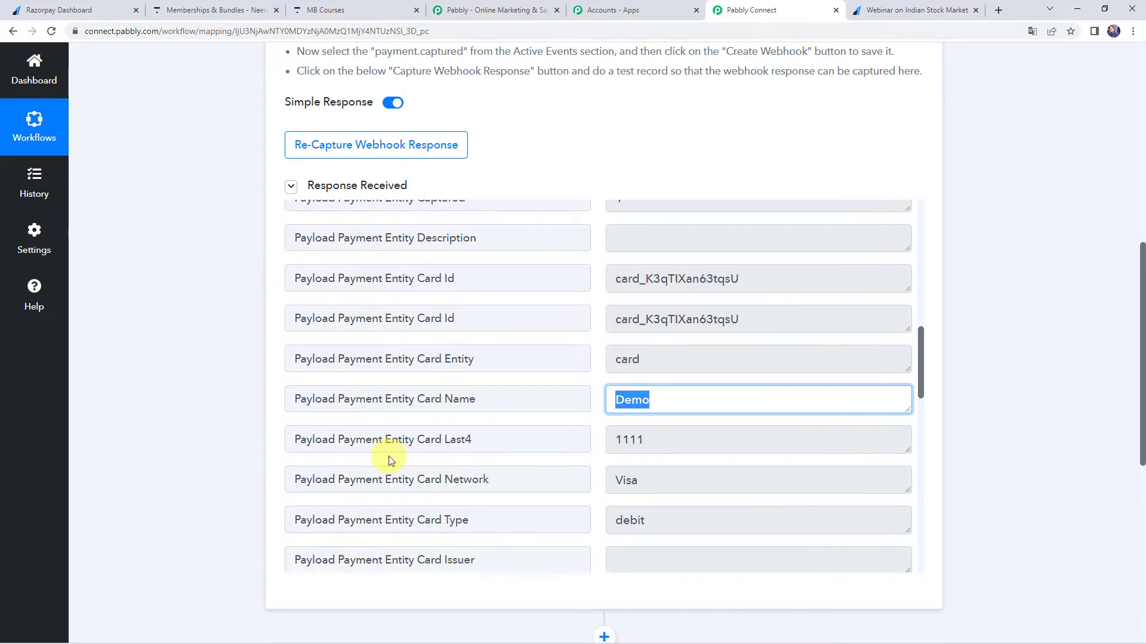
{"action": "scroll", "coordinate": [358, 441], "scroll_direction": "down", "scroll_amount": 10}
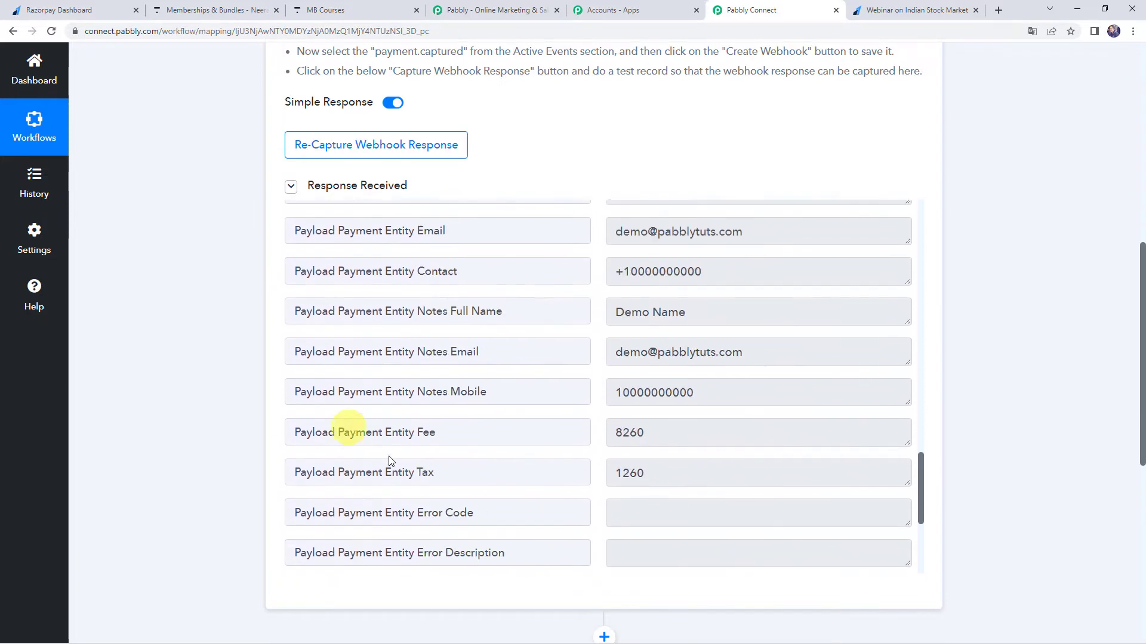
{"action": "scroll", "coordinate": [305, 434], "scroll_direction": "up", "scroll_amount": 2}
{"action": "left_click_drag", "start_coordinate": [697, 434], "coordinate": [570, 434]}
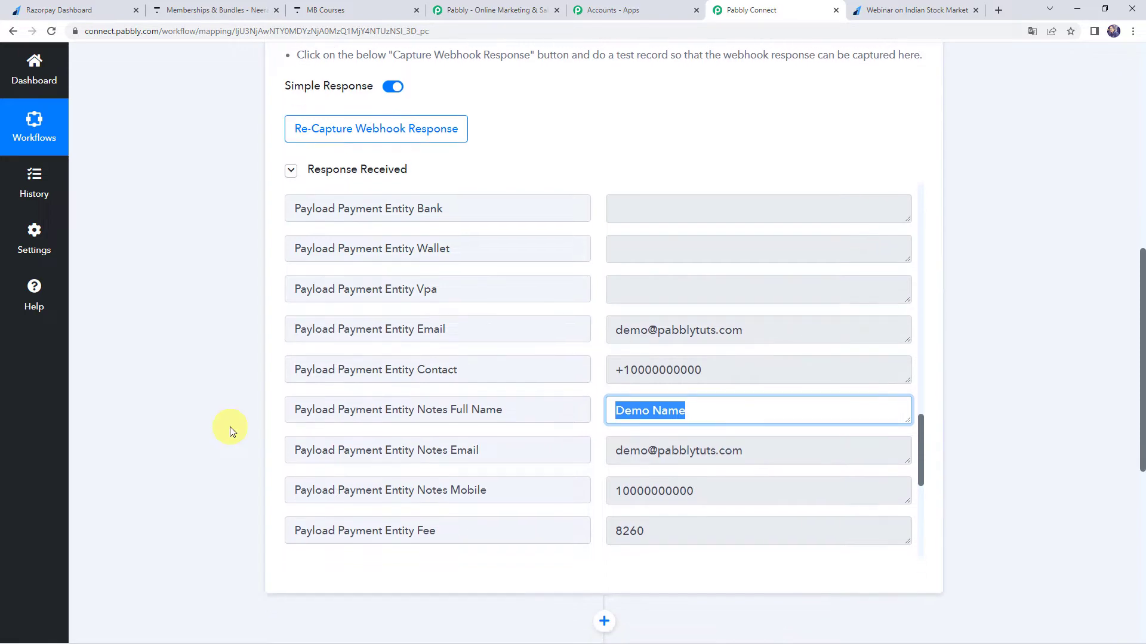
Set the workflow's second step to the Thinkific app with Search User as the action event.
{"action": "scroll", "coordinate": [231, 430], "scroll_direction": "down", "scroll_amount": 5}
{"action": "left_click", "coordinate": [525, 420]}
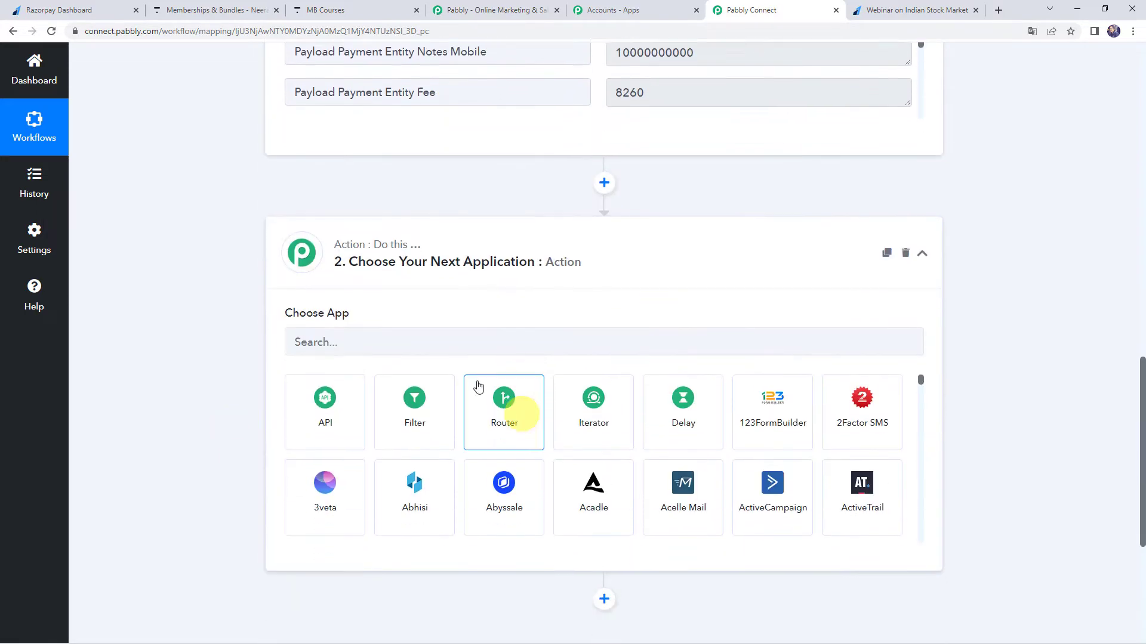
{"action": "left_click", "coordinate": [440, 311]}
{"action": "type", "text": "think"}
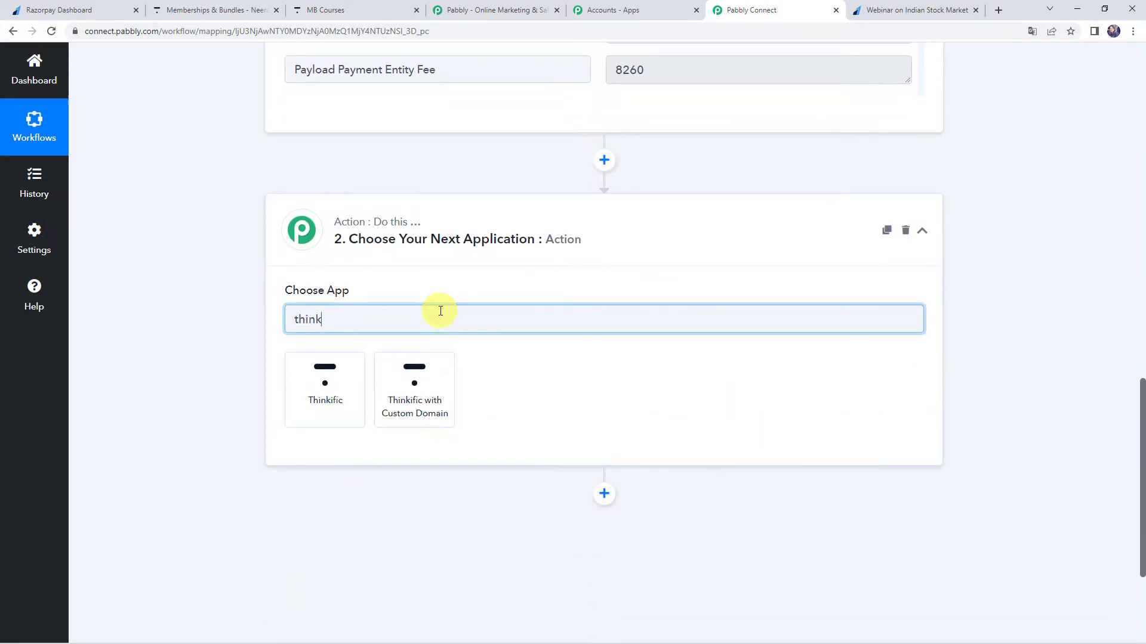
{"action": "left_click", "coordinate": [351, 388]}
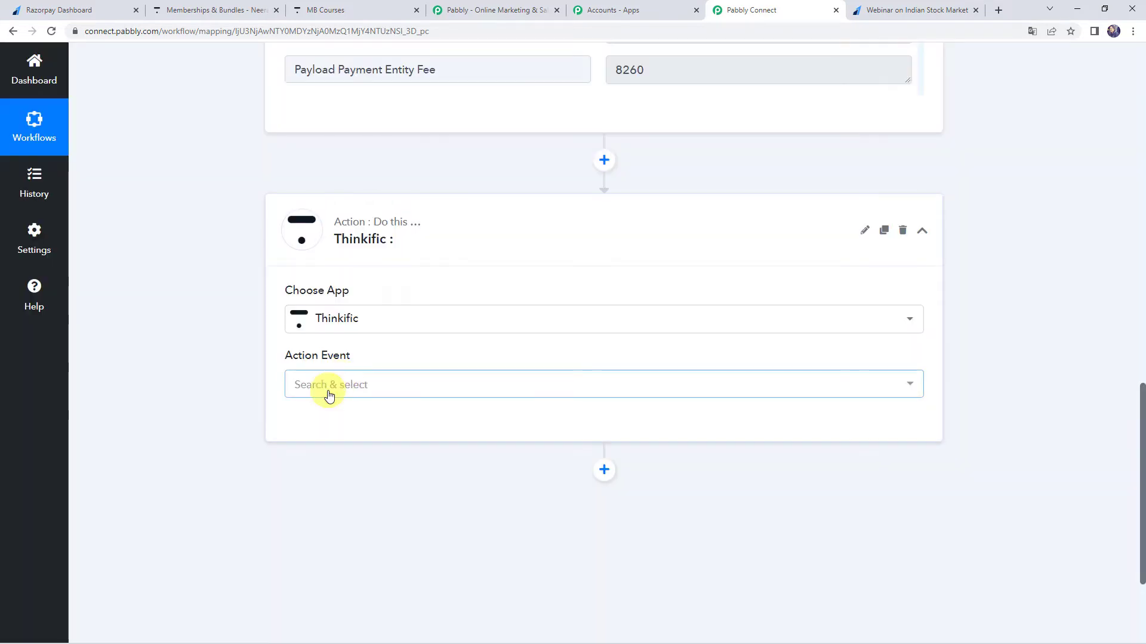
{"action": "left_click", "coordinate": [330, 395]}
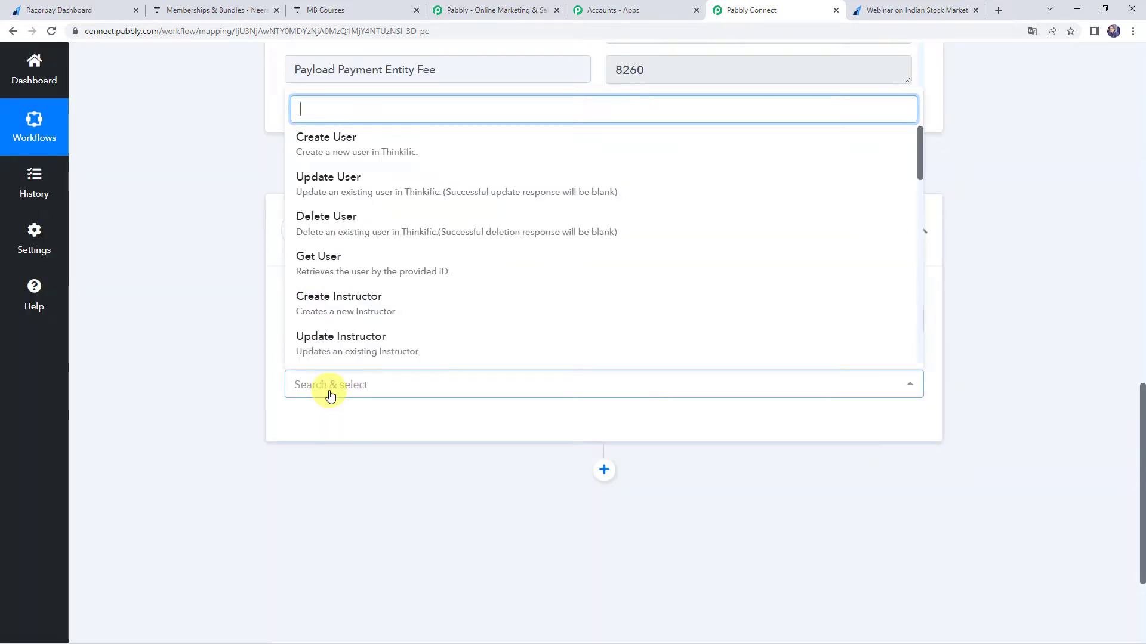
{"action": "type", "text": "sea"}
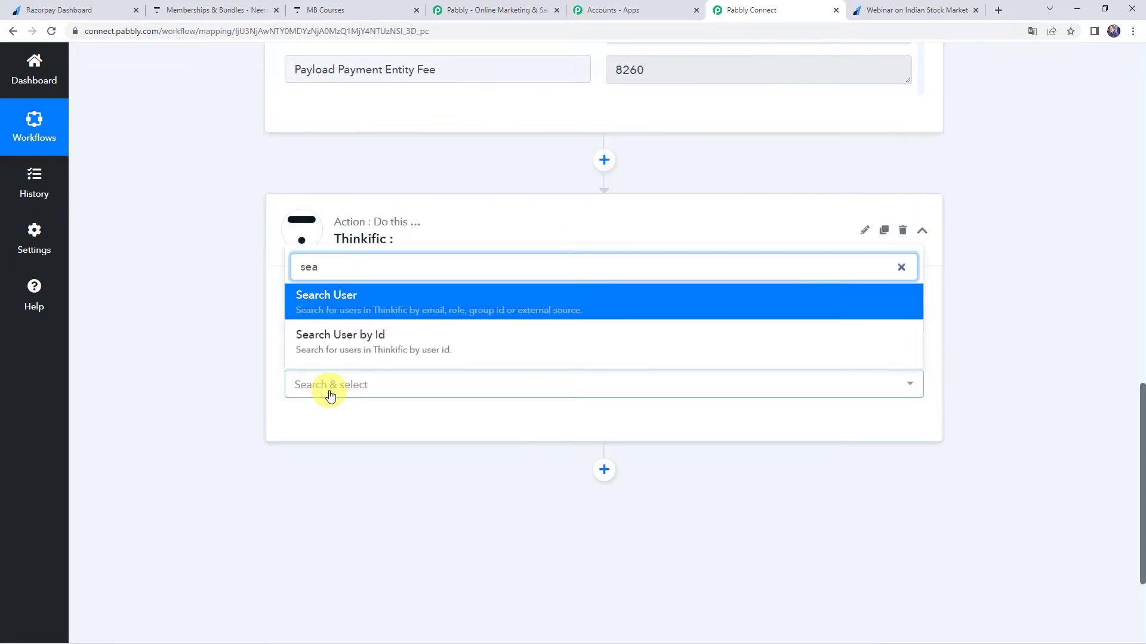
{"action": "left_click", "coordinate": [371, 302]}
Start a new Thinkific connection for the Search User action, open its subdomain prompt and read the example address.
{"action": "left_click", "coordinate": [323, 434]}
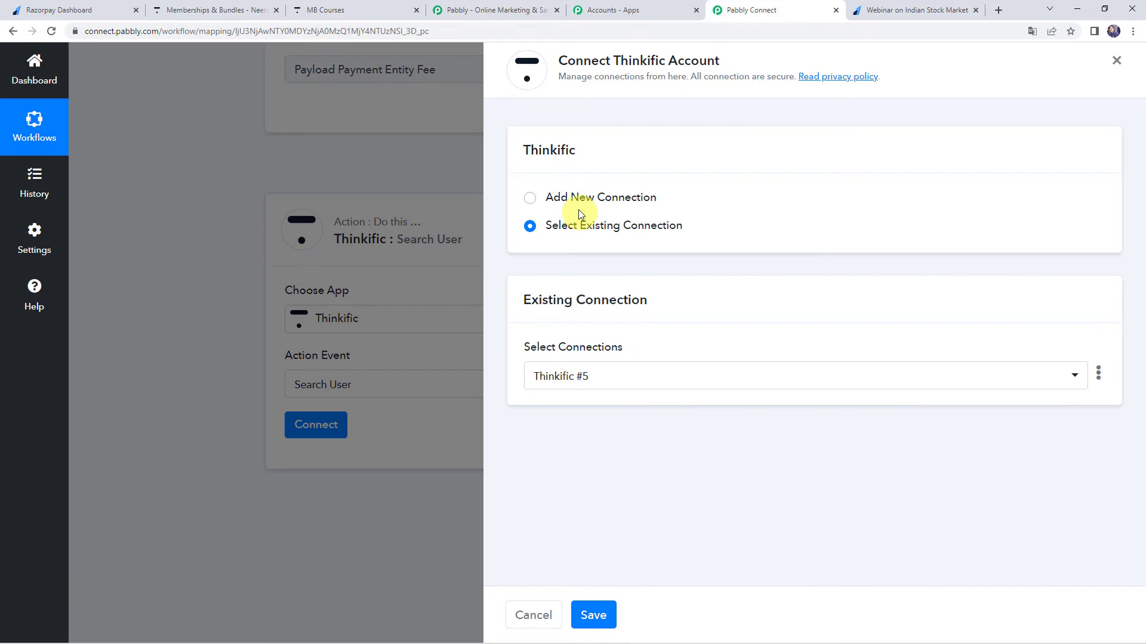
{"action": "left_click", "coordinate": [578, 199]}
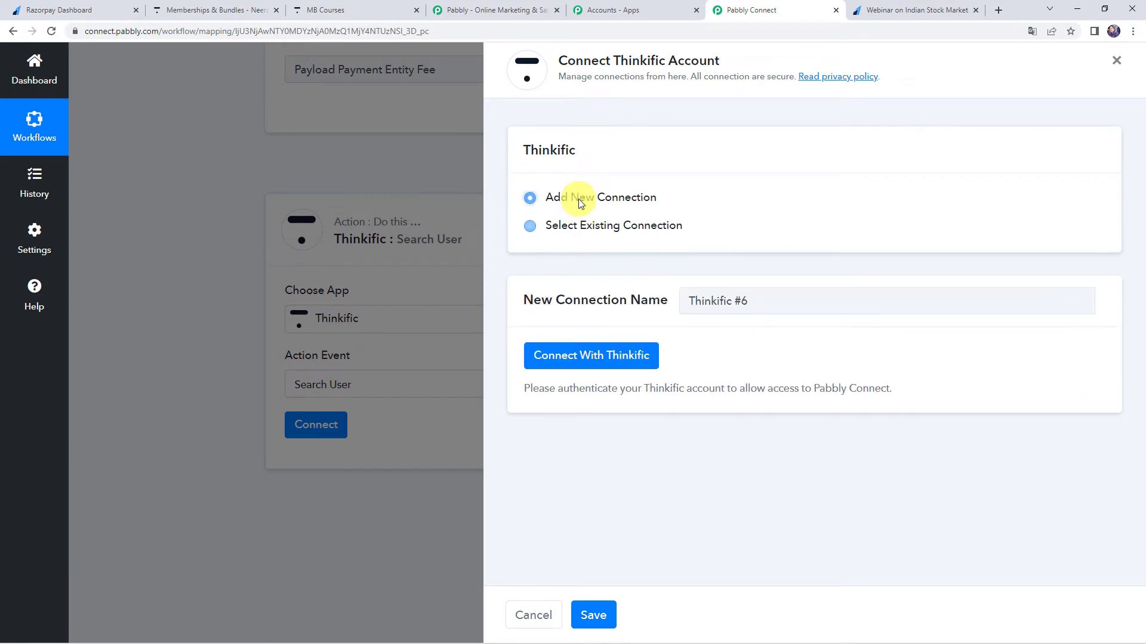
{"action": "left_click", "coordinate": [630, 359]}
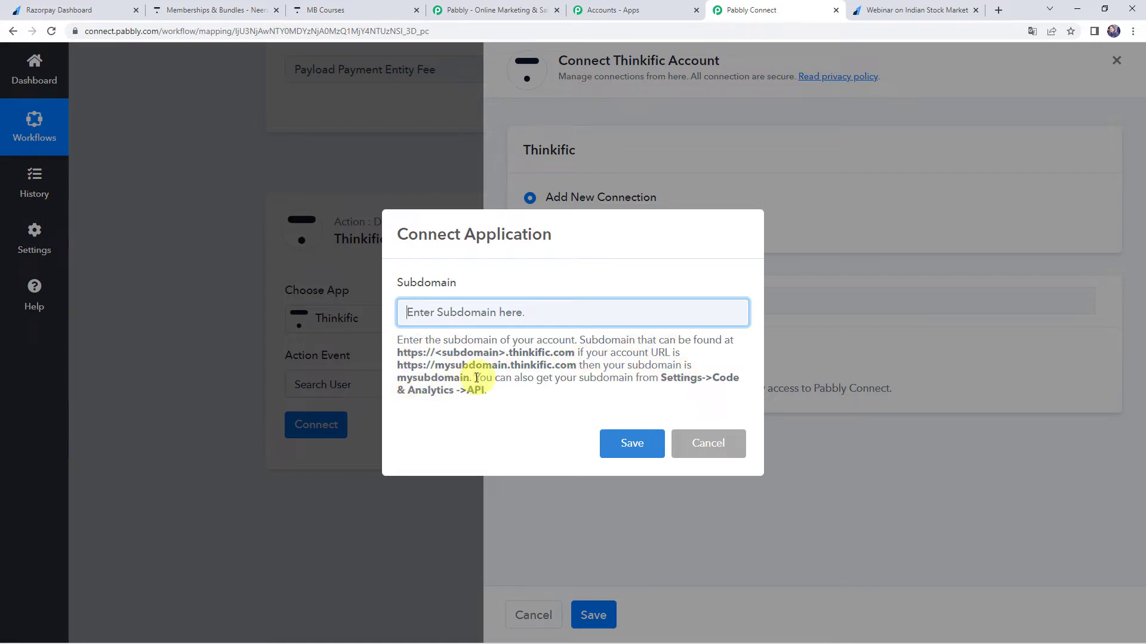
{"action": "left_click_drag", "start_coordinate": [397, 365], "coordinate": [587, 368]}
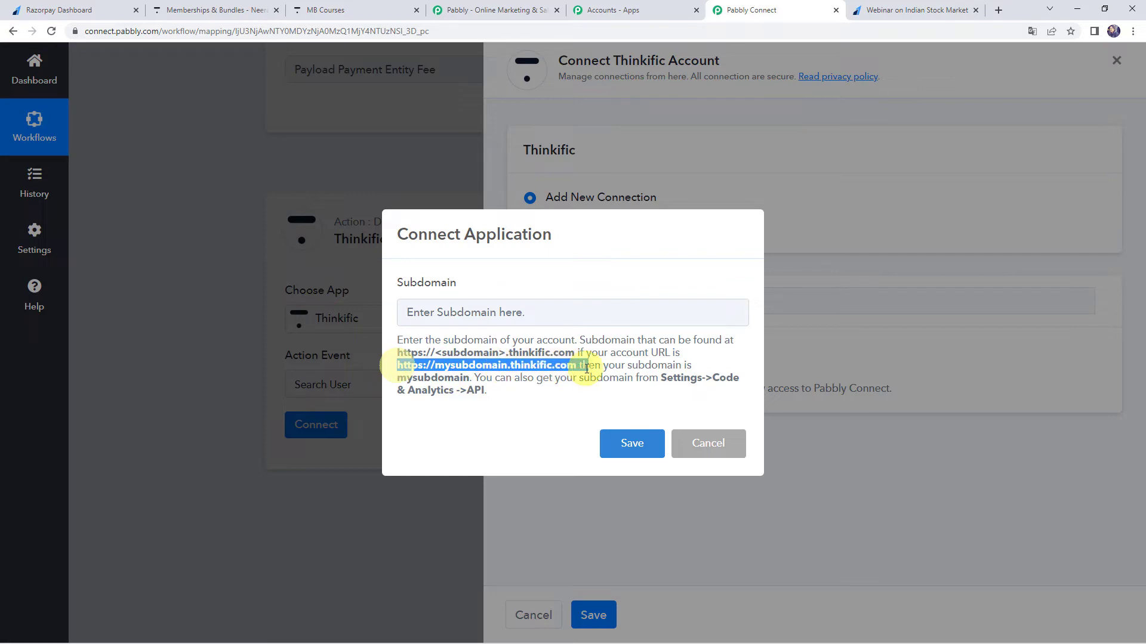
{"action": "double_click", "coordinate": [452, 364]}
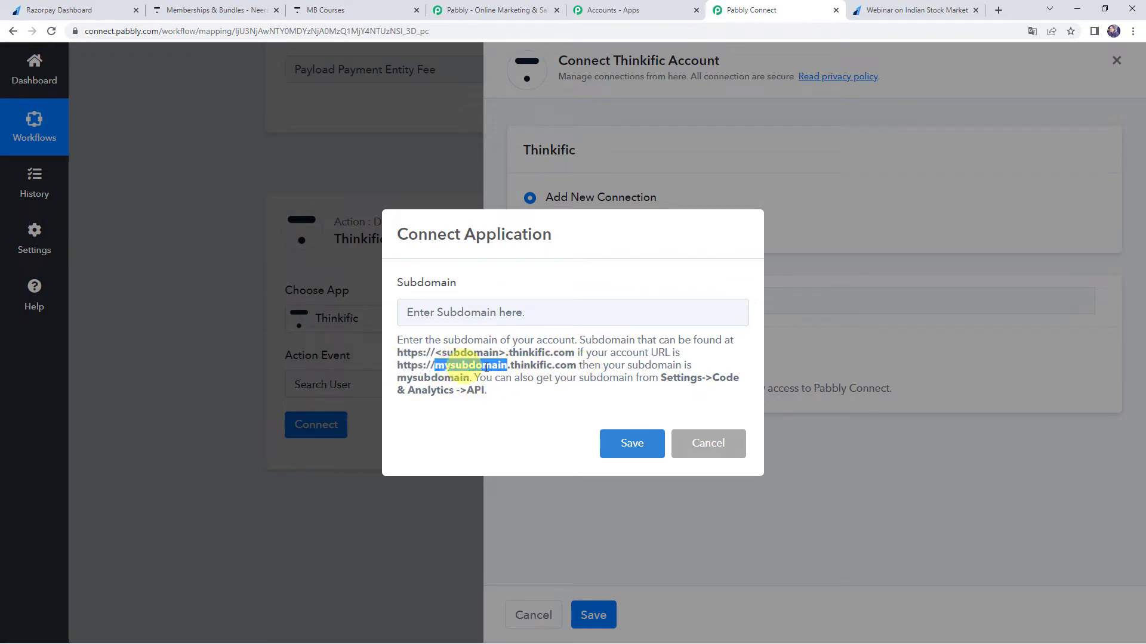
Switch to the Thinkific admin site and copy the school's subdomain from its web address.
{"action": "left_click", "coordinate": [218, 8]}
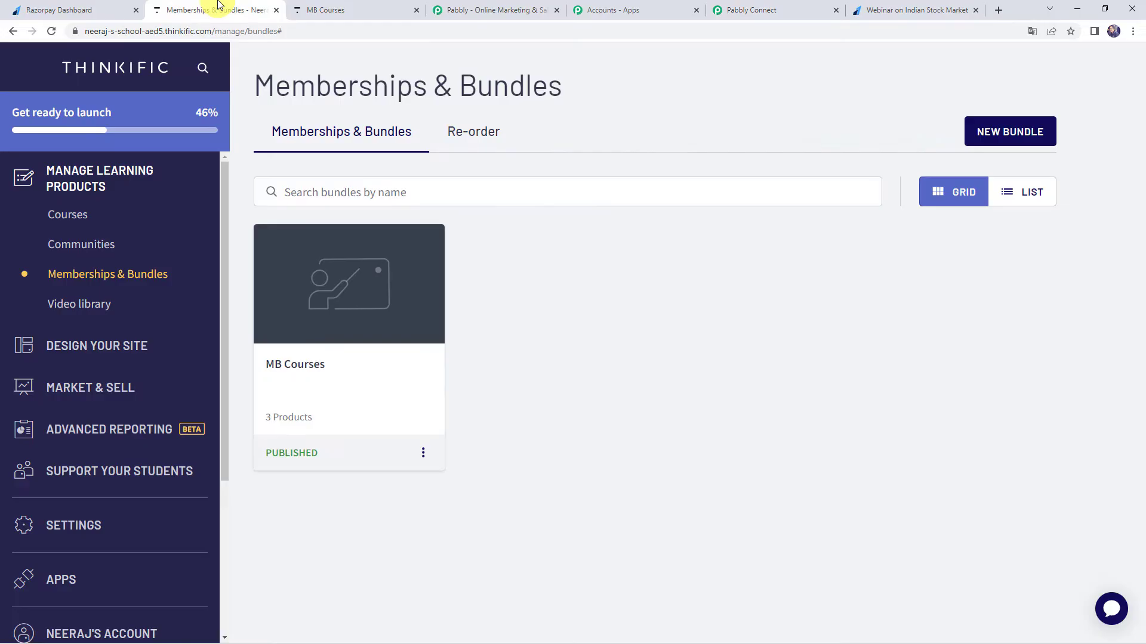
{"action": "left_click", "coordinate": [87, 36]}
{"action": "double_click", "coordinate": [112, 33]}
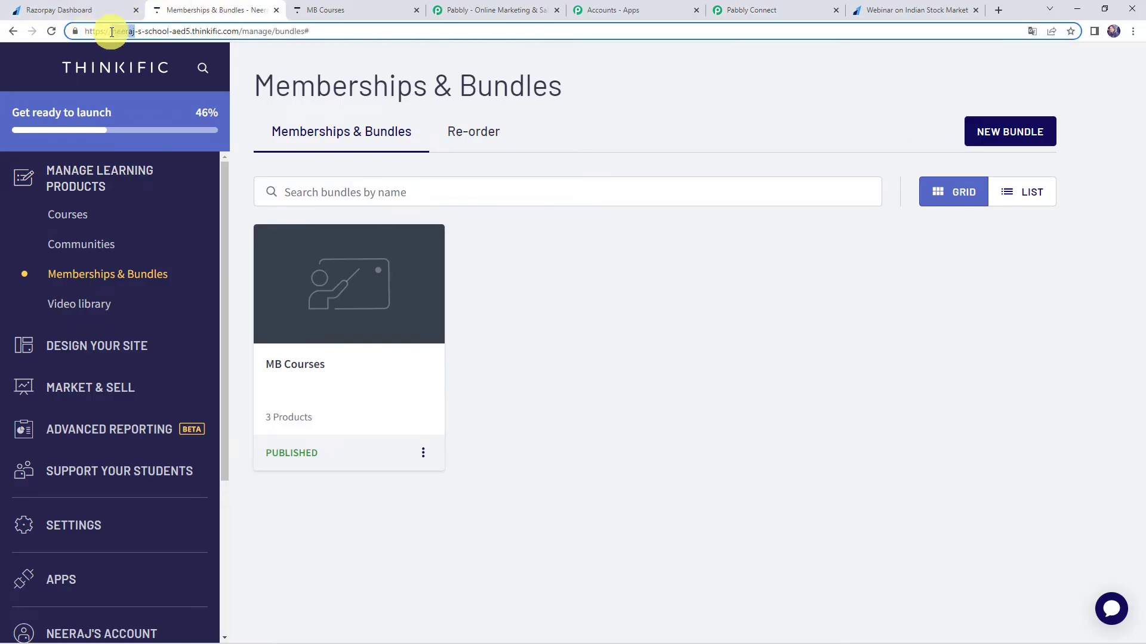
{"action": "left_click_drag", "start_coordinate": [112, 32], "coordinate": [181, 31]}
{"action": "key", "text": "ctrl+c"}
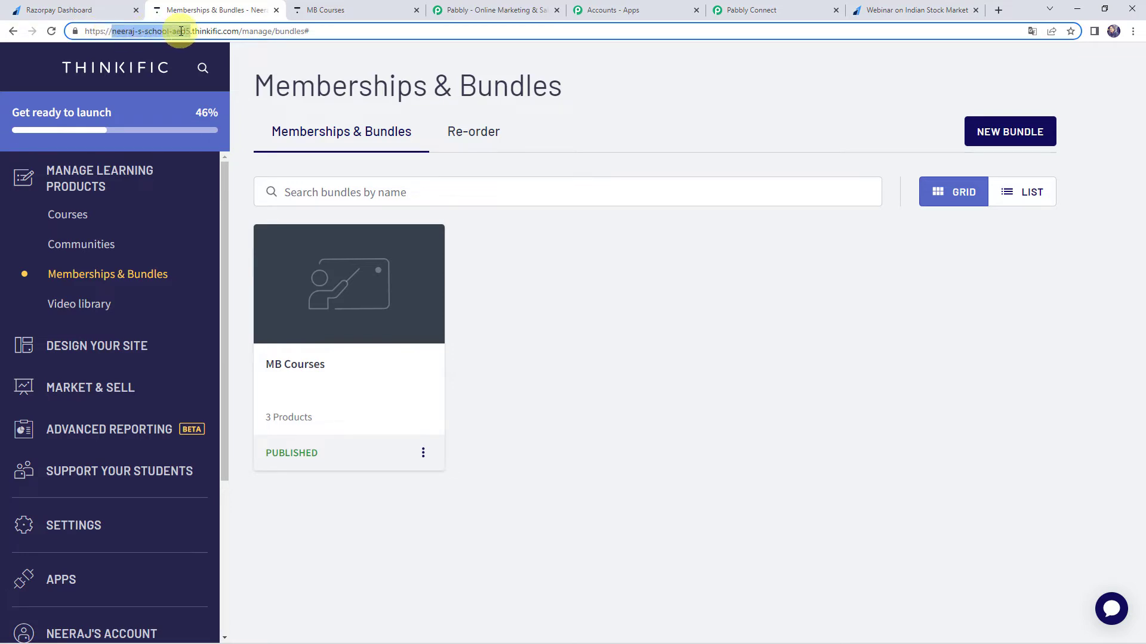
Return to the Pabbly Connect workflow and save the Thinkific connection with the copied subdomain.
{"action": "left_click", "coordinate": [755, 10]}
{"action": "left_click", "coordinate": [499, 313]}
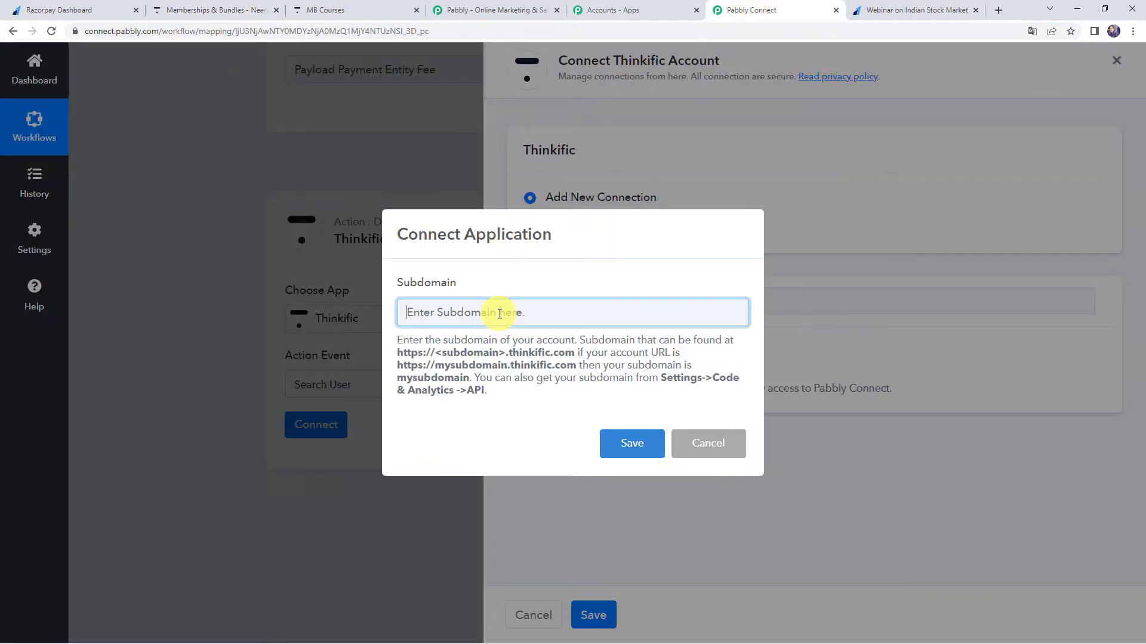
{"action": "key", "text": "ctrl+v"}
{"action": "left_click", "coordinate": [633, 443]}
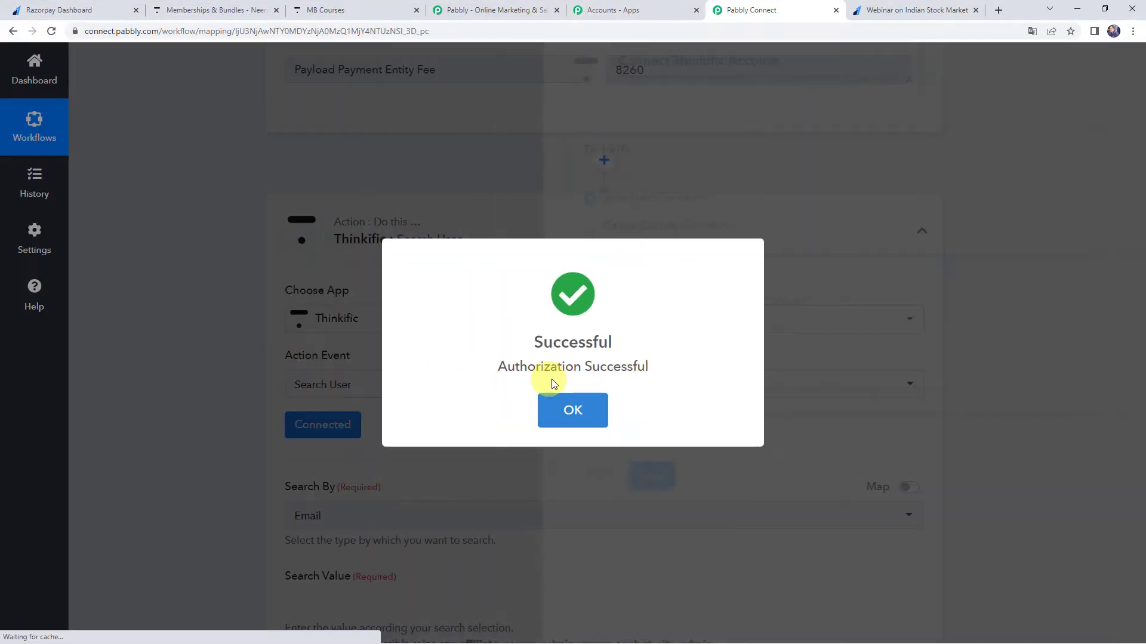
{"action": "left_click", "coordinate": [573, 413]}
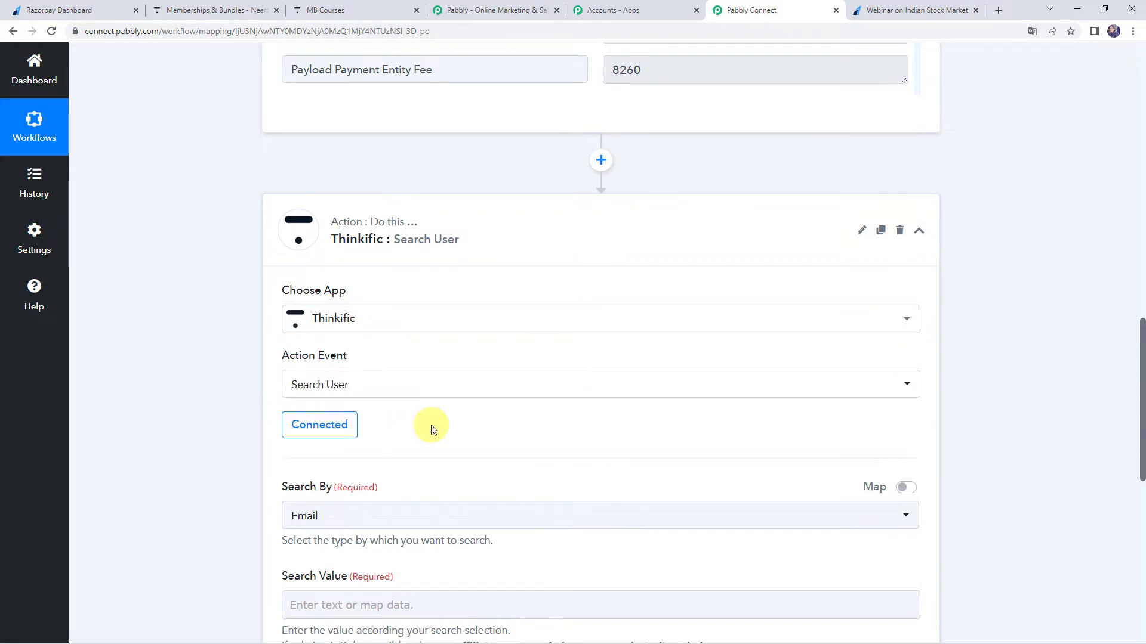
Set the Search User action to search by Email.
{"action": "scroll", "coordinate": [431, 425], "scroll_direction": "down", "scroll_amount": 4}
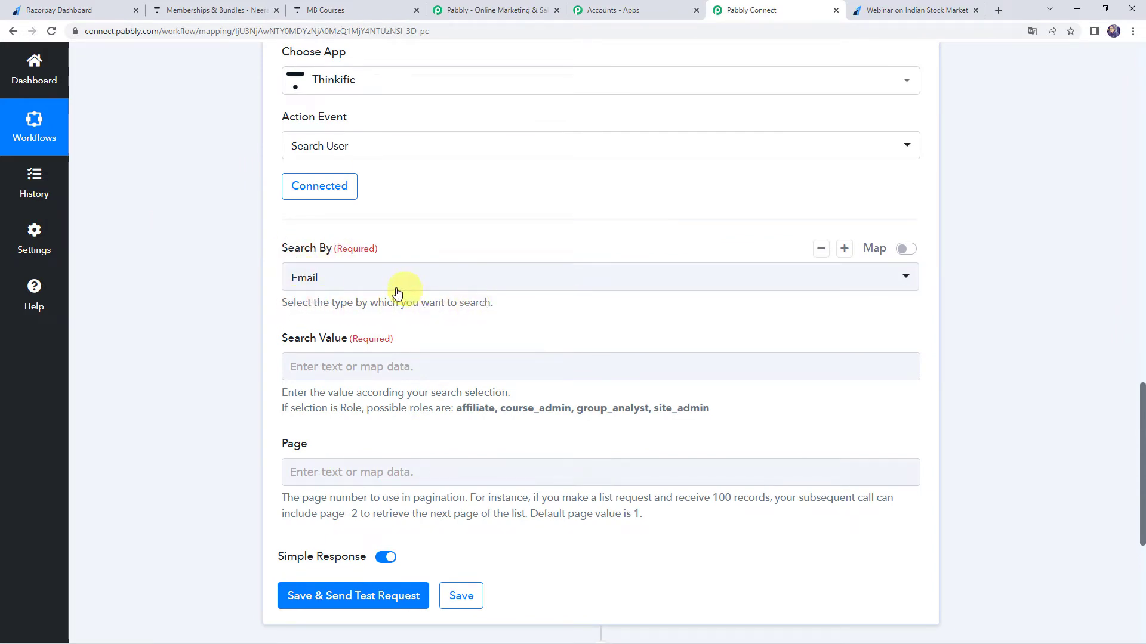
{"action": "left_click", "coordinate": [327, 276]}
{"action": "left_click", "coordinate": [333, 339]}
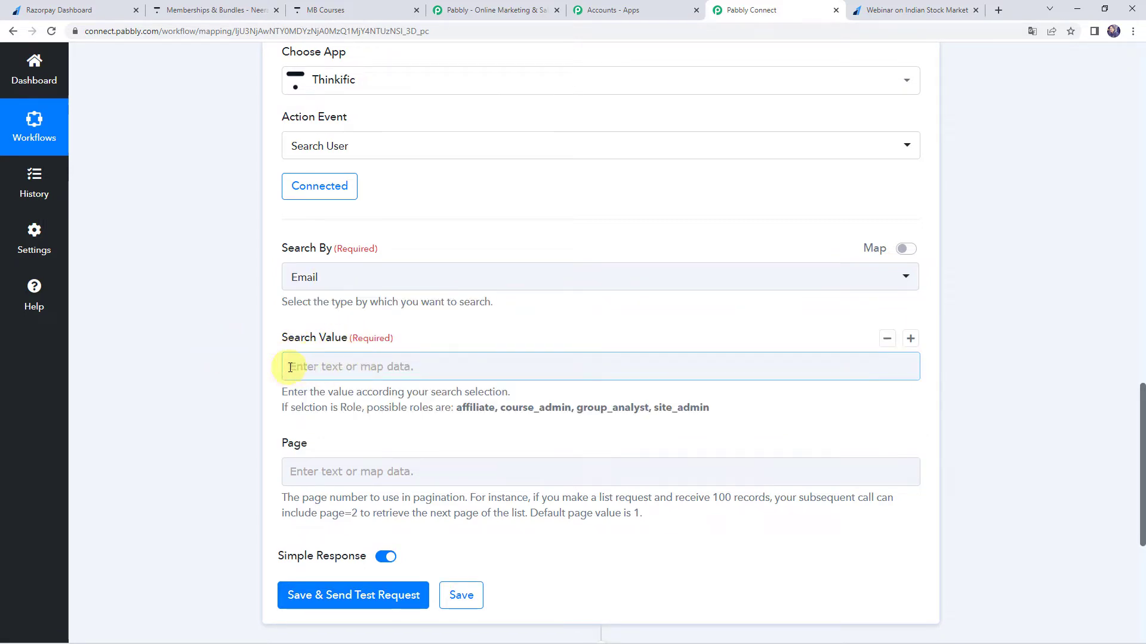
Map the search value to Razorpay's Payload Payment Entity Email, and save the Search User step with a test request.
{"action": "scroll", "coordinate": [199, 374], "scroll_direction": "up", "scroll_amount": 10}
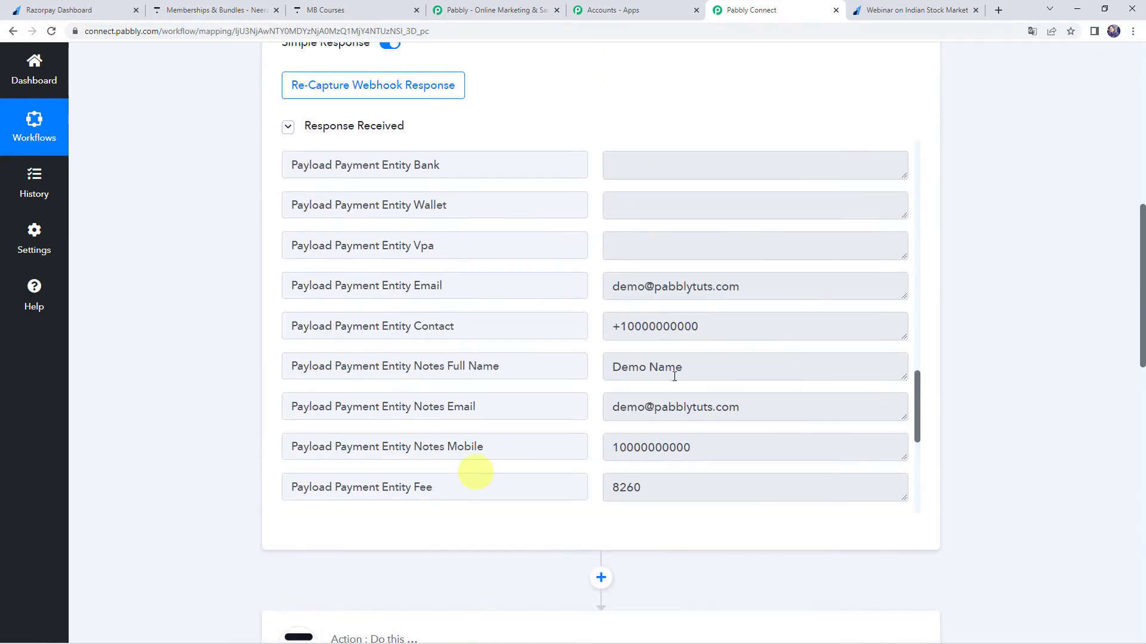
{"action": "left_click_drag", "start_coordinate": [753, 286], "coordinate": [527, 286]}
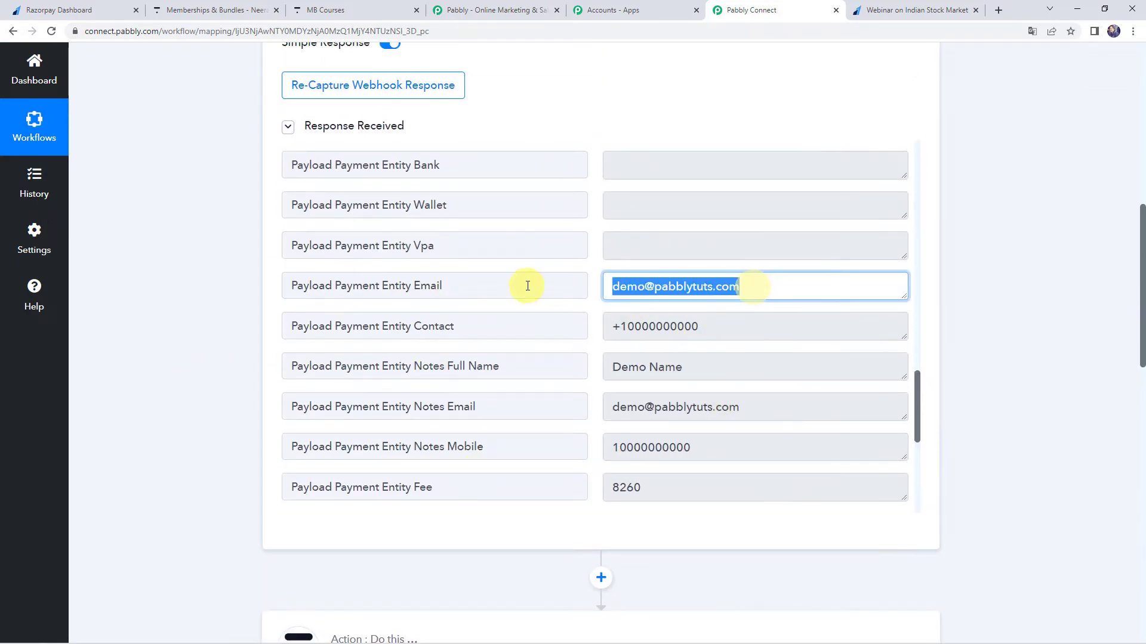
{"action": "left_click", "coordinate": [145, 406]}
{"action": "scroll", "coordinate": [146, 406], "scroll_direction": "down", "scroll_amount": 10}
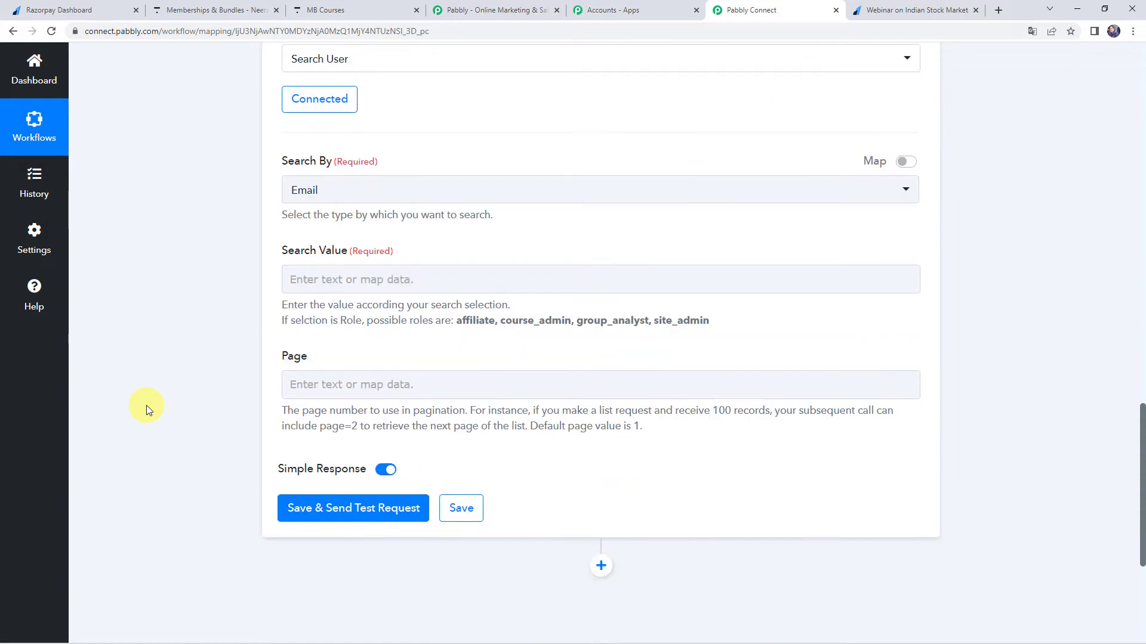
{"action": "left_click", "coordinate": [302, 247]}
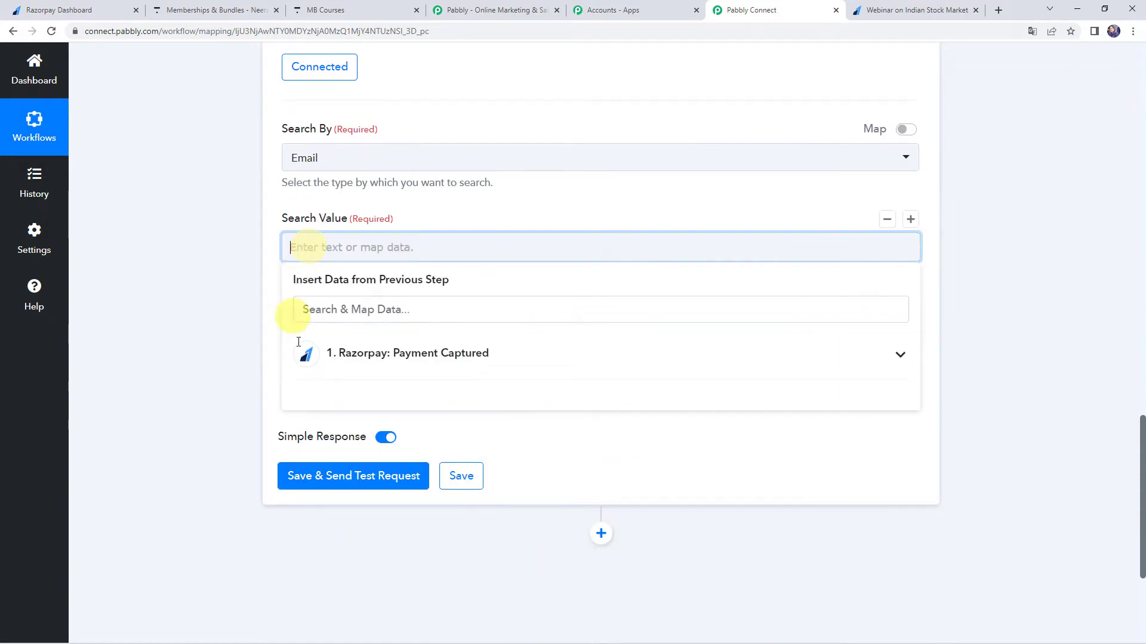
{"action": "left_click", "coordinate": [371, 365]}
{"action": "type", "text": "@"}
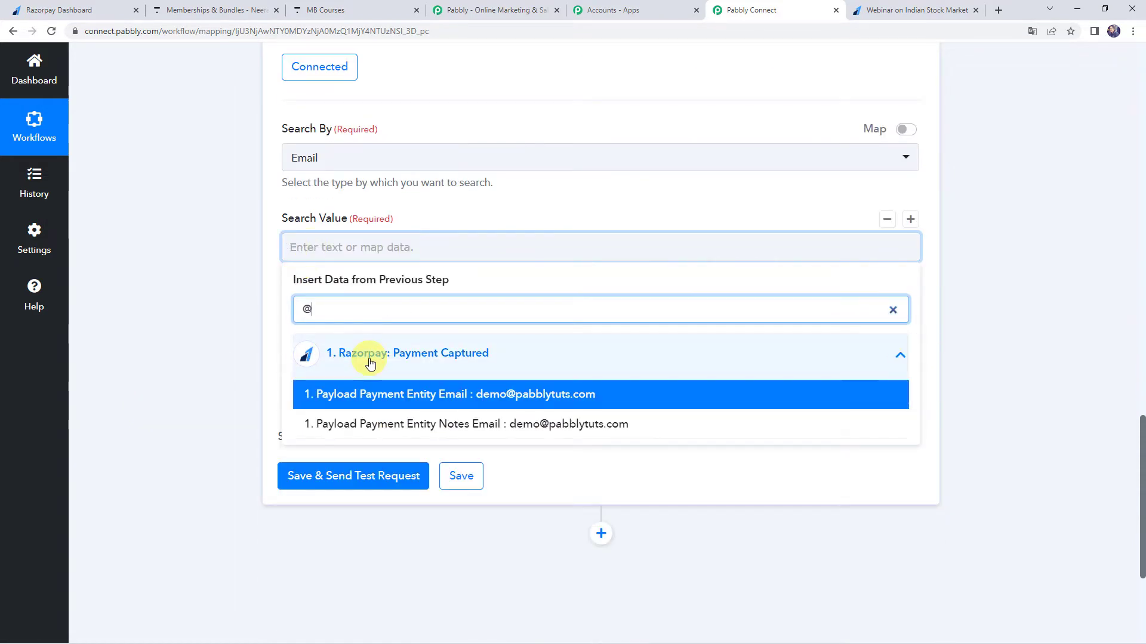
{"action": "left_click", "coordinate": [371, 395]}
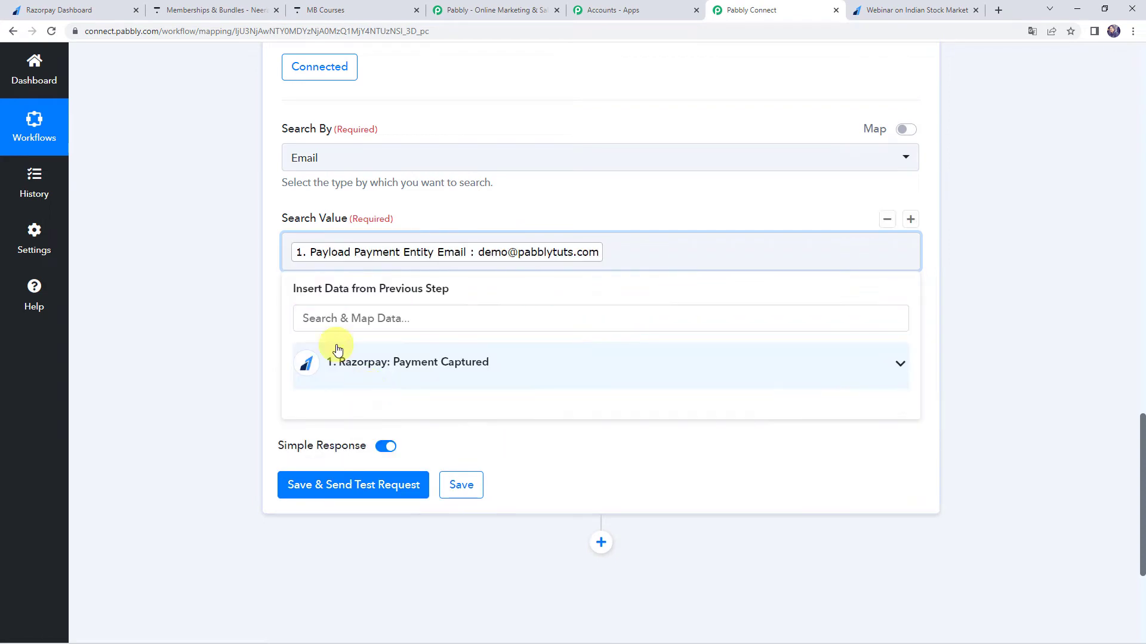
{"action": "left_click", "coordinate": [173, 346]}
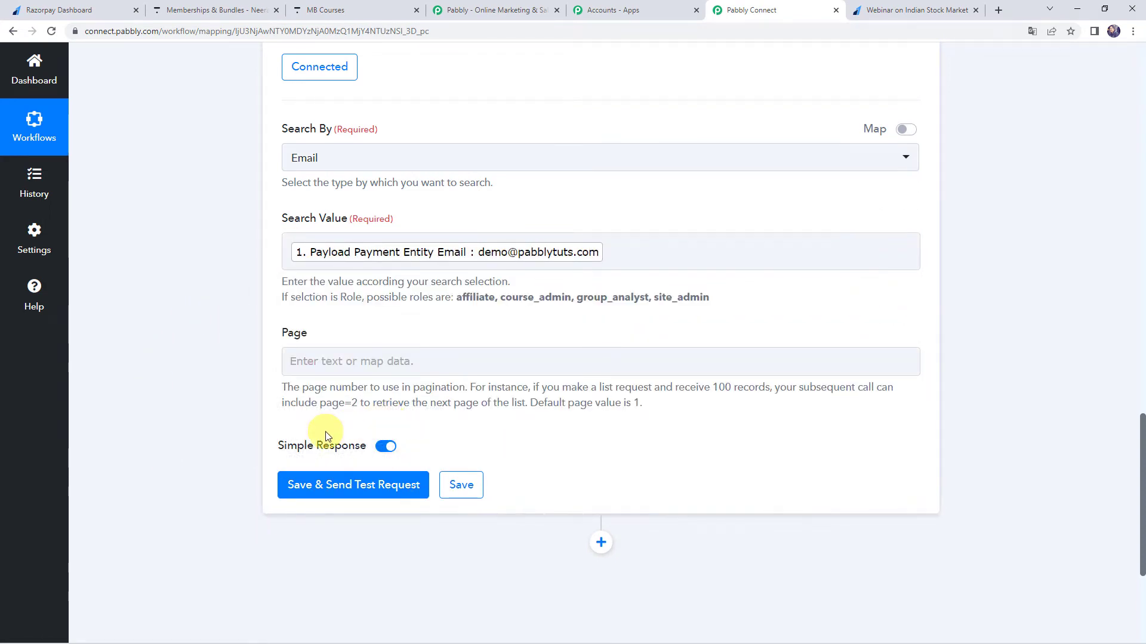
{"action": "left_click", "coordinate": [344, 493]}
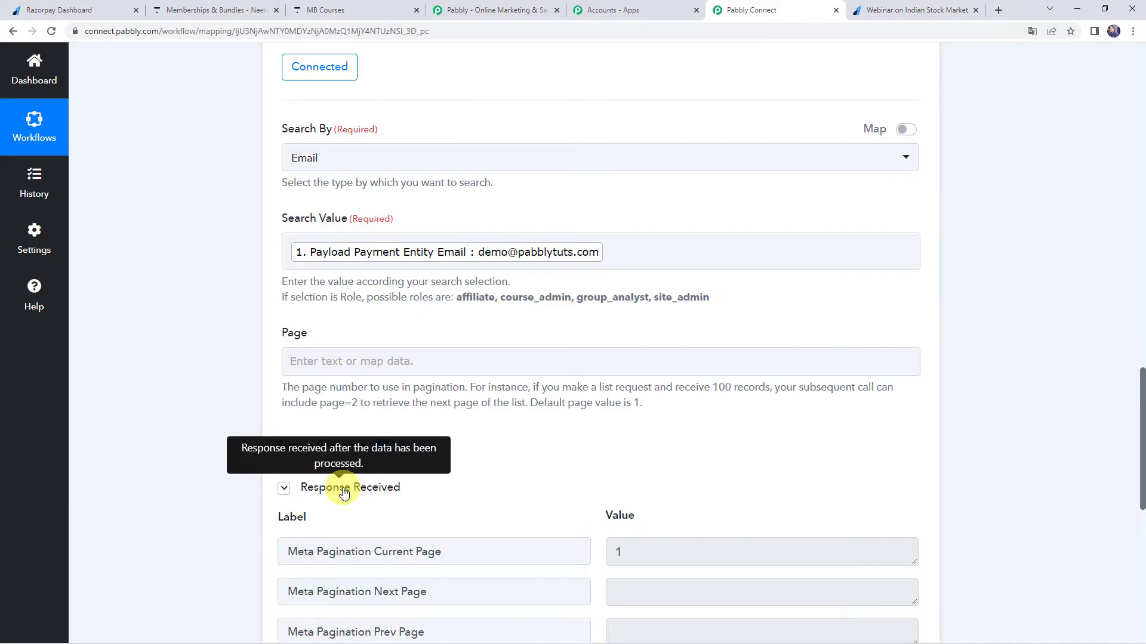
Examine the Search User response's current page and total items fields, and check the users list in Thinkific.
{"action": "scroll", "coordinate": [237, 499], "scroll_direction": "down", "scroll_amount": 5}
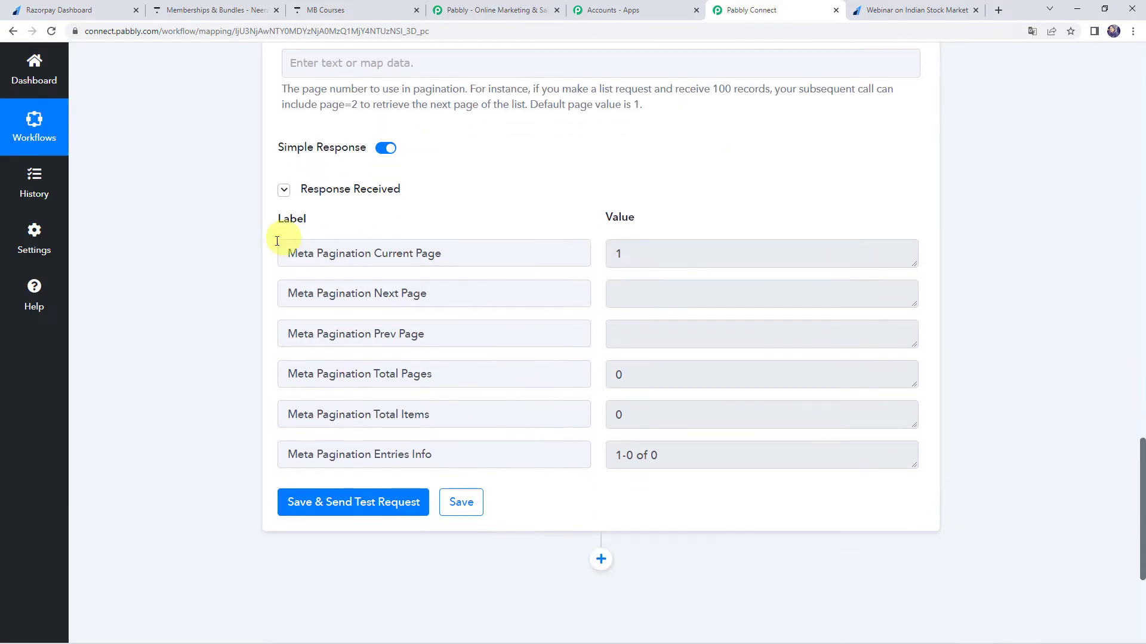
{"action": "left_click", "coordinate": [670, 255]}
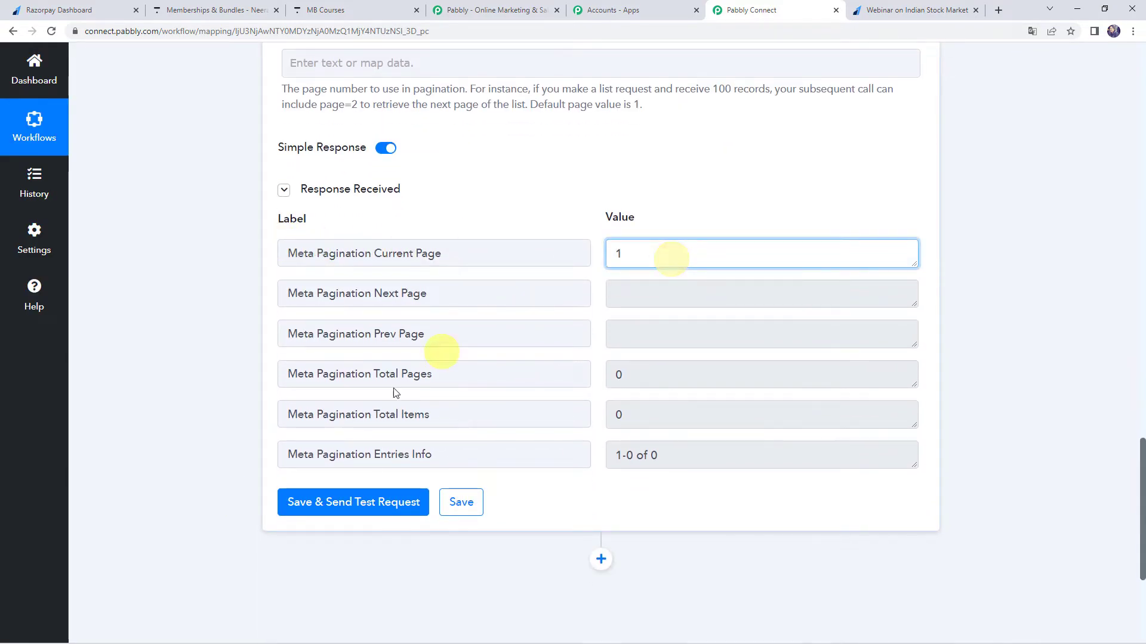
{"action": "left_click_drag", "start_coordinate": [289, 415], "coordinate": [443, 413]}
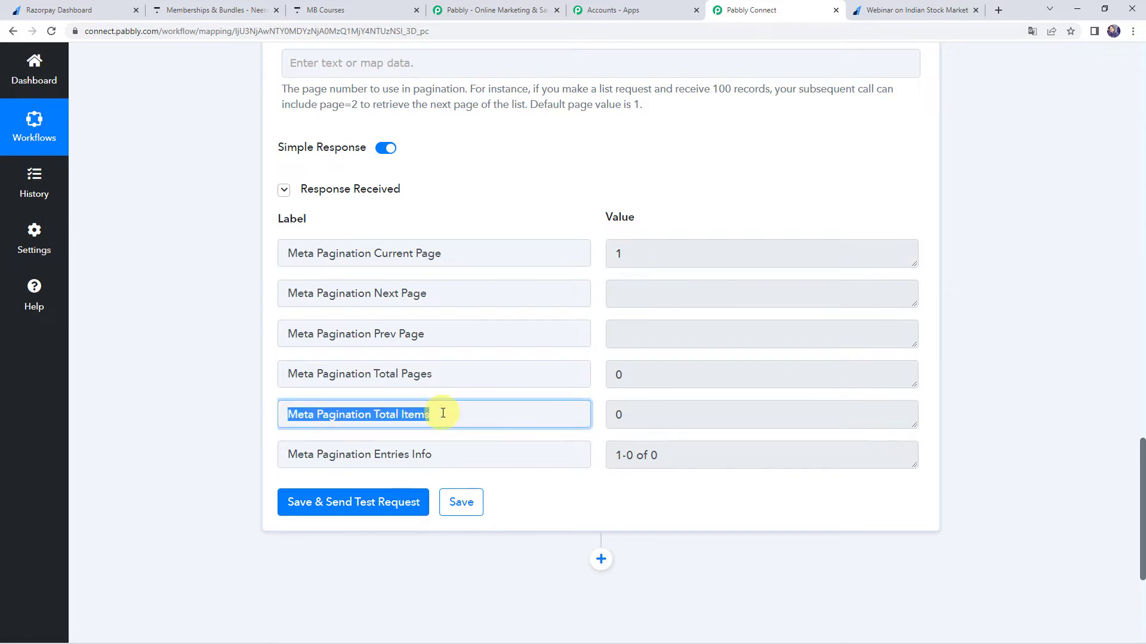
{"action": "left_click", "coordinate": [627, 412]}
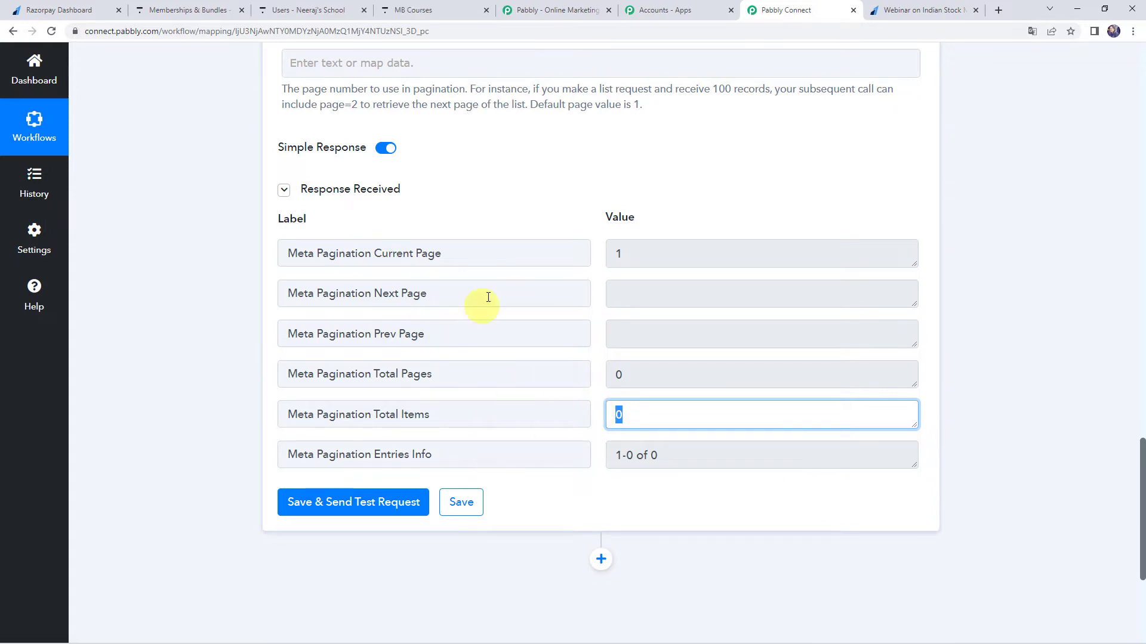
{"action": "left_click", "coordinate": [299, 10]}
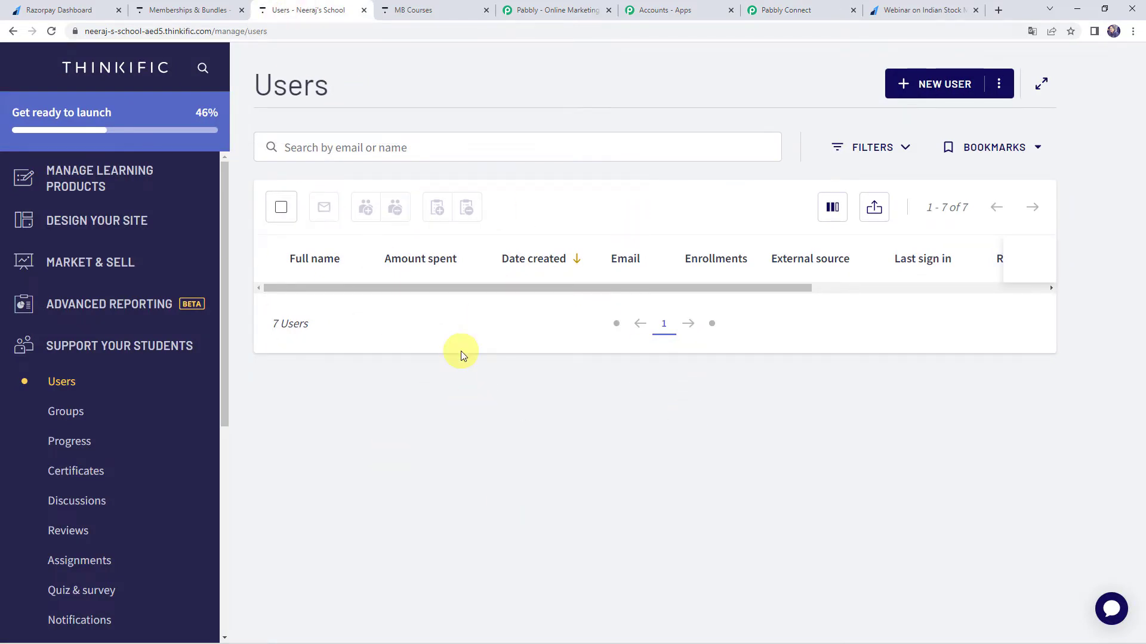
{"action": "left_click", "coordinate": [798, 13]}
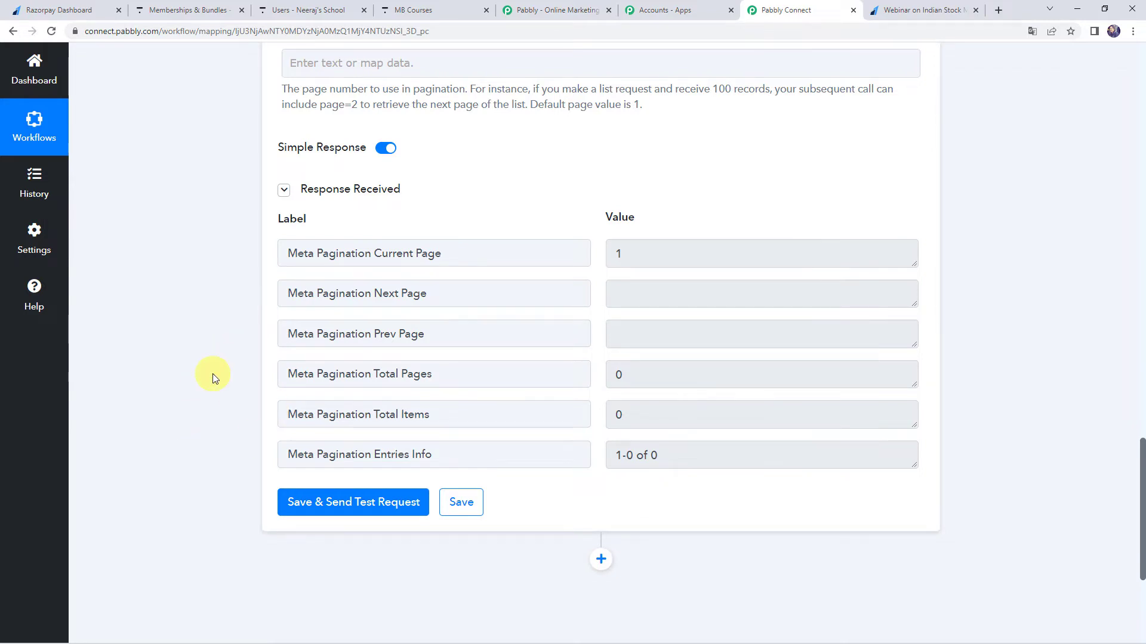
Add a Router by Pabbly action step after the Search User step.
{"action": "scroll", "coordinate": [213, 374], "scroll_direction": "down", "scroll_amount": 3}
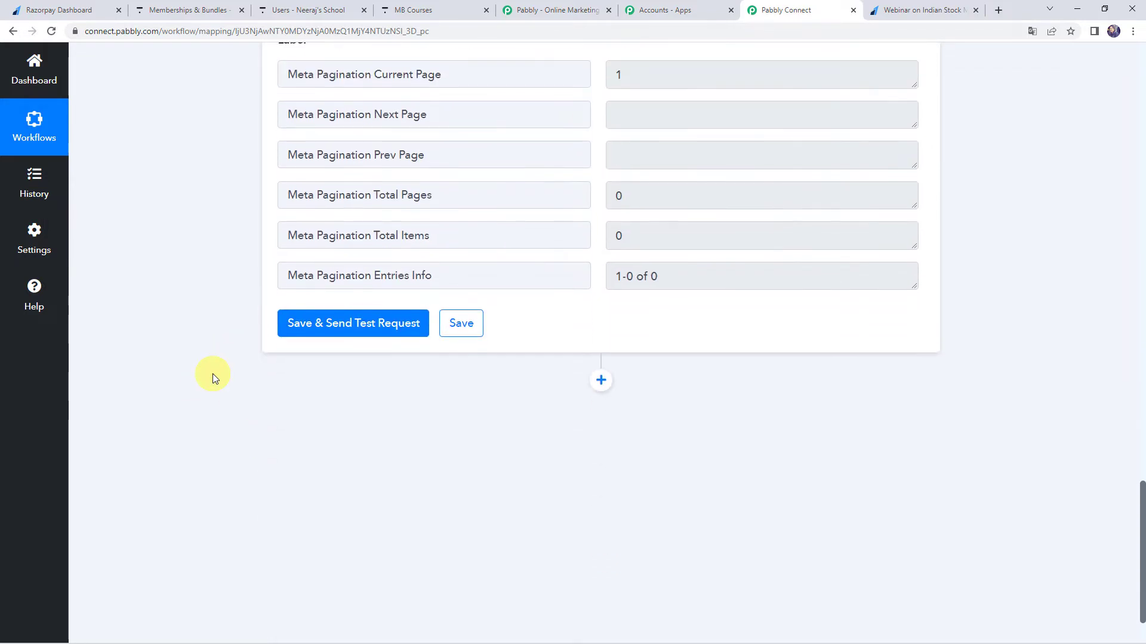
{"action": "left_click", "coordinate": [601, 381]}
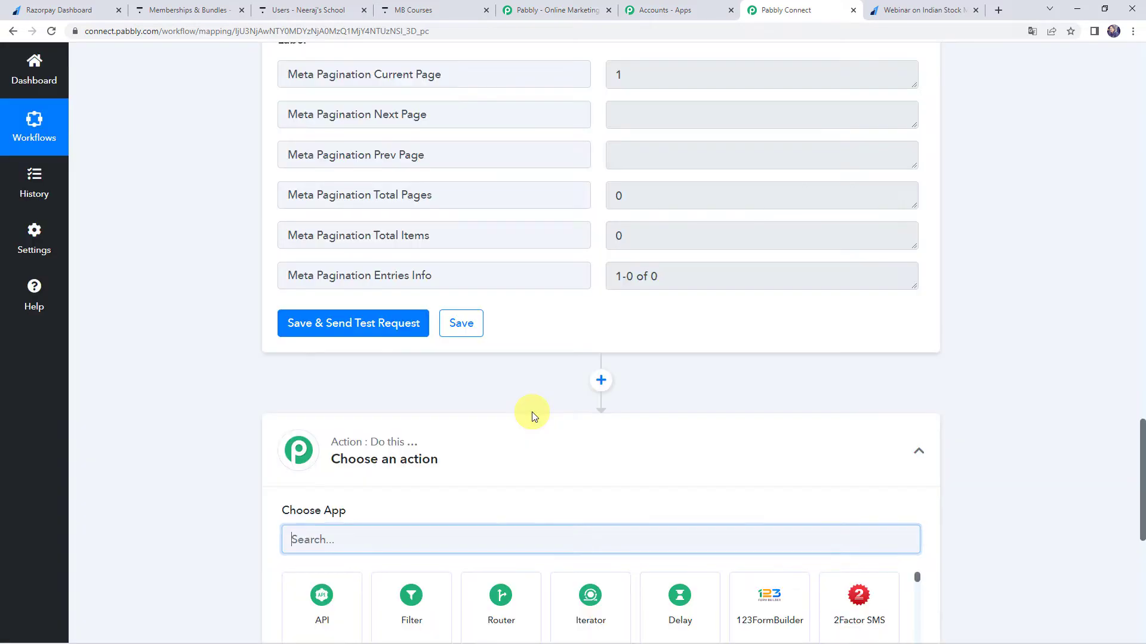
{"action": "scroll", "coordinate": [532, 412], "scroll_direction": "down", "scroll_amount": 3}
{"action": "left_click", "coordinate": [486, 418]}
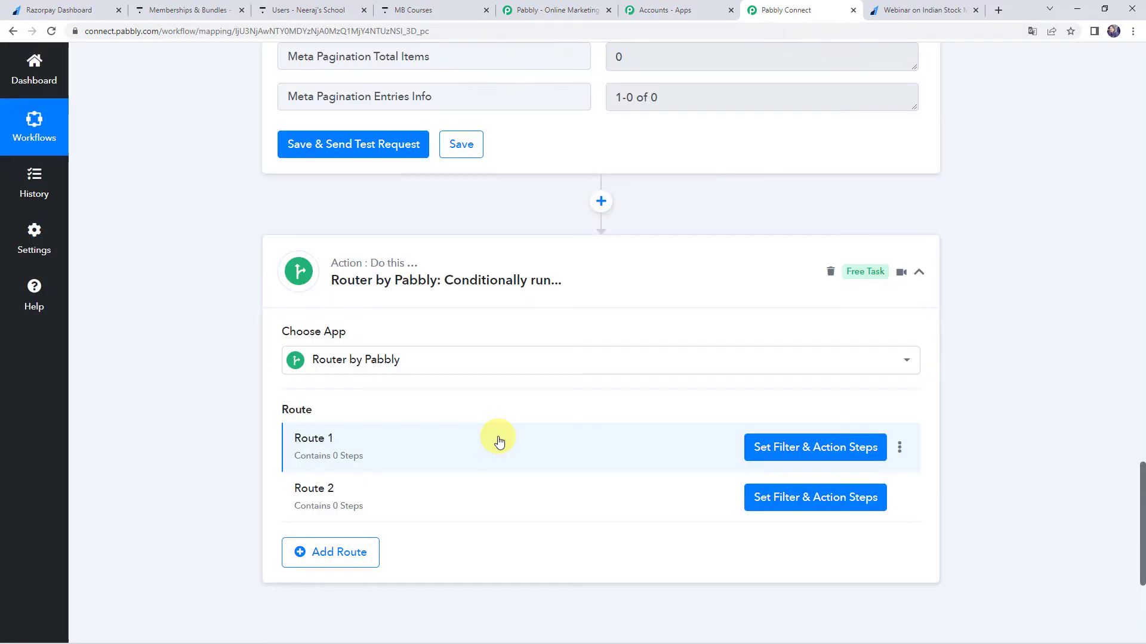
Delete Route 2 from the router step.
{"action": "mouse_move", "coordinate": [327, 448]}
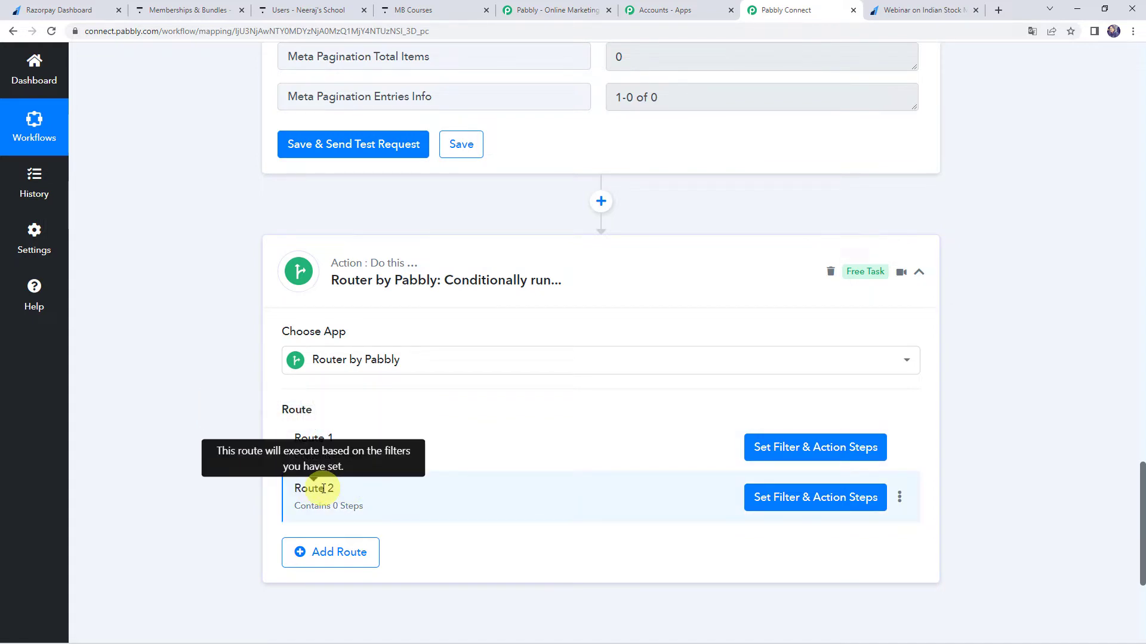
{"action": "left_click", "coordinate": [901, 498]}
{"action": "left_click", "coordinate": [844, 561]}
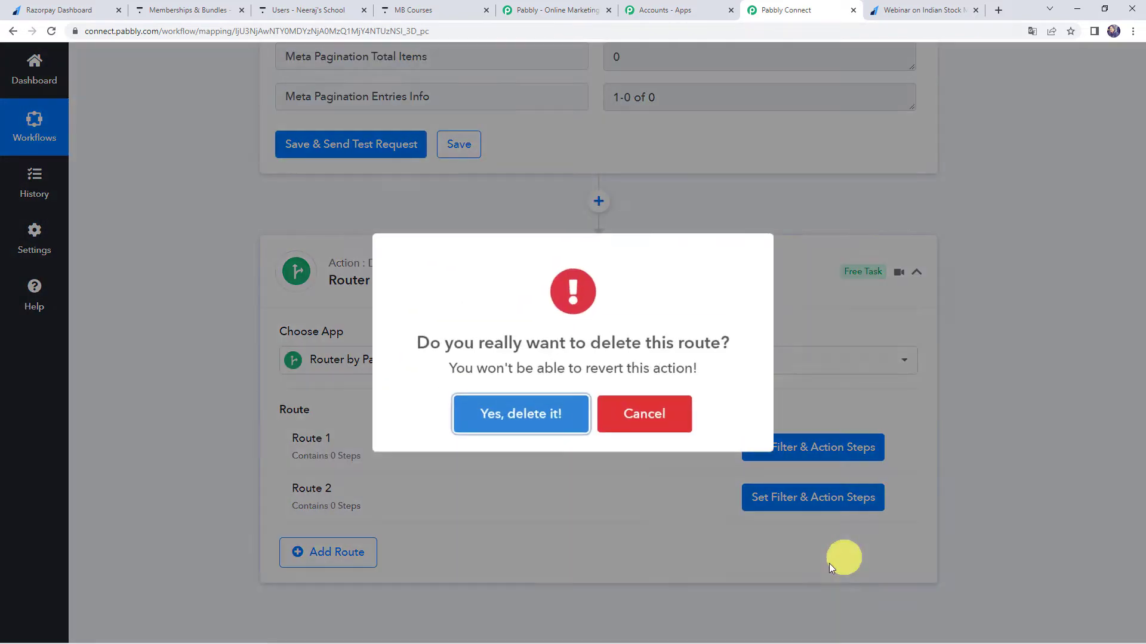
{"action": "left_click", "coordinate": [530, 411]}
{"action": "left_click", "coordinate": [542, 408]}
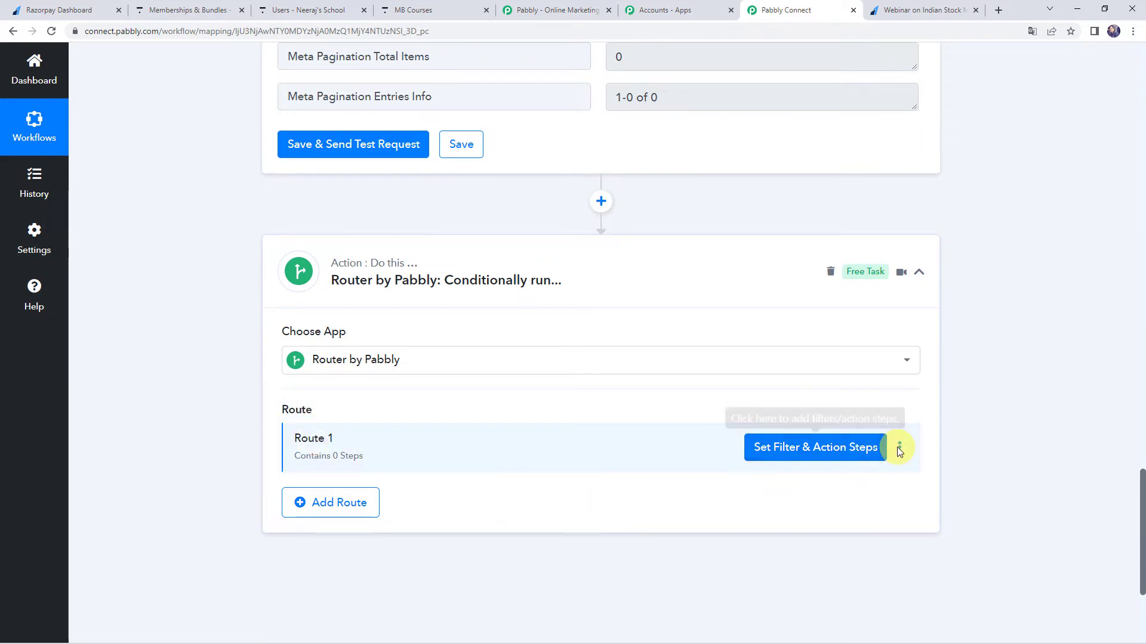
Rename Route 1 as "If User Does Not Exist" and open its filter and action steps.
{"action": "scroll", "coordinate": [639, 345], "scroll_direction": "up", "scroll_amount": 3}
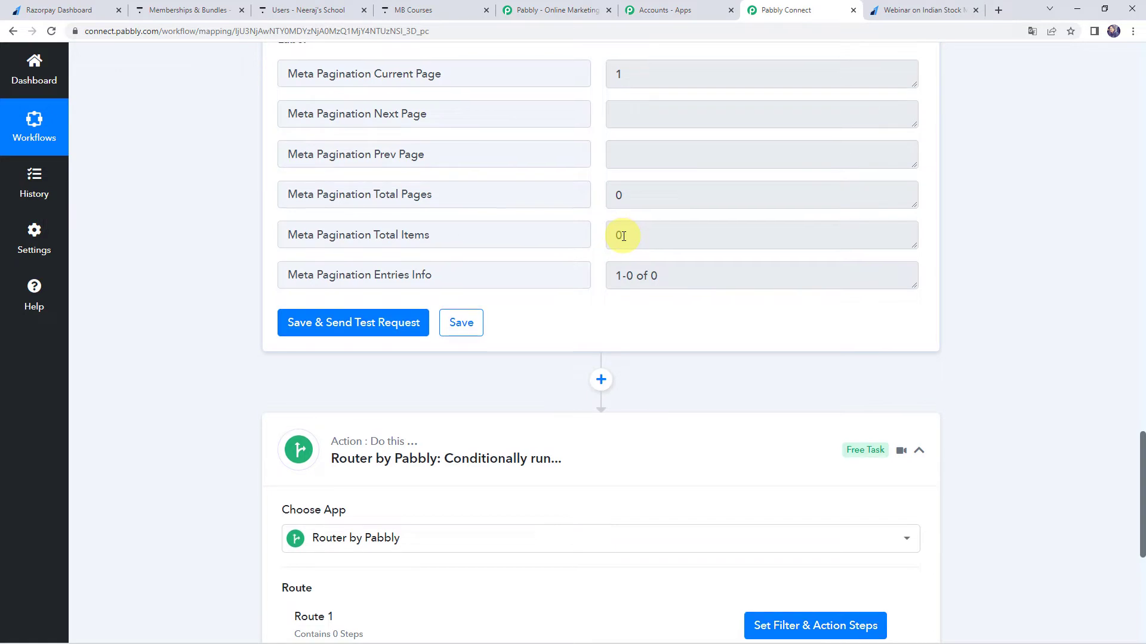
{"action": "scroll", "coordinate": [620, 239], "scroll_direction": "down", "scroll_amount": 4}
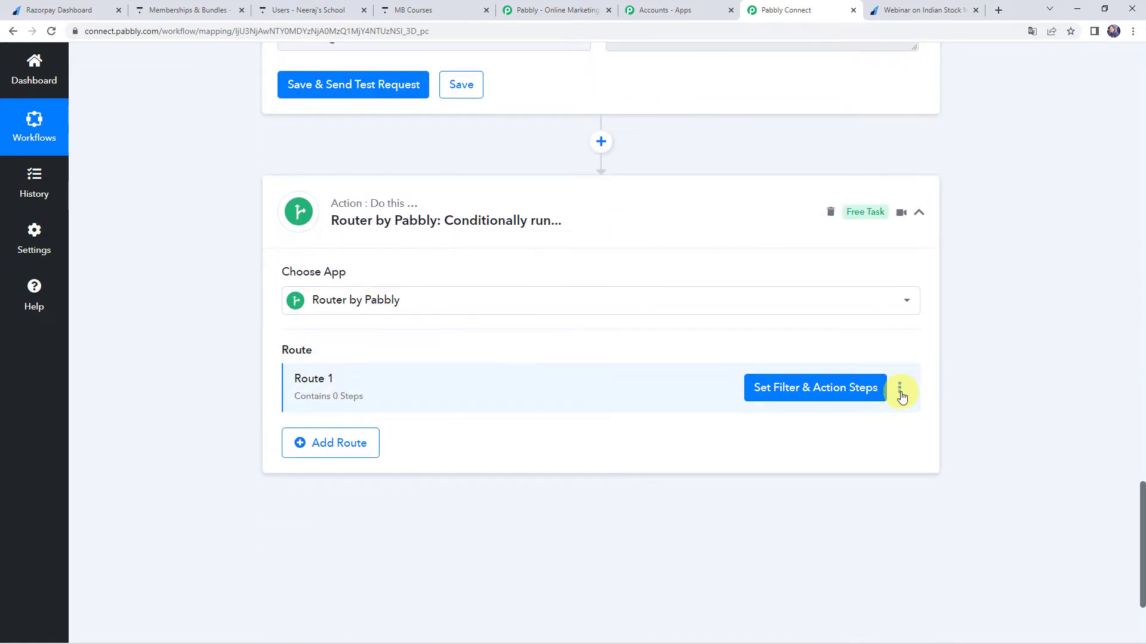
{"action": "left_click", "coordinate": [899, 391]}
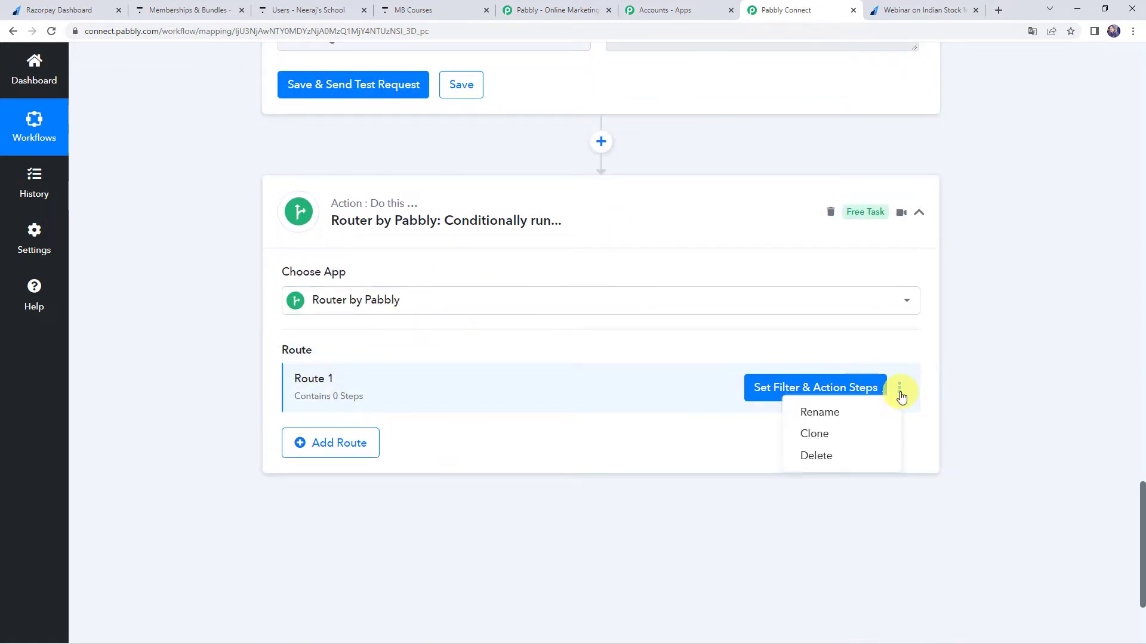
{"action": "left_click", "coordinate": [842, 413]}
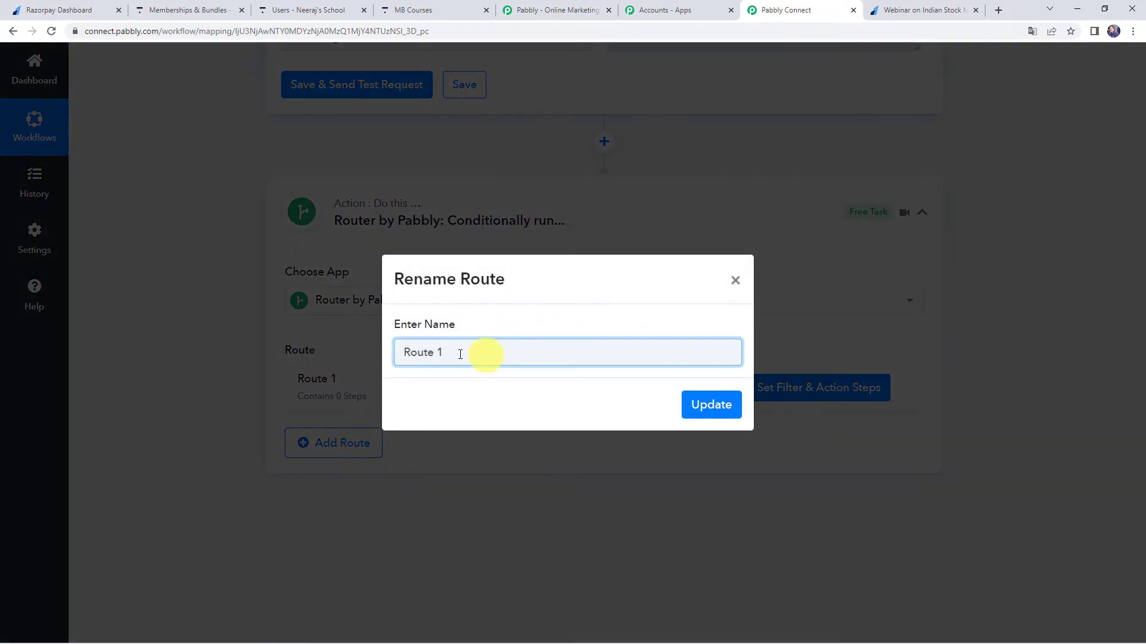
{"action": "triple_click", "coordinate": [460, 354]}
{"action": "type", "text": "If User Does Not Exist"}
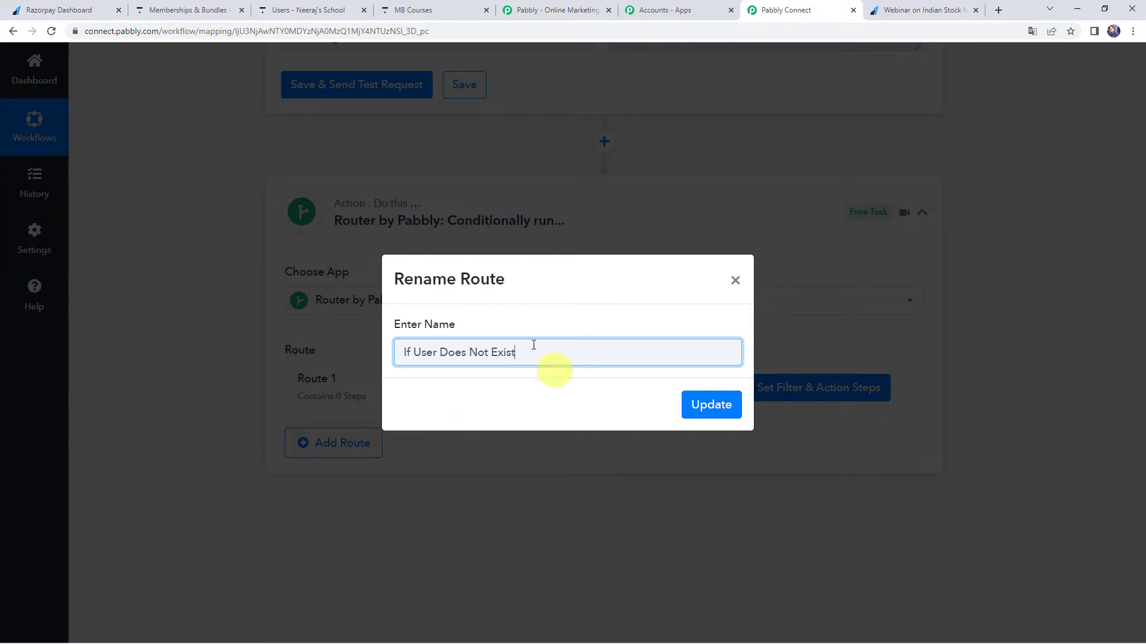
{"action": "left_click", "coordinate": [710, 405]}
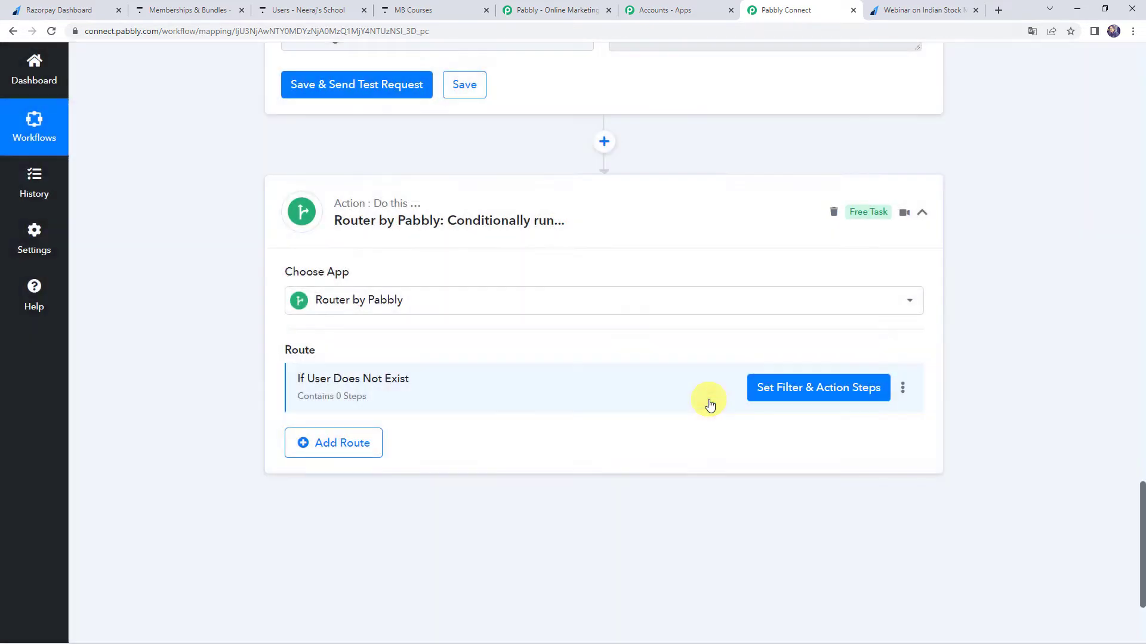
{"action": "left_click", "coordinate": [815, 389]}
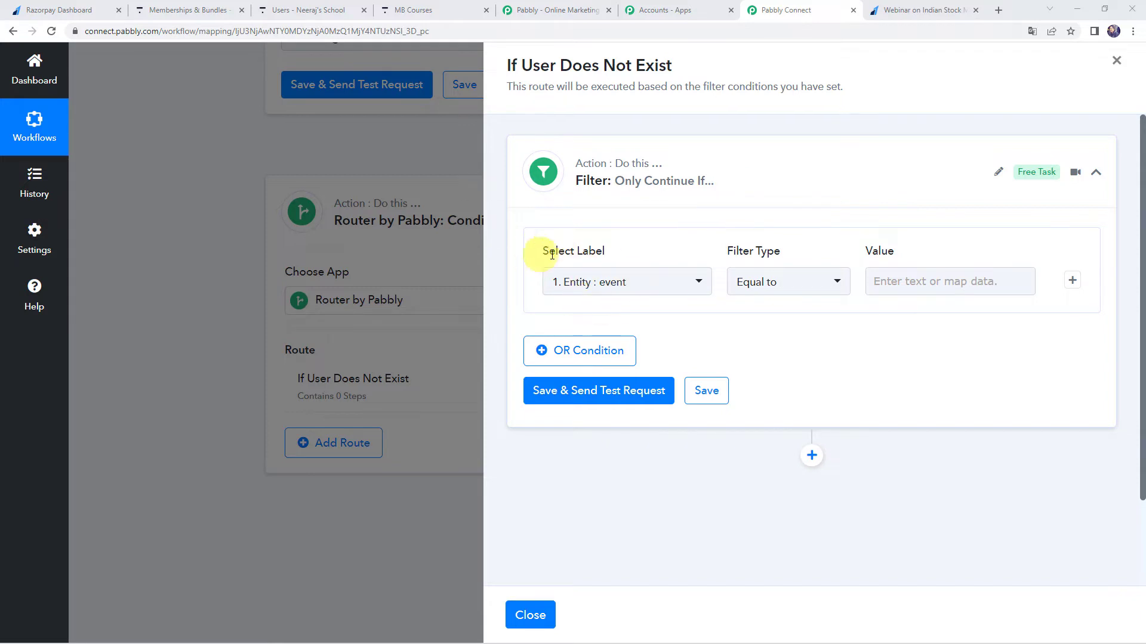
Set the route filter to Search User's Meta Pagination Total Items equal to 0, then save and test the condition.
{"action": "left_click", "coordinate": [602, 292]}
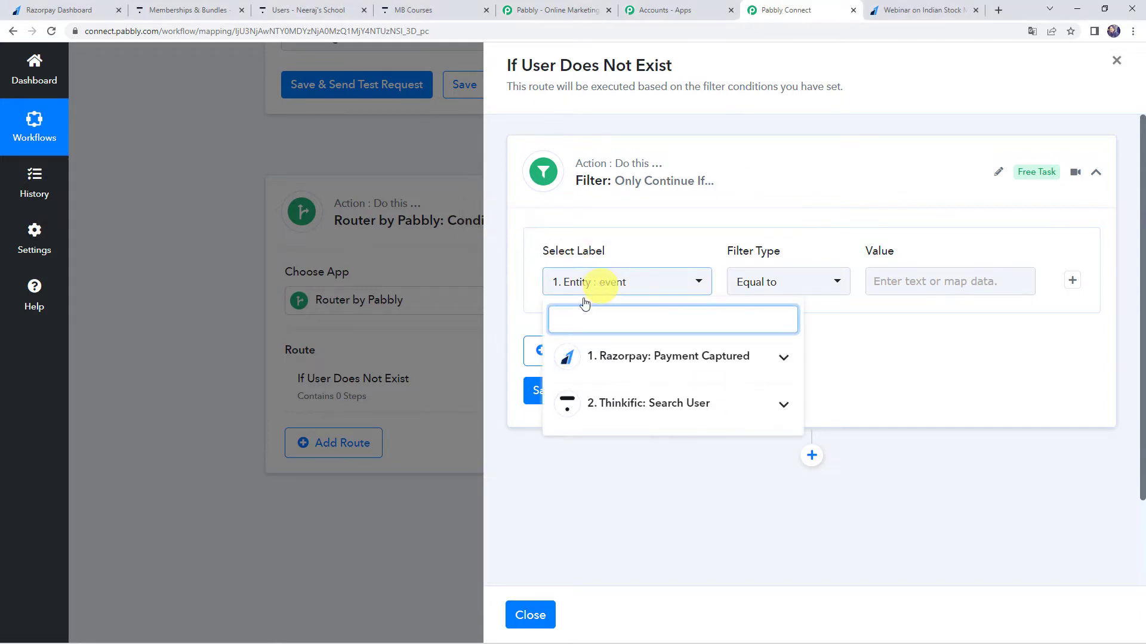
{"action": "left_click", "coordinate": [631, 414]}
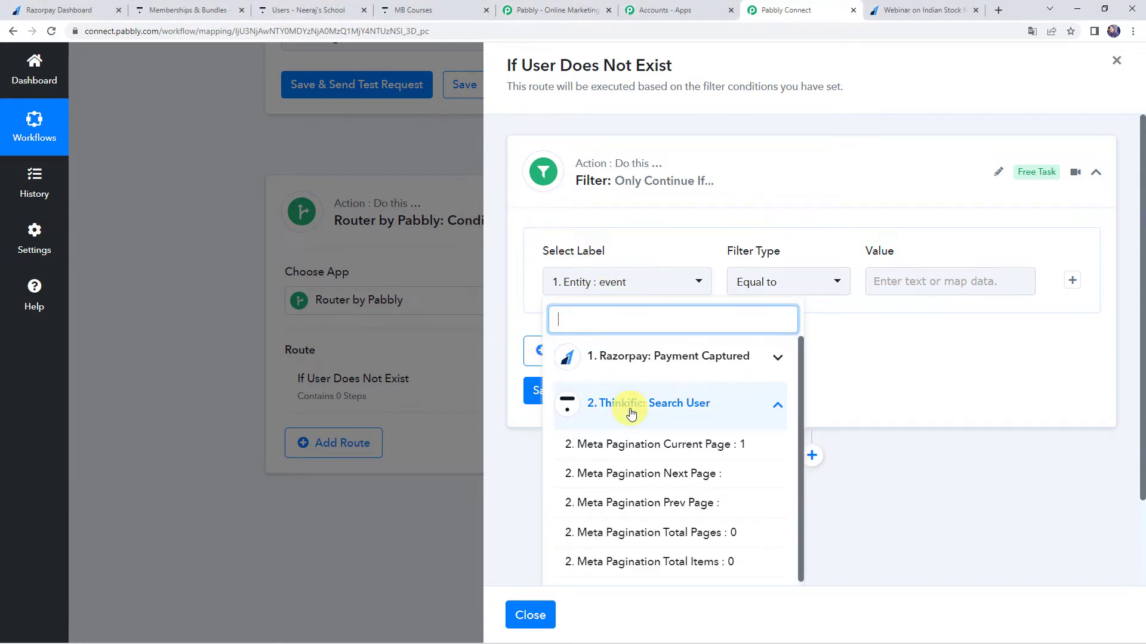
{"action": "scroll", "coordinate": [631, 414], "scroll_direction": "down", "scroll_amount": 1}
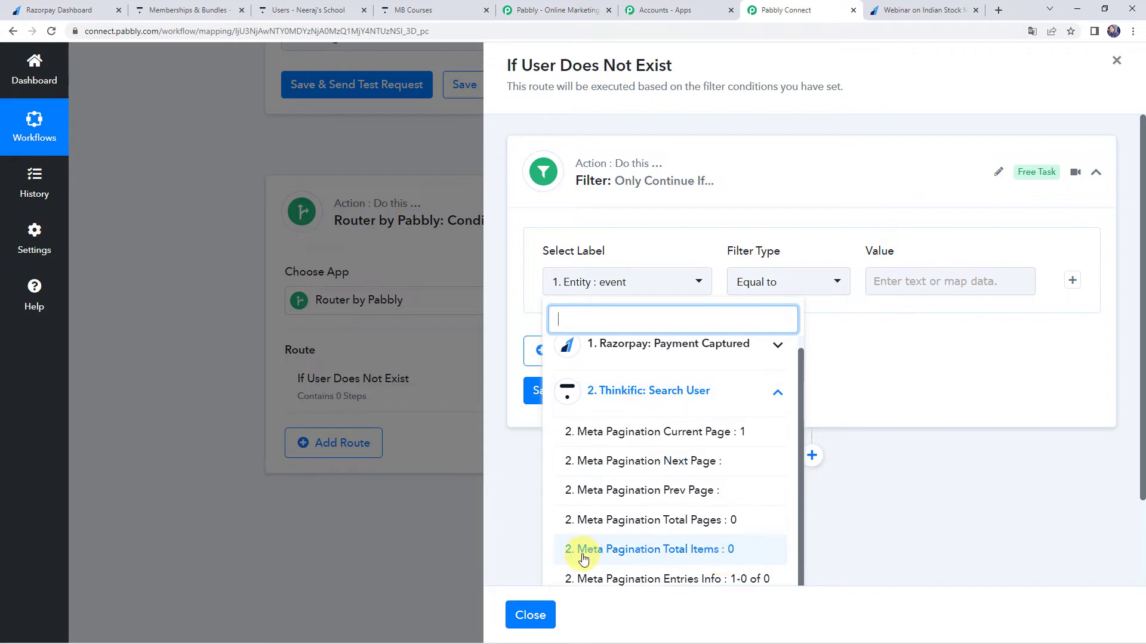
{"action": "left_click", "coordinate": [698, 558]}
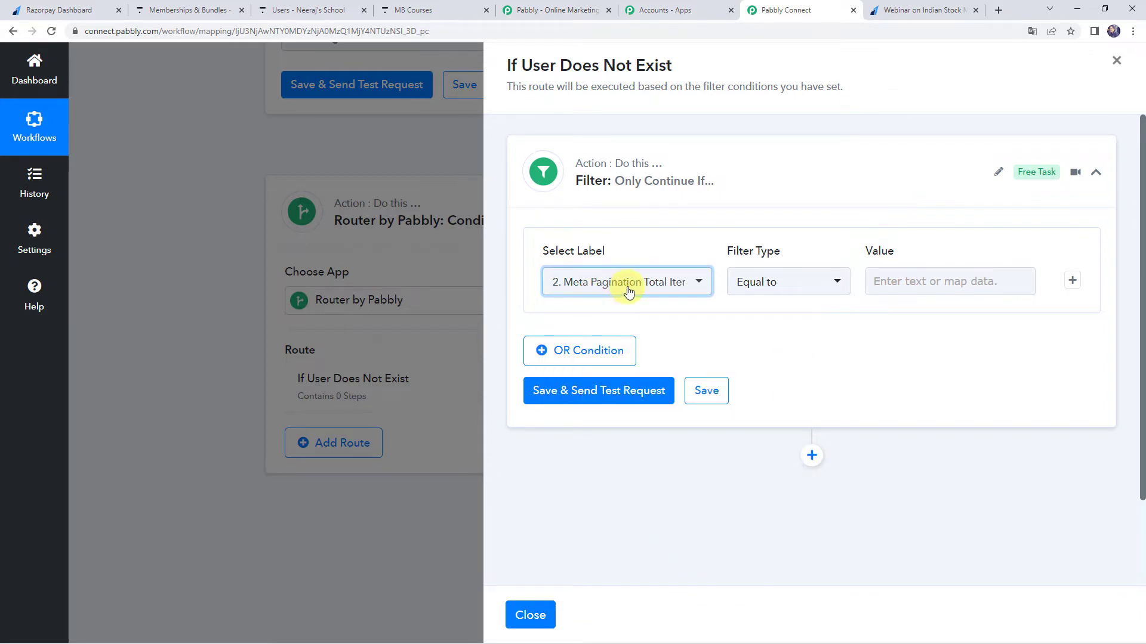
{"action": "left_click", "coordinate": [925, 278]}
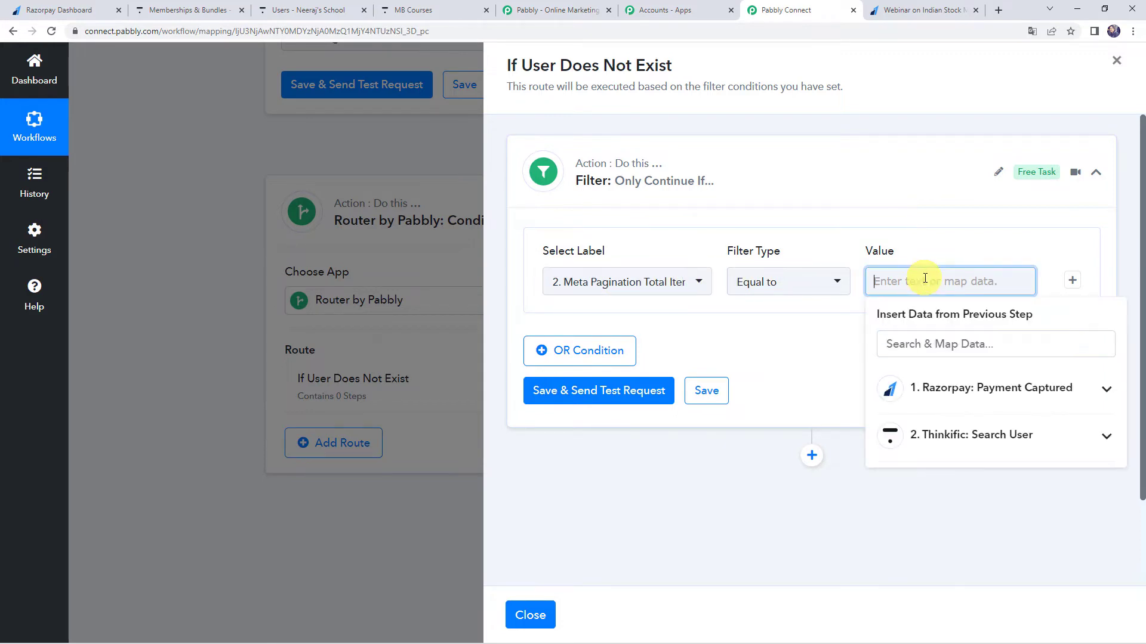
{"action": "type", "text": "0"}
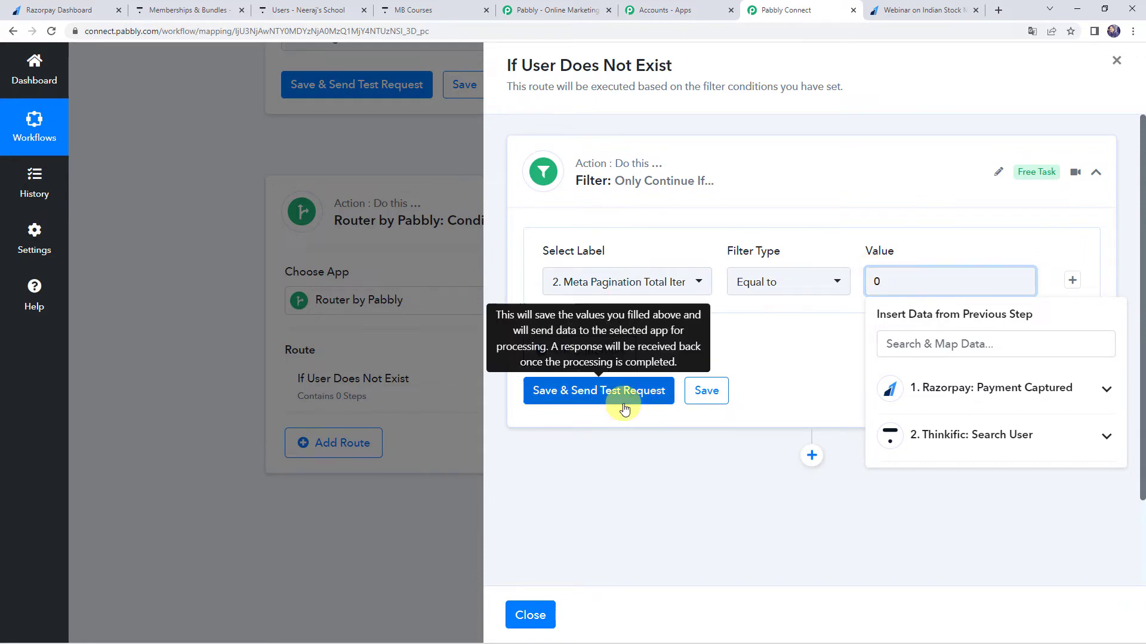
{"action": "left_click", "coordinate": [595, 390]}
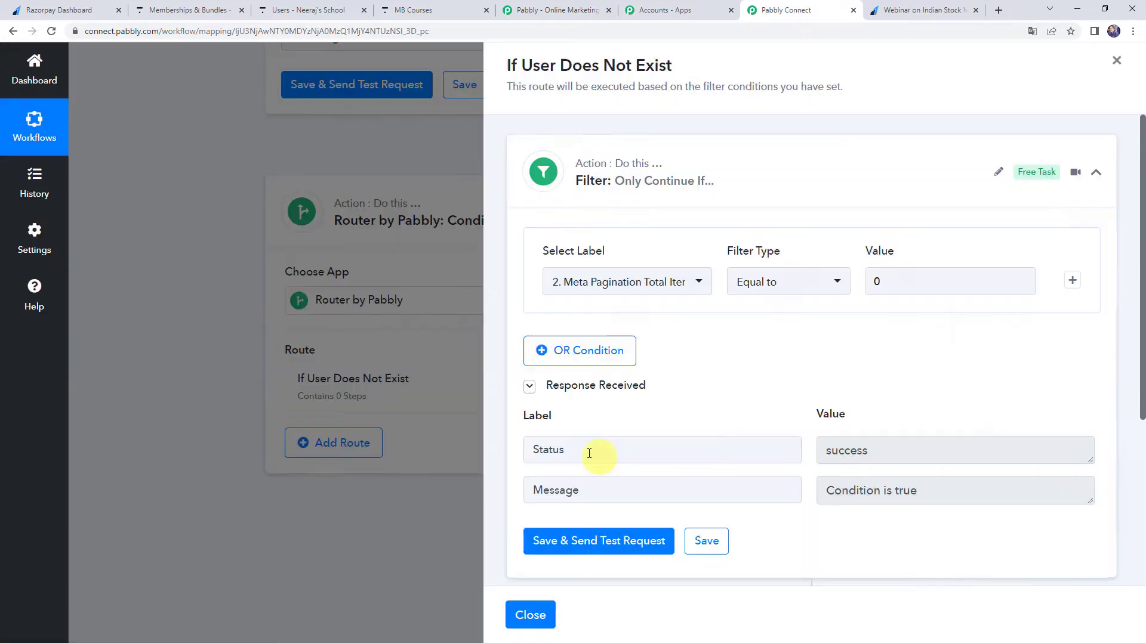
{"action": "left_click", "coordinate": [936, 493]}
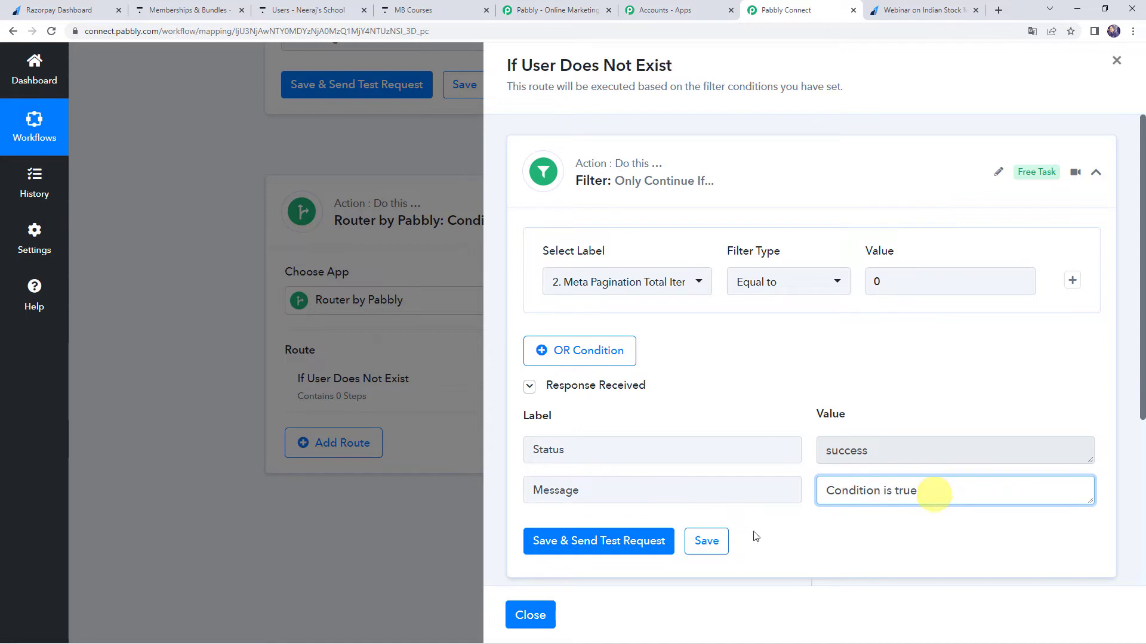
Add a Thinkific Create User action step after the filter, using the existing connection Thinkific #6.
{"action": "scroll", "coordinate": [775, 387], "scroll_direction": "down", "scroll_amount": 1}
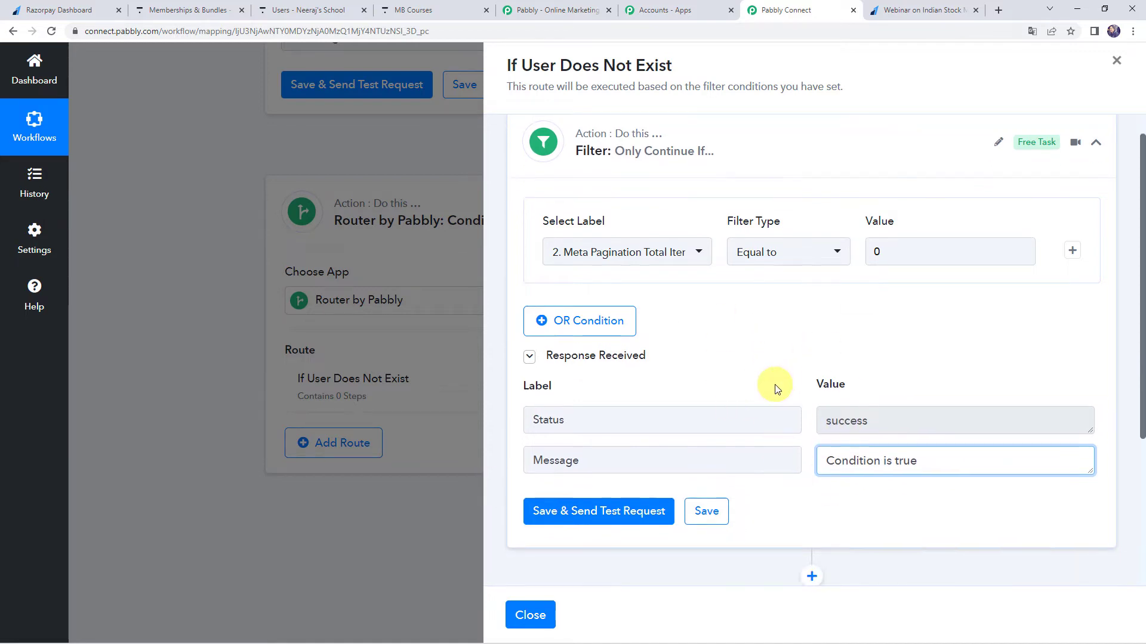
{"action": "scroll", "coordinate": [774, 387], "scroll_direction": "down", "scroll_amount": 3}
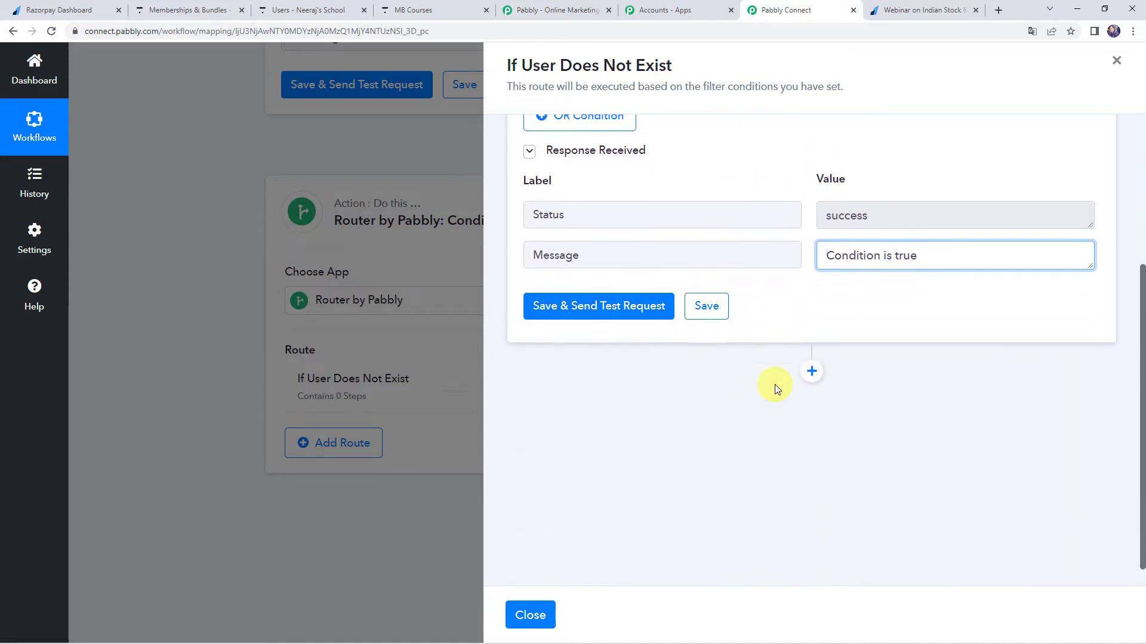
{"action": "left_click", "coordinate": [811, 368]}
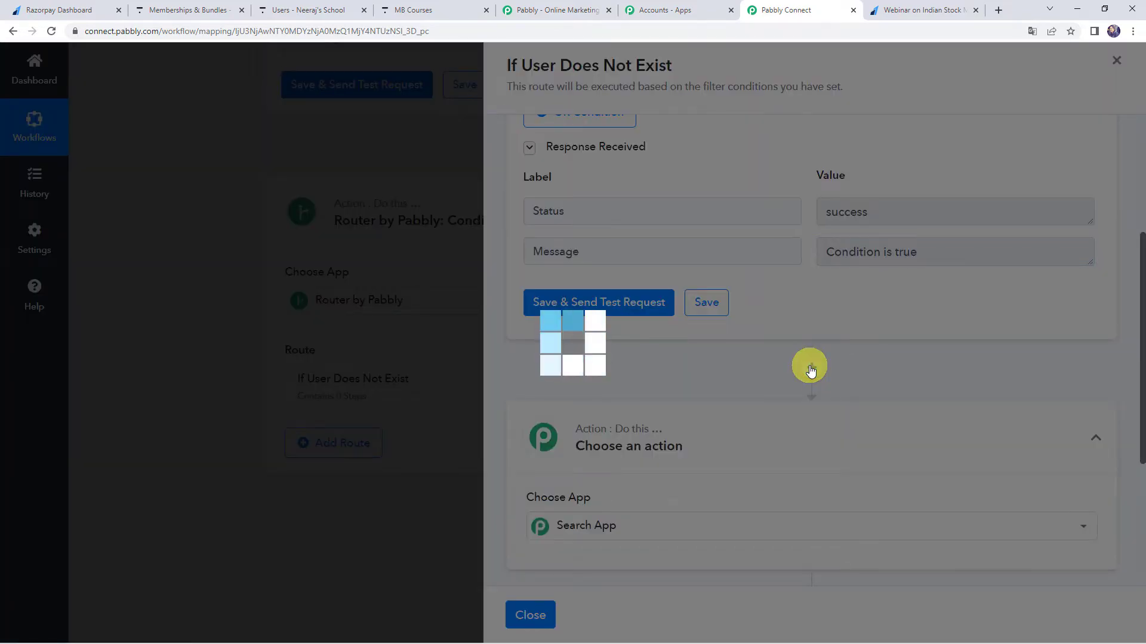
{"action": "type", "text": "thi"}
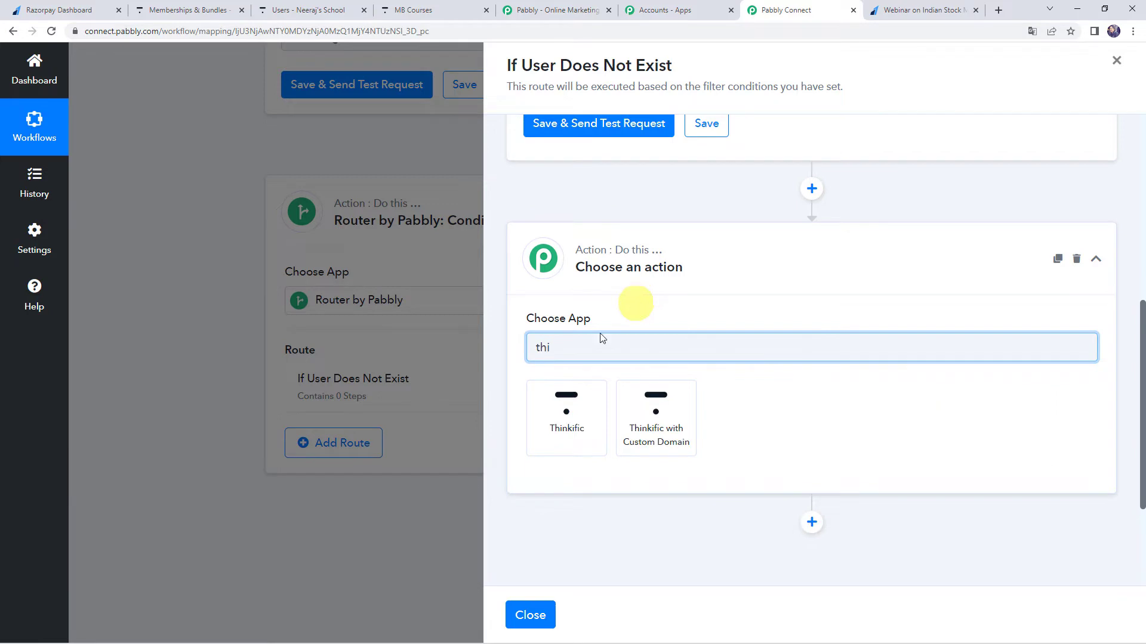
{"action": "left_click", "coordinate": [550, 427]}
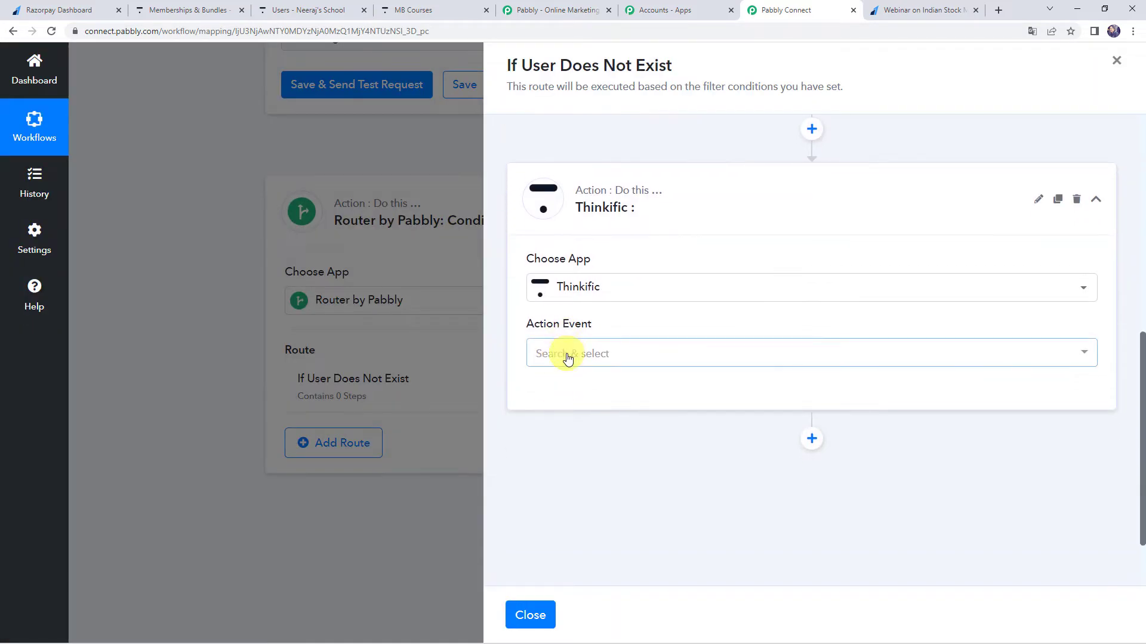
{"action": "left_click", "coordinate": [567, 355]}
{"action": "left_click", "coordinate": [567, 385]}
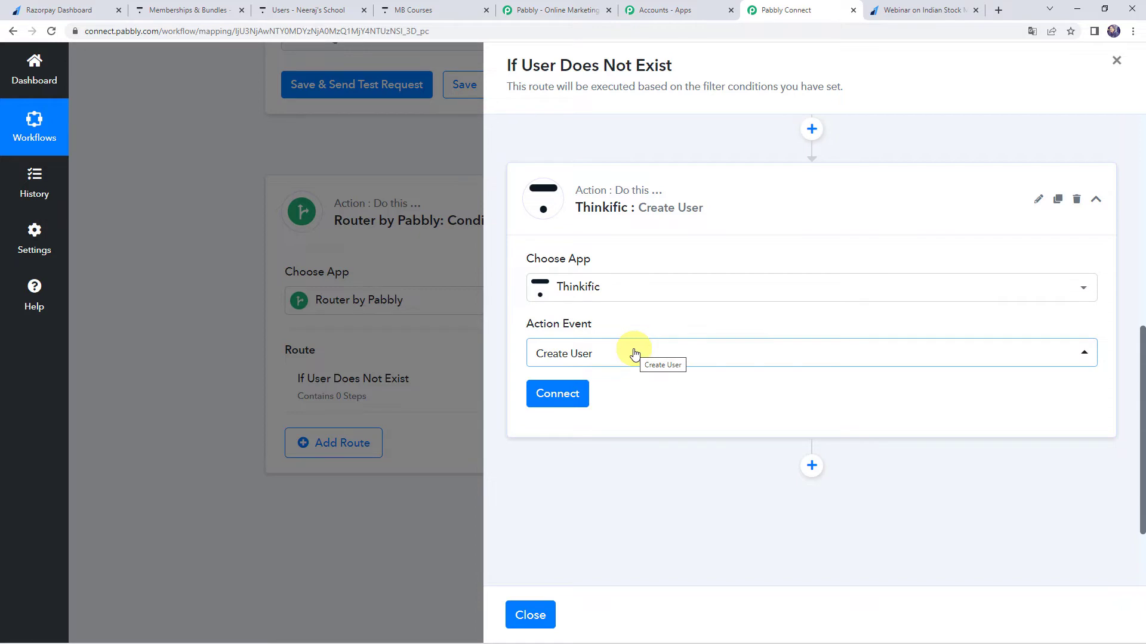
{"action": "left_click", "coordinate": [568, 395]}
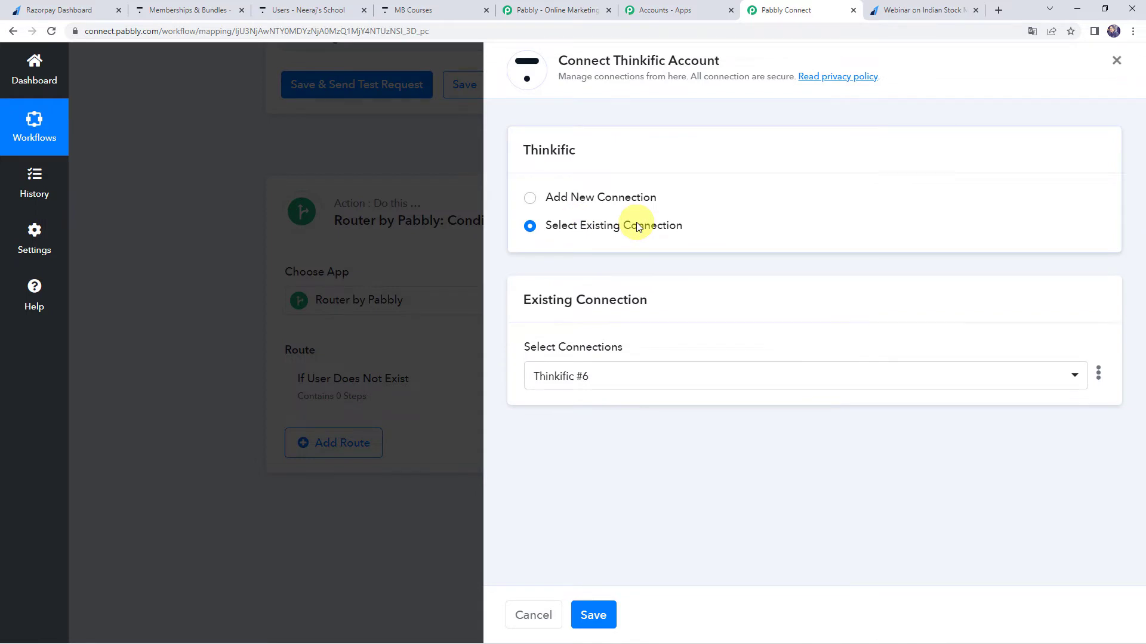
{"action": "left_click", "coordinate": [592, 618]}
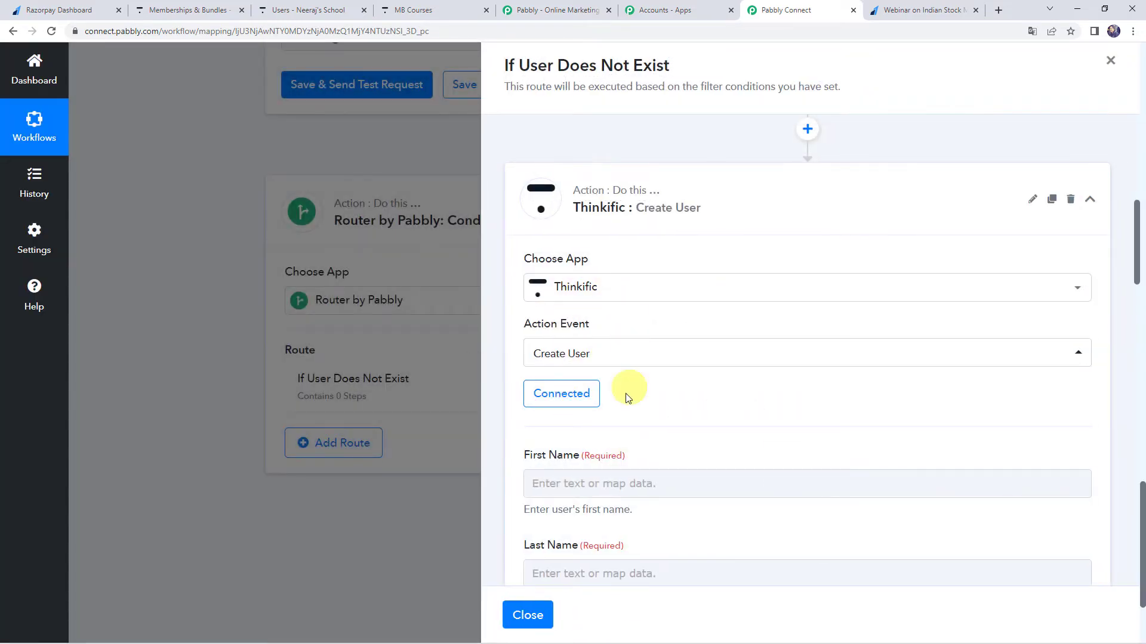
Map the new user's First Name to Razorpay's Payload Payment Entity Notes First Name.
{"action": "scroll", "coordinate": [567, 382], "scroll_direction": "down", "scroll_amount": 2}
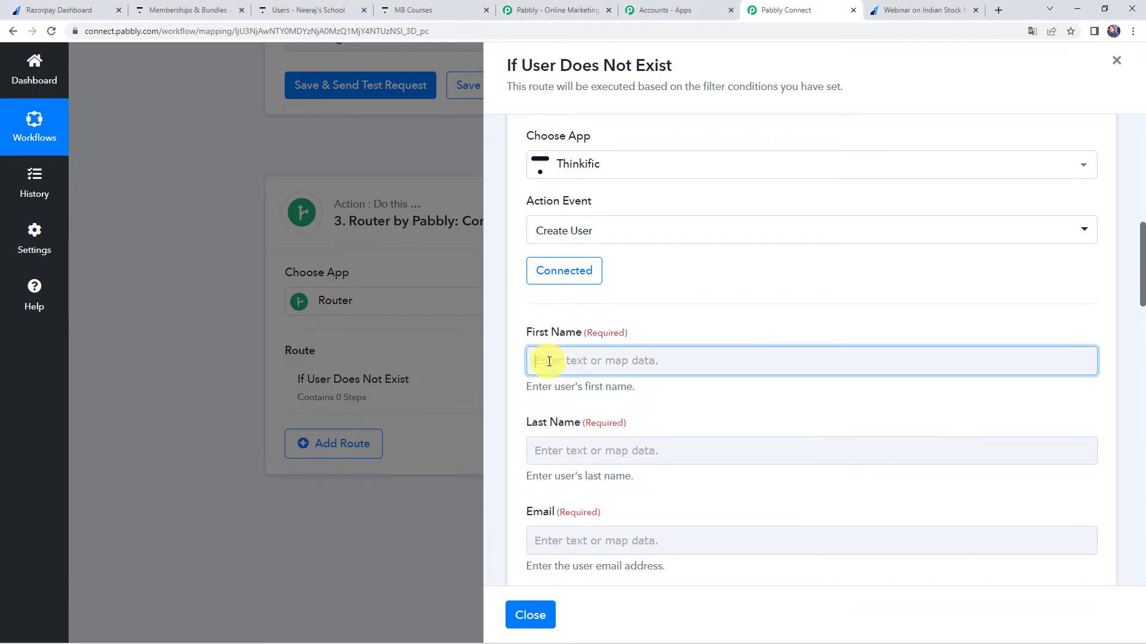
{"action": "left_click", "coordinate": [549, 361]}
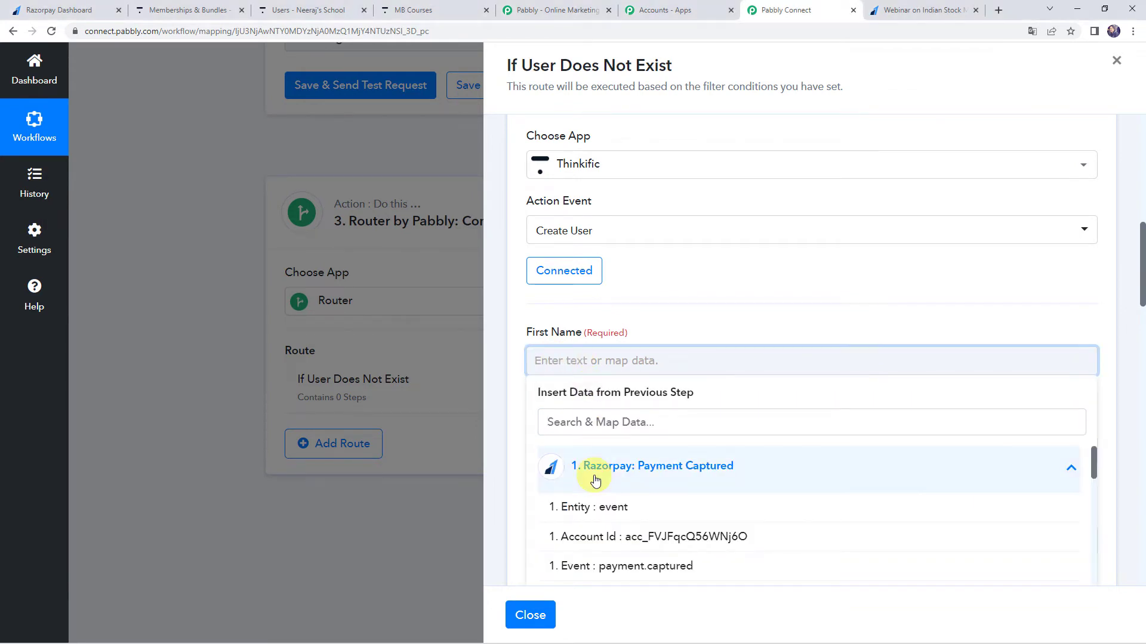
{"action": "left_click", "coordinate": [587, 423]}
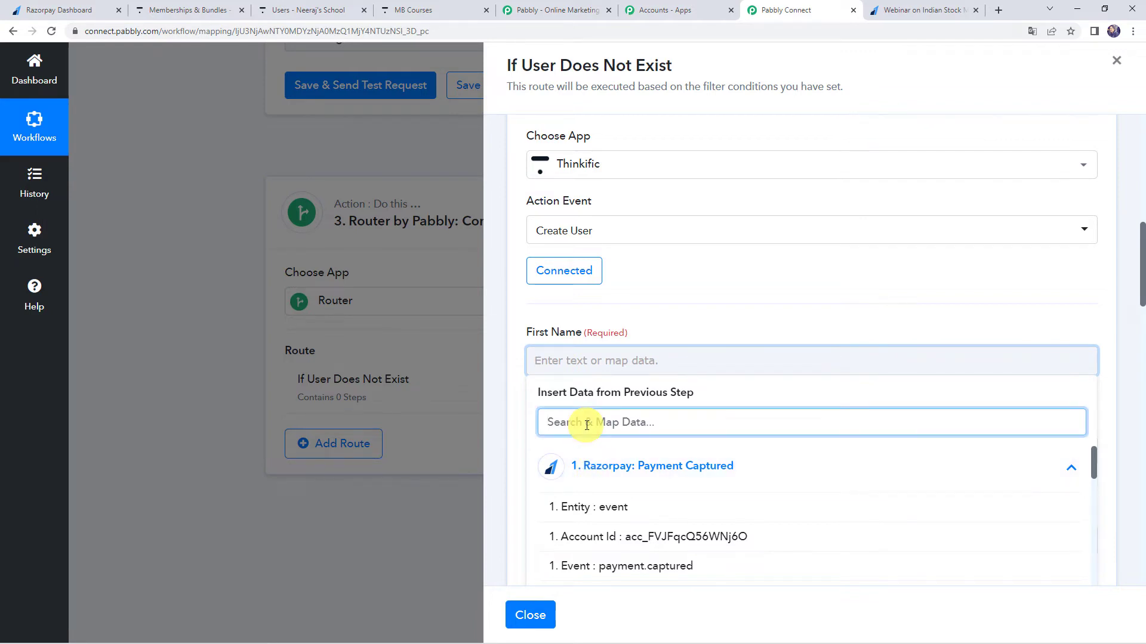
{"action": "type", "text": "name"}
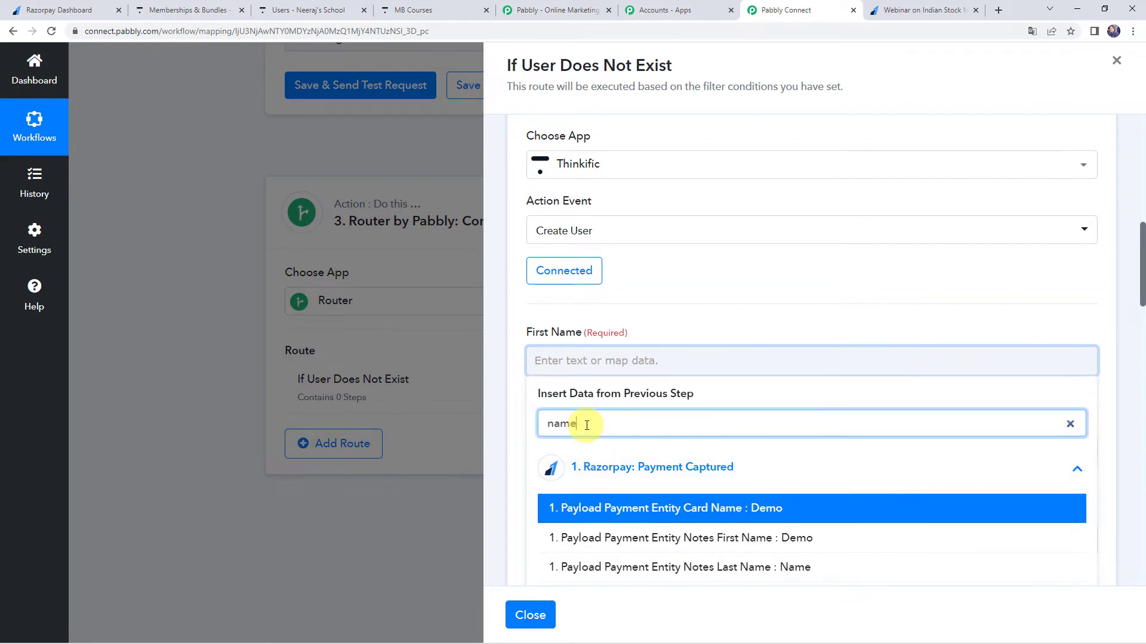
{"action": "left_click", "coordinate": [596, 537]}
{"action": "left_click", "coordinate": [640, 345]}
Map the new user's Last Name to Razorpay's Payload Payment Entity Notes Last Name.
{"action": "scroll", "coordinate": [654, 298], "scroll_direction": "down", "scroll_amount": 3}
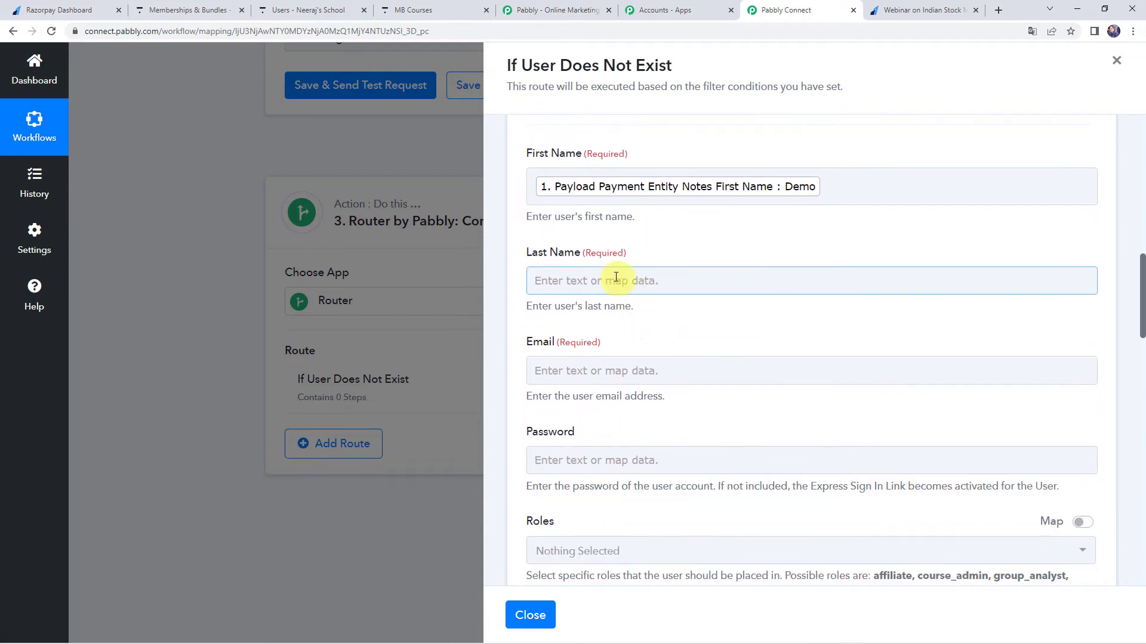
{"action": "left_click", "coordinate": [544, 281]}
{"action": "left_click", "coordinate": [606, 388]}
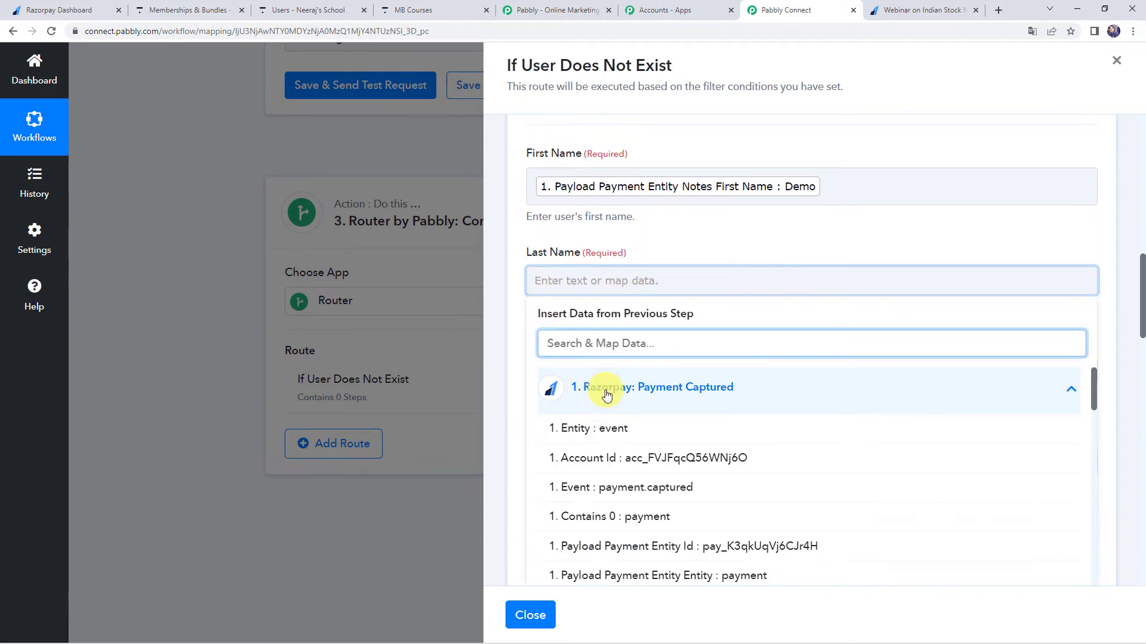
{"action": "type", "text": "name"}
{"action": "left_click", "coordinate": [632, 487]}
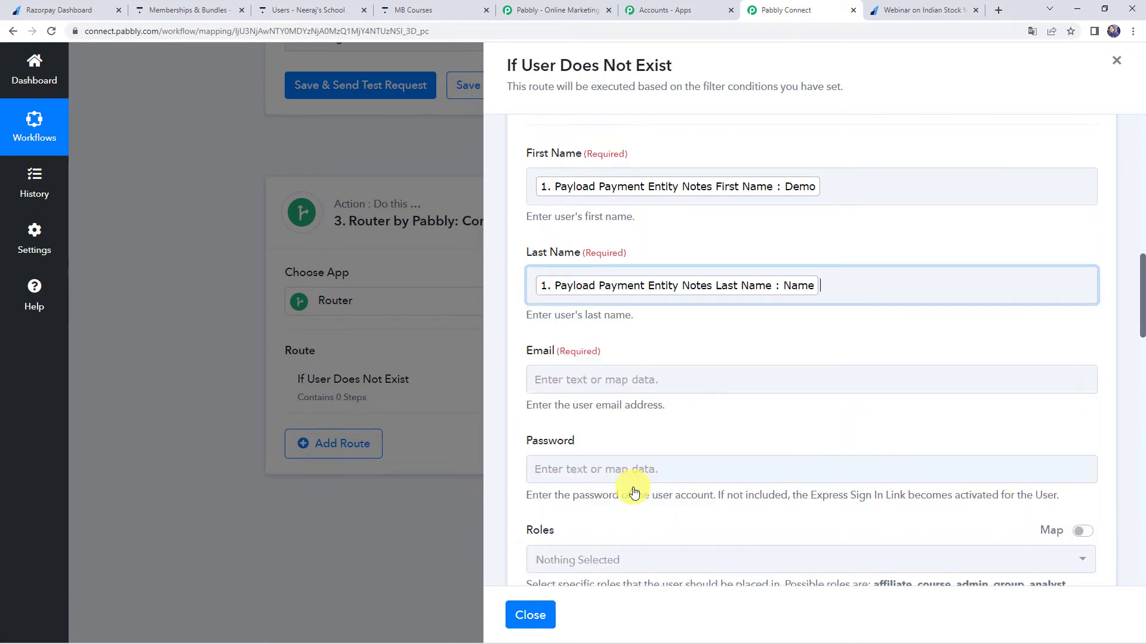
{"action": "left_click", "coordinate": [706, 256]}
Map the Create User Email field to Razorpay's Payload Payment Entity Email.
{"action": "left_click", "coordinate": [557, 379]}
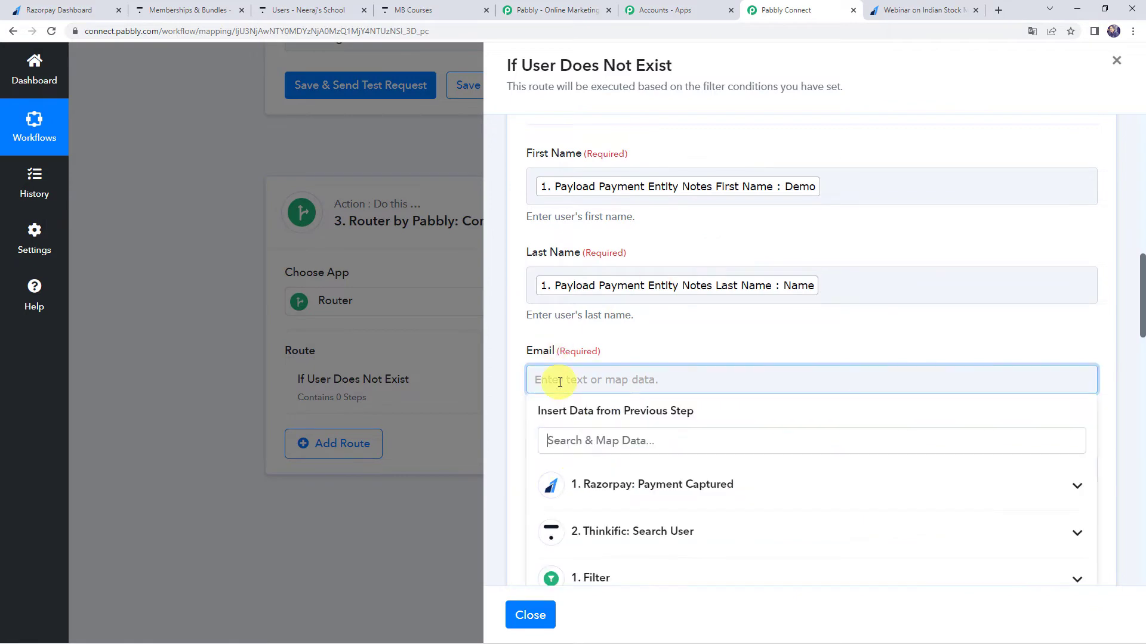
{"action": "left_click", "coordinate": [583, 476]}
{"action": "scroll", "coordinate": [671, 407], "scroll_direction": "down", "scroll_amount": 3}
{"action": "type", "text": "em"}
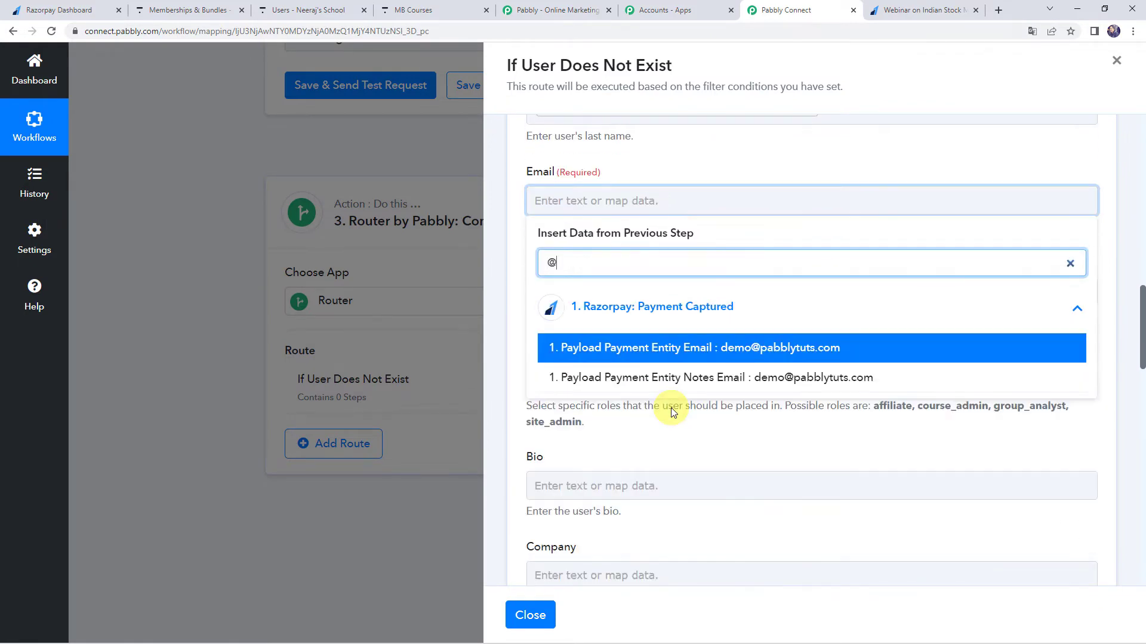
{"action": "left_click", "coordinate": [671, 349]}
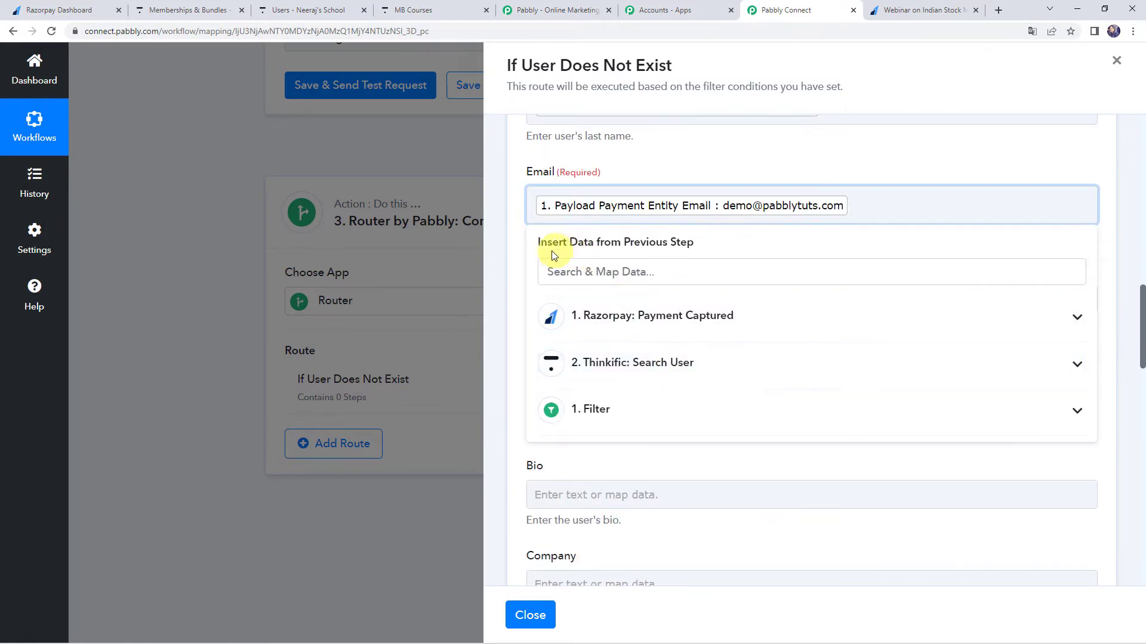
{"action": "left_click", "coordinate": [519, 271]}
Map the Phone Number field to Razorpay's Payload Payment Entity Contact, then save the Create User step and send its test request.
{"action": "scroll", "coordinate": [551, 321], "scroll_direction": "down", "scroll_amount": 10}
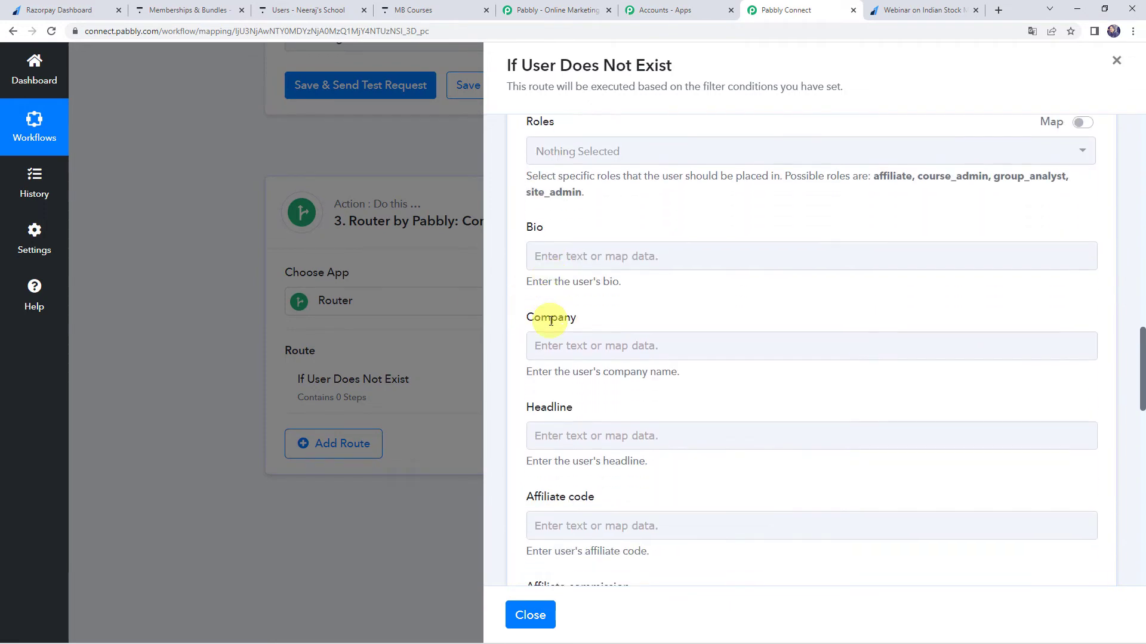
{"action": "scroll", "coordinate": [549, 323], "scroll_direction": "down", "scroll_amount": 6}
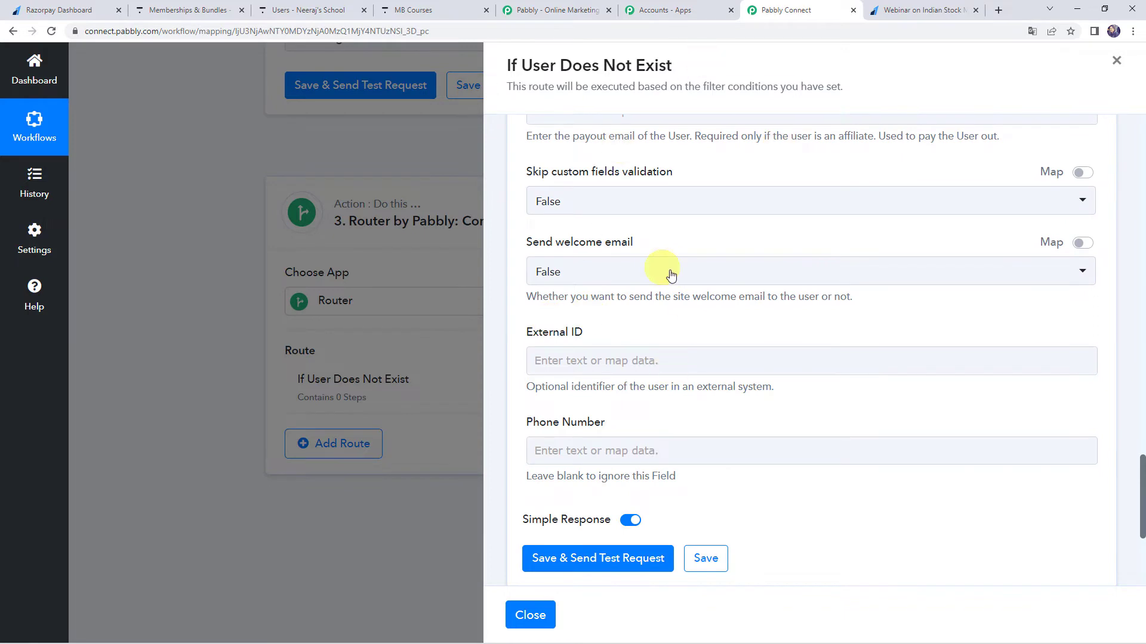
{"action": "left_click", "coordinate": [574, 451]}
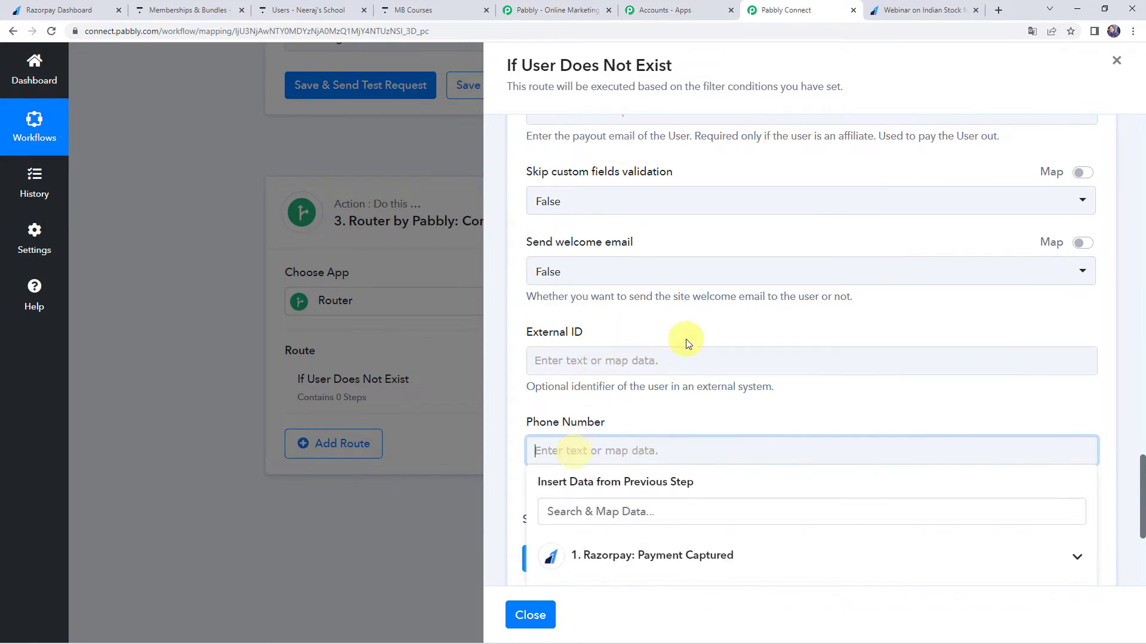
{"action": "scroll", "coordinate": [685, 340], "scroll_direction": "down", "scroll_amount": 3}
{"action": "left_click", "coordinate": [615, 392]}
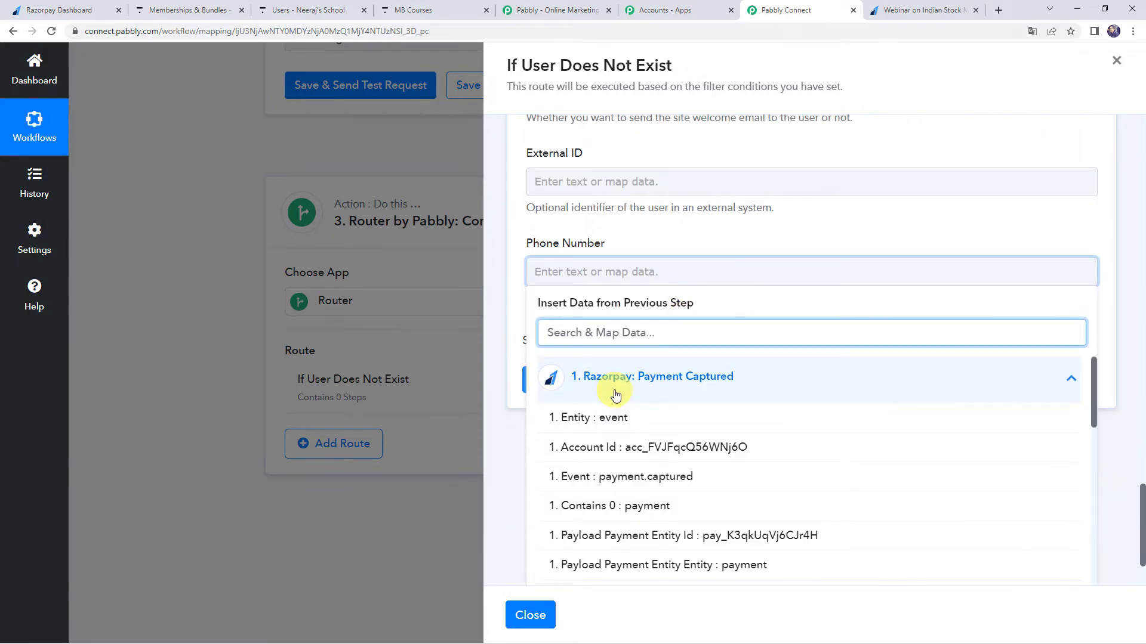
{"action": "type", "text": "11"}
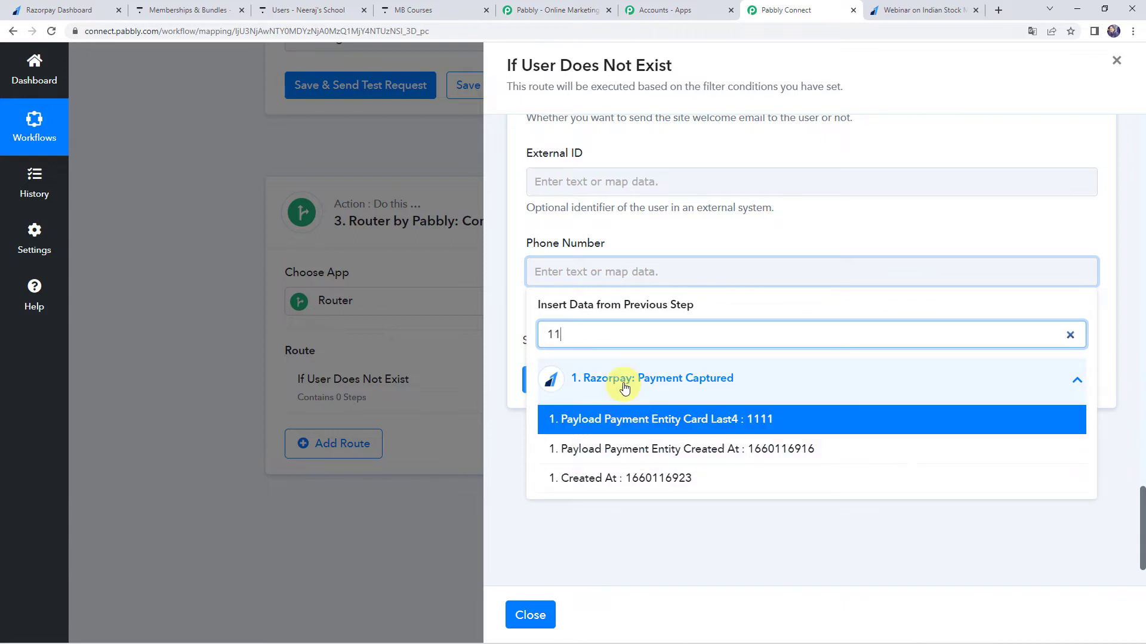
{"action": "key", "text": "BackSpace"}
{"action": "key", "text": "BackSpace"}
{"action": "type", "text": "1000"}
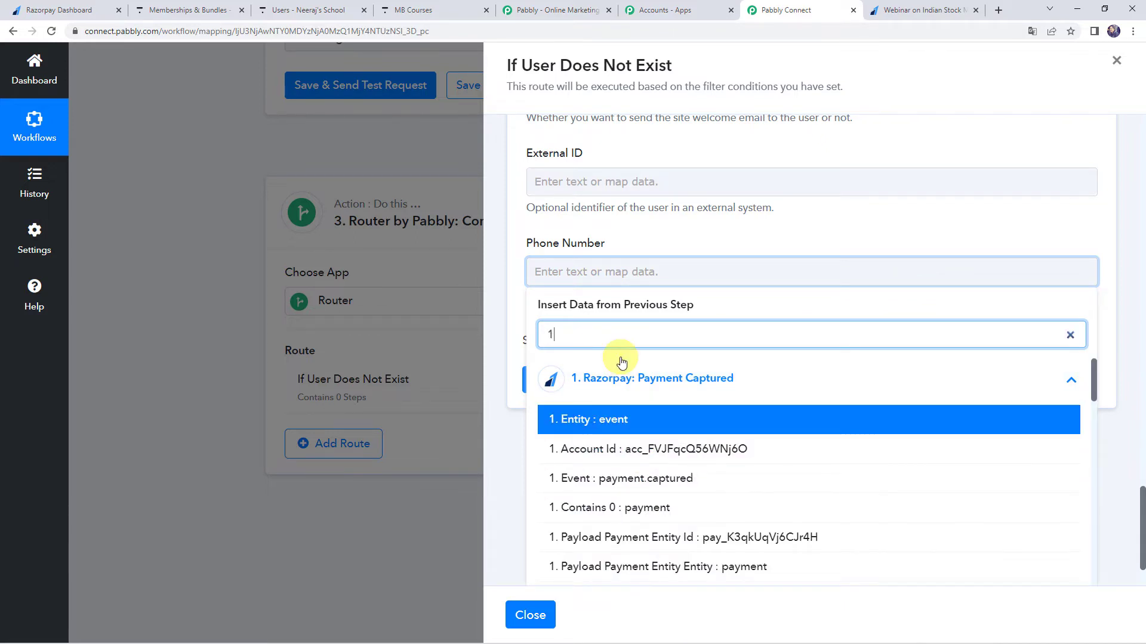
{"action": "left_click", "coordinate": [626, 419]}
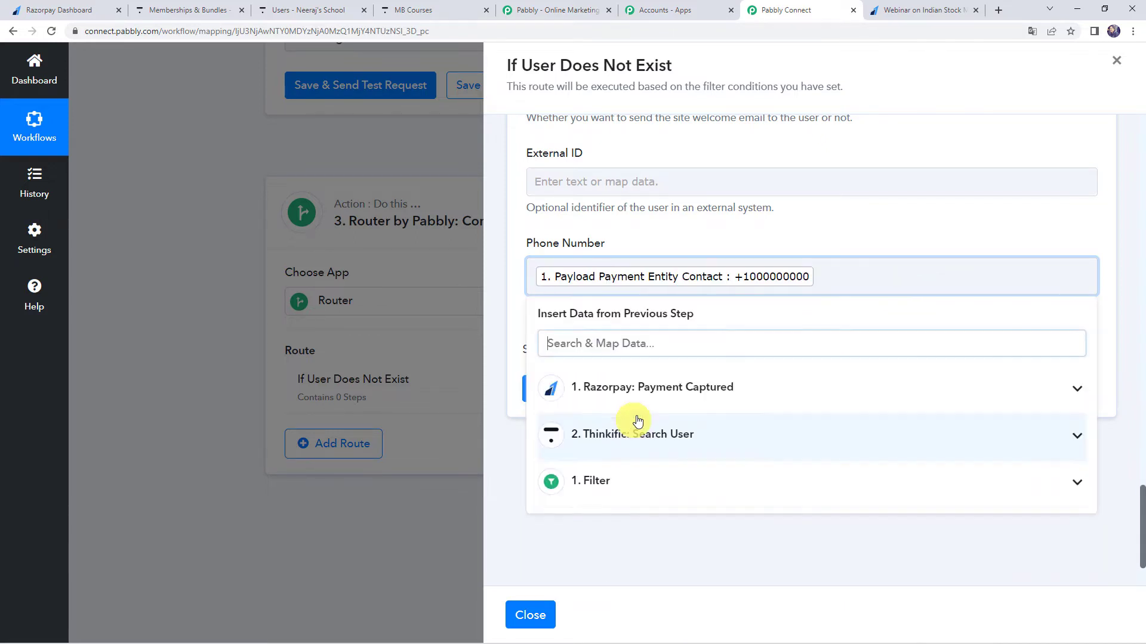
{"action": "left_click", "coordinate": [601, 235]}
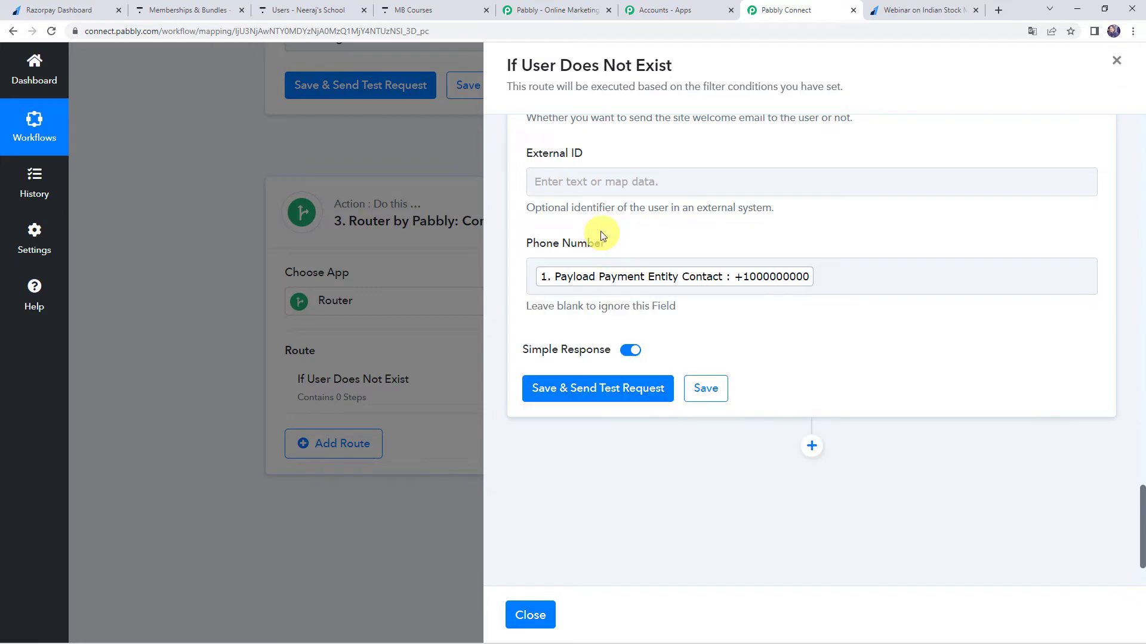
{"action": "left_click", "coordinate": [581, 390]}
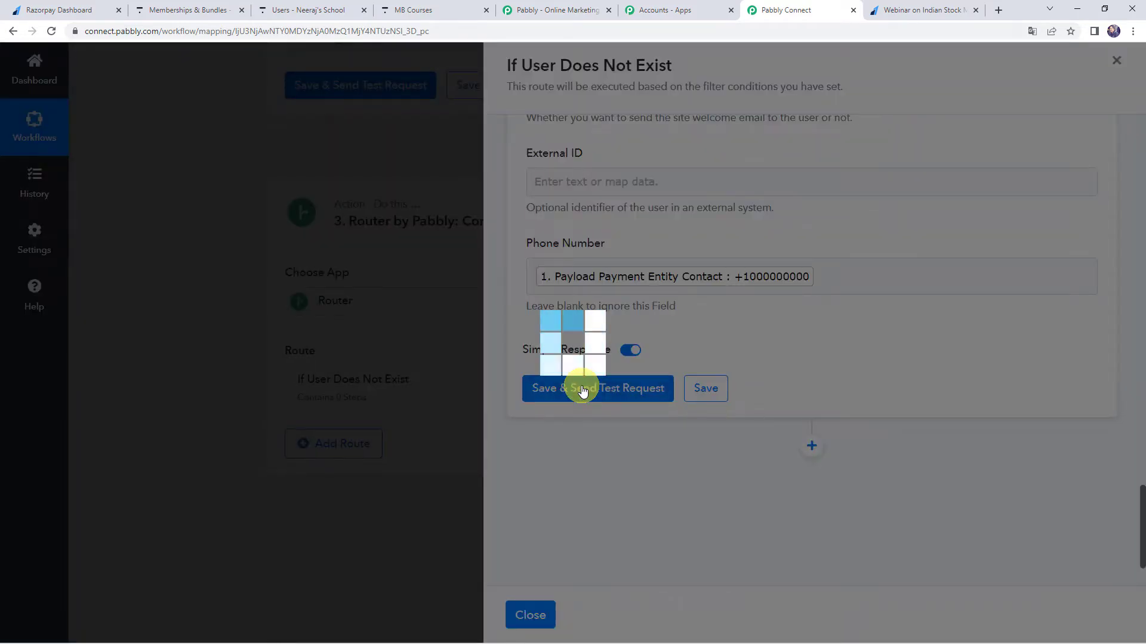
Review the Create User test response, then check Thinkific's Users list for the newly created user.
{"action": "scroll", "coordinate": [585, 384], "scroll_direction": "down", "scroll_amount": 2}
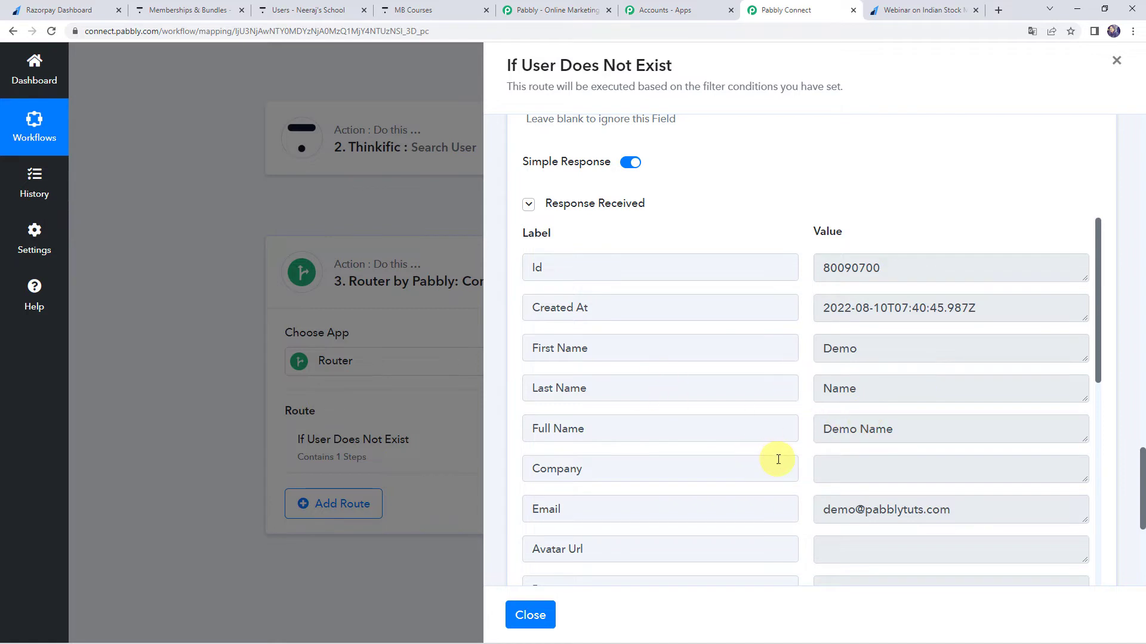
{"action": "scroll", "coordinate": [778, 460], "scroll_direction": "down", "scroll_amount": 5}
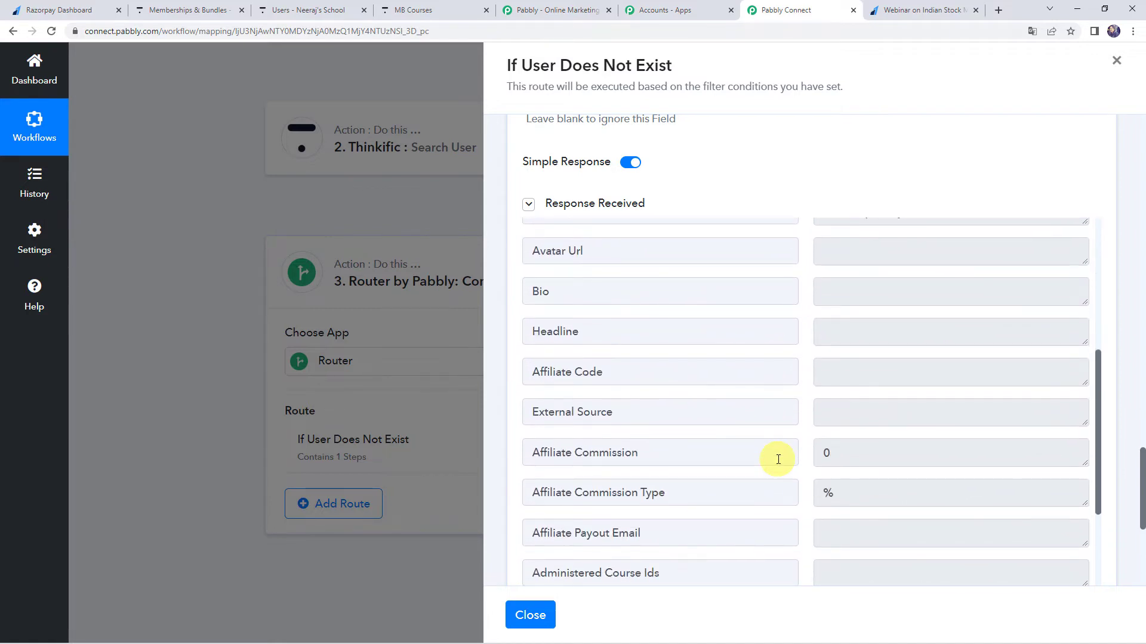
{"action": "scroll", "coordinate": [778, 460], "scroll_direction": "up", "scroll_amount": 4}
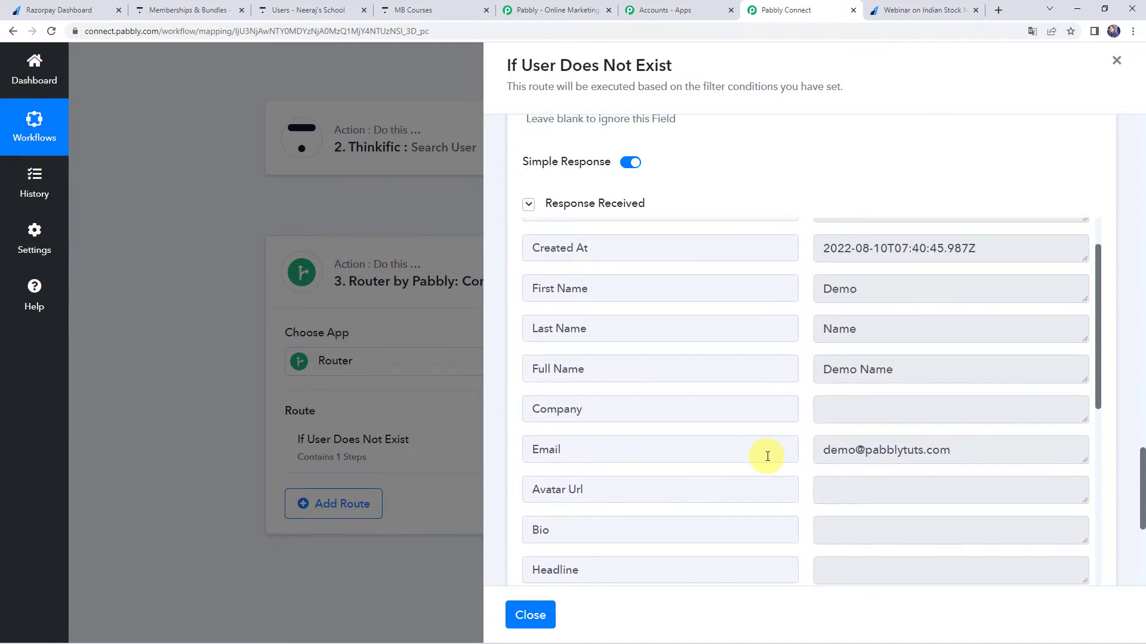
{"action": "scroll", "coordinate": [767, 457], "scroll_direction": "up", "scroll_amount": 1}
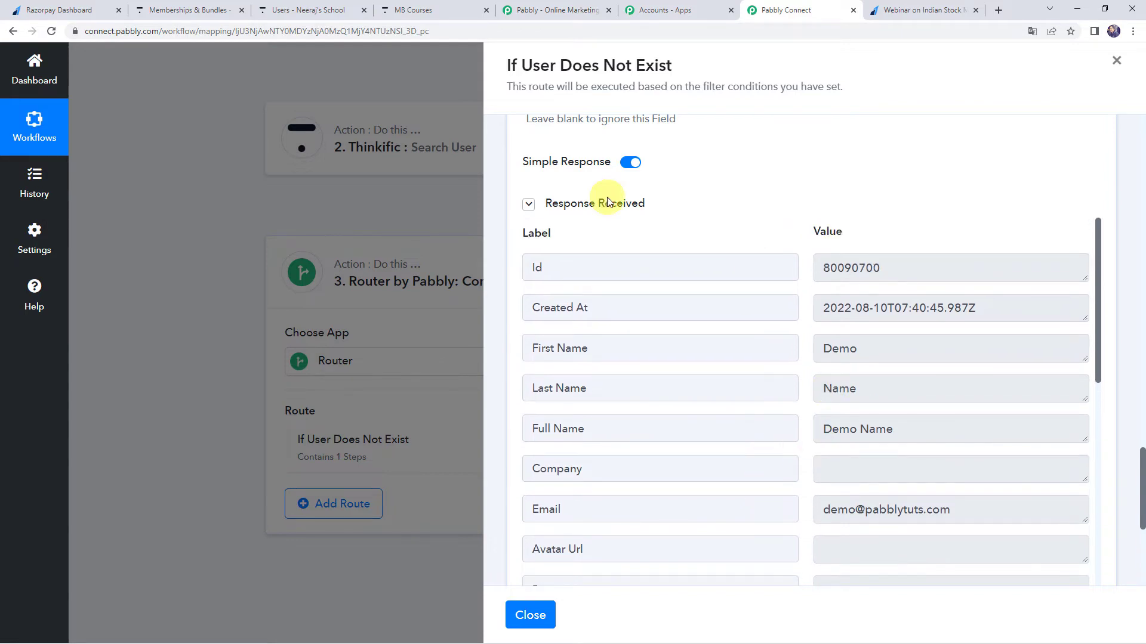
{"action": "left_click", "coordinate": [179, 9]}
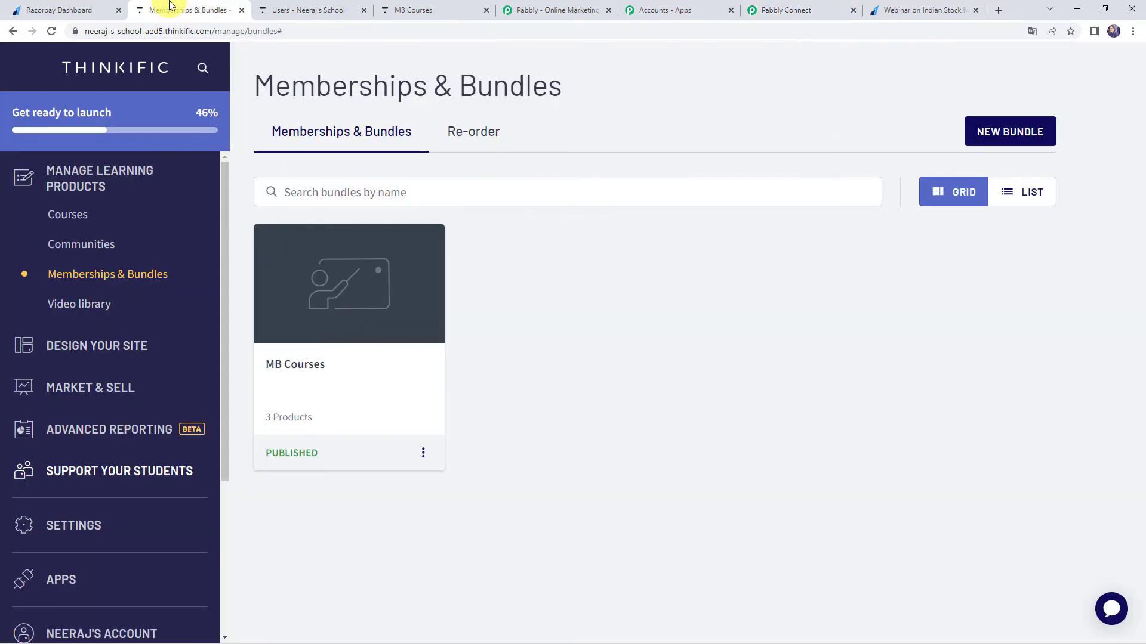
{"action": "left_click", "coordinate": [303, 10]}
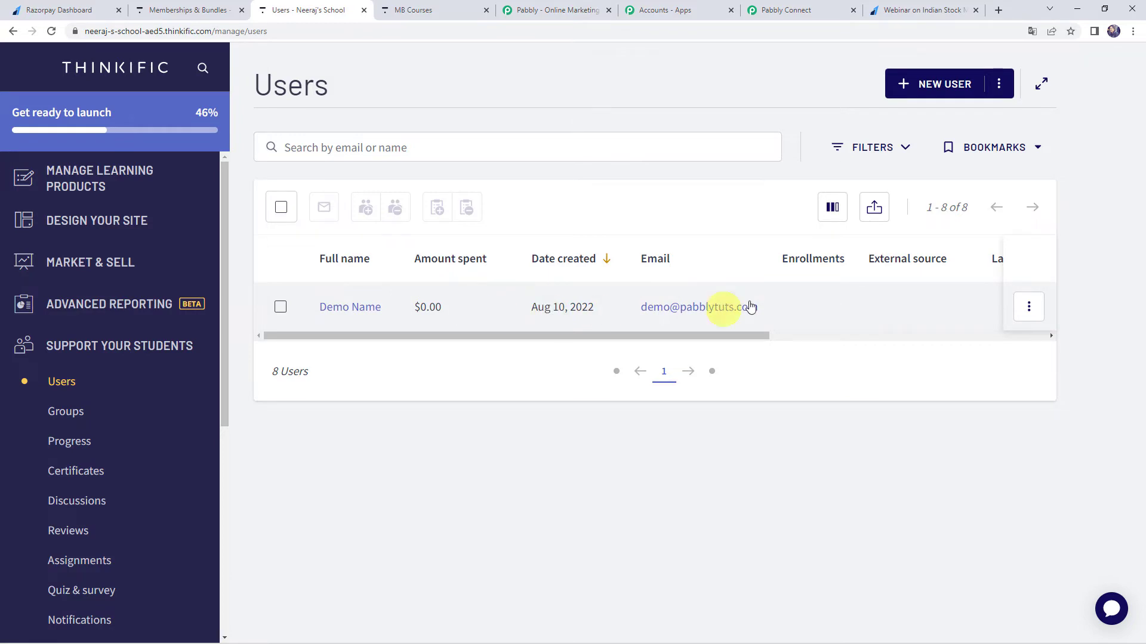
Back in Pabbly Connect, add a Thinkific action after Create User with the Enroll User in Bundle event.
{"action": "left_click", "coordinate": [794, 9]}
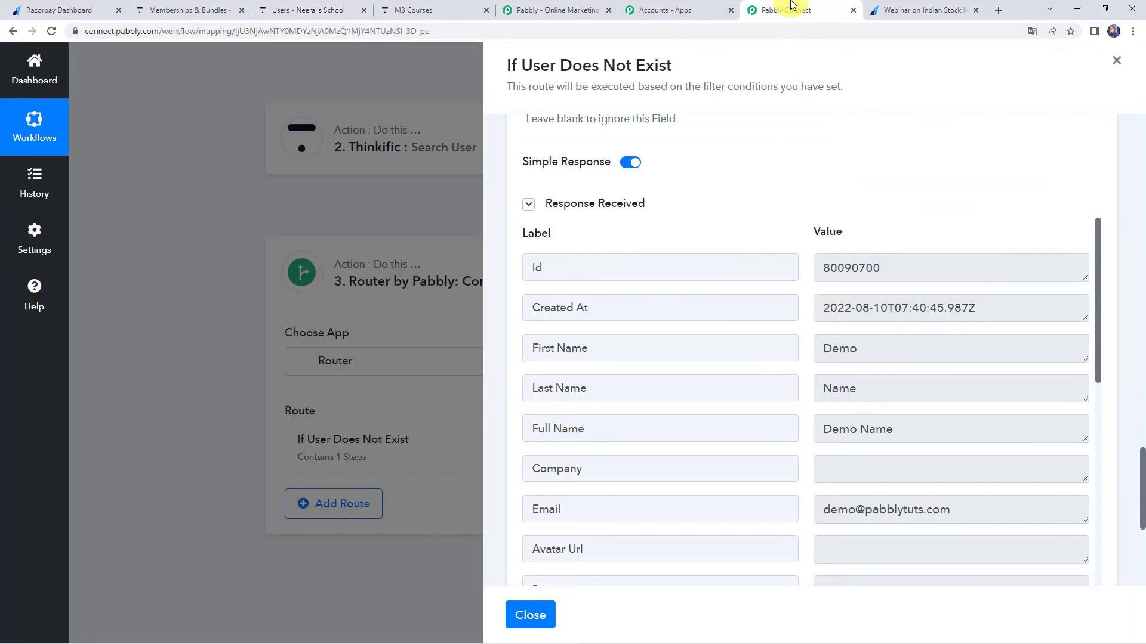
{"action": "scroll", "coordinate": [785, 274], "scroll_direction": "down", "scroll_amount": 5}
{"action": "scroll", "coordinate": [525, 457], "scroll_direction": "down", "scroll_amount": 3}
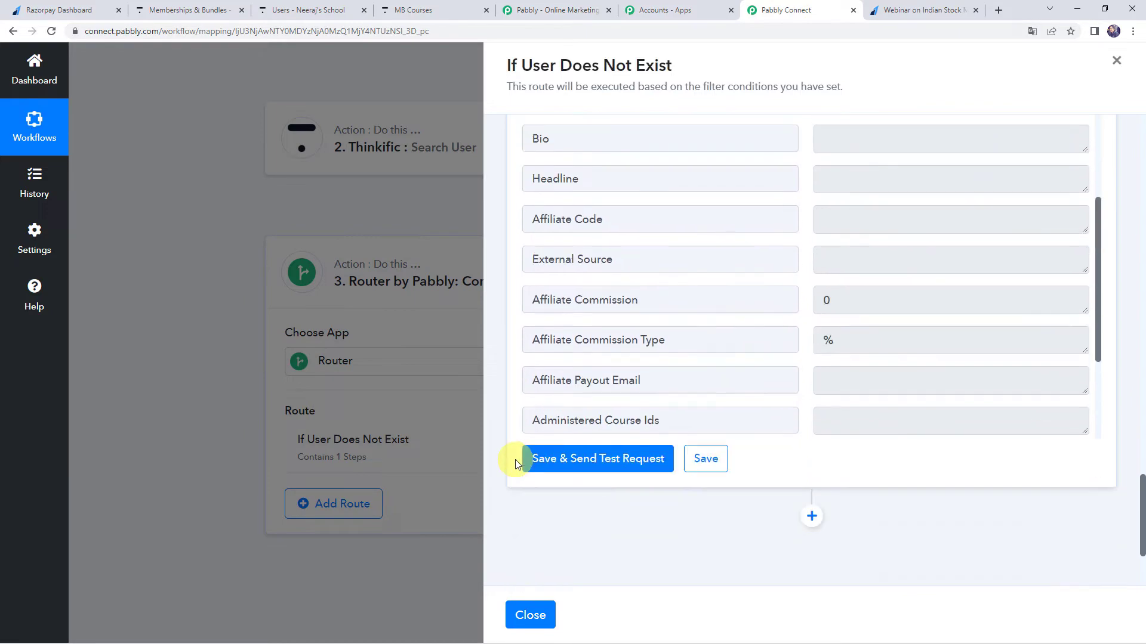
{"action": "scroll", "coordinate": [583, 486], "scroll_direction": "down", "scroll_amount": 3}
{"action": "left_click", "coordinate": [810, 355]}
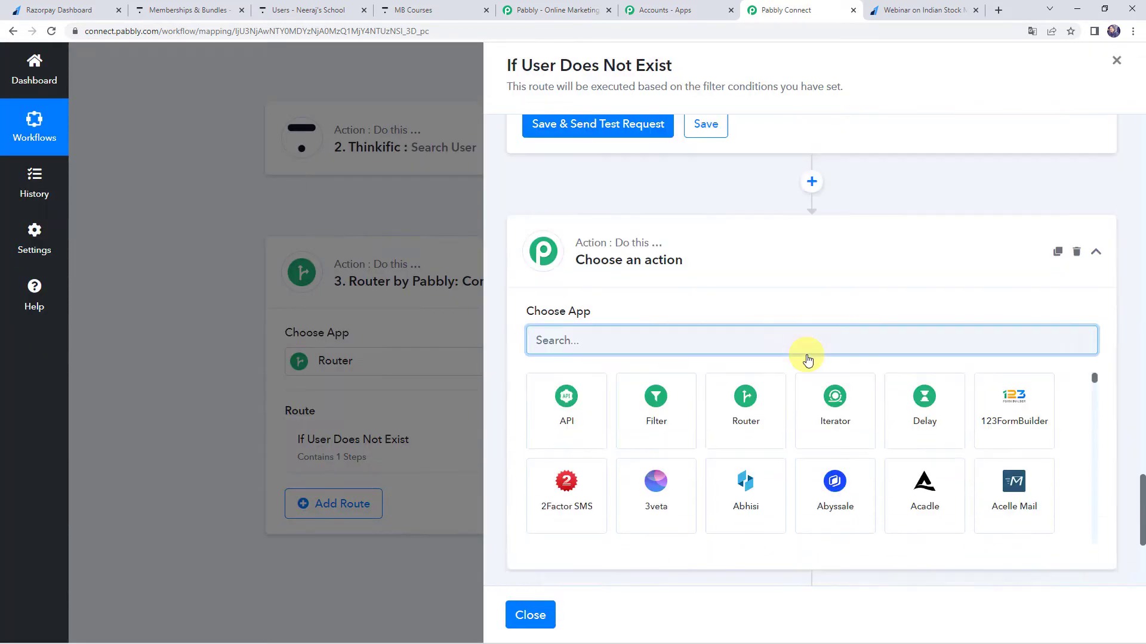
{"action": "type", "text": "thi"}
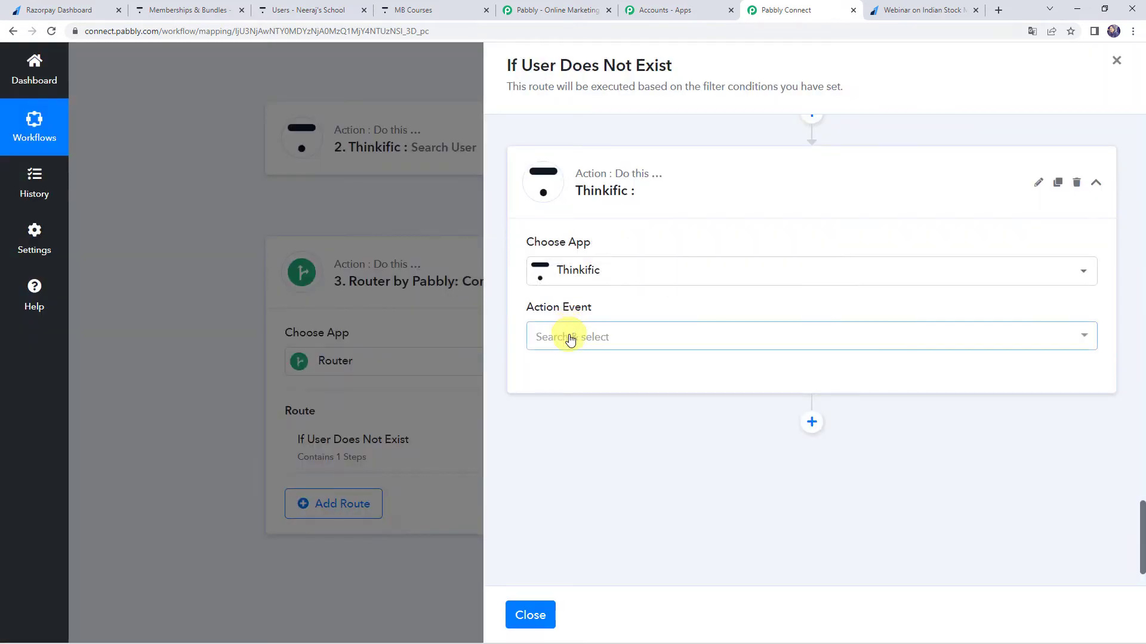
{"action": "left_click", "coordinate": [570, 338]}
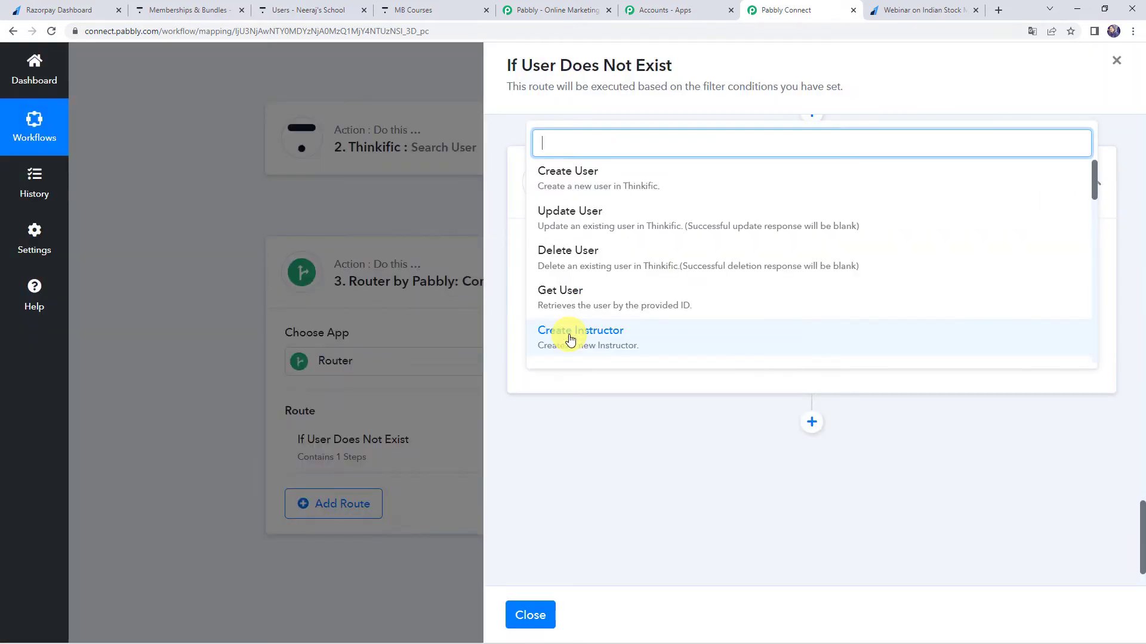
{"action": "scroll", "coordinate": [591, 271], "scroll_direction": "down", "scroll_amount": 3}
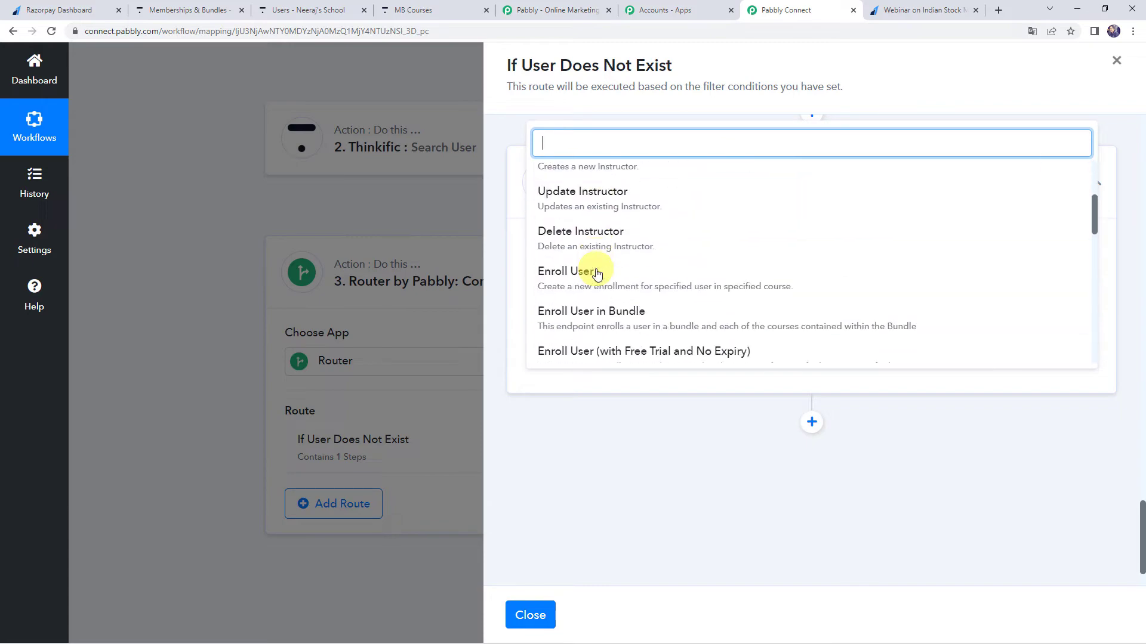
{"action": "left_click", "coordinate": [596, 317]}
Connect the enrollment action through the existing Thinkific #6 connection and choose MB Courses as its bundle.
{"action": "left_click", "coordinate": [573, 366]}
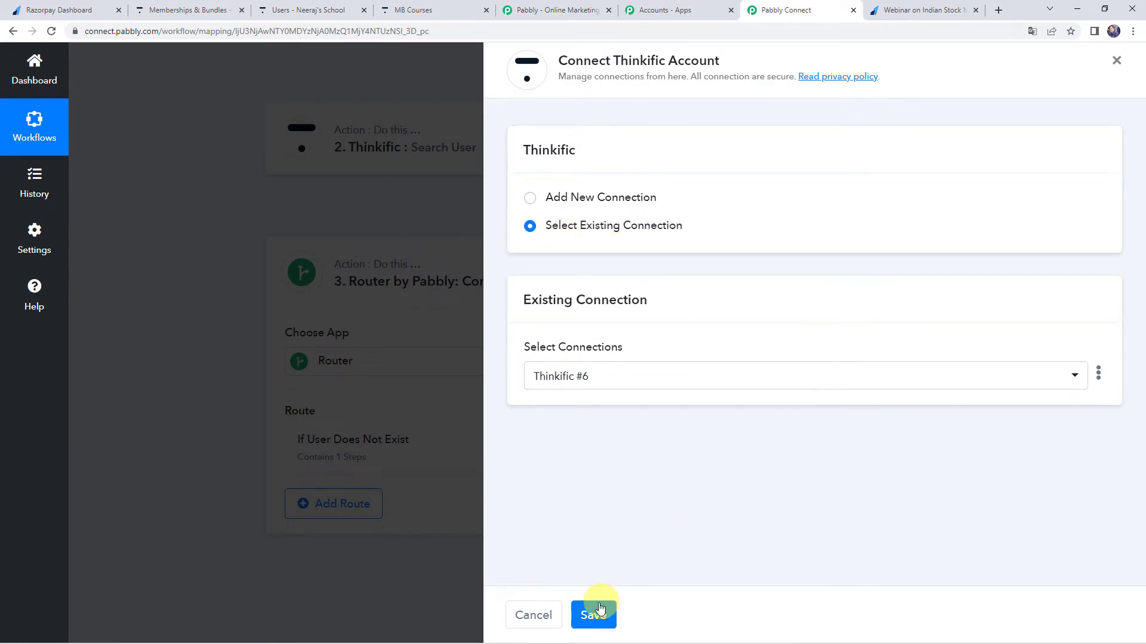
{"action": "left_click", "coordinate": [595, 614]}
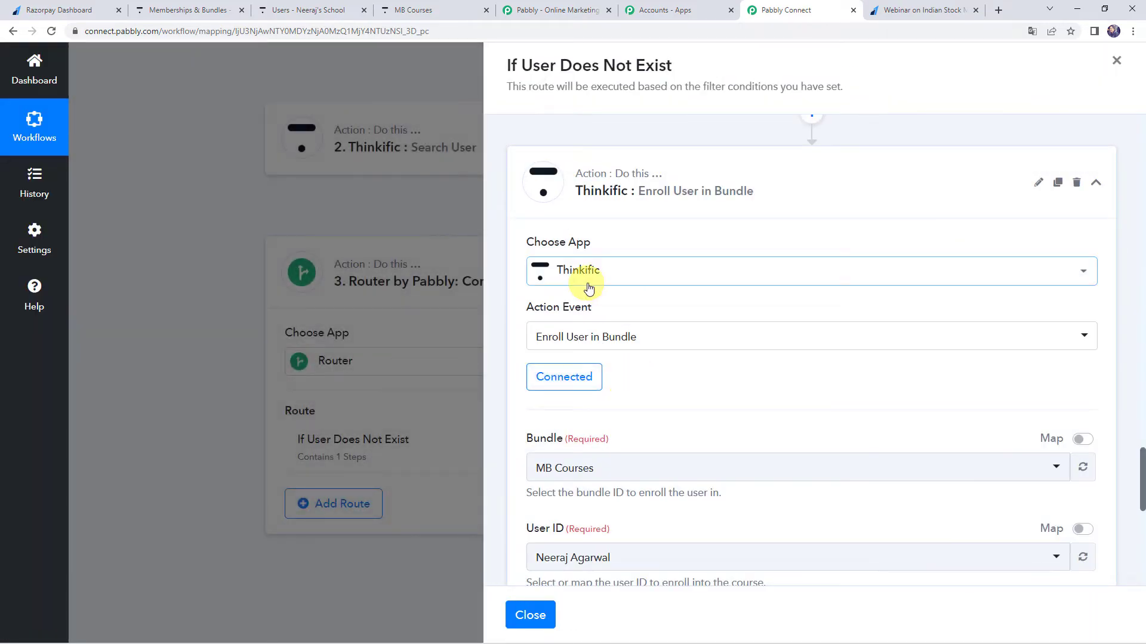
{"action": "scroll", "coordinate": [776, 373], "scroll_direction": "down", "scroll_amount": 3}
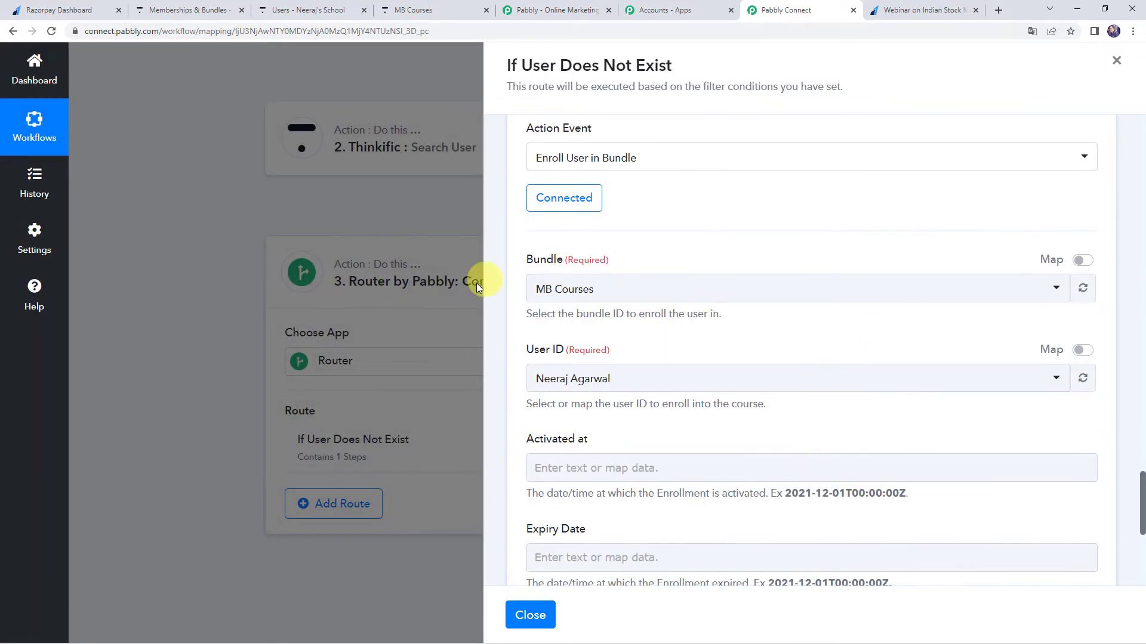
{"action": "left_click", "coordinate": [588, 296]}
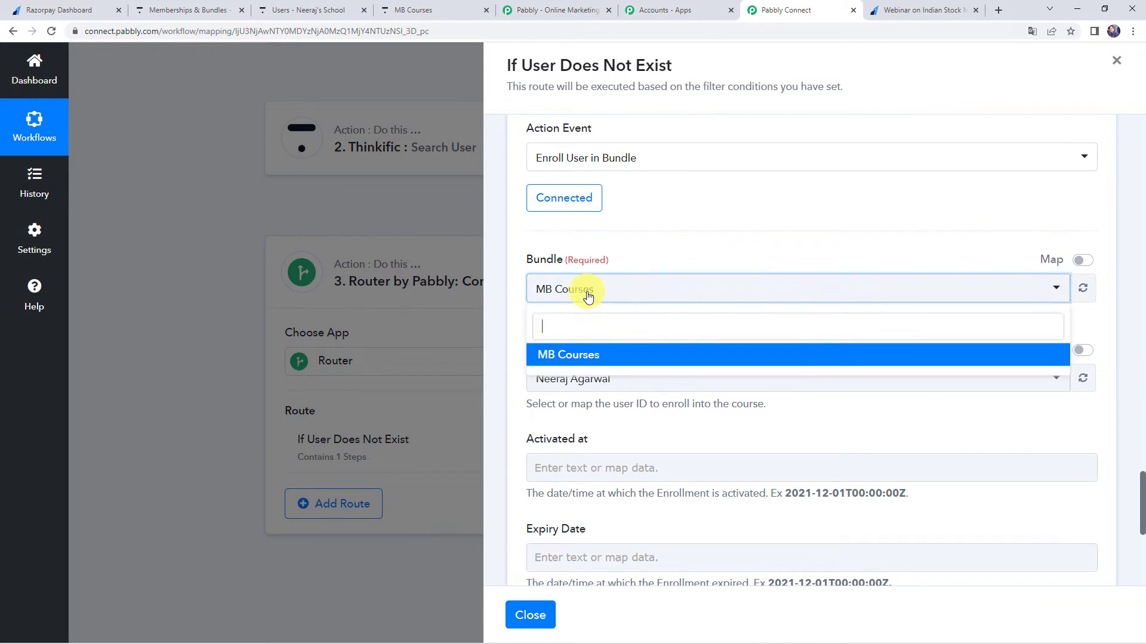
{"action": "left_click", "coordinate": [586, 356]}
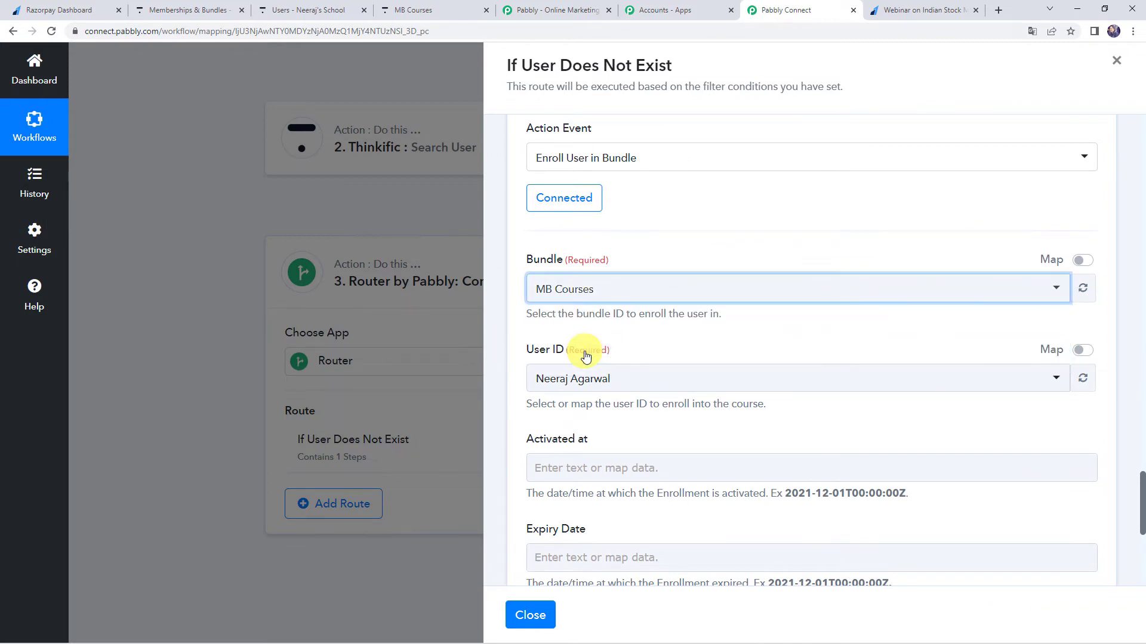
Check the MB Courses bundle in Thinkific's Memberships & Bundles and the courses included on its public page.
{"action": "left_click", "coordinate": [215, 6]}
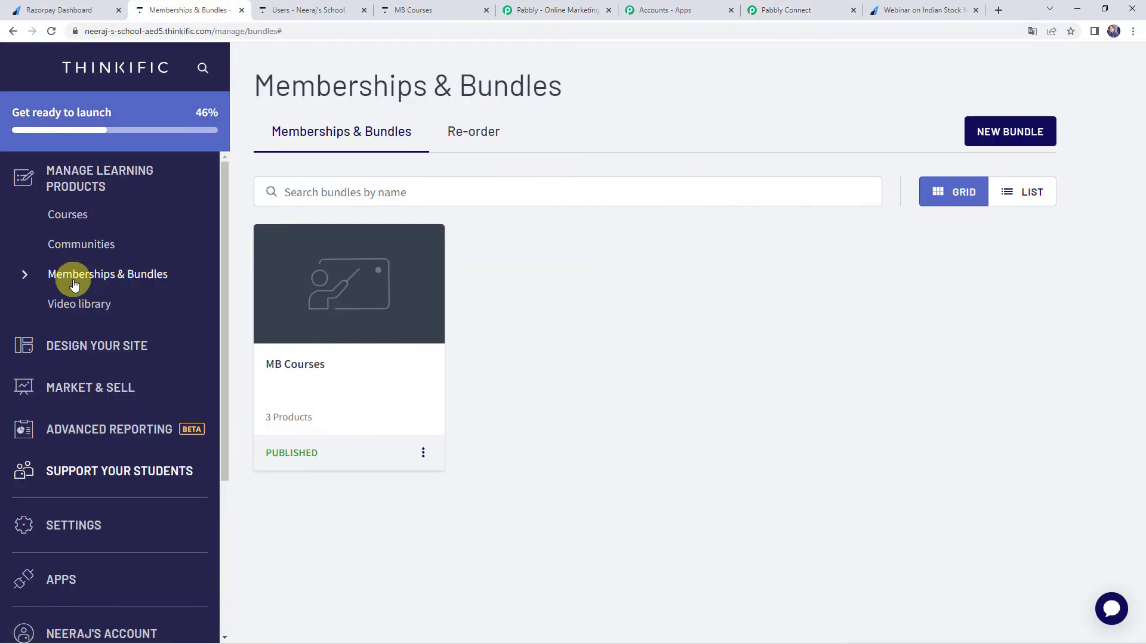
{"action": "left_click", "coordinate": [148, 280]}
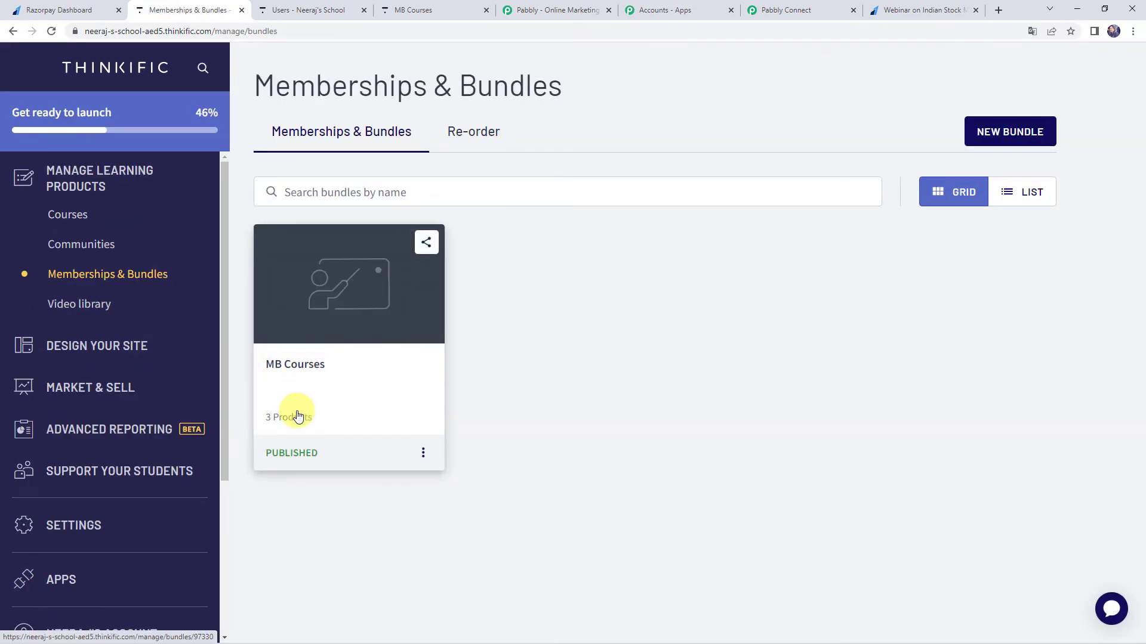
{"action": "left_click", "coordinate": [300, 6]}
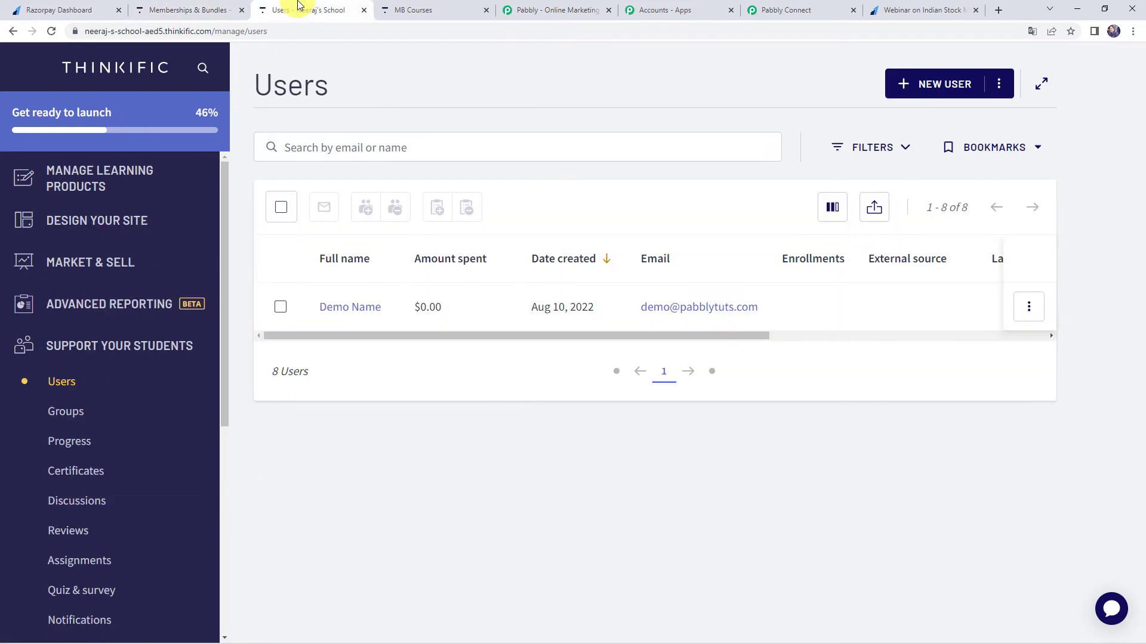
{"action": "left_click", "coordinate": [420, 6]}
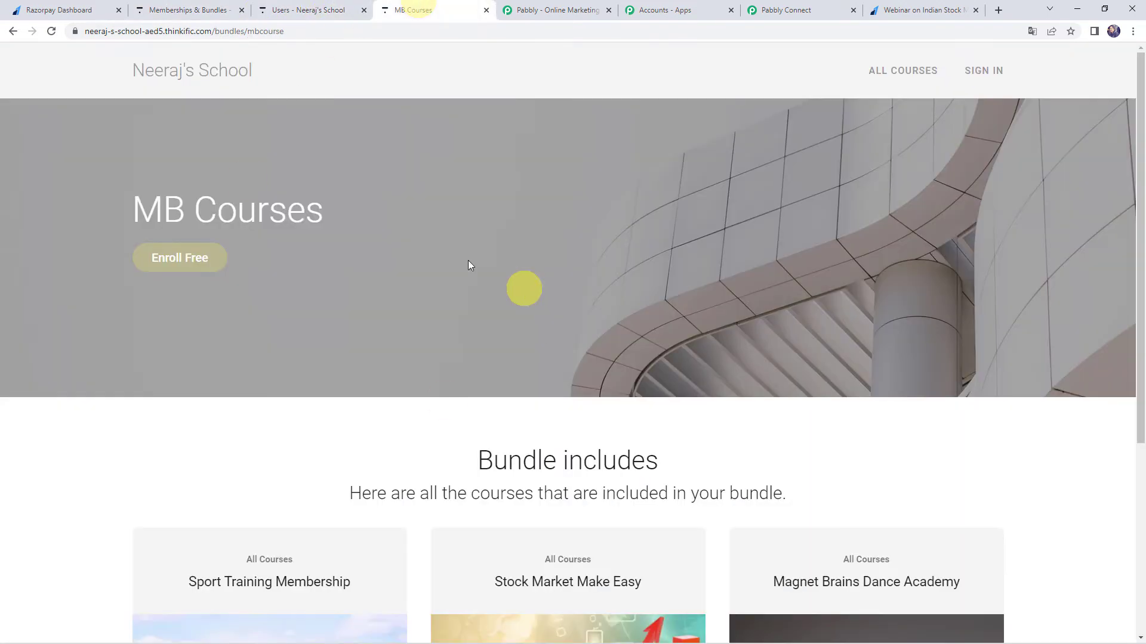
{"action": "scroll", "coordinate": [303, 238], "scroll_direction": "down", "scroll_amount": 5}
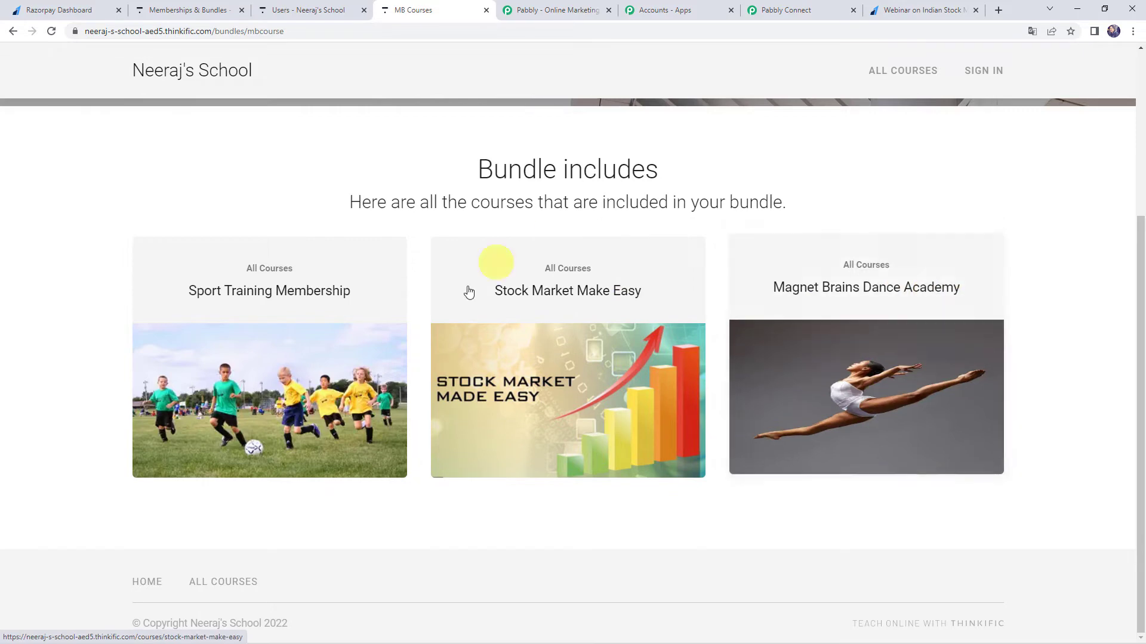
{"action": "left_click", "coordinate": [177, 10]}
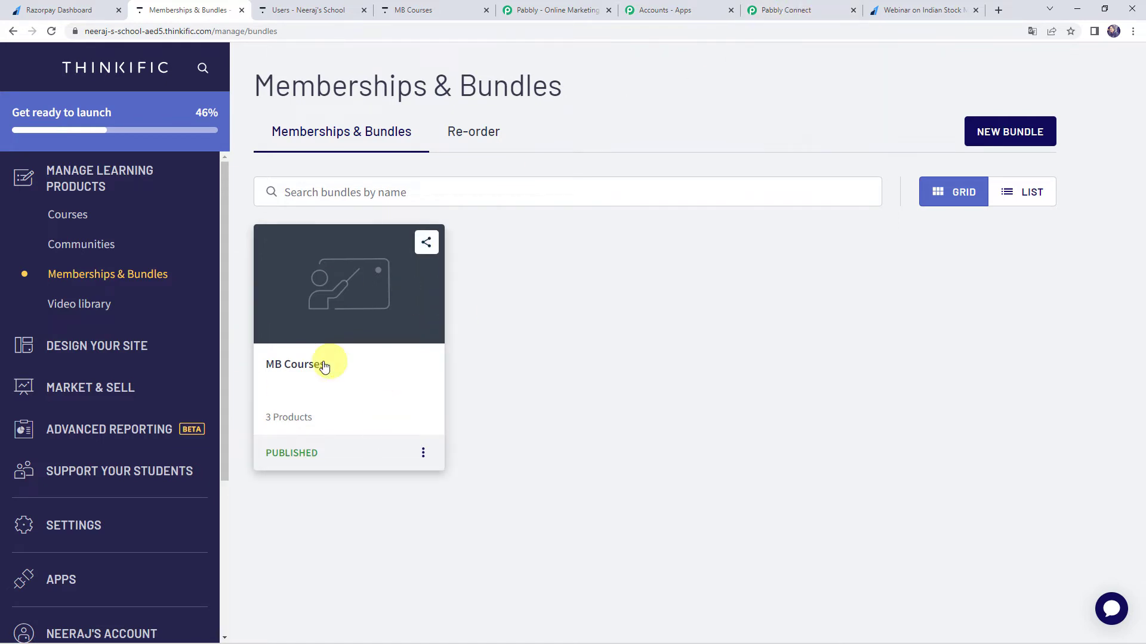
Back in Pabbly Connect, enable mapping for the enrollment's User ID and map it to the Id from Thinkific's Create User response.
{"action": "left_click", "coordinate": [799, 9]}
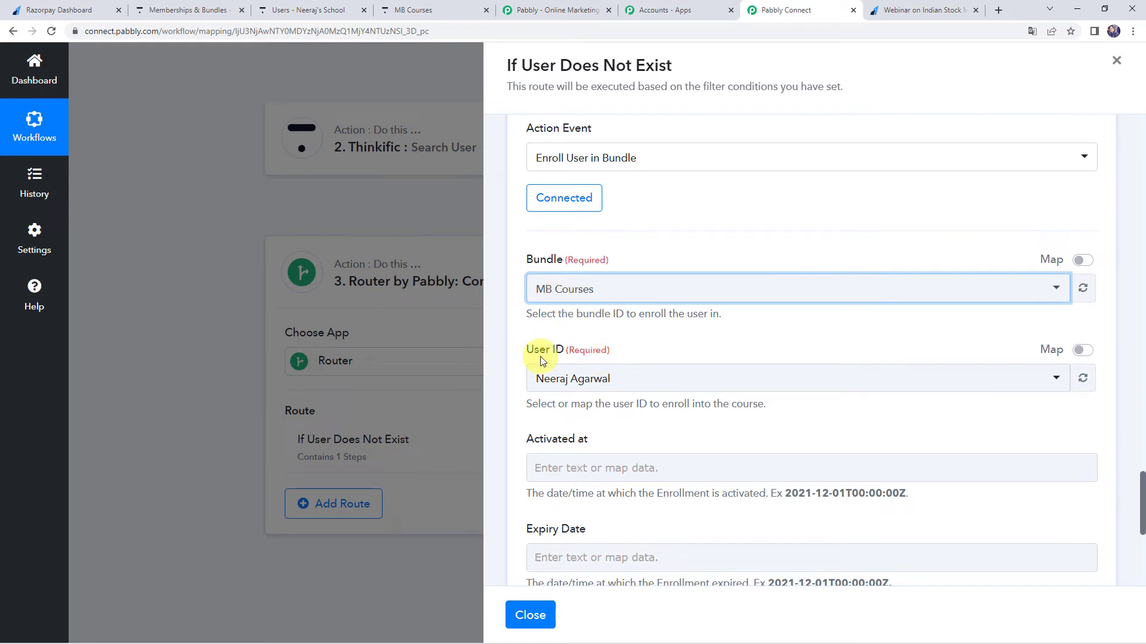
{"action": "scroll", "coordinate": [524, 337], "scroll_direction": "up", "scroll_amount": 15}
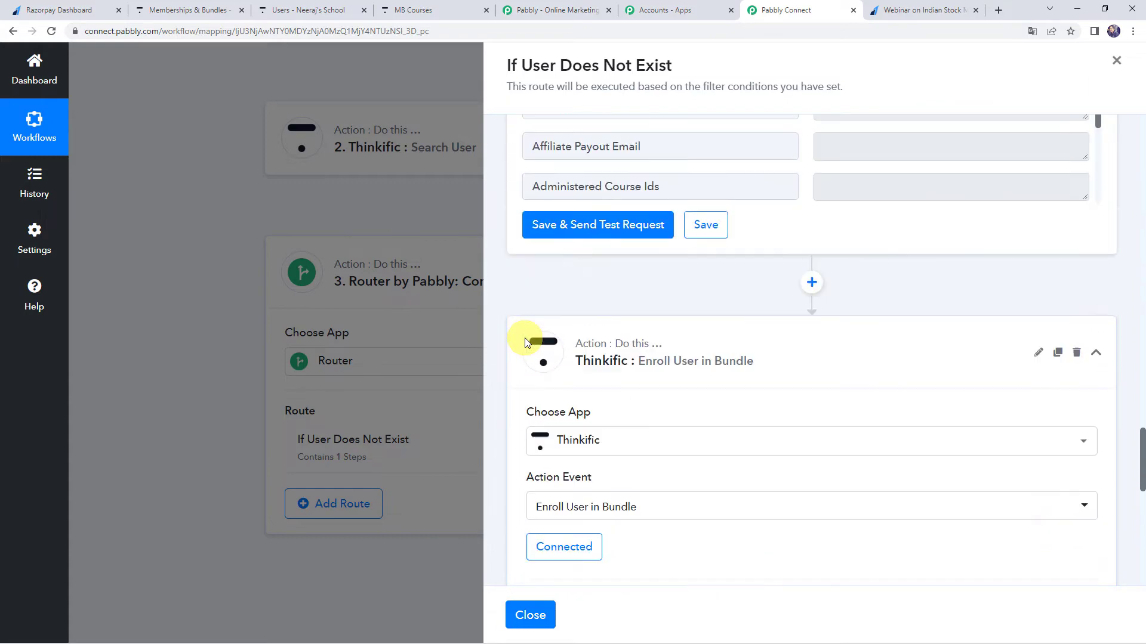
{"action": "scroll", "coordinate": [525, 337], "scroll_direction": "up", "scroll_amount": 10}
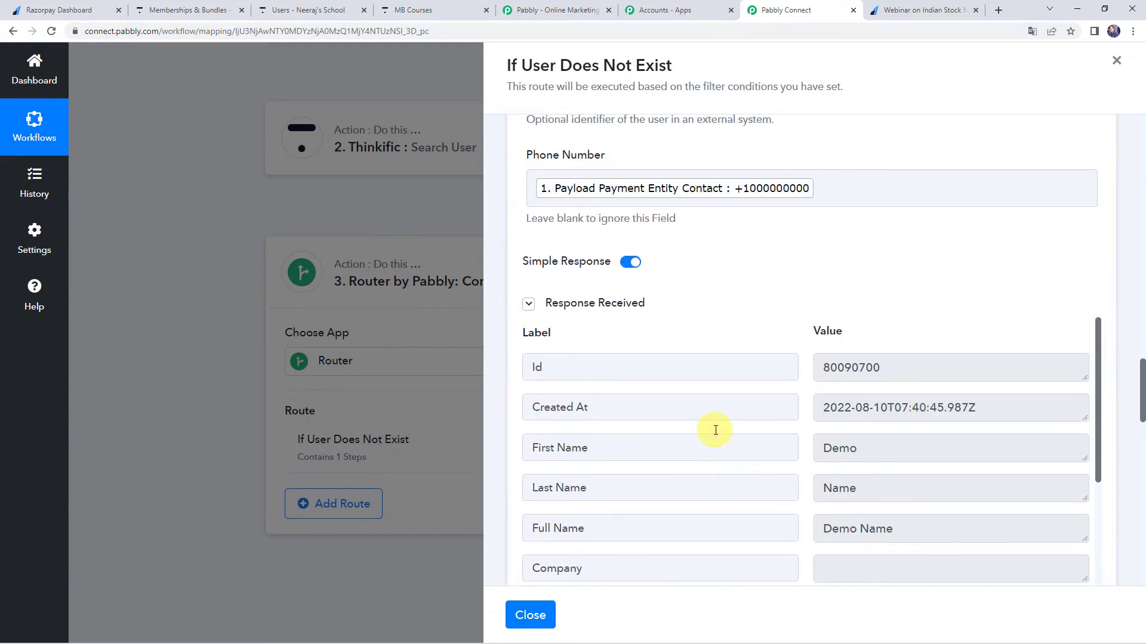
{"action": "left_click_drag", "start_coordinate": [900, 367], "coordinate": [832, 374]}
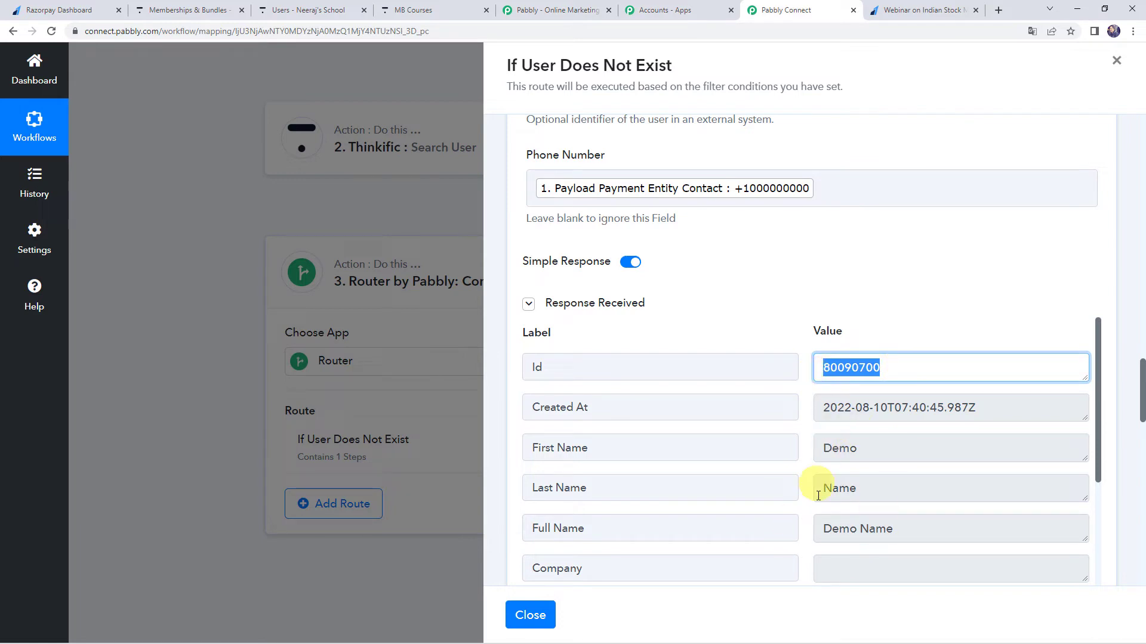
{"action": "scroll", "coordinate": [520, 482], "scroll_direction": "down", "scroll_amount": 10}
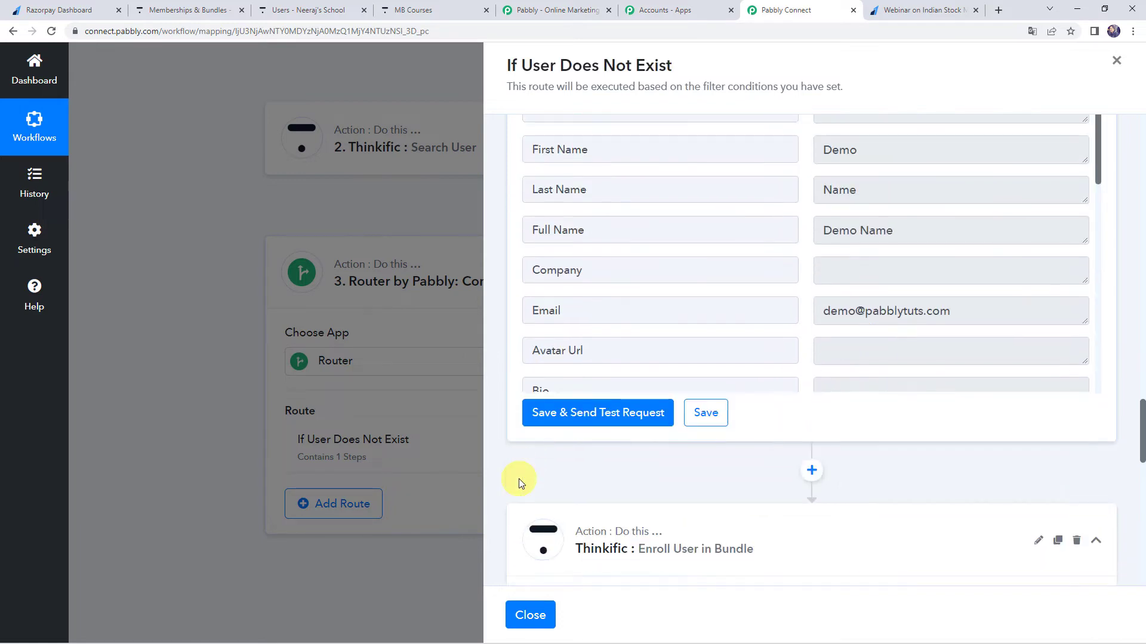
{"action": "scroll", "coordinate": [517, 483], "scroll_direction": "down", "scroll_amount": 3}
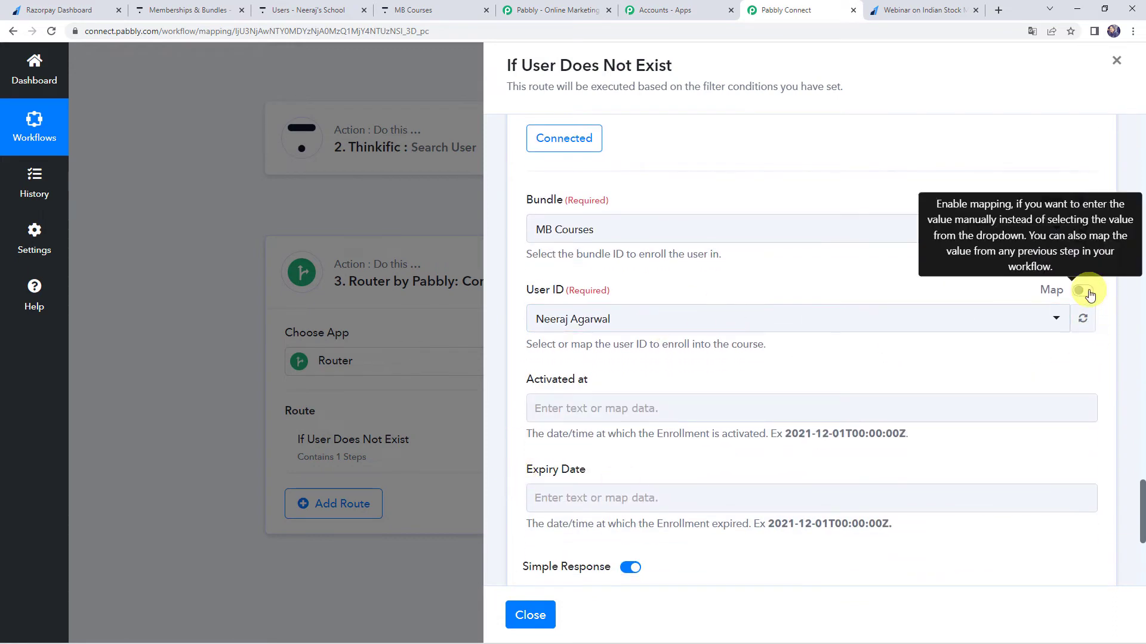
{"action": "left_click", "coordinate": [1089, 295]}
{"action": "left_click", "coordinate": [764, 317]}
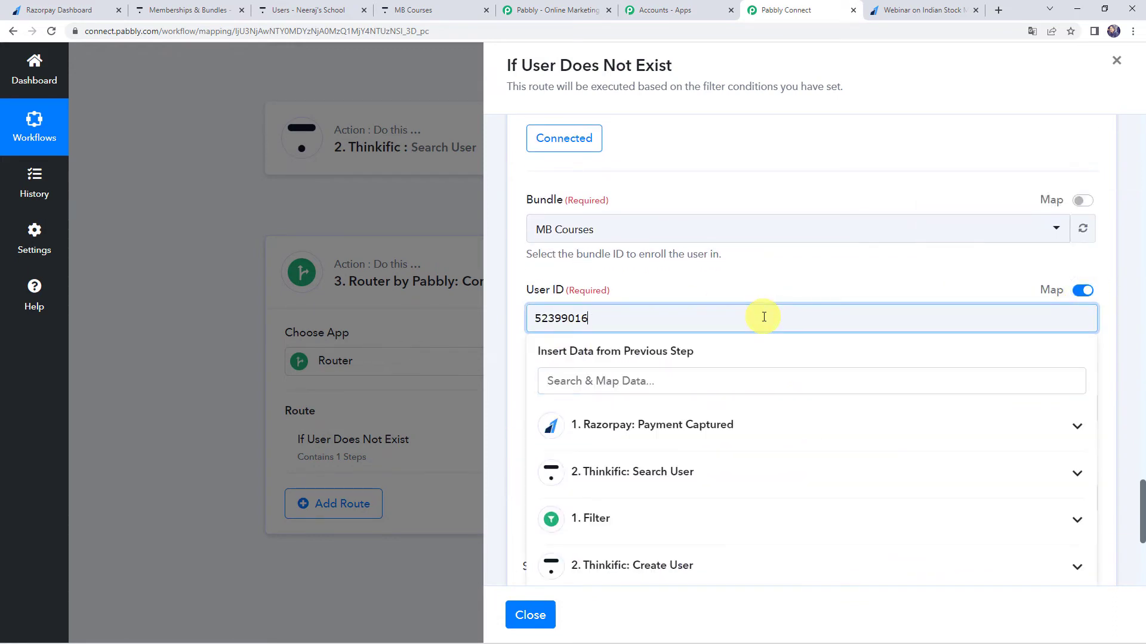
{"action": "scroll", "coordinate": [671, 468], "scroll_direction": "down", "scroll_amount": 2}
{"action": "left_click", "coordinate": [674, 454]}
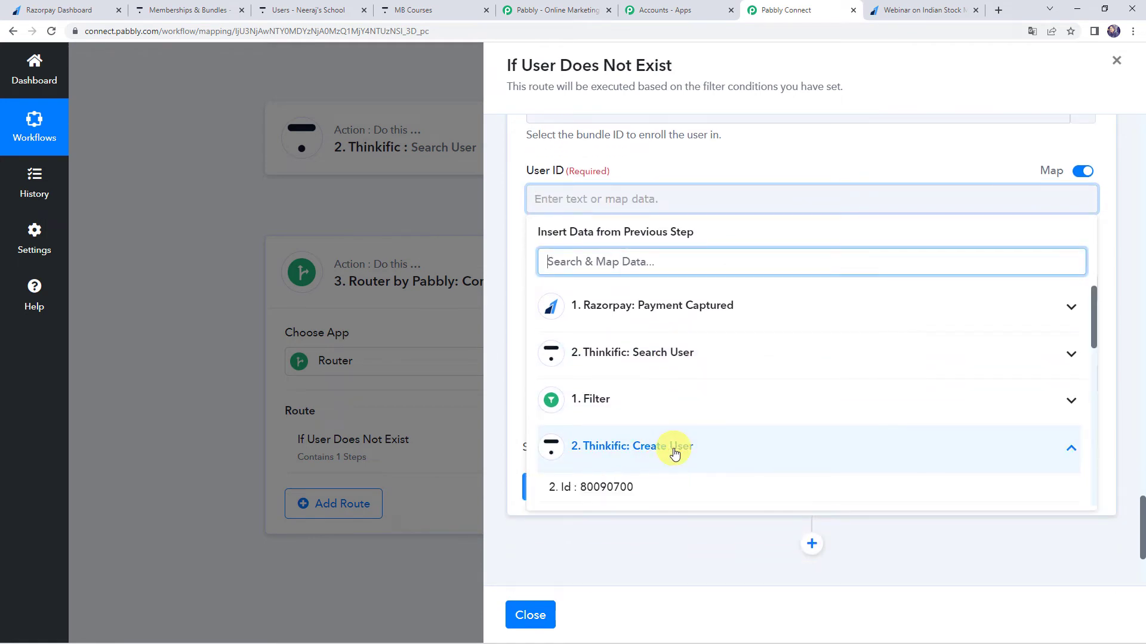
{"action": "left_click", "coordinate": [640, 493]}
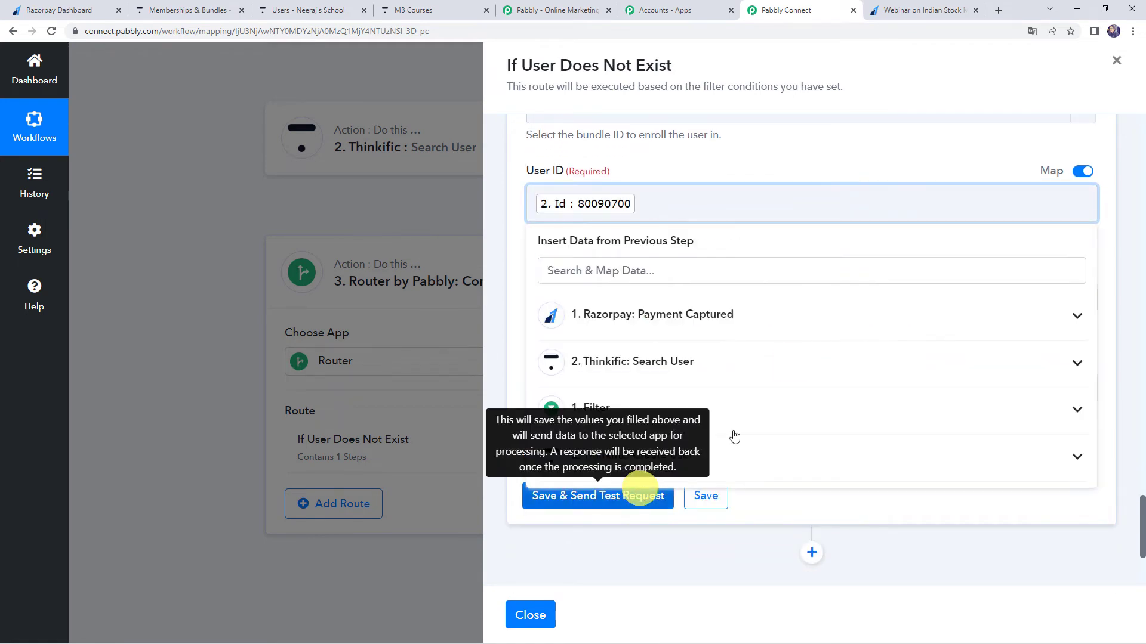
{"action": "left_click", "coordinate": [671, 170]}
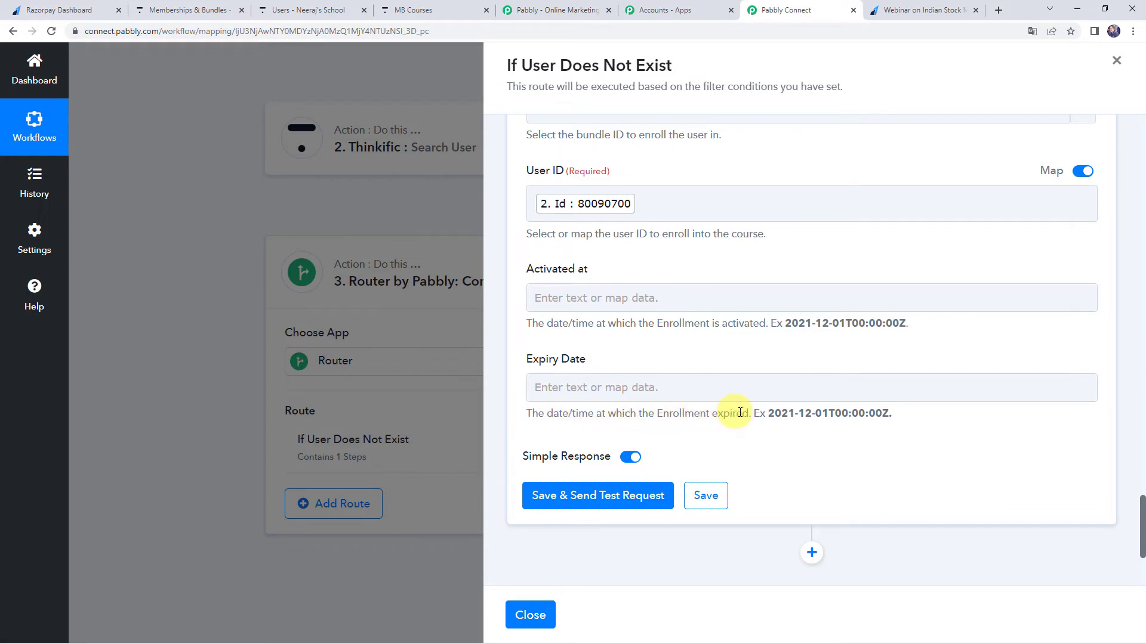
Save the Enroll User in Bundle step without sending a test request.
{"action": "left_click", "coordinate": [565, 300]}
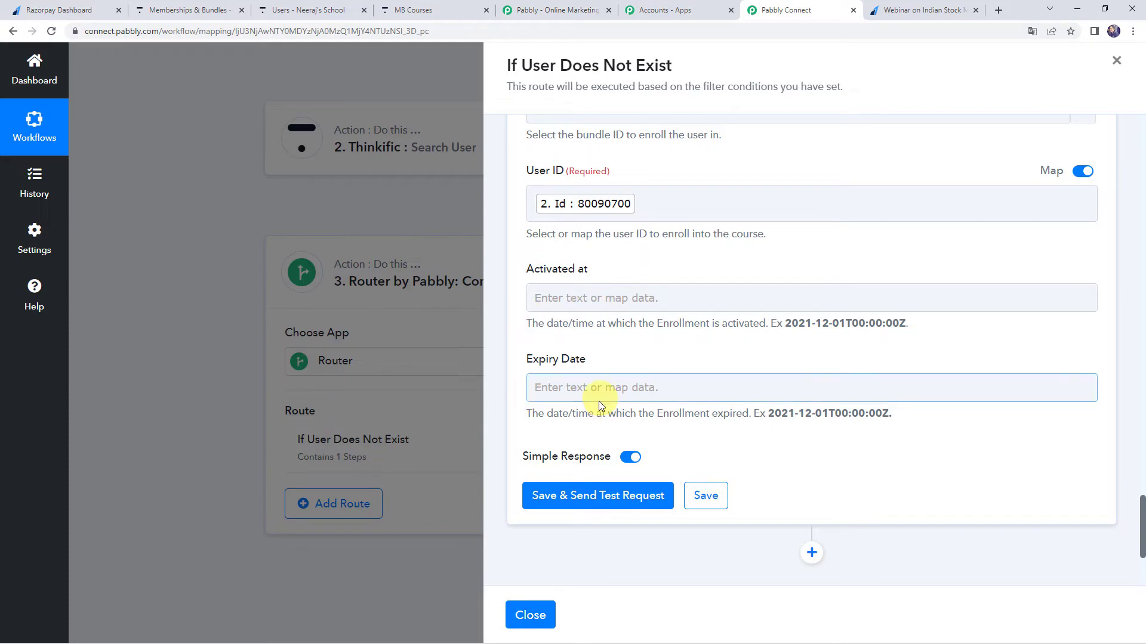
{"action": "left_click", "coordinate": [703, 497]}
{"action": "left_click", "coordinate": [560, 403]}
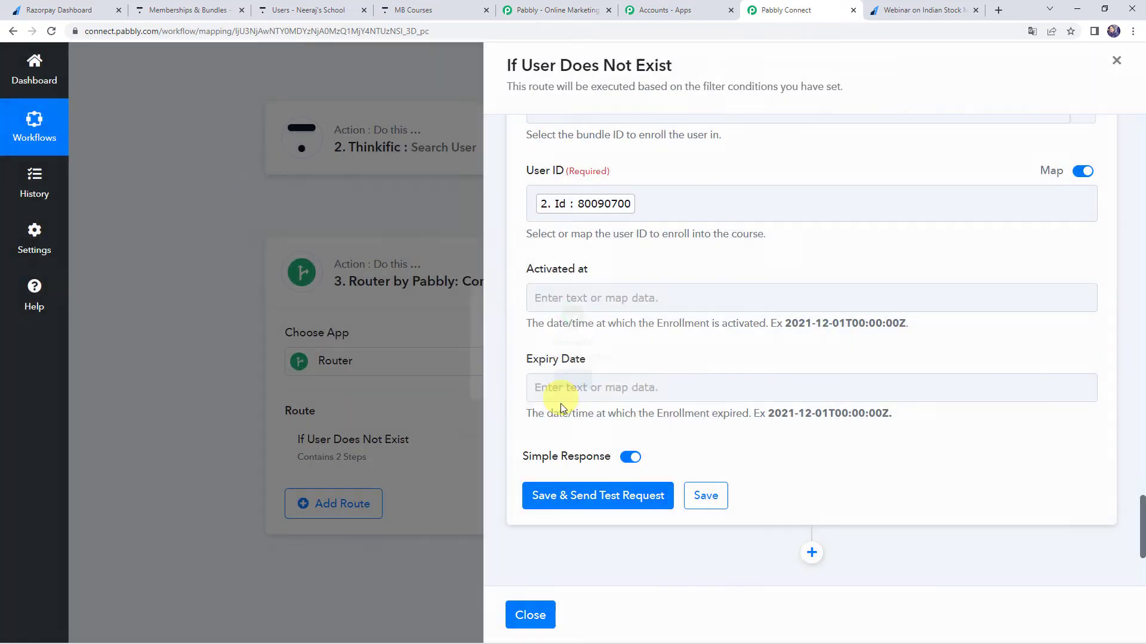
Close the route, insert a connected Date/Time Formatter action between Search User and the Router, and use Format Date Only as its event.
{"action": "left_click", "coordinate": [528, 615]}
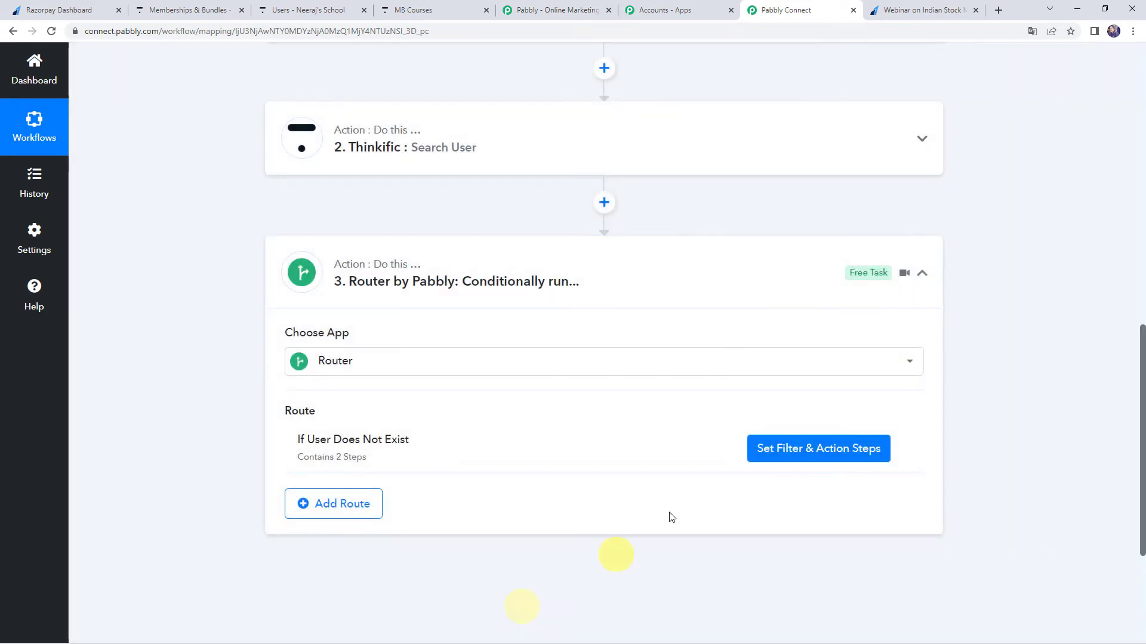
{"action": "left_click", "coordinate": [605, 203]}
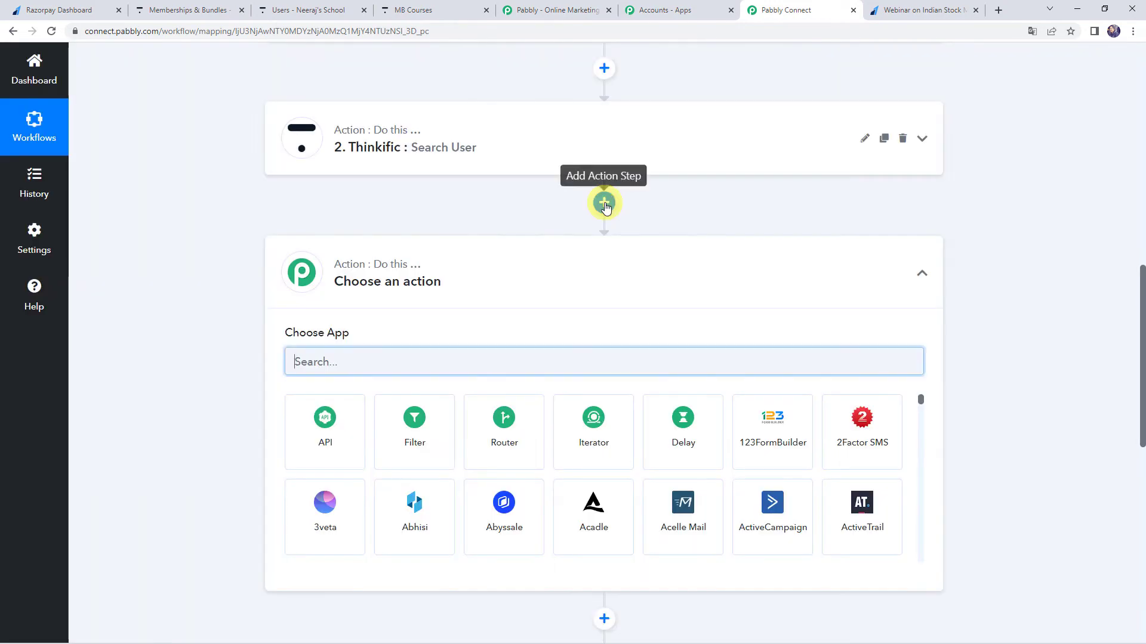
{"action": "type", "text": "date"}
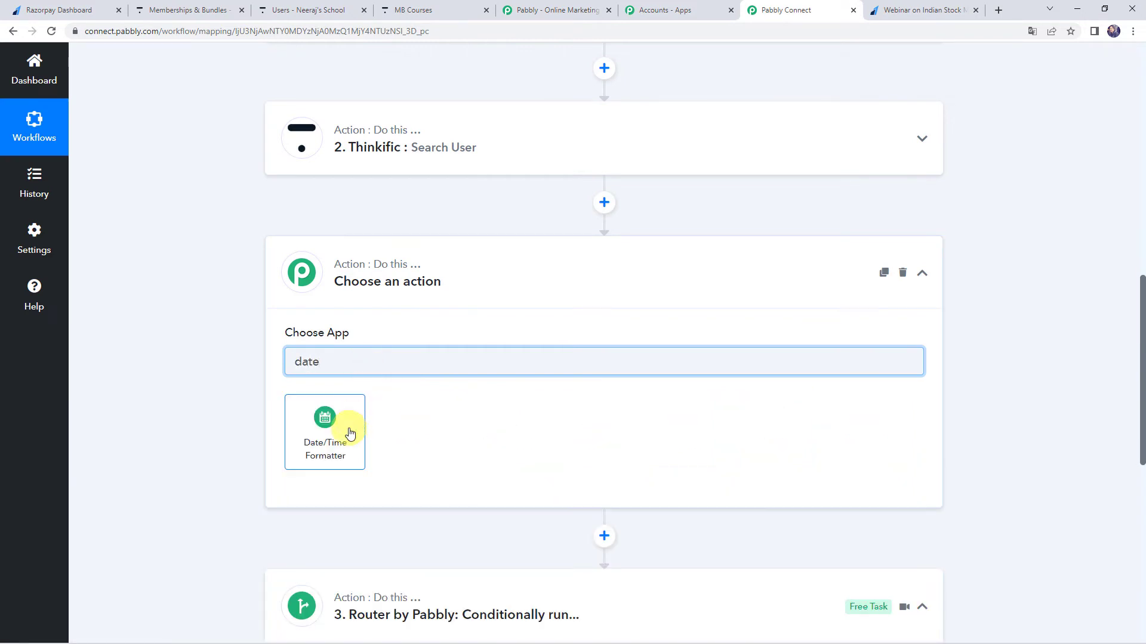
{"action": "left_click", "coordinate": [349, 431]}
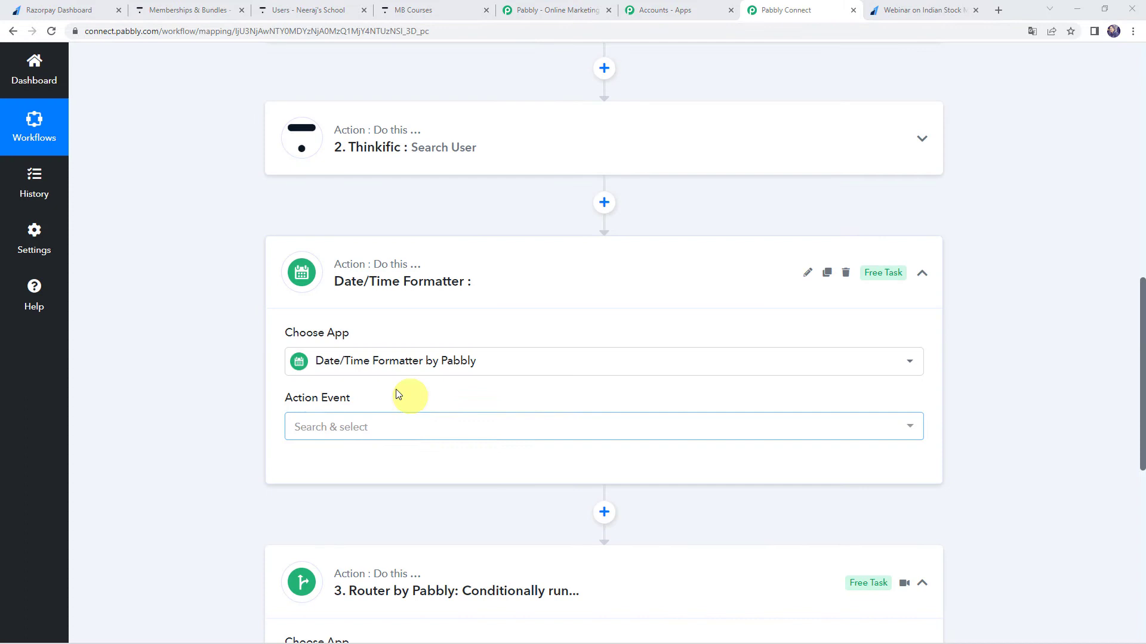
{"action": "left_click", "coordinate": [343, 428]}
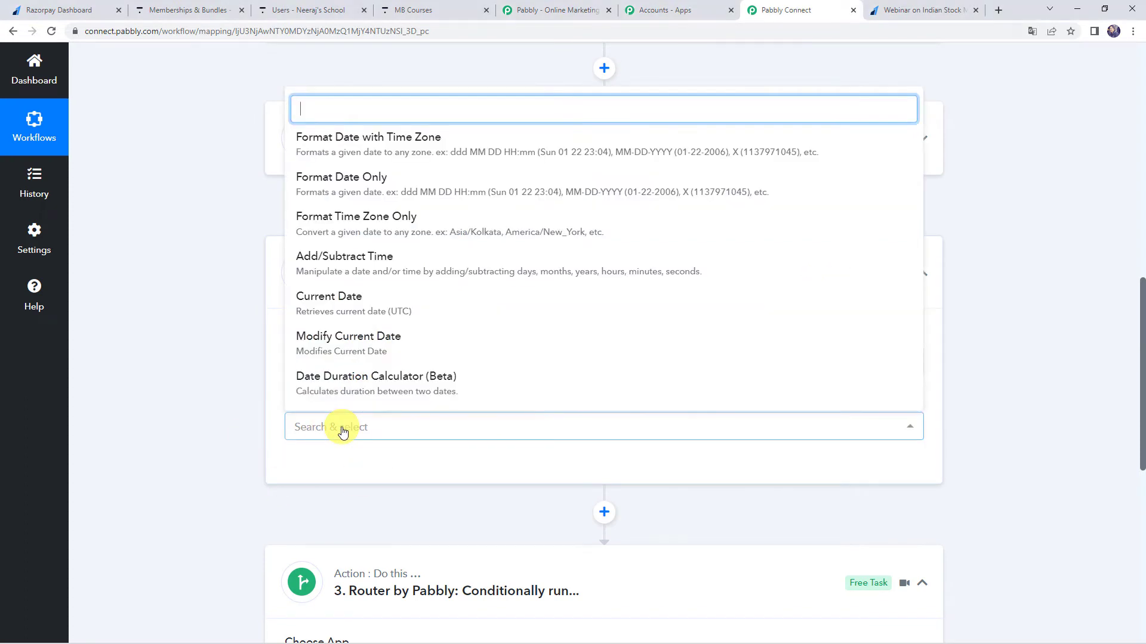
{"action": "left_click", "coordinate": [375, 182]}
{"action": "scroll", "coordinate": [232, 428], "scroll_direction": "down", "scroll_amount": 2}
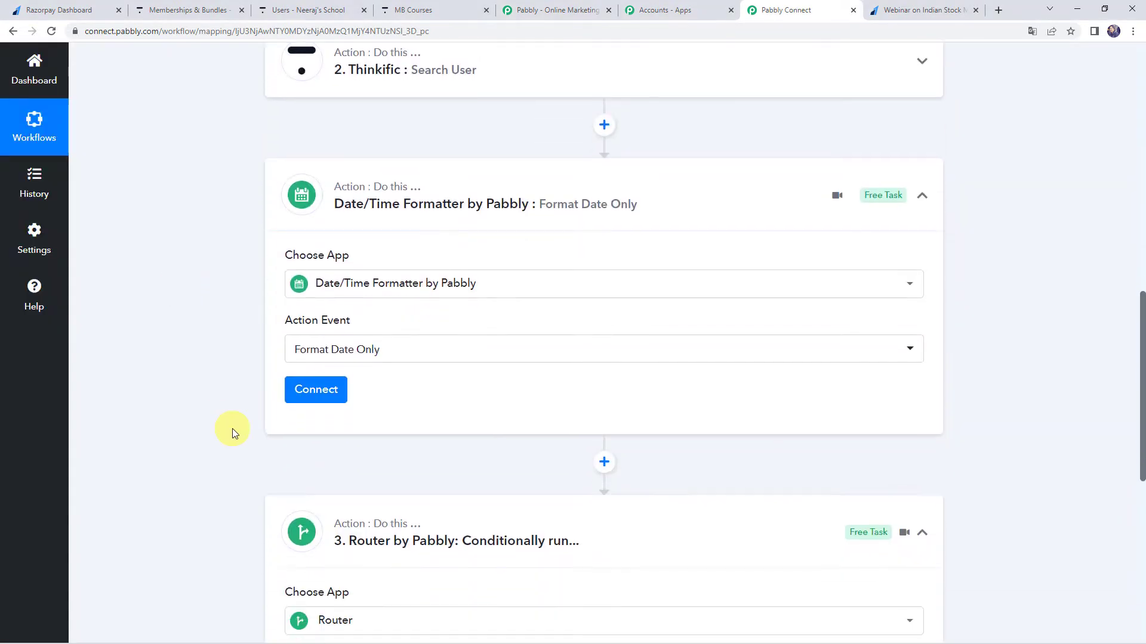
{"action": "left_click", "coordinate": [329, 351]}
Map the formatter's Date to the Payload Payment Entity Created At value from the Razorpay payment step.
{"action": "scroll", "coordinate": [230, 269], "scroll_direction": "down", "scroll_amount": 3}
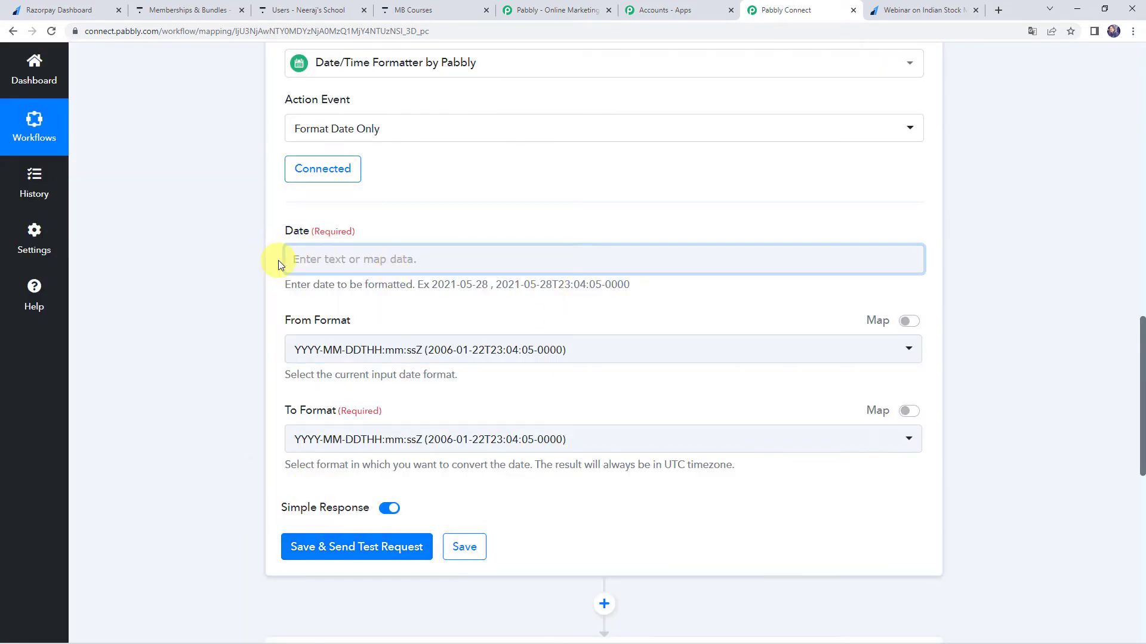
{"action": "left_click", "coordinate": [325, 259]}
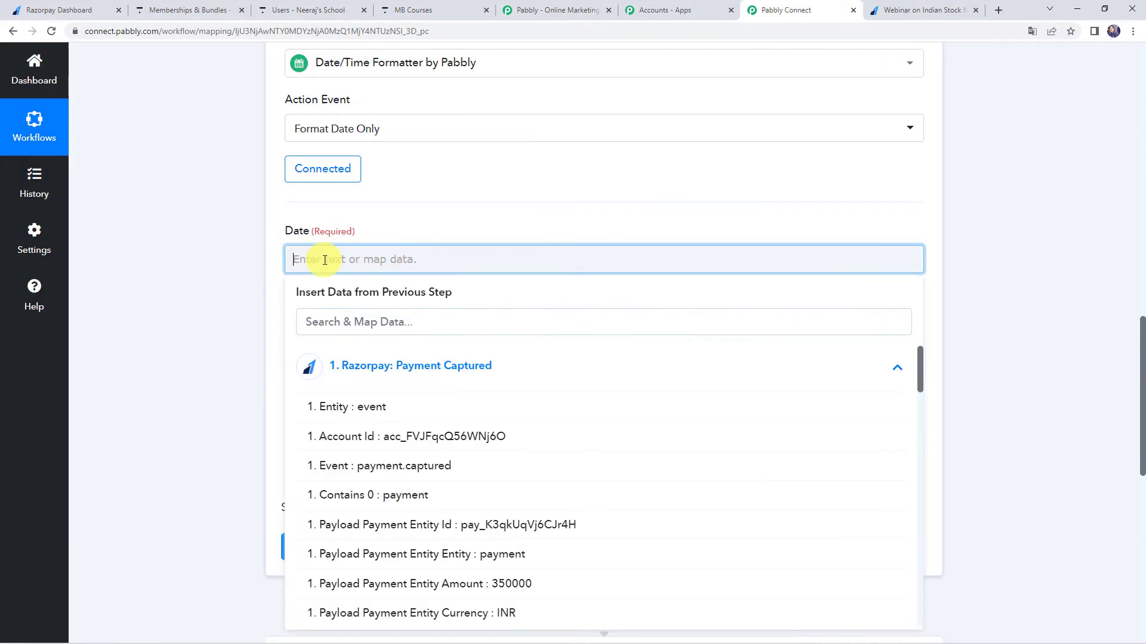
{"action": "left_click", "coordinate": [345, 366]}
{"action": "left_click", "coordinate": [345, 366]}
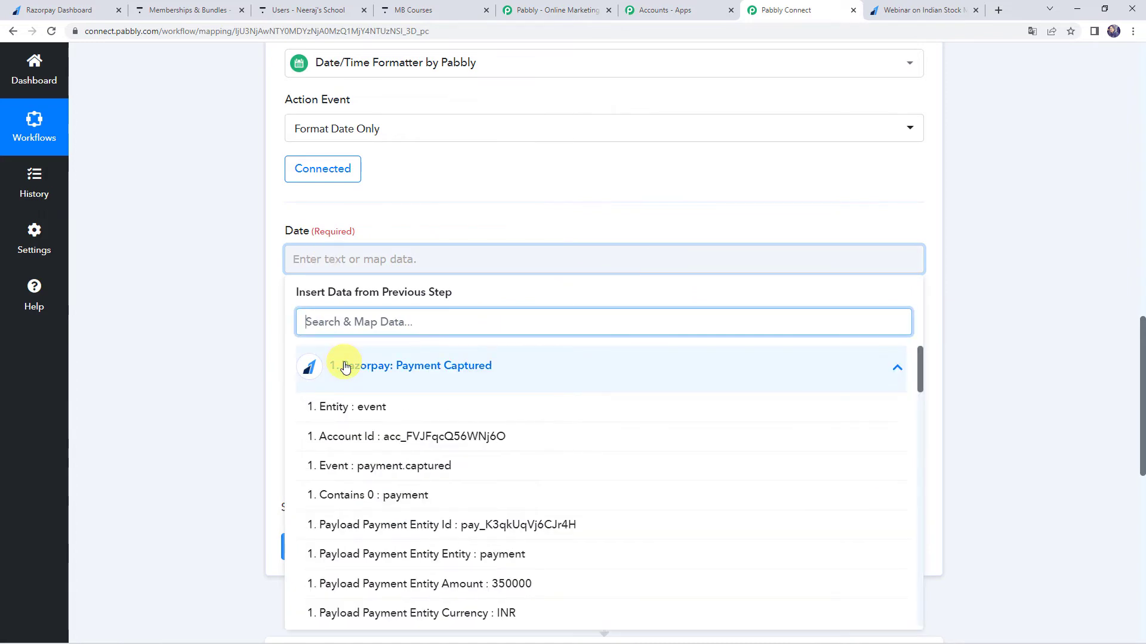
{"action": "type", "text": "cre"}
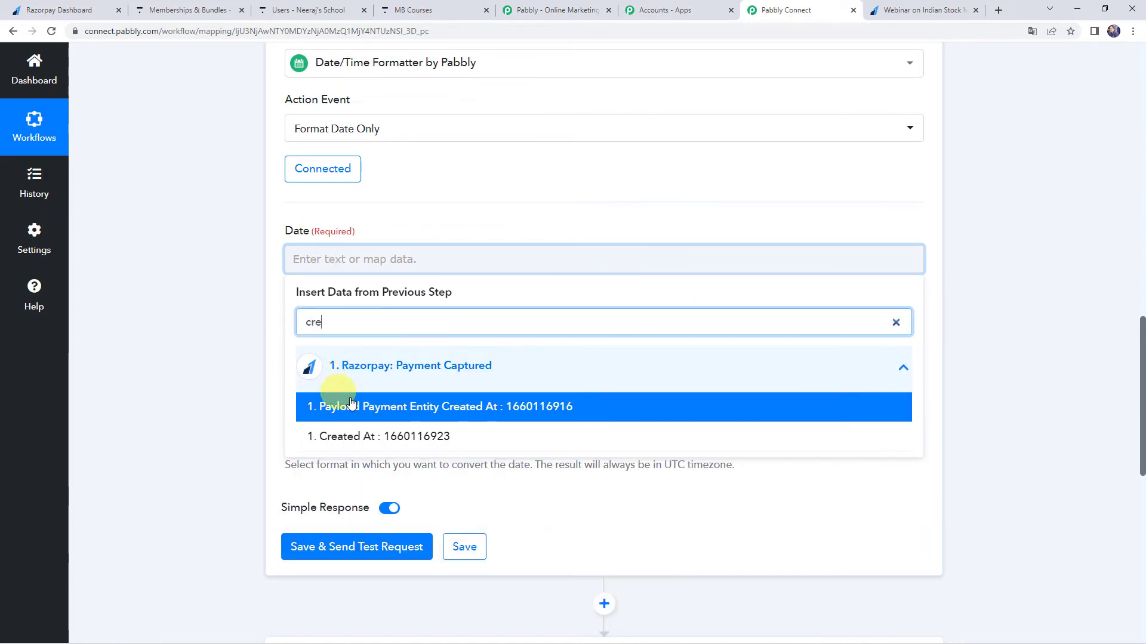
{"action": "left_click", "coordinate": [434, 408]}
{"action": "left_click", "coordinate": [225, 355]}
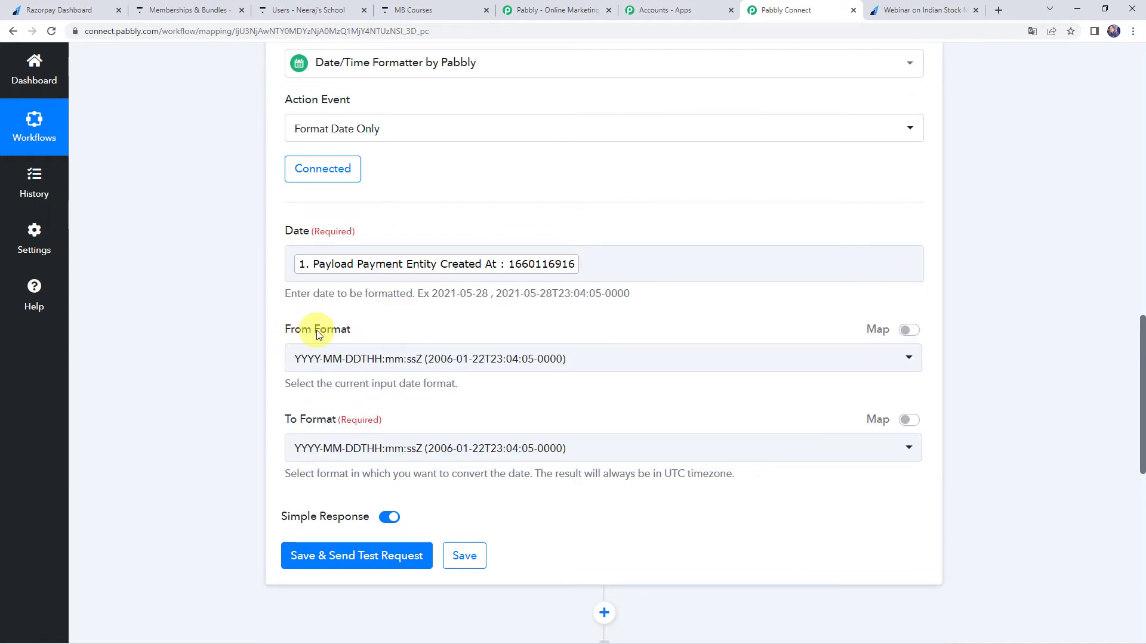
Set the formatter's From Format to Timestamp, save the step with a test request and check its response.
{"action": "left_click", "coordinate": [364, 360]}
{"action": "scroll", "coordinate": [368, 296], "scroll_direction": "down", "scroll_amount": 6}
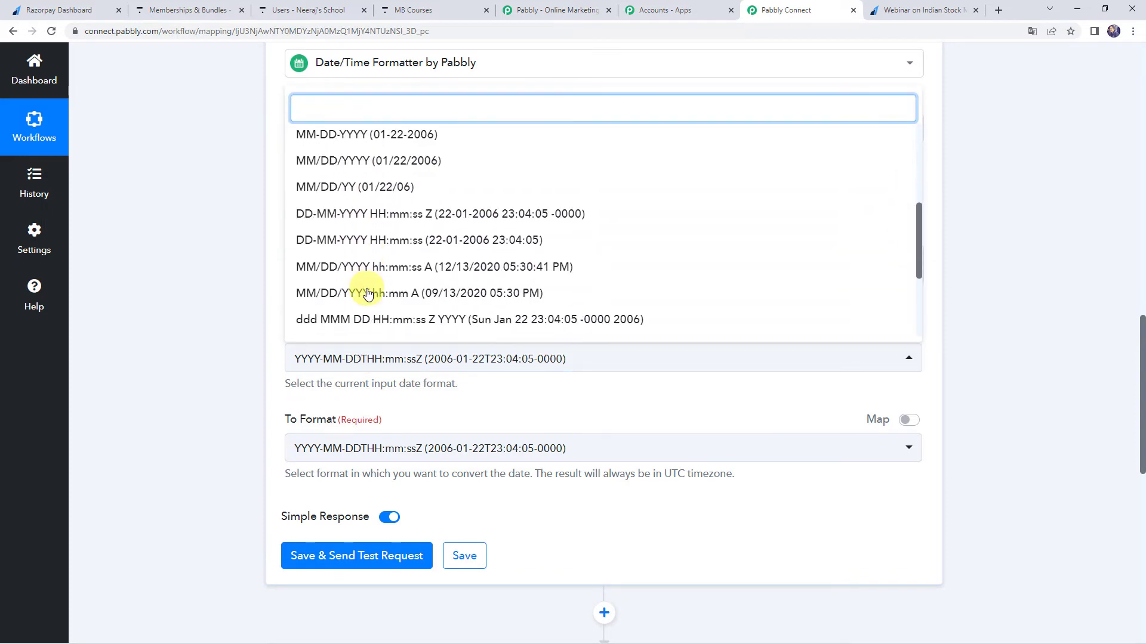
{"action": "left_click", "coordinate": [368, 294]}
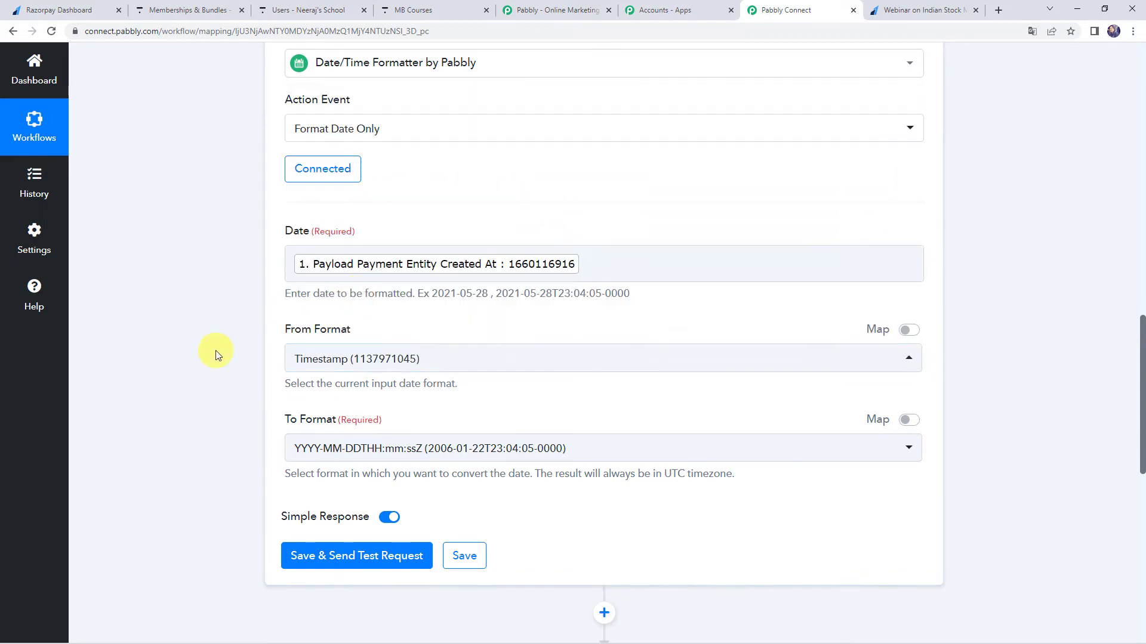
{"action": "scroll", "coordinate": [216, 352], "scroll_direction": "down", "scroll_amount": 1}
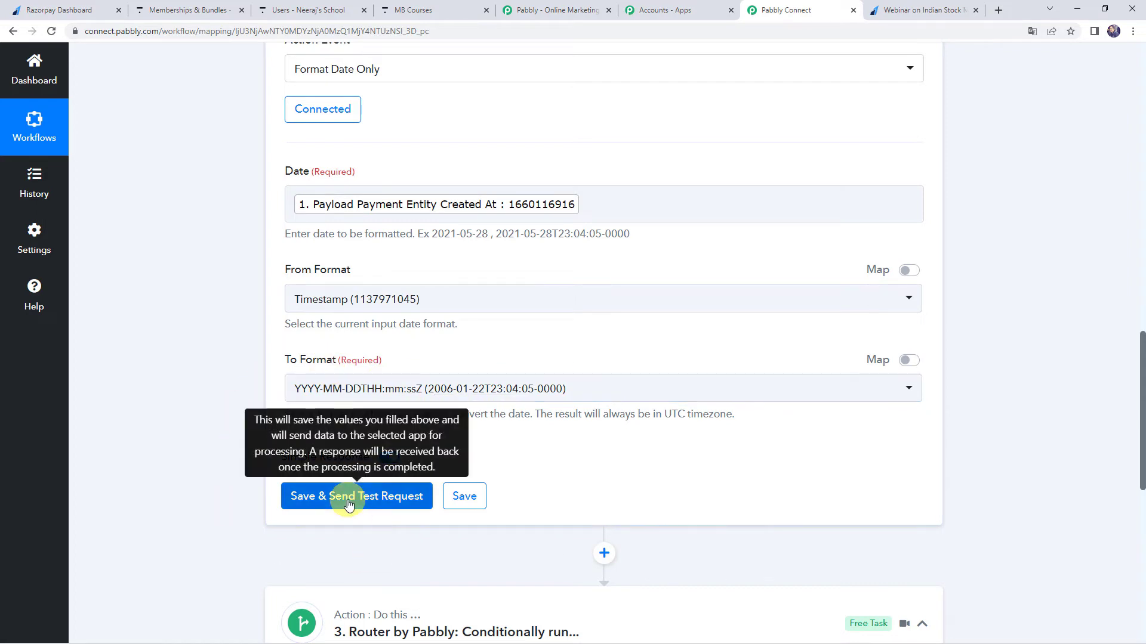
{"action": "left_click", "coordinate": [349, 498]}
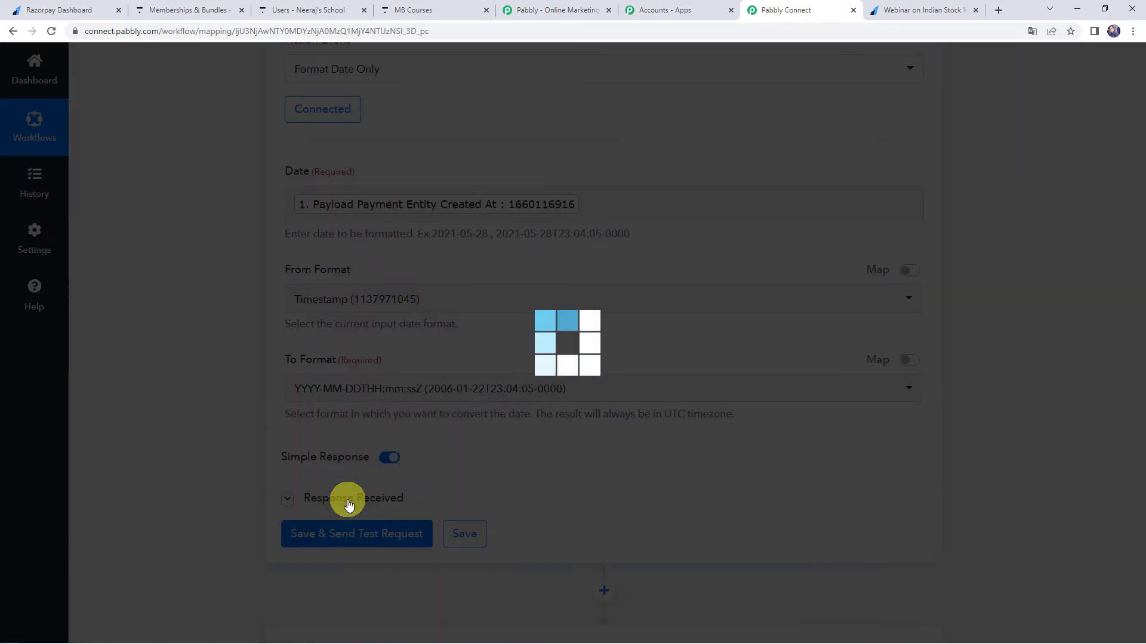
{"action": "scroll", "coordinate": [249, 483], "scroll_direction": "down", "scroll_amount": 2}
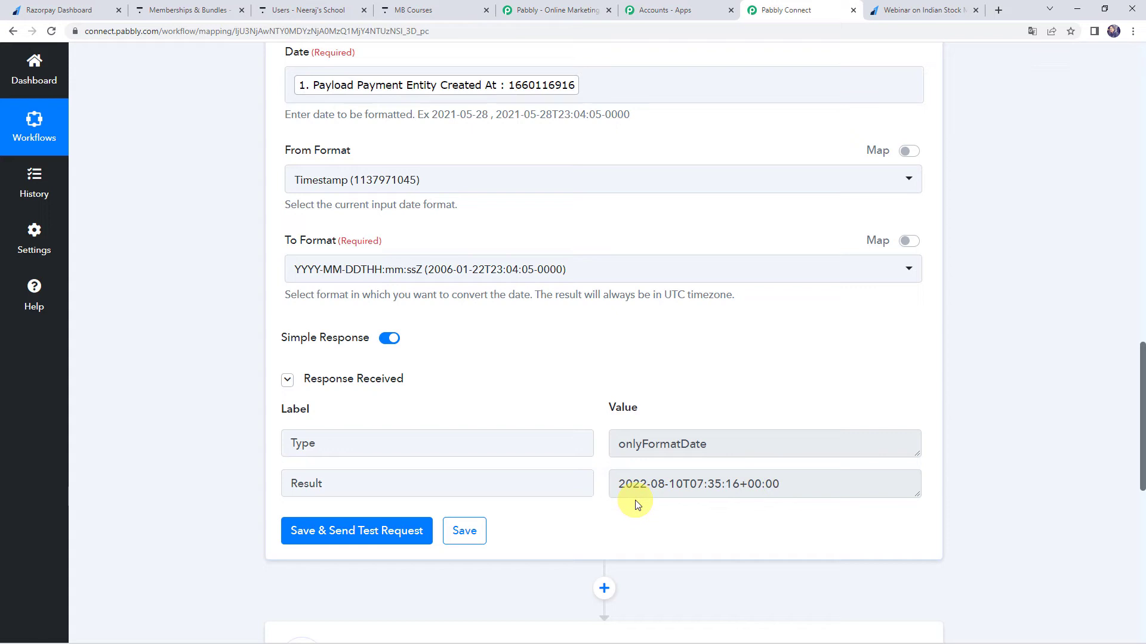
Insert a second connected Date/Time Formatter action before the Router, using the Add/Subtract Time event.
{"action": "scroll", "coordinate": [235, 453], "scroll_direction": "down", "scroll_amount": 3}
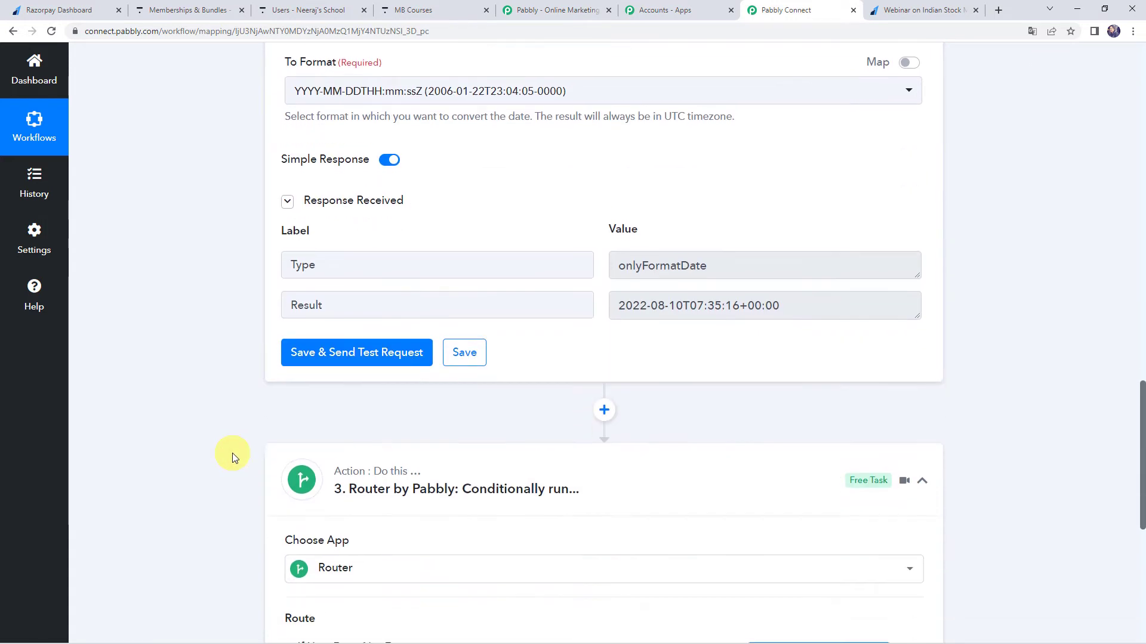
{"action": "left_click", "coordinate": [604, 410]}
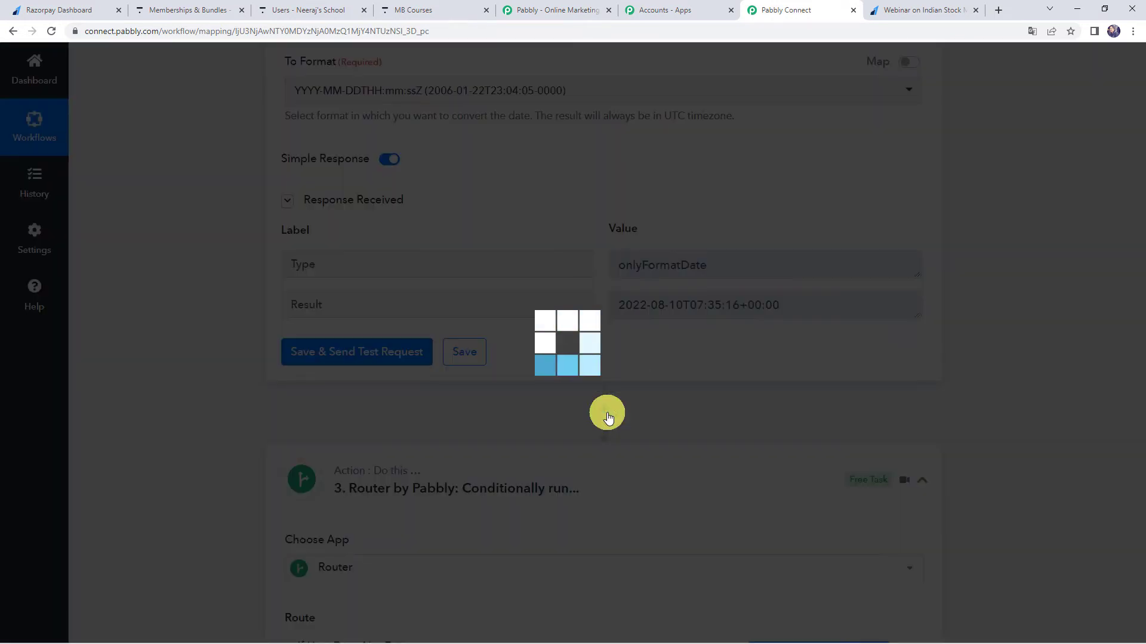
{"action": "scroll", "coordinate": [607, 413], "scroll_direction": "down", "scroll_amount": 4}
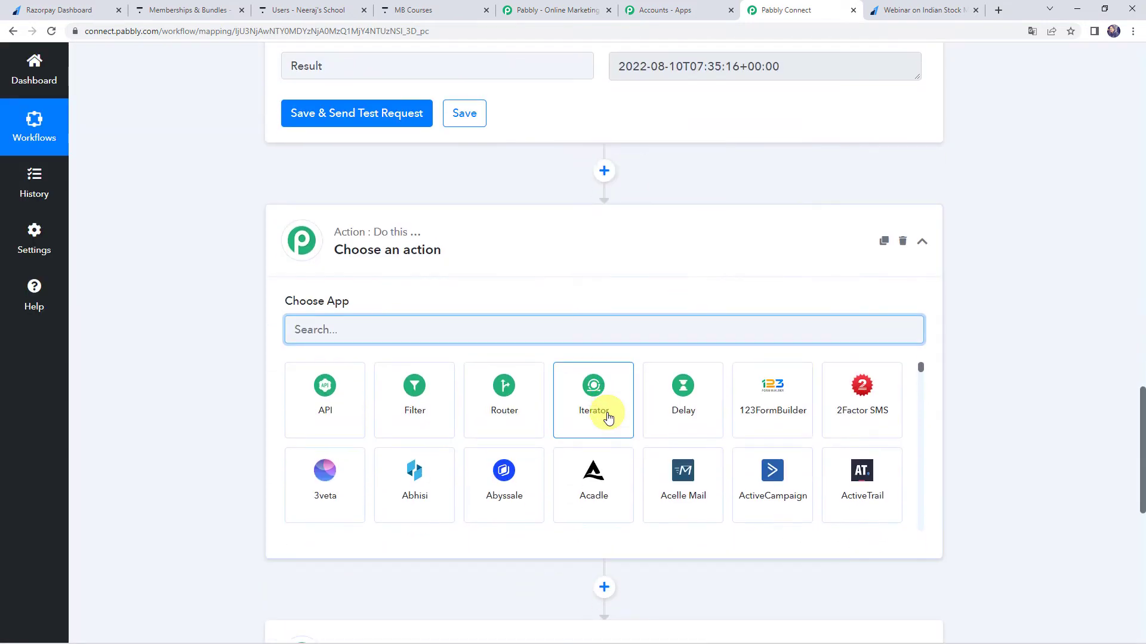
{"action": "type", "text": "date"}
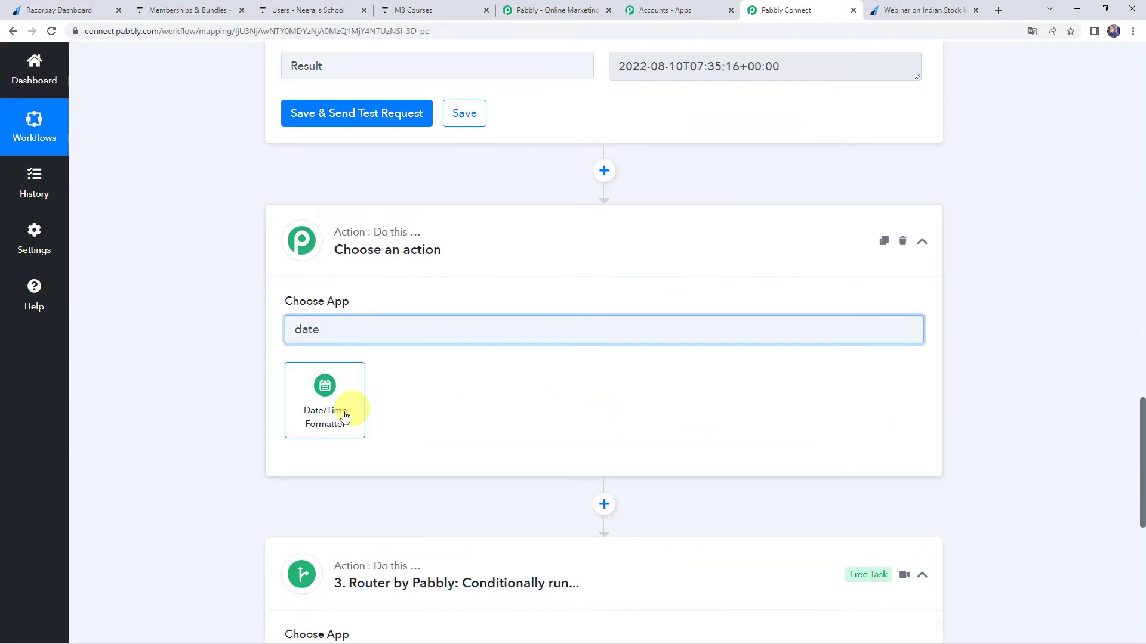
{"action": "left_click", "coordinate": [338, 418]}
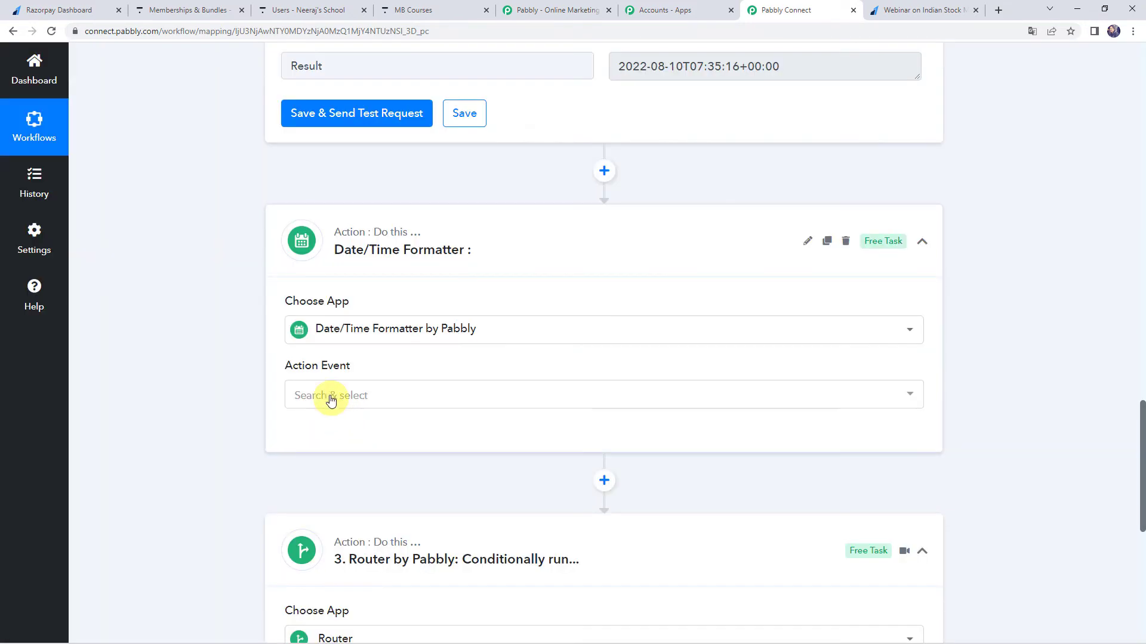
{"action": "left_click", "coordinate": [332, 400]}
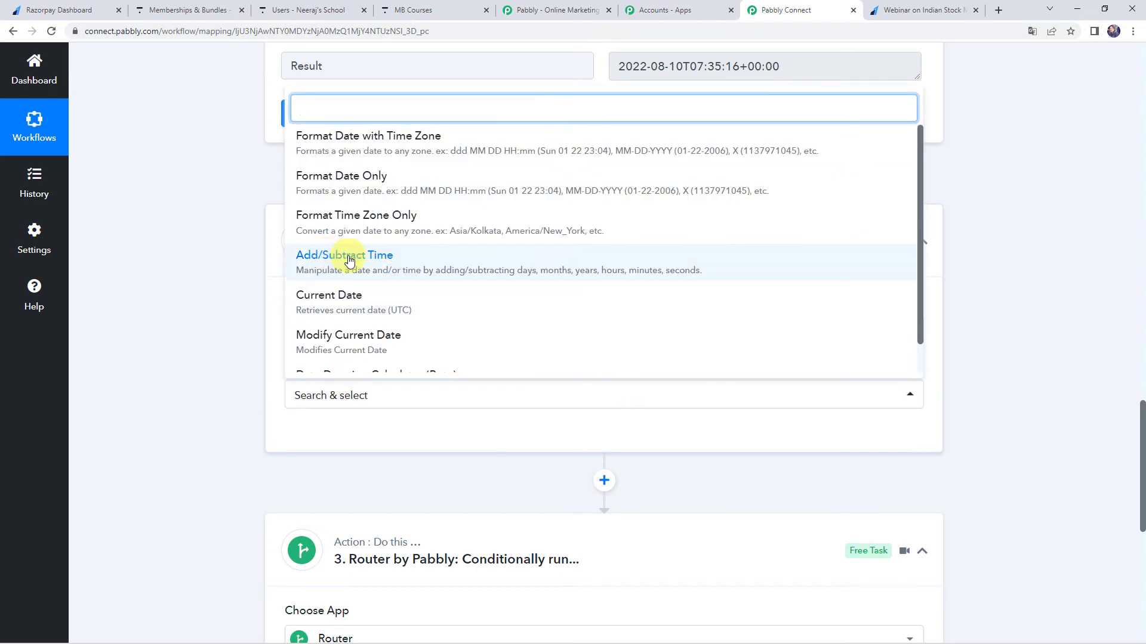
{"action": "left_click", "coordinate": [389, 261]}
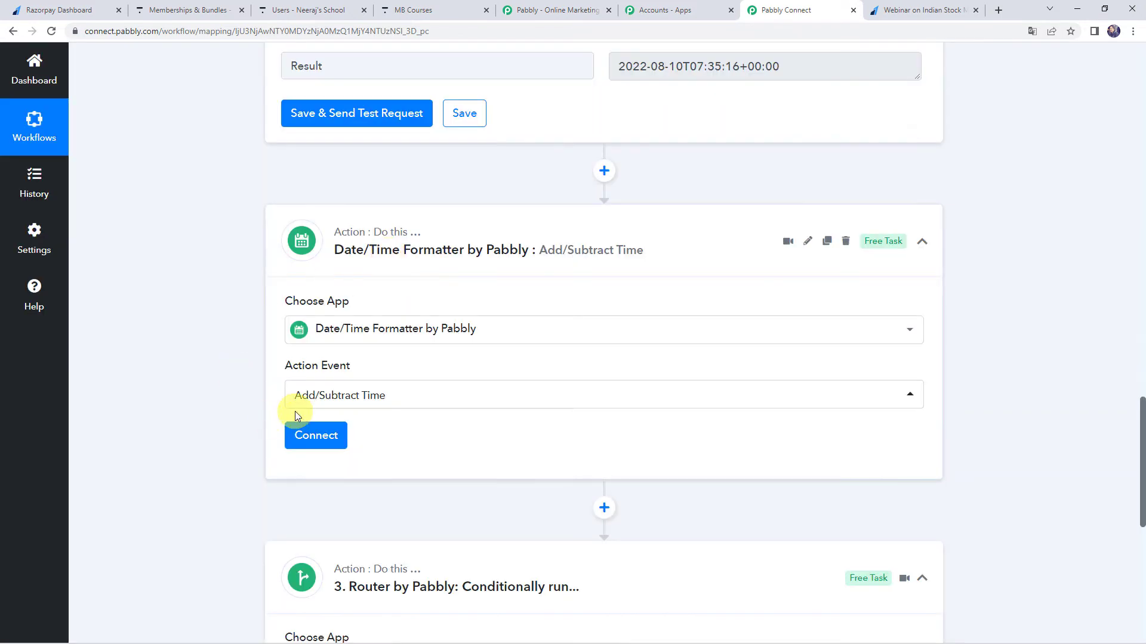
{"action": "left_click", "coordinate": [302, 433]}
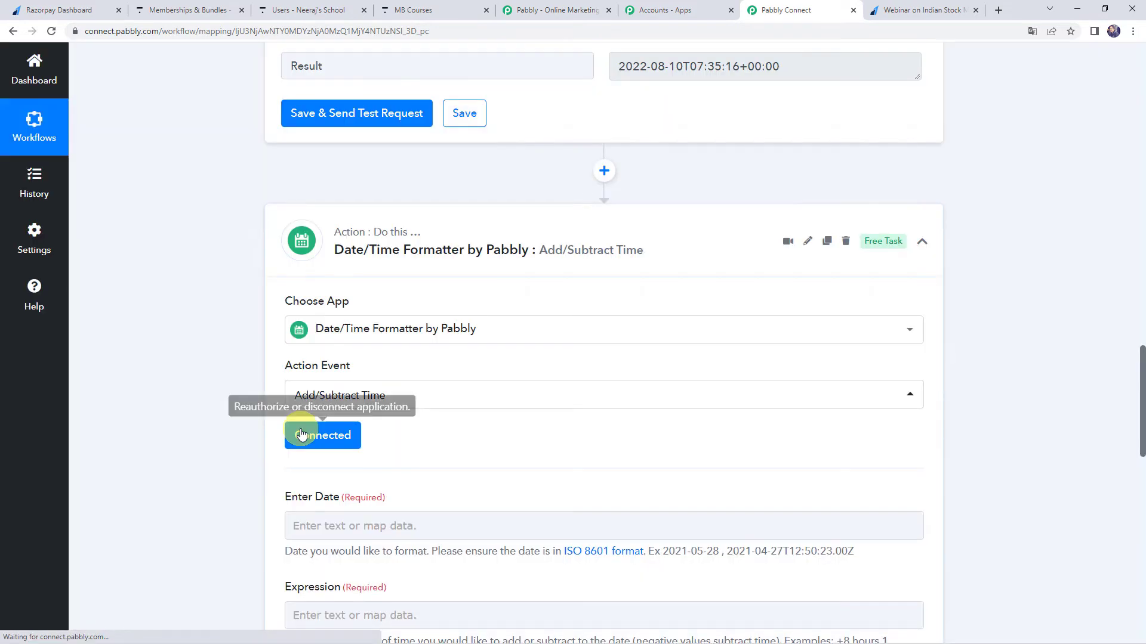
Map Enter Date in the Add/Subtract Time step to the Result of the Format Date Only step.
{"action": "scroll", "coordinate": [245, 418], "scroll_direction": "down", "scroll_amount": 3}
{"action": "left_click", "coordinate": [314, 344]}
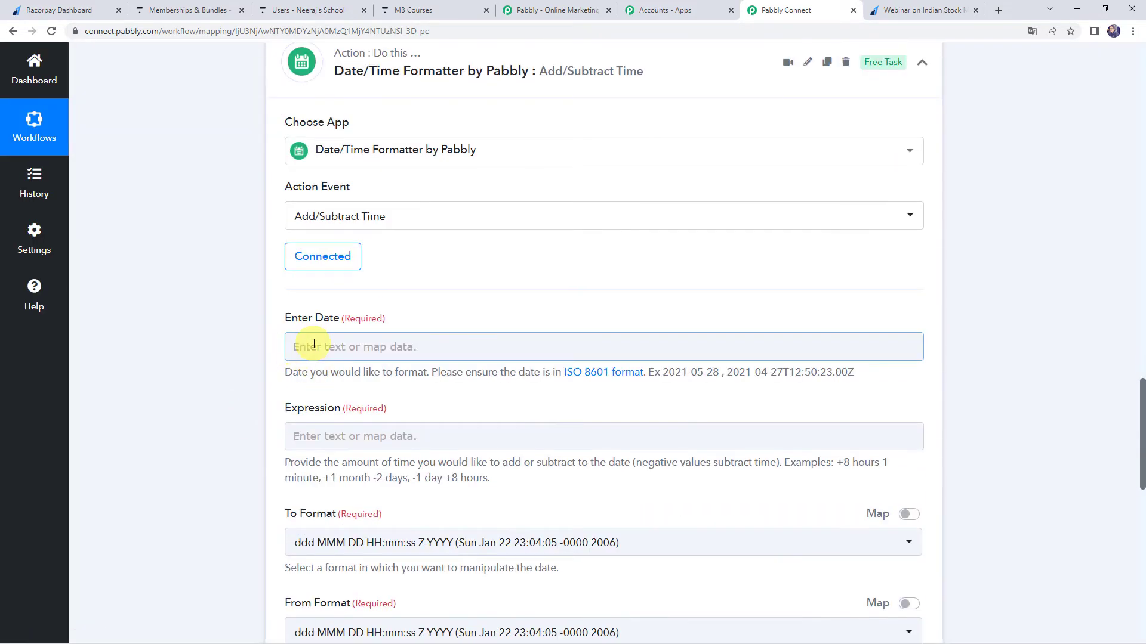
{"action": "scroll", "coordinate": [314, 344], "scroll_direction": "down", "scroll_amount": 1}
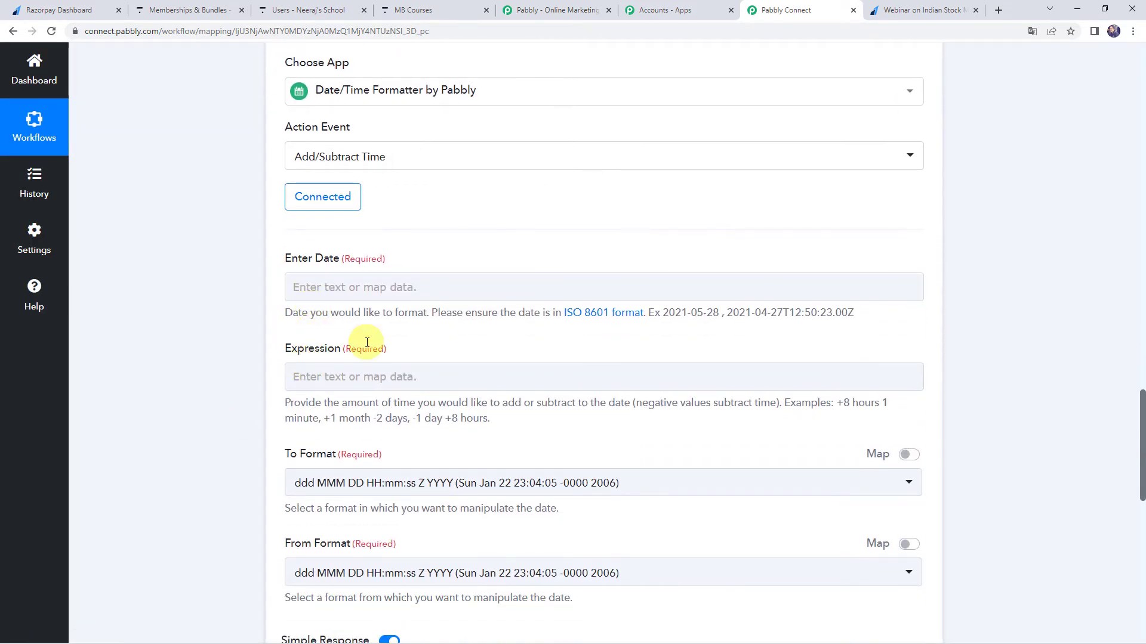
{"action": "left_click", "coordinate": [303, 285]}
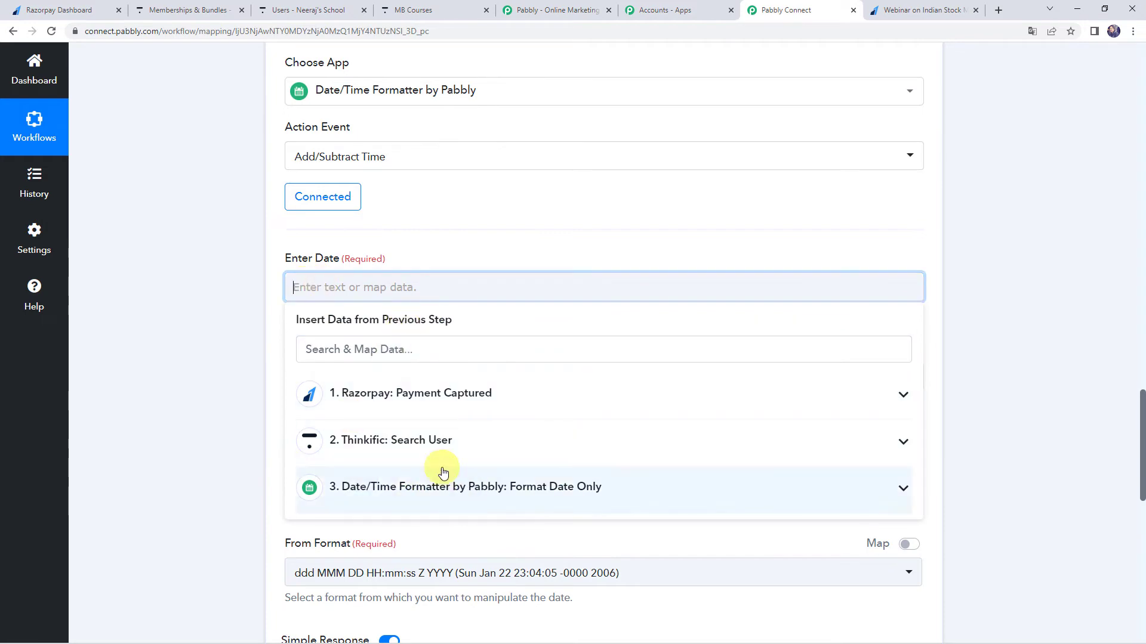
{"action": "left_click", "coordinate": [410, 493]}
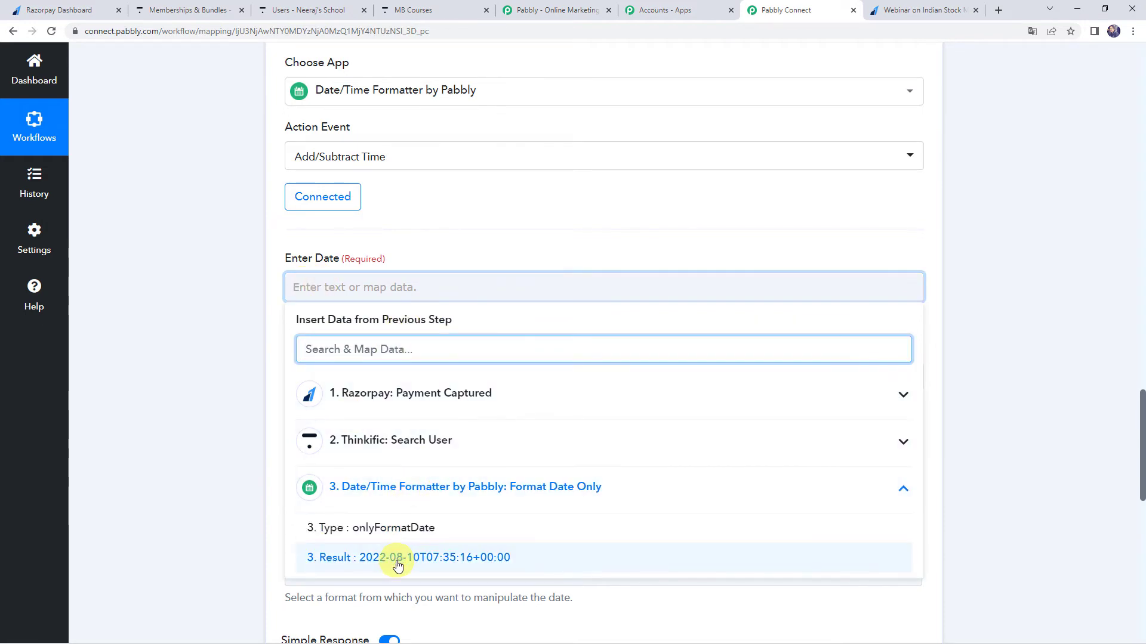
{"action": "left_click", "coordinate": [396, 628]}
{"action": "left_click", "coordinate": [152, 363]}
Set the Add/Subtract Time expression to +30 days.
{"action": "scroll", "coordinate": [154, 363], "scroll_direction": "down", "scroll_amount": 3}
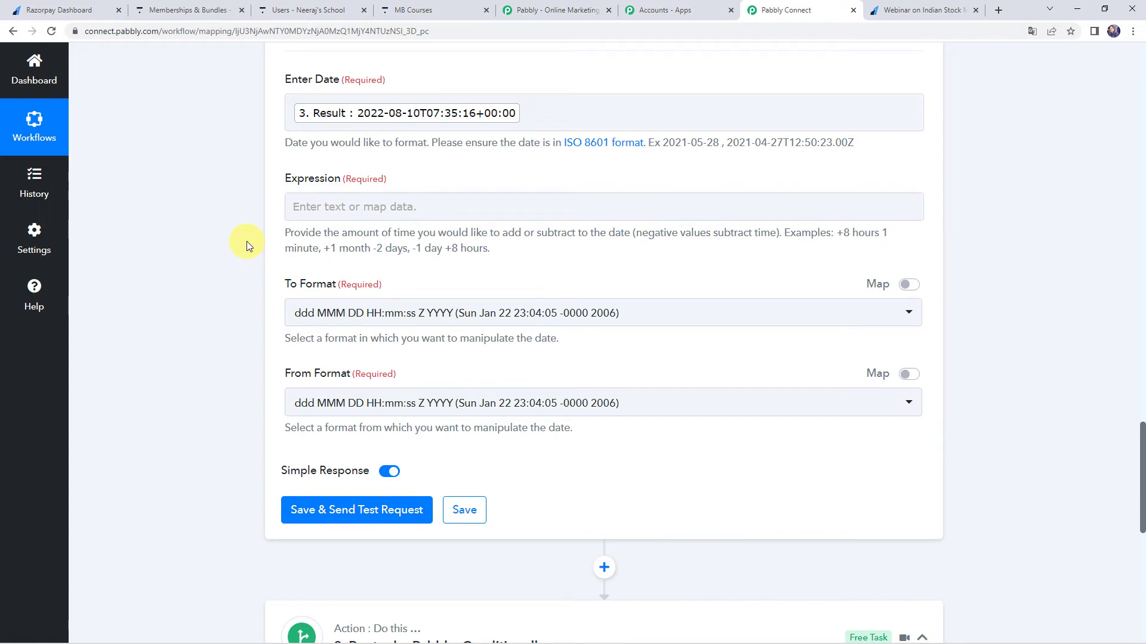
{"action": "left_click", "coordinate": [319, 201]}
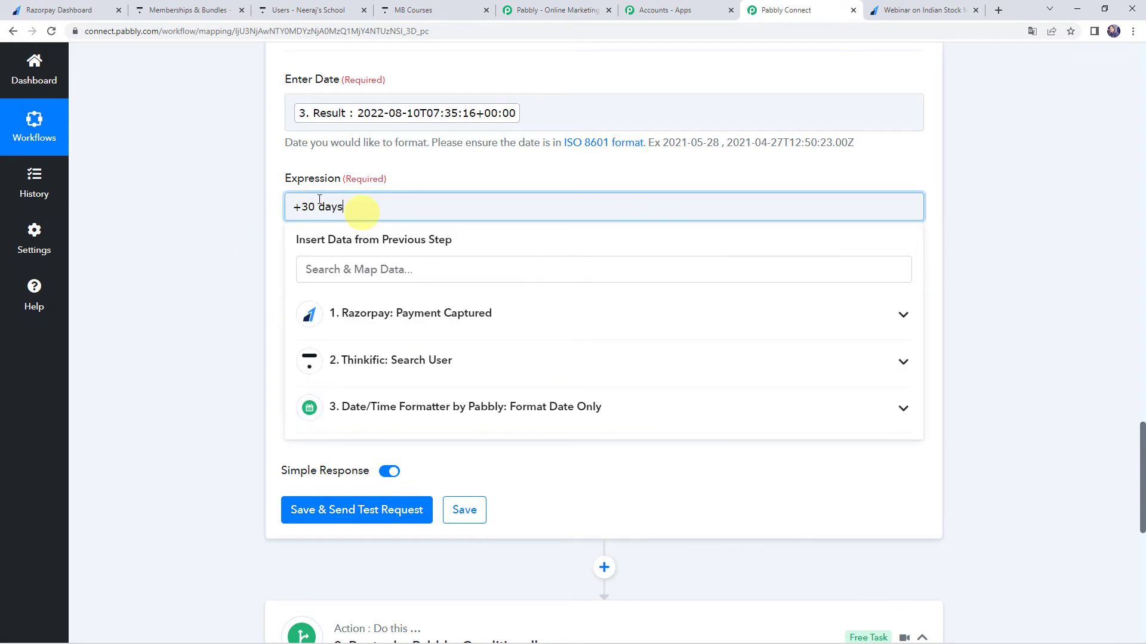
{"action": "left_click", "coordinate": [241, 224]}
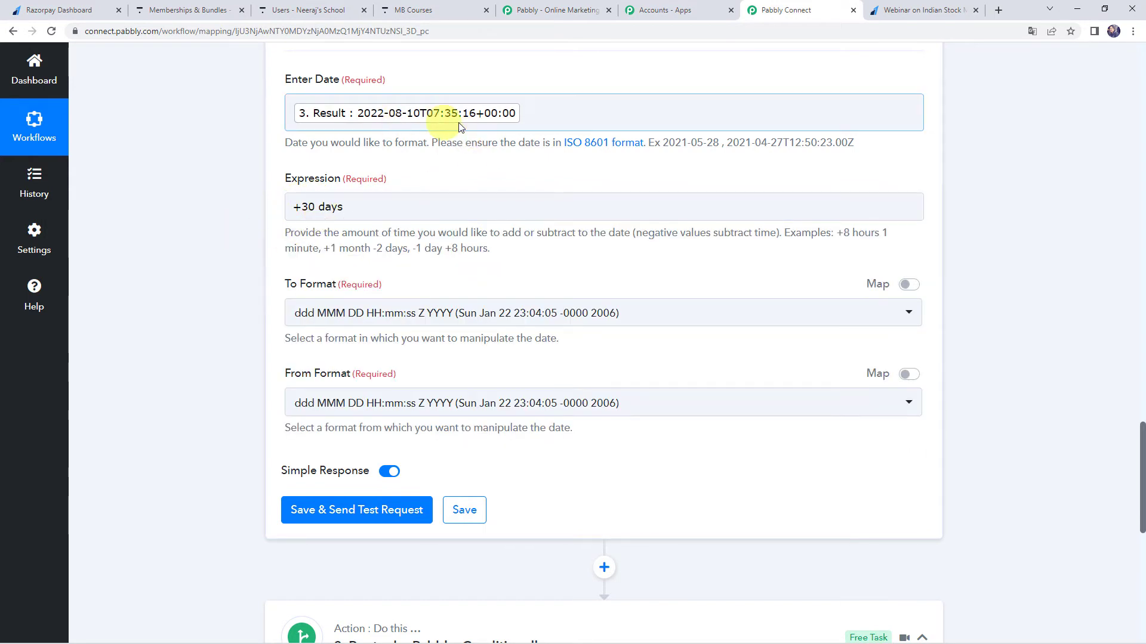
Set To Format to YYYY-MM-DDTHH:mm:ssZ, save the Add/Subtract Time step with a test request and check the response.
{"action": "left_click", "coordinate": [339, 321]}
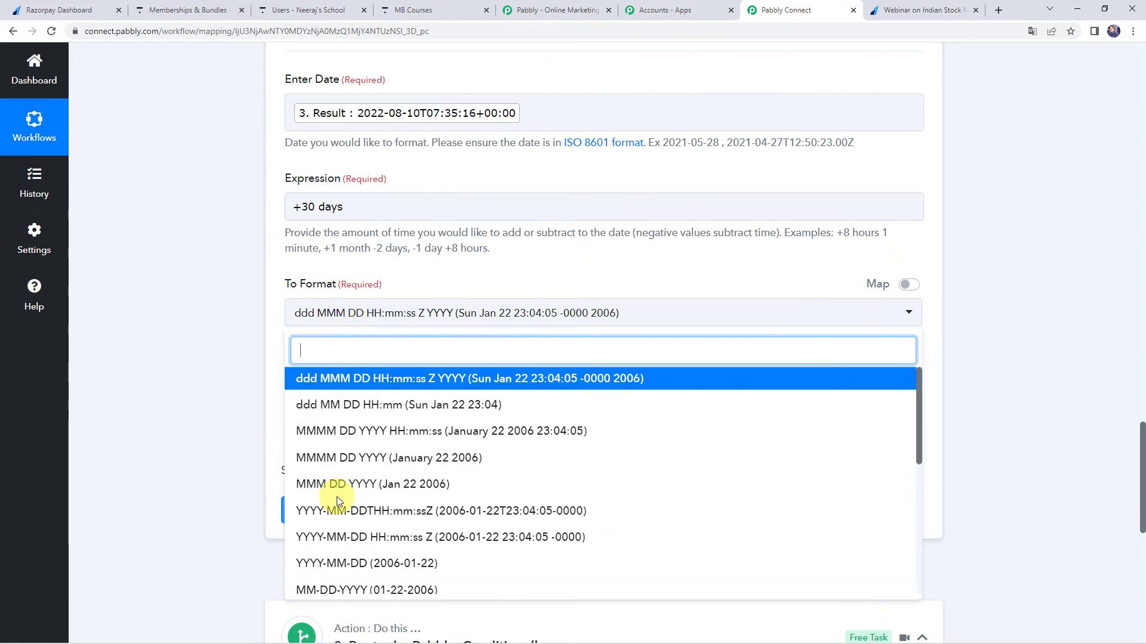
{"action": "left_click", "coordinate": [391, 513]}
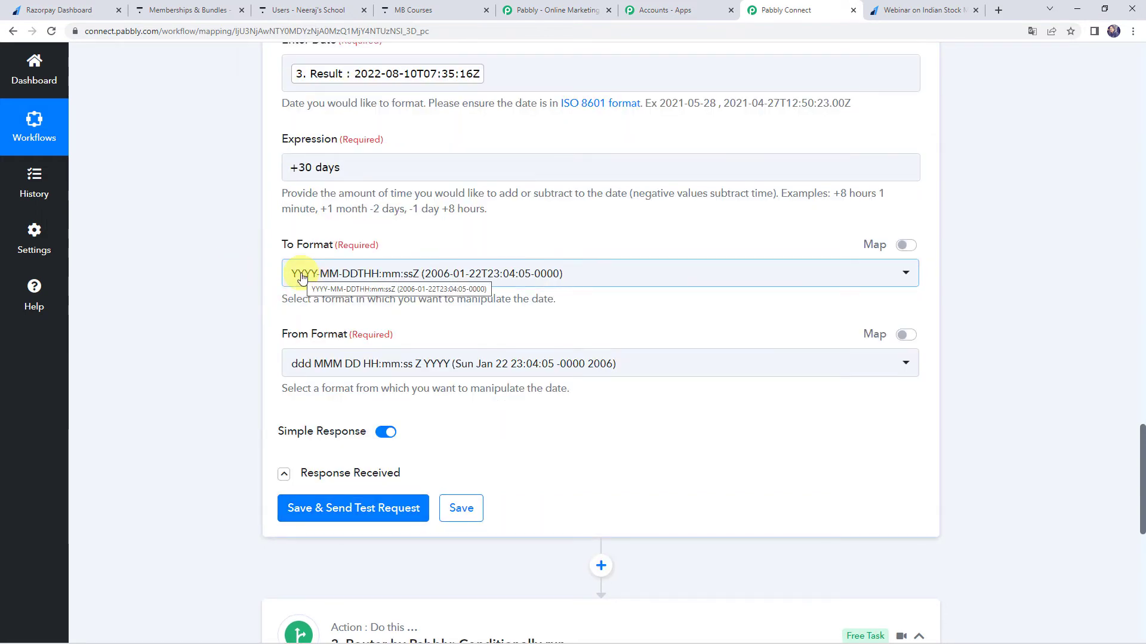
{"action": "left_click", "coordinate": [316, 519]}
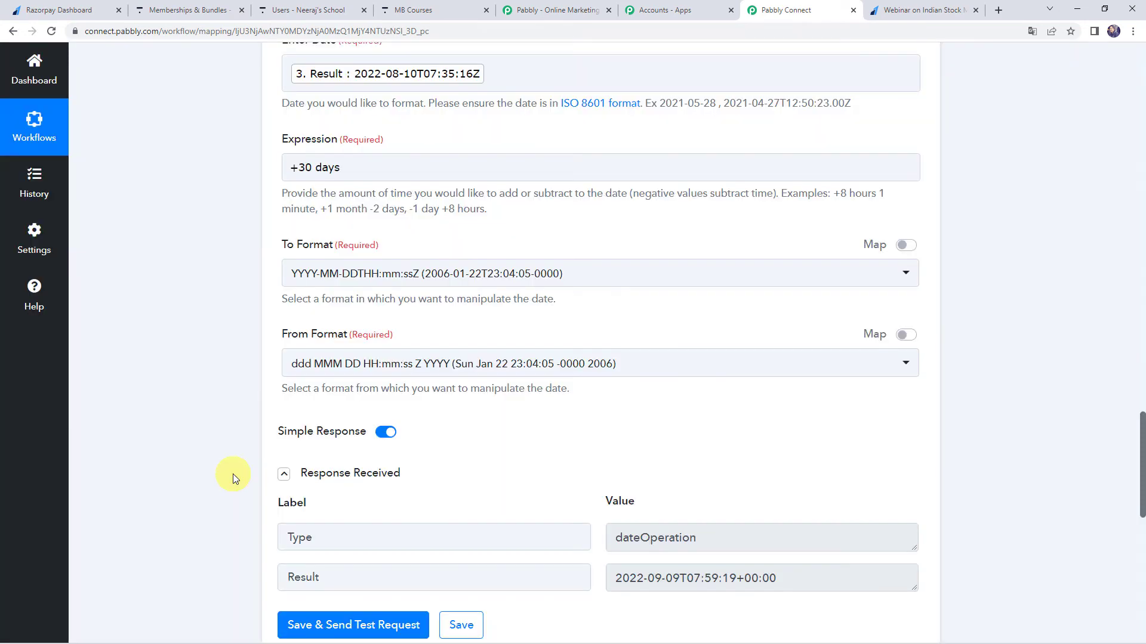
{"action": "scroll", "coordinate": [233, 476], "scroll_direction": "down", "scroll_amount": 2}
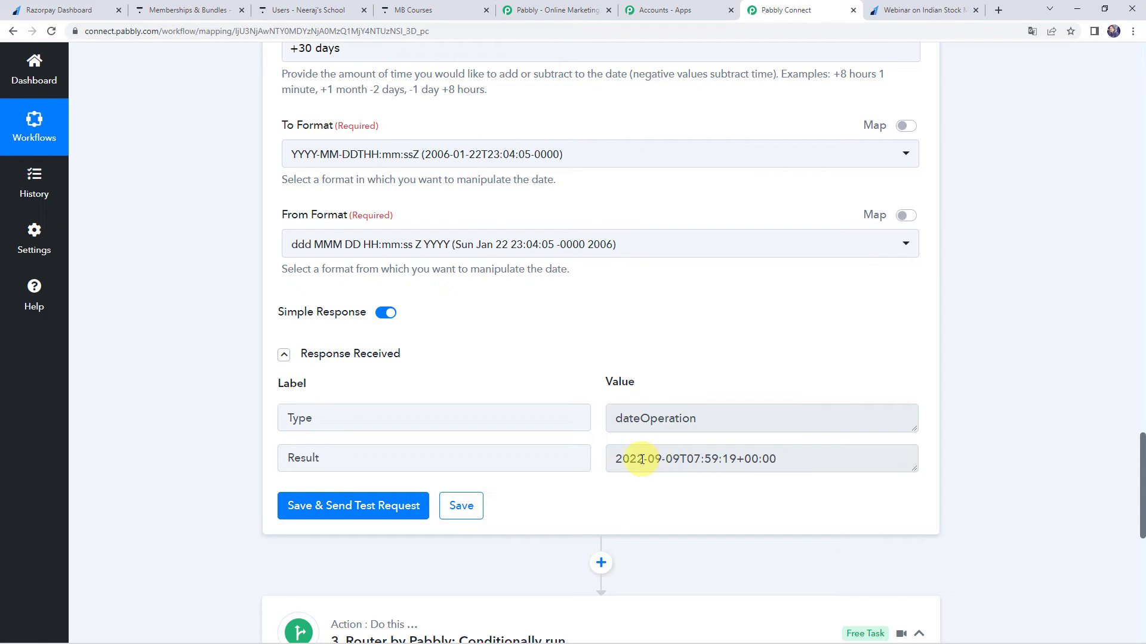
Compare the Add/Subtract Time result with the Format Date Only result and collapse the Add/Subtract Time step.
{"action": "scroll", "coordinate": [94, 377], "scroll_direction": "up", "scroll_amount": 3}
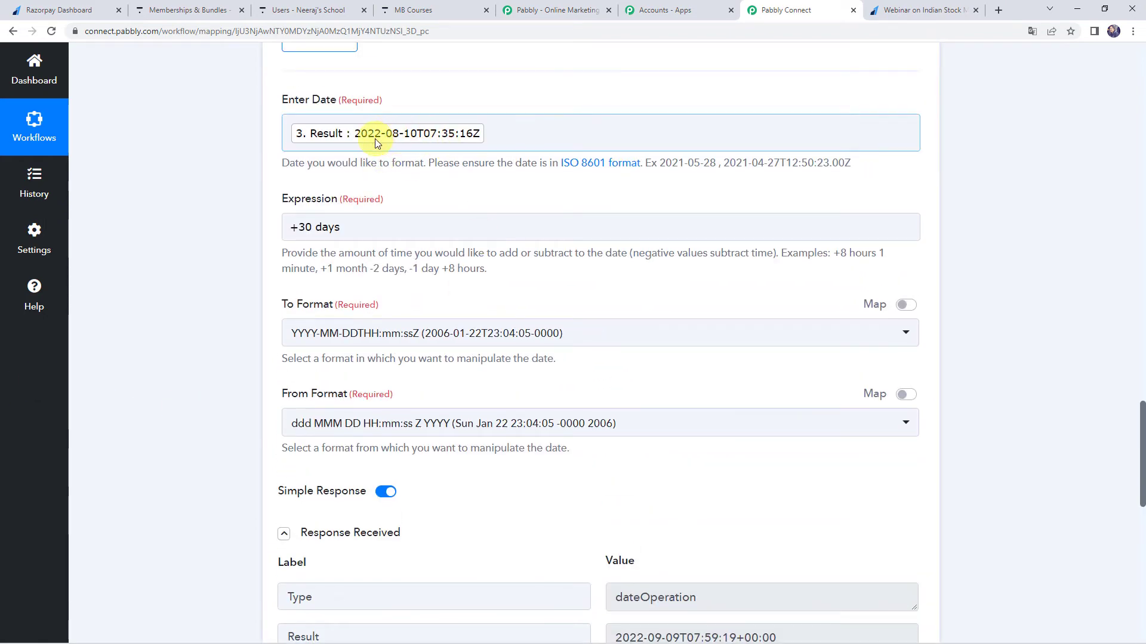
{"action": "scroll", "coordinate": [210, 339], "scroll_direction": "down", "scroll_amount": 2}
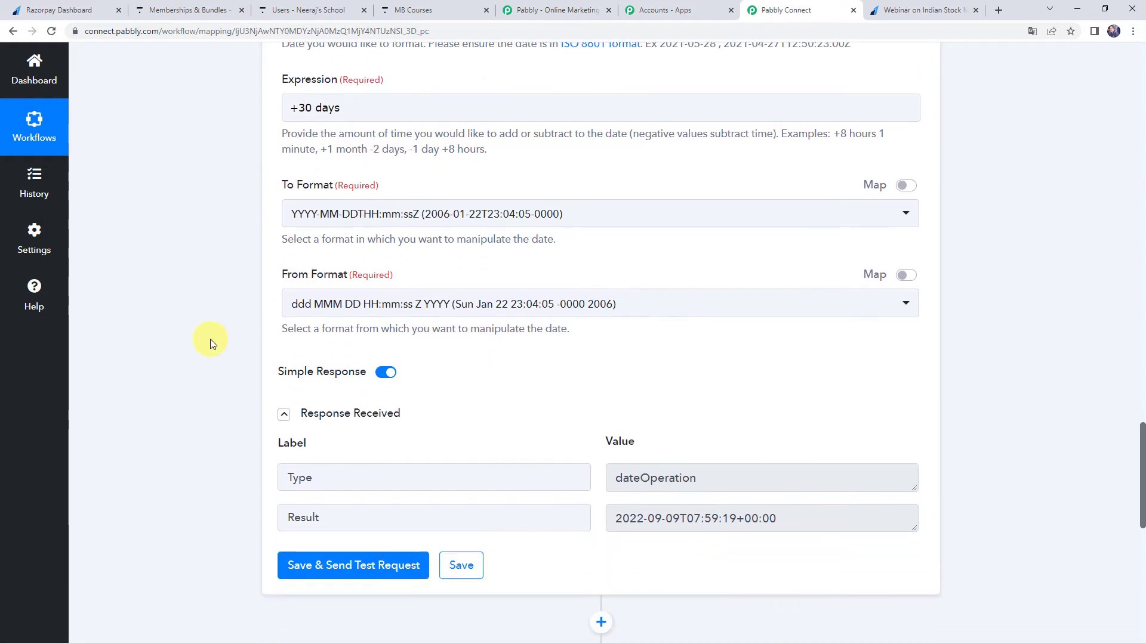
{"action": "scroll", "coordinate": [210, 339], "scroll_direction": "up", "scroll_amount": 8}
{"action": "left_click", "coordinate": [554, 184]}
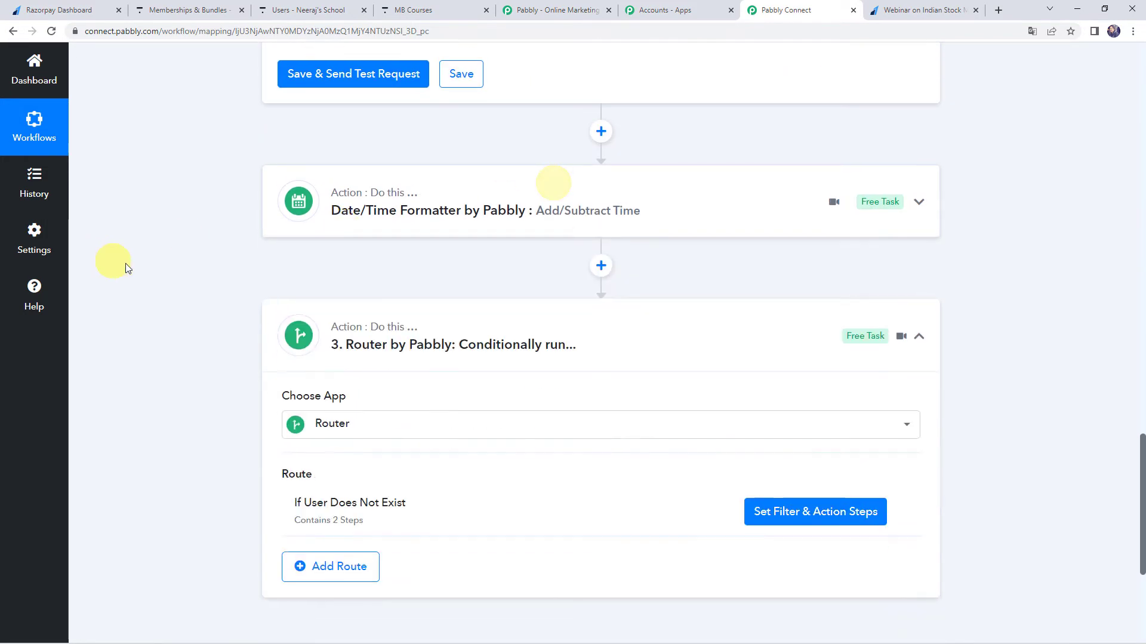
{"action": "scroll", "coordinate": [125, 263], "scroll_direction": "up", "scroll_amount": 9}
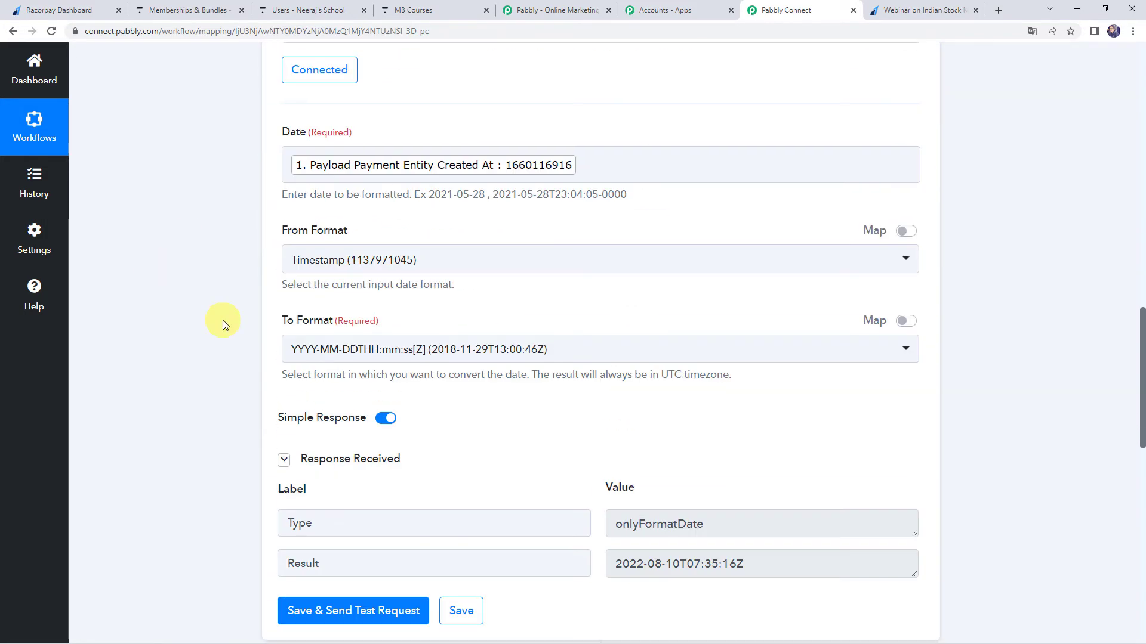
{"action": "scroll", "coordinate": [223, 319], "scroll_direction": "down", "scroll_amount": 11}
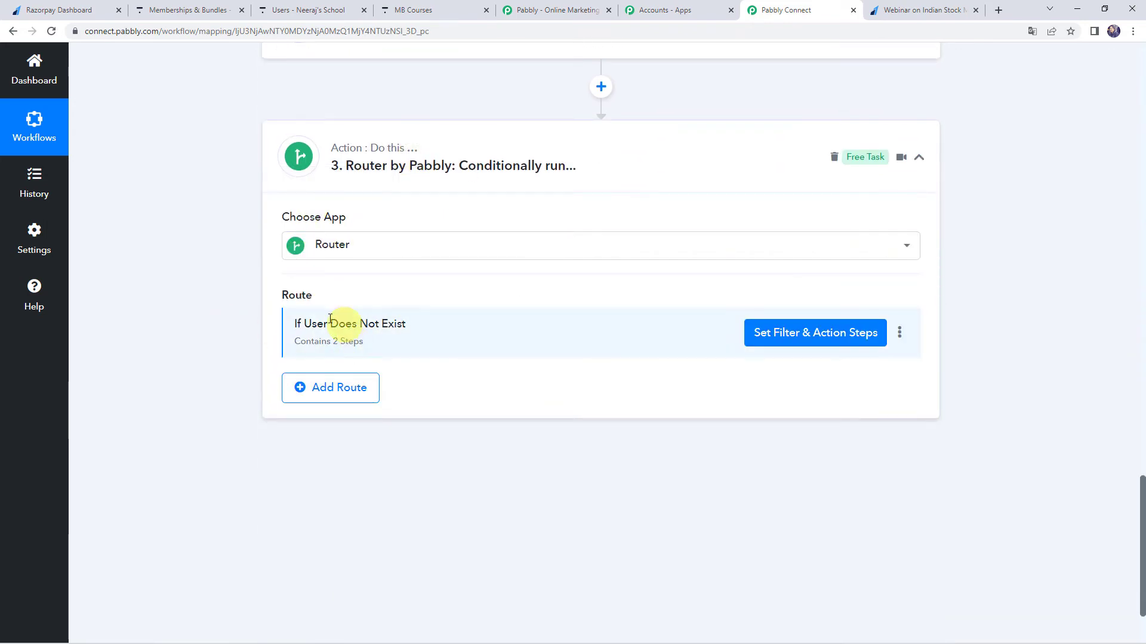
In the If User Does Not Exist route's Enroll User in Bundle step, map Activated at to the Format Date Only Result.
{"action": "left_click", "coordinate": [791, 342]}
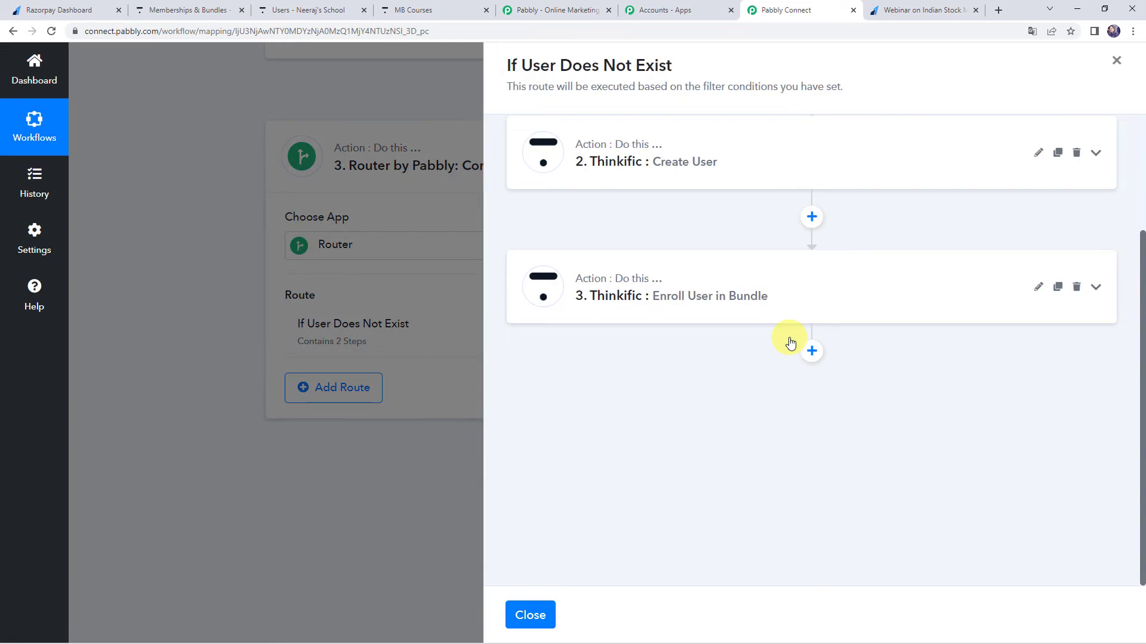
{"action": "left_click", "coordinate": [713, 309]}
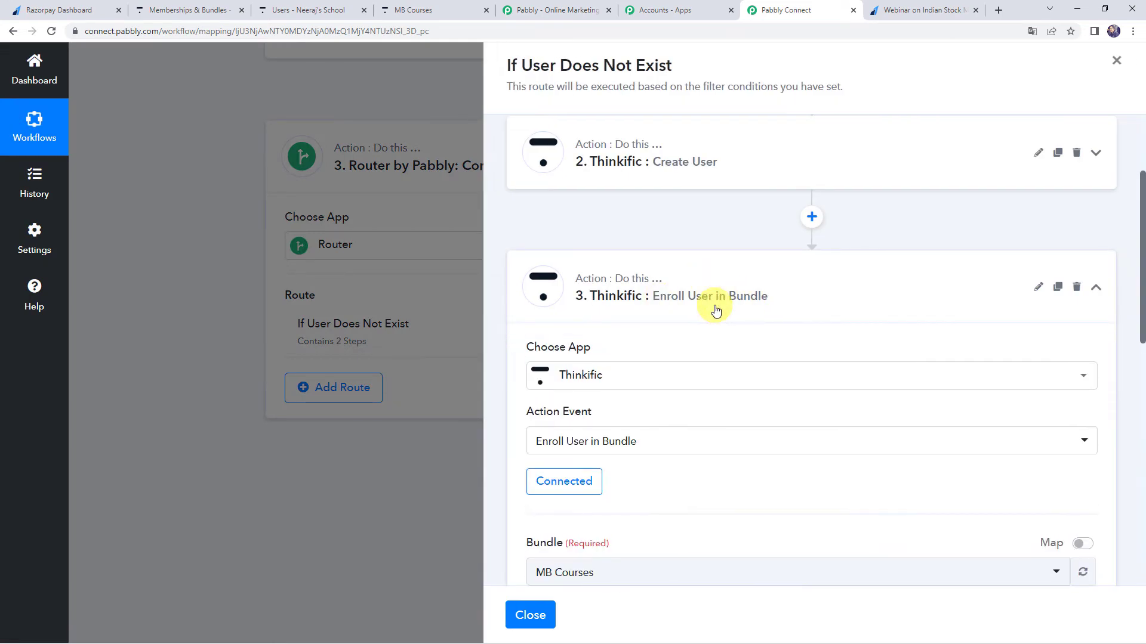
{"action": "scroll", "coordinate": [716, 310], "scroll_direction": "down", "scroll_amount": 8}
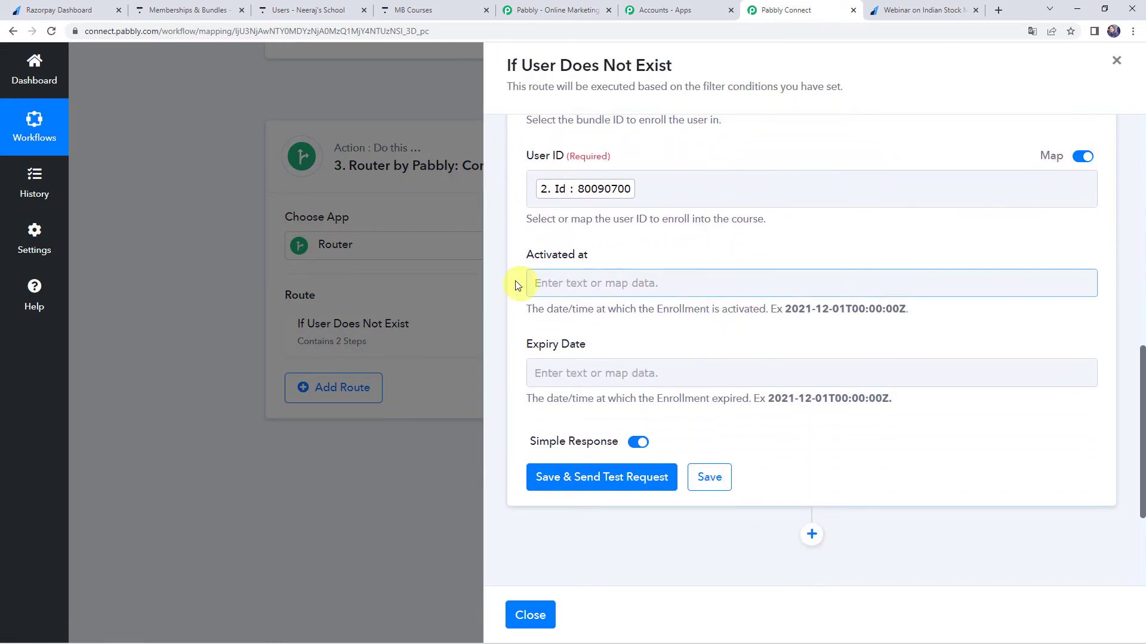
{"action": "left_click", "coordinate": [580, 281]}
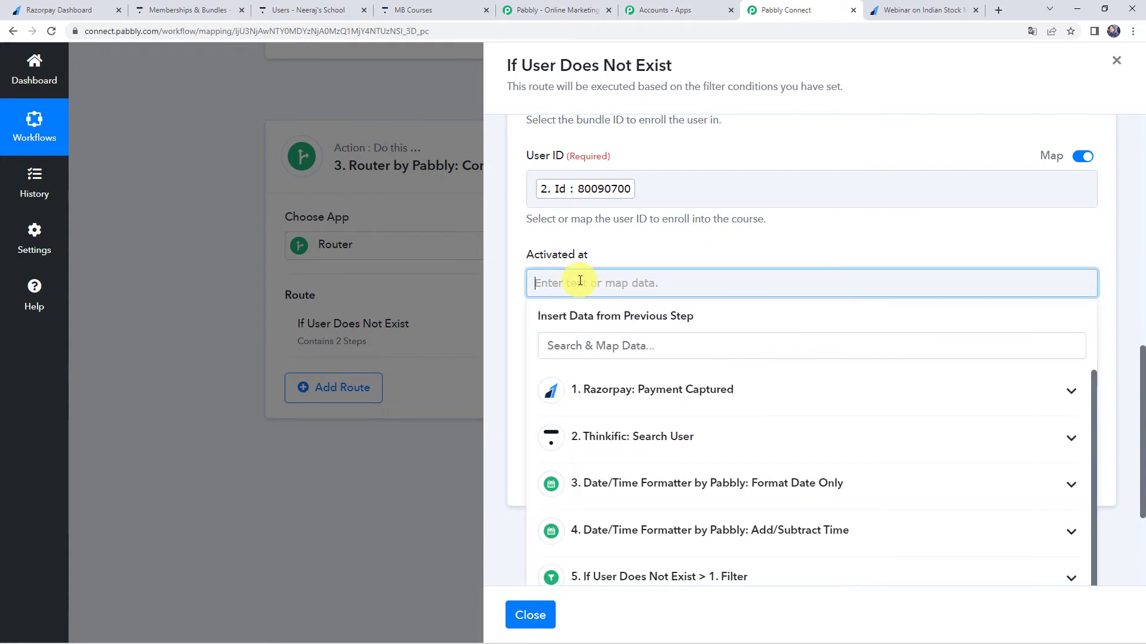
{"action": "left_click", "coordinate": [651, 487]}
{"action": "left_click", "coordinate": [634, 550]}
{"action": "left_click", "coordinate": [656, 287]}
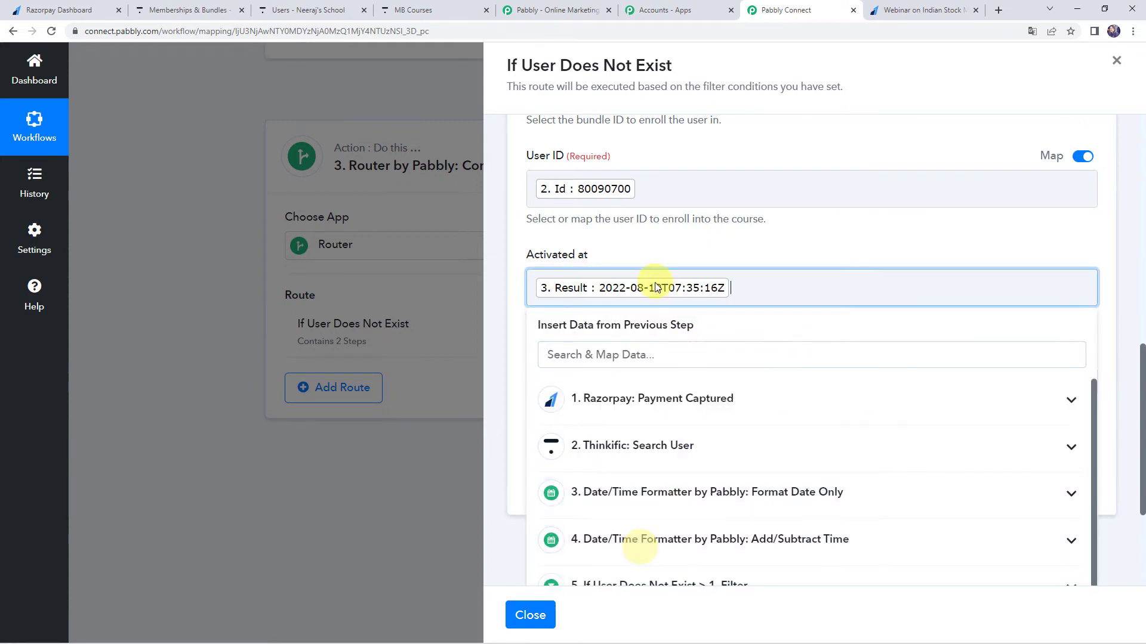
{"action": "left_click", "coordinate": [695, 258]}
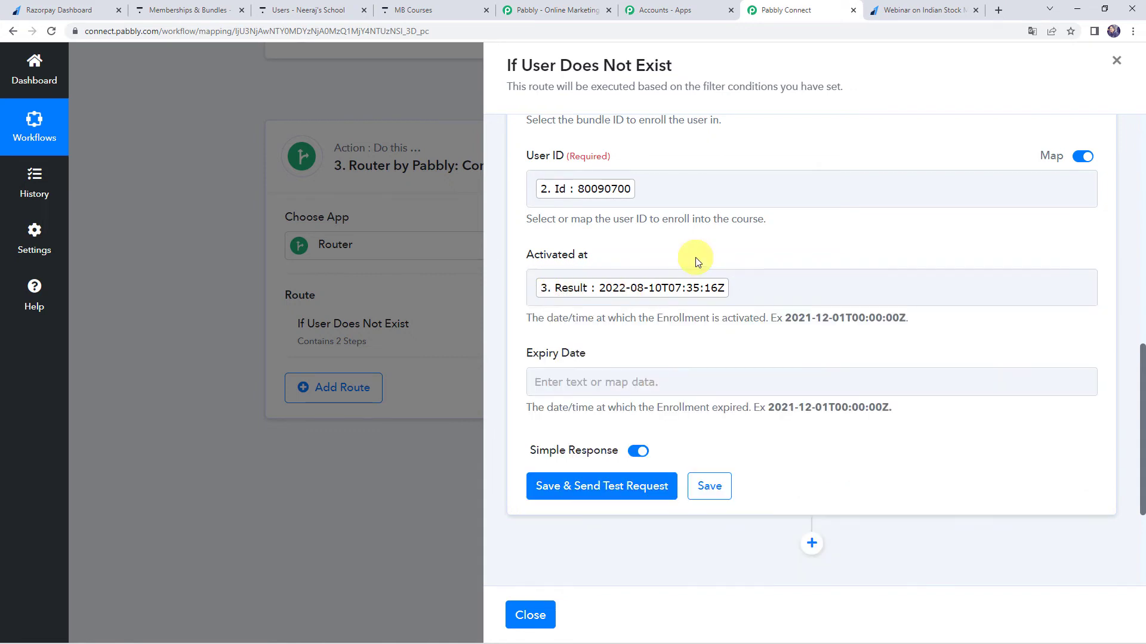
Map Expiry Date to the Add/Subtract Time Result and save the Enroll User in Bundle step with a test request.
{"action": "left_click", "coordinate": [571, 382]}
{"action": "scroll", "coordinate": [597, 358], "scroll_direction": "down", "scroll_amount": 2}
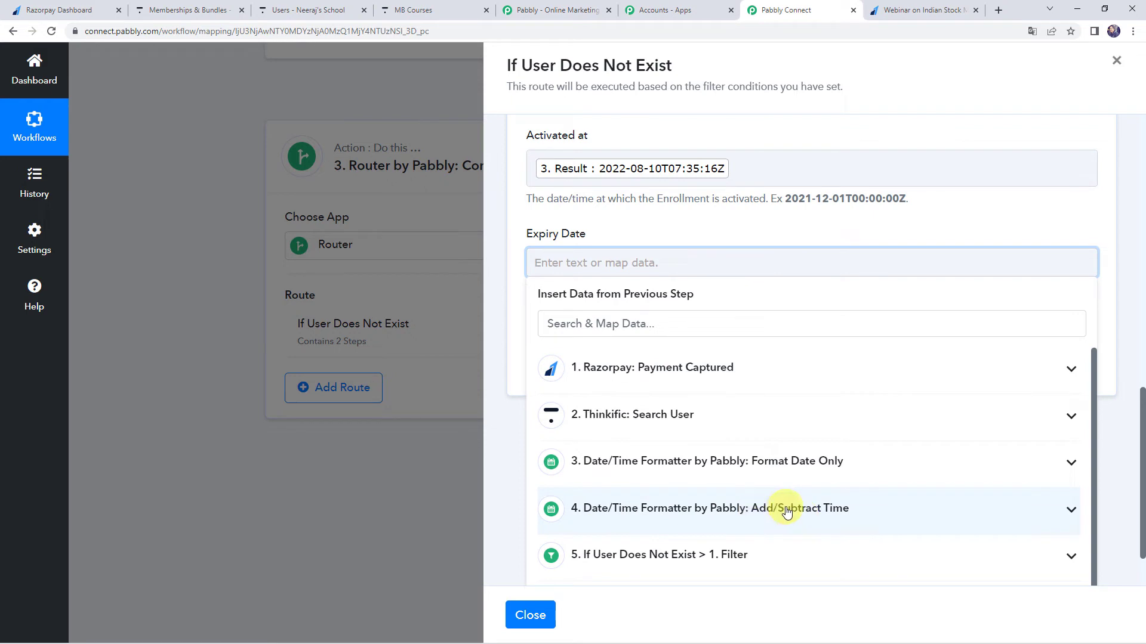
{"action": "left_click", "coordinate": [683, 518]}
{"action": "scroll", "coordinate": [686, 513], "scroll_direction": "down", "scroll_amount": 1}
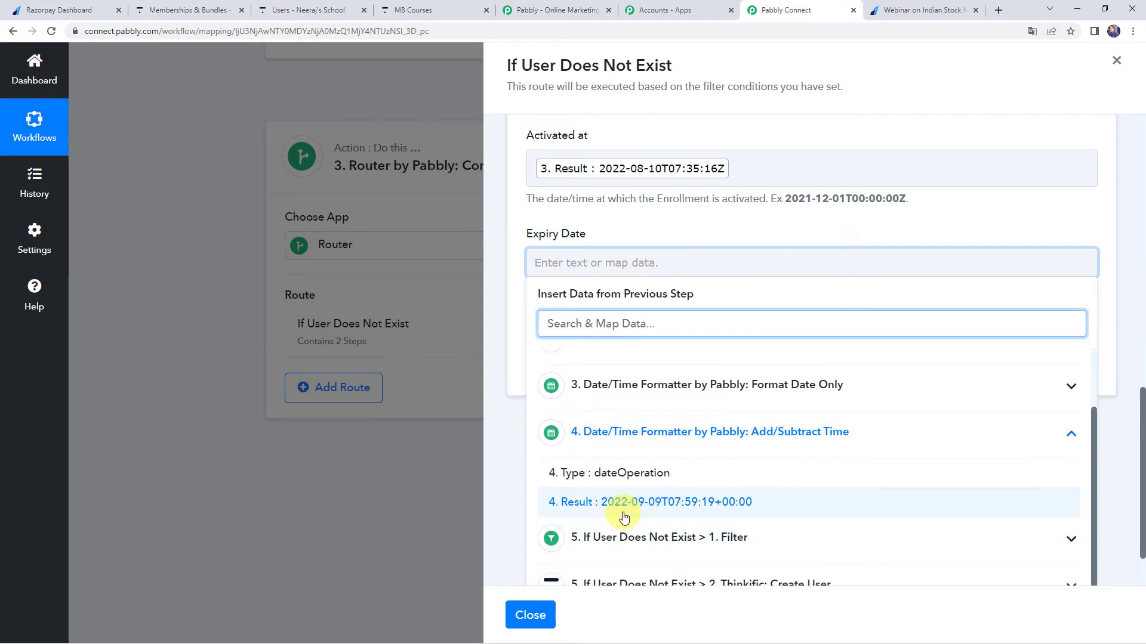
{"action": "left_click", "coordinate": [664, 501]}
{"action": "left_click", "coordinate": [618, 221]}
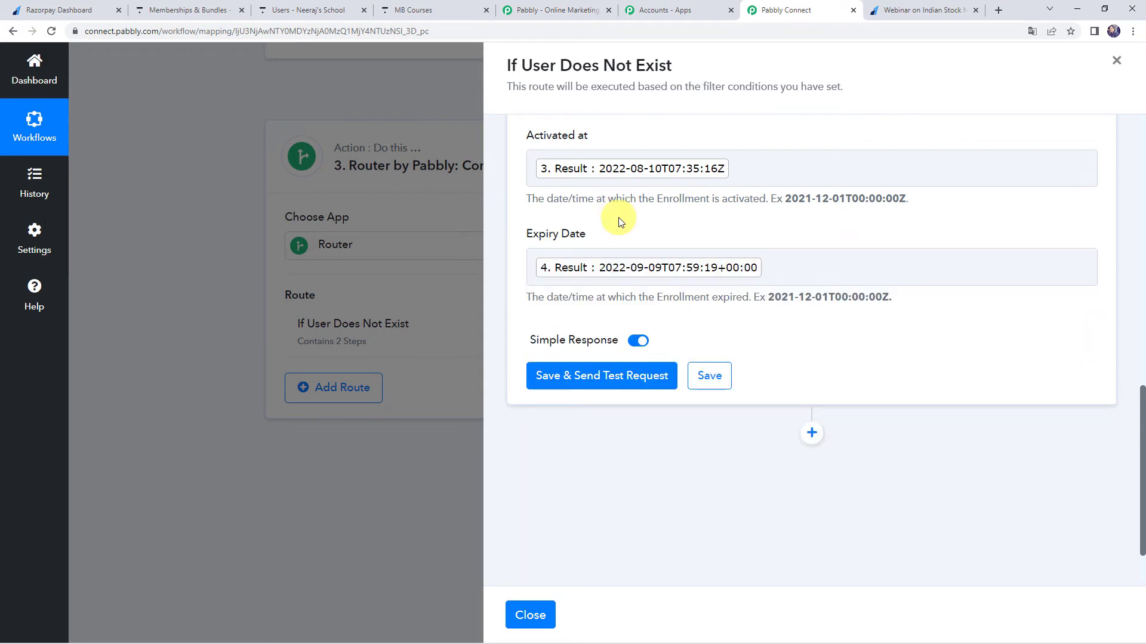
{"action": "left_click", "coordinate": [566, 378]}
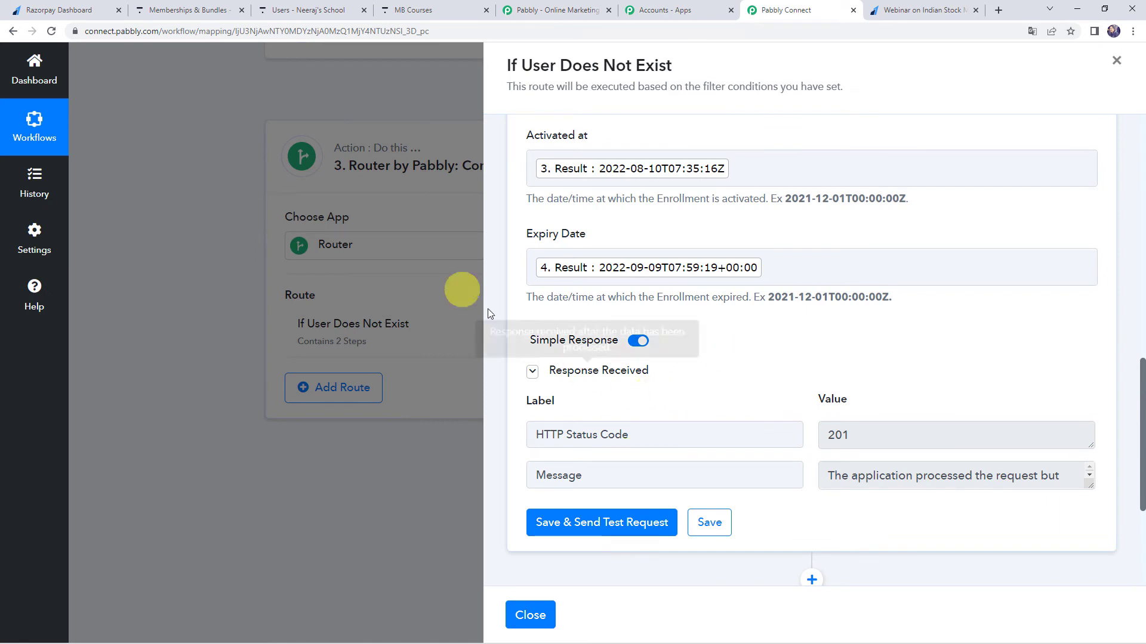
Switch to Thinkific, check the newest user's bundle enrollment and expiry date, and return to Pabbly Connect.
{"action": "left_click", "coordinate": [341, 11]}
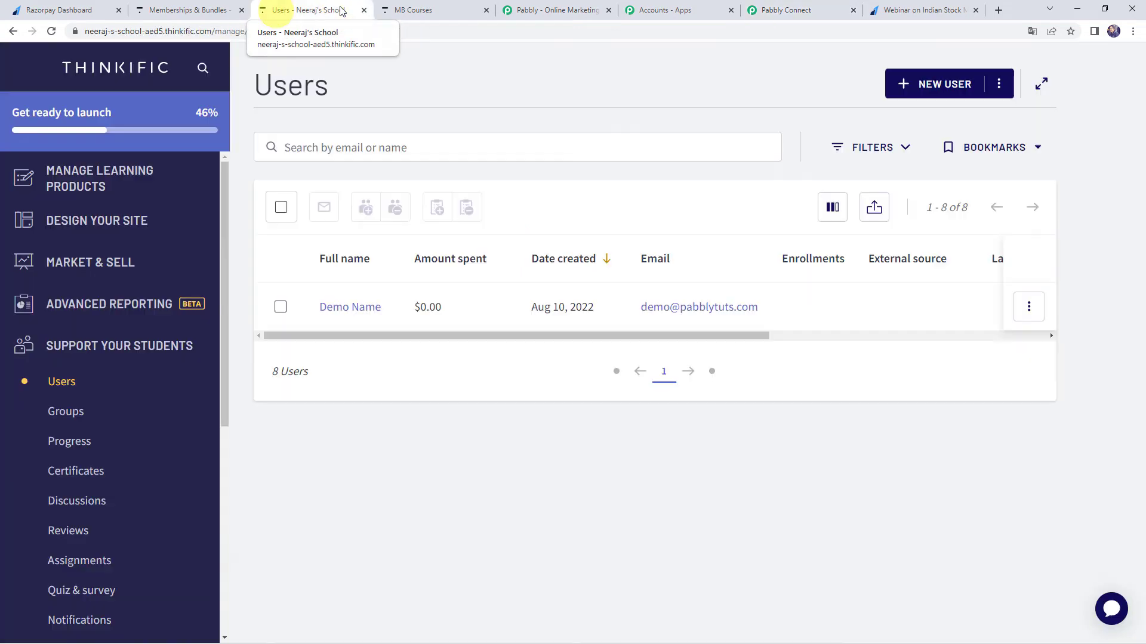
{"action": "left_click", "coordinate": [357, 307]}
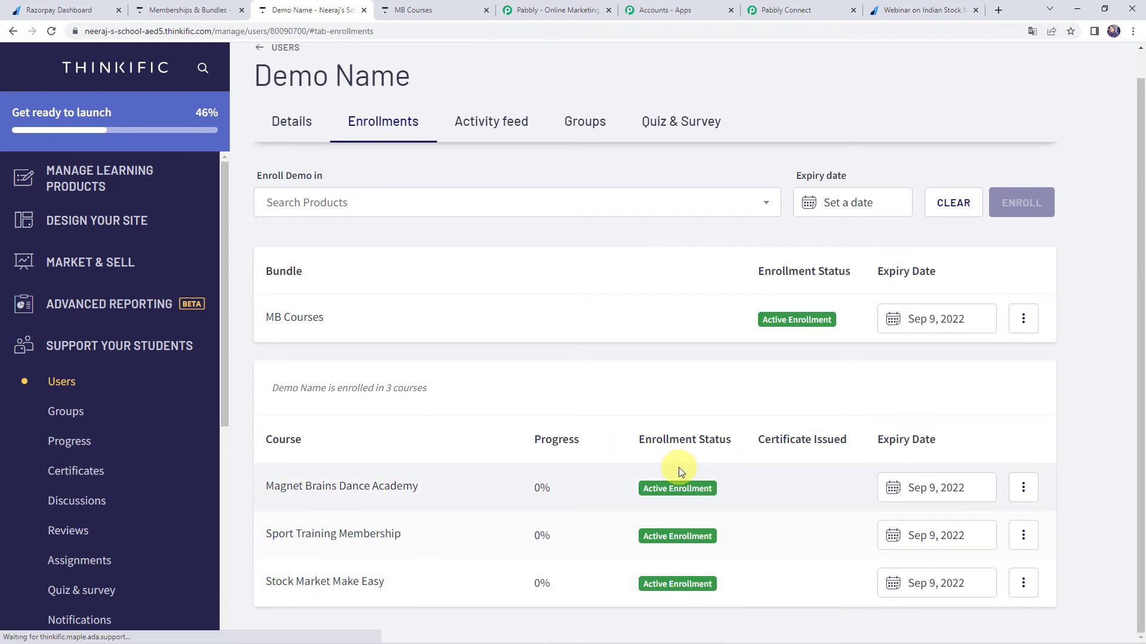
{"action": "left_click", "coordinate": [803, 9]}
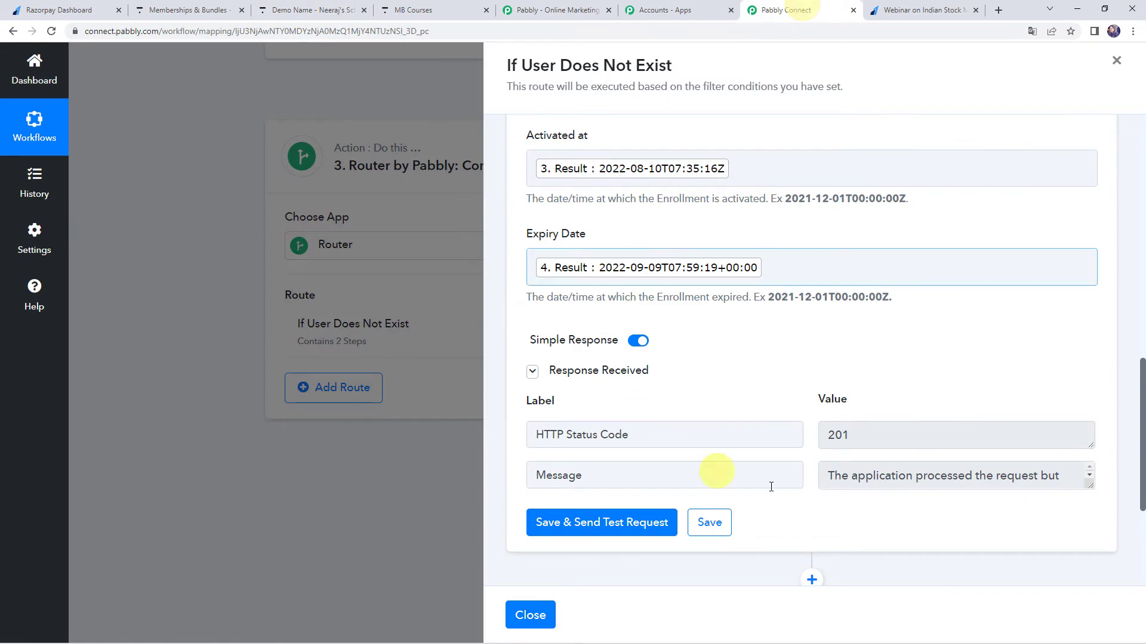
Save the Enroll User in Bundle step and close the If User Does Not Exist route.
{"action": "left_click", "coordinate": [712, 529]}
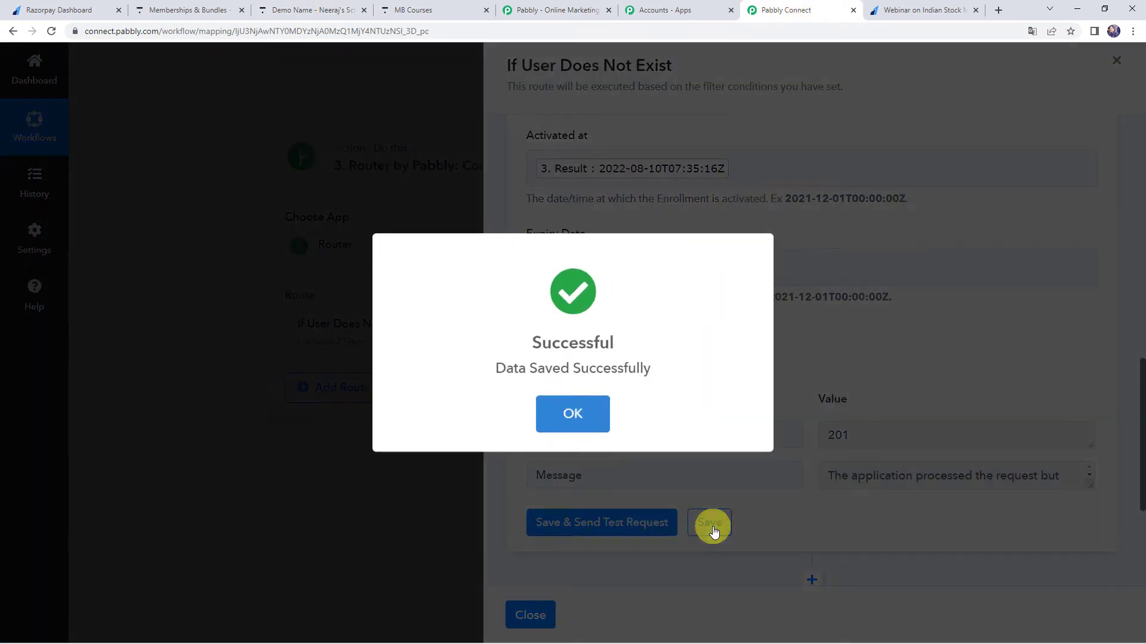
{"action": "left_click", "coordinate": [573, 409]}
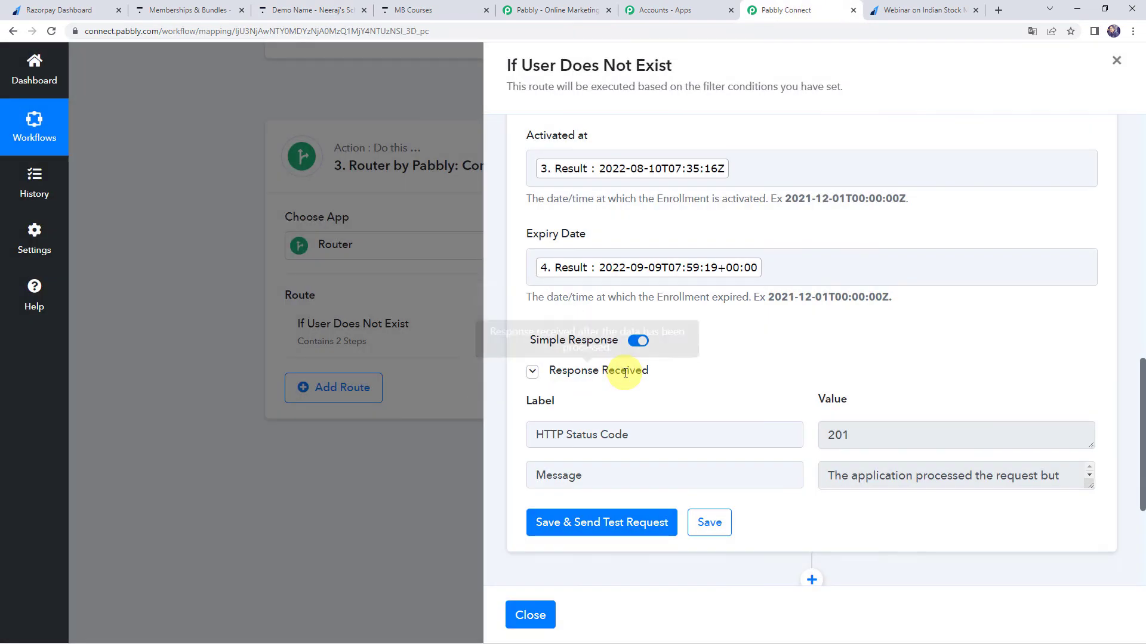
{"action": "left_click", "coordinate": [530, 616]}
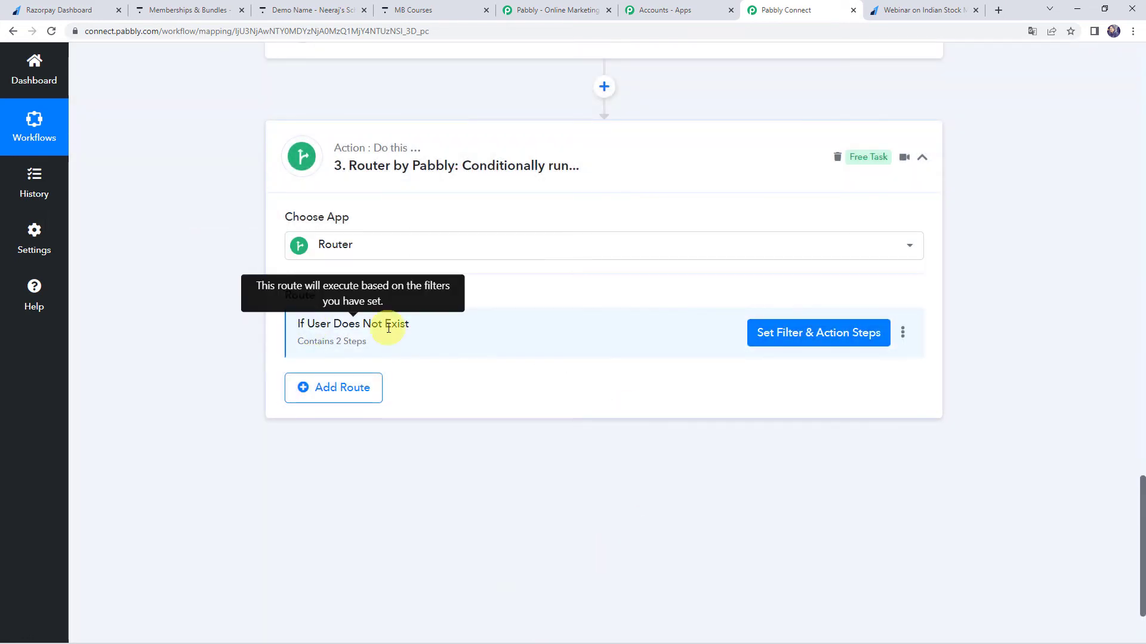
Add a second route to the Router and rename it If User Exist.
{"action": "left_click", "coordinate": [311, 392]}
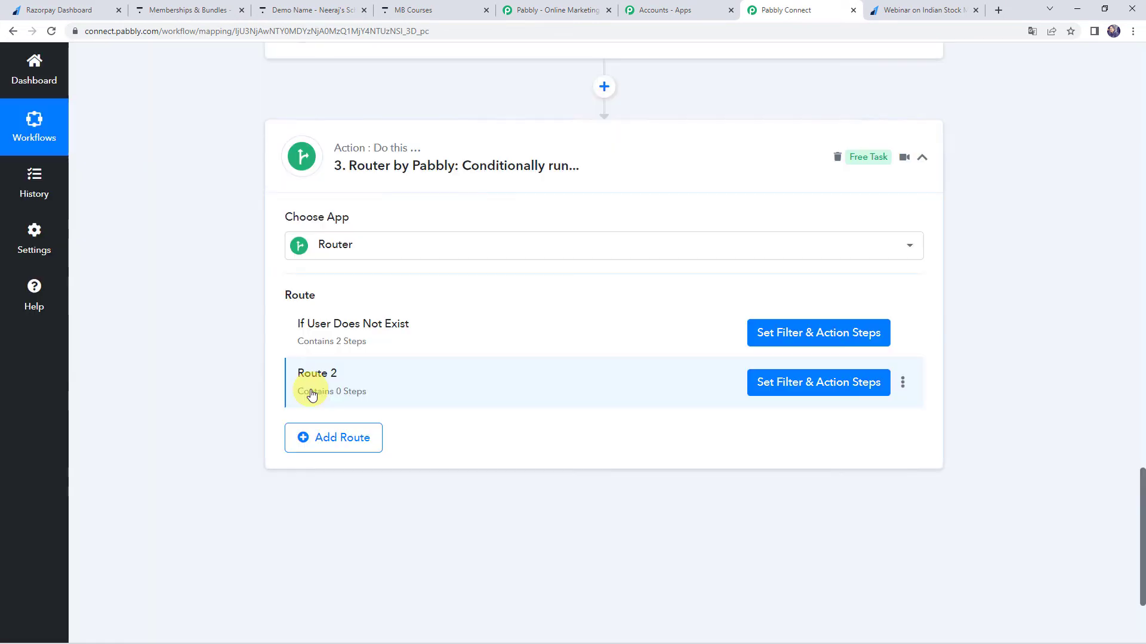
{"action": "left_click", "coordinate": [903, 384]}
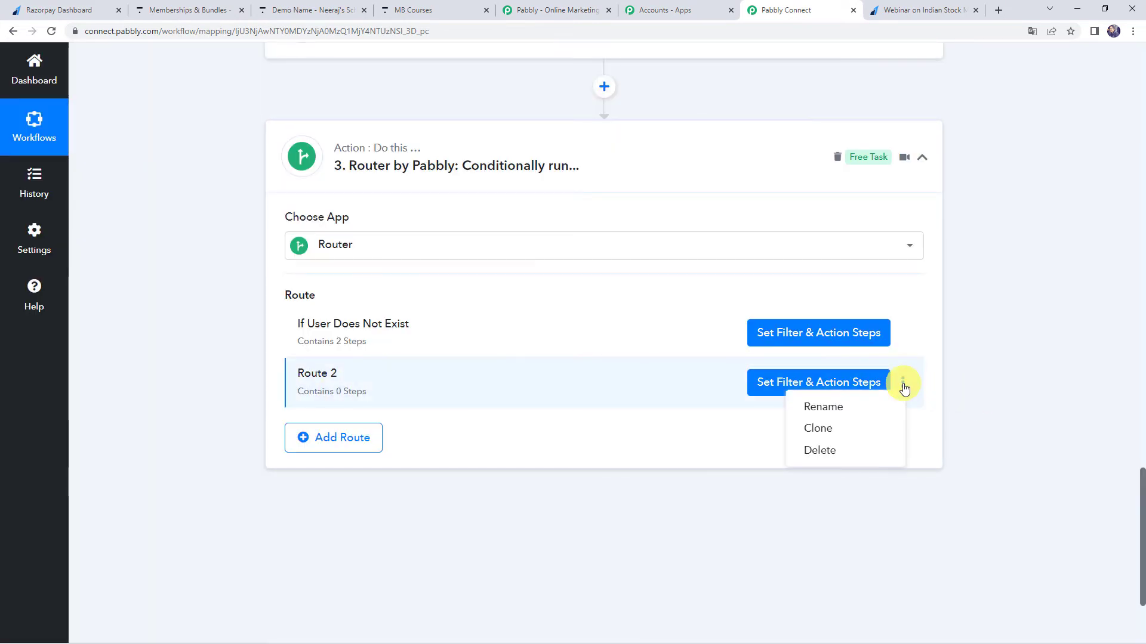
{"action": "left_click", "coordinate": [822, 405]}
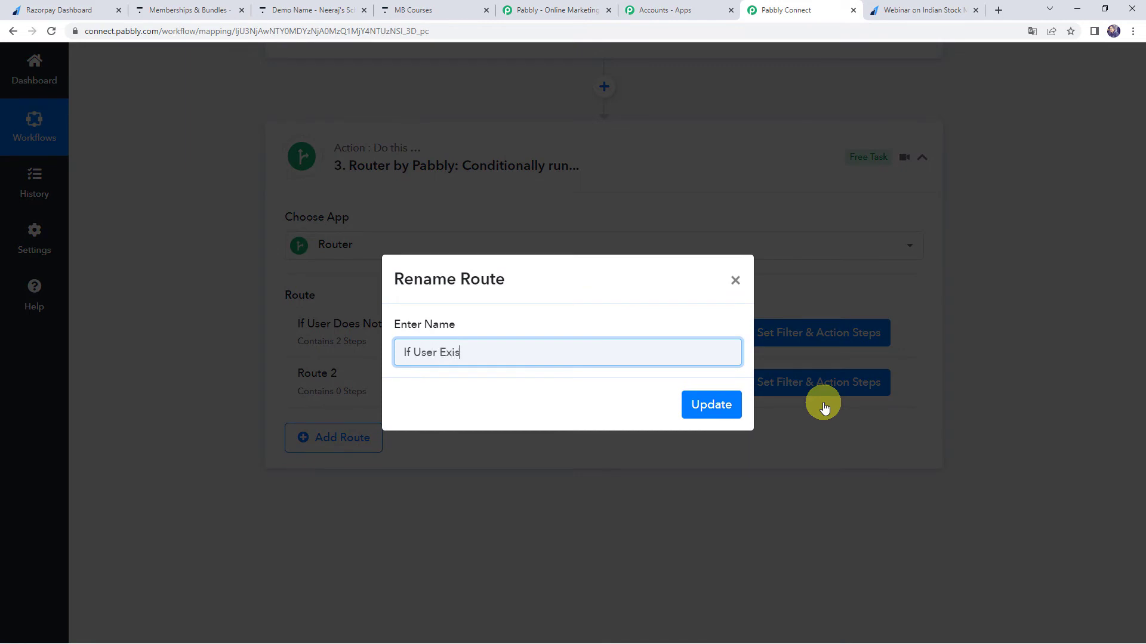
{"action": "left_click", "coordinate": [710, 404]}
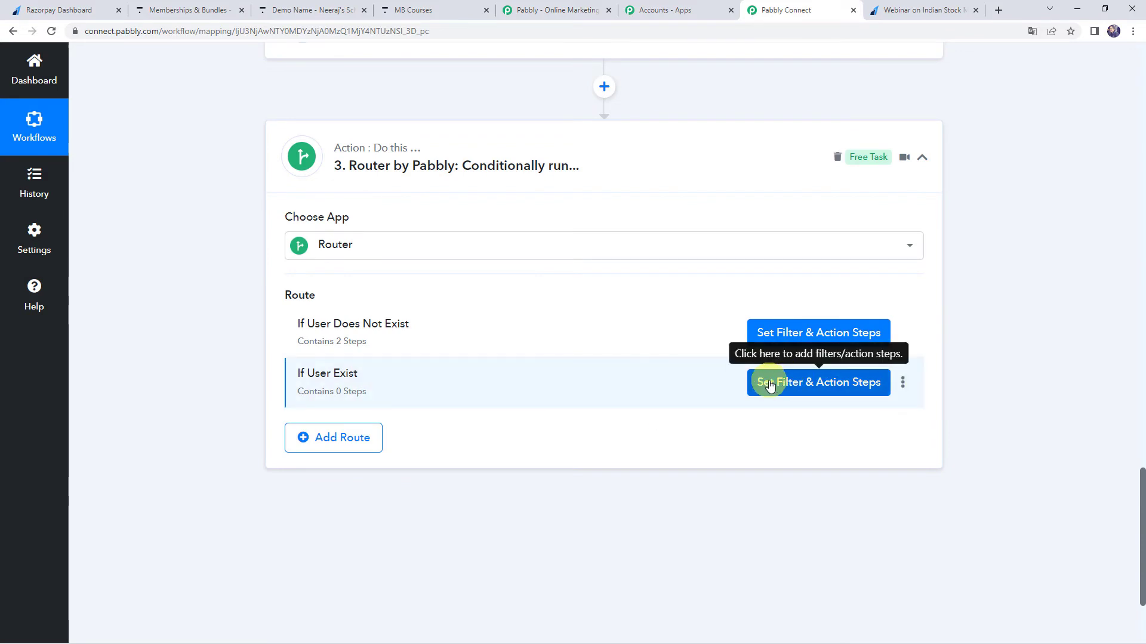
Set the If User Exist filter to Search User's Meta Pagination Total Items, Does not equal to, 0, and save it with a test request.
{"action": "left_click", "coordinate": [834, 385]}
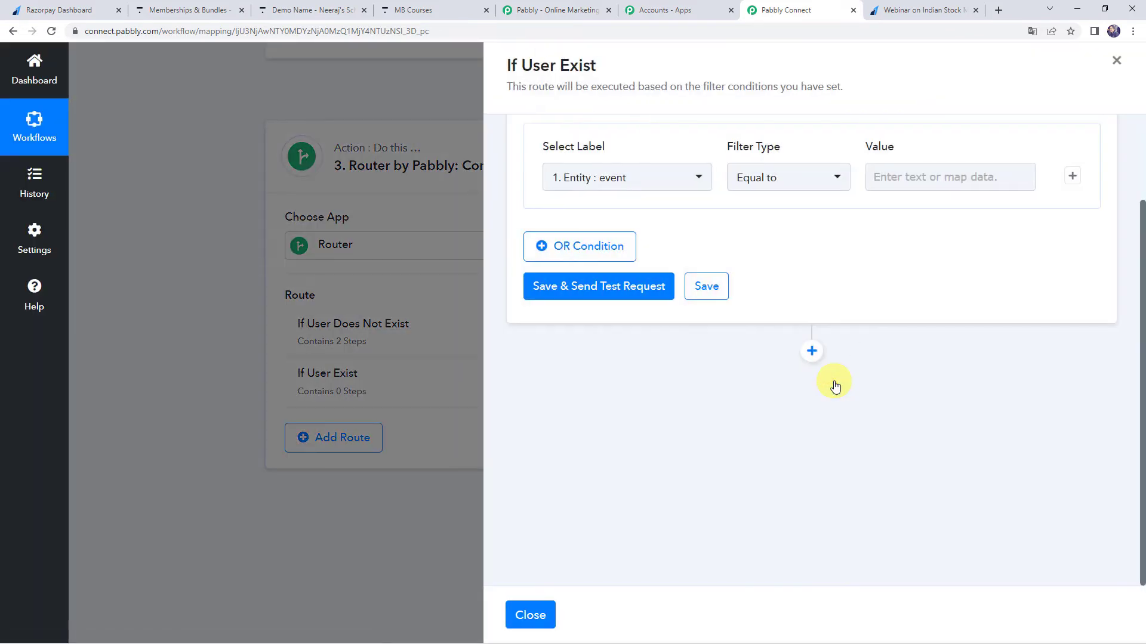
{"action": "left_click", "coordinate": [633, 194]}
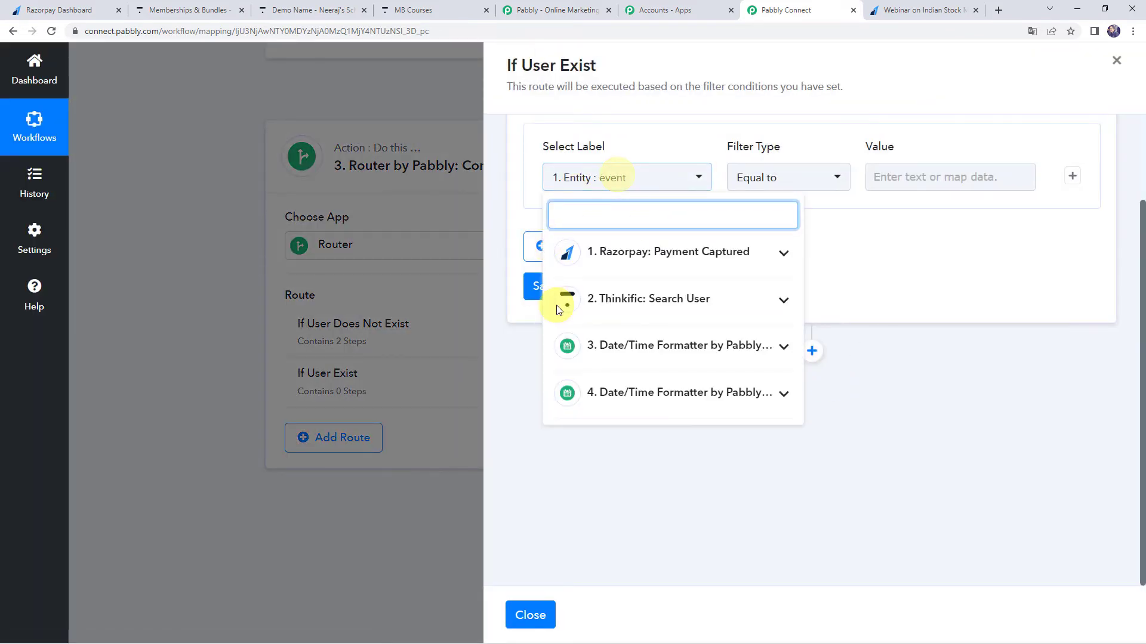
{"action": "left_click", "coordinate": [657, 297]}
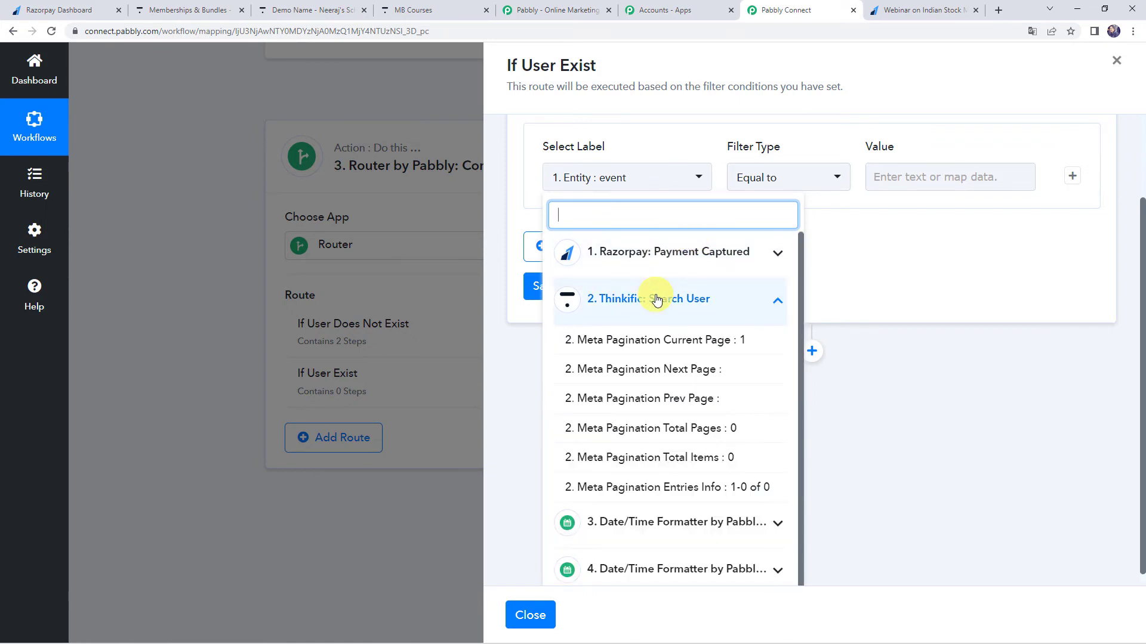
{"action": "left_click", "coordinate": [704, 460]}
{"action": "left_click", "coordinate": [813, 180]}
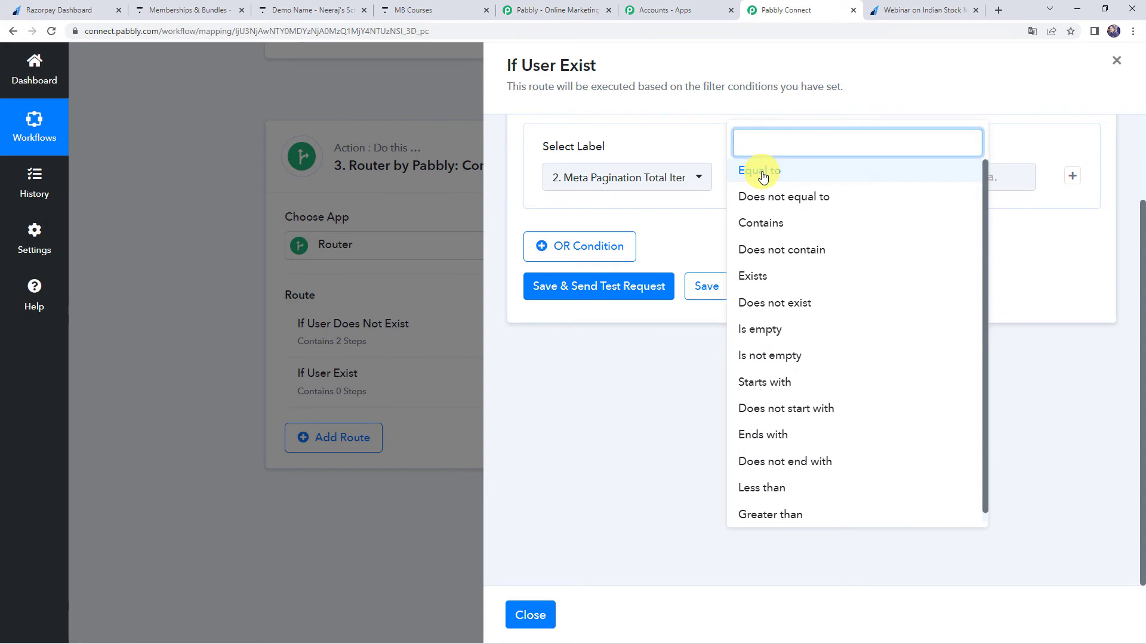
{"action": "left_click", "coordinate": [785, 201]}
{"action": "left_click", "coordinate": [917, 175]}
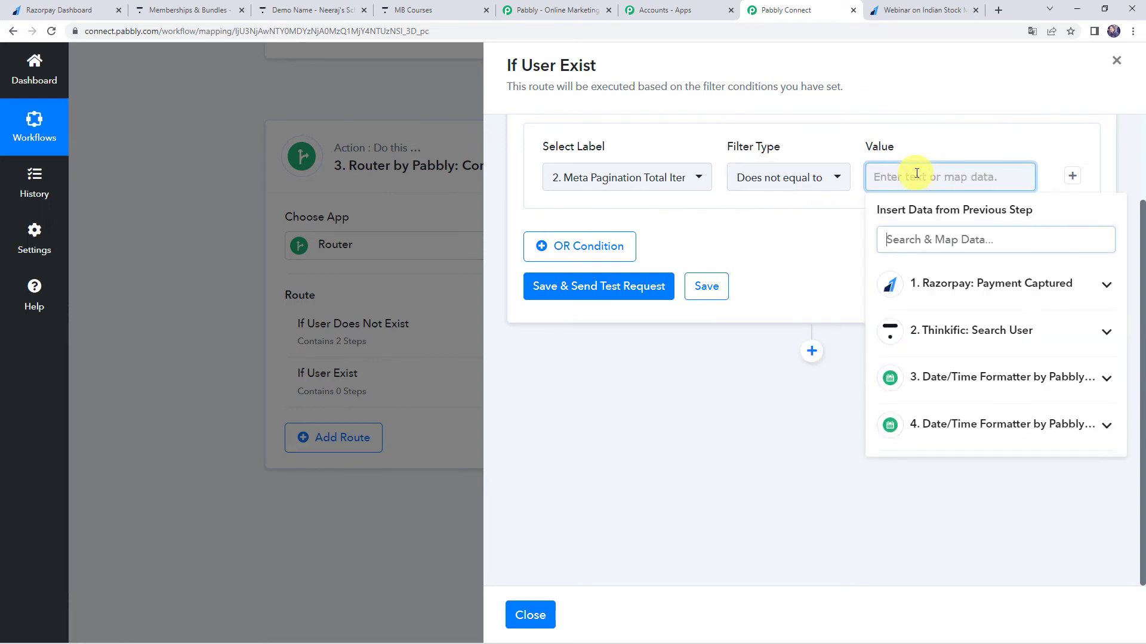
{"action": "type", "text": "0"}
{"action": "left_click", "coordinate": [799, 222]}
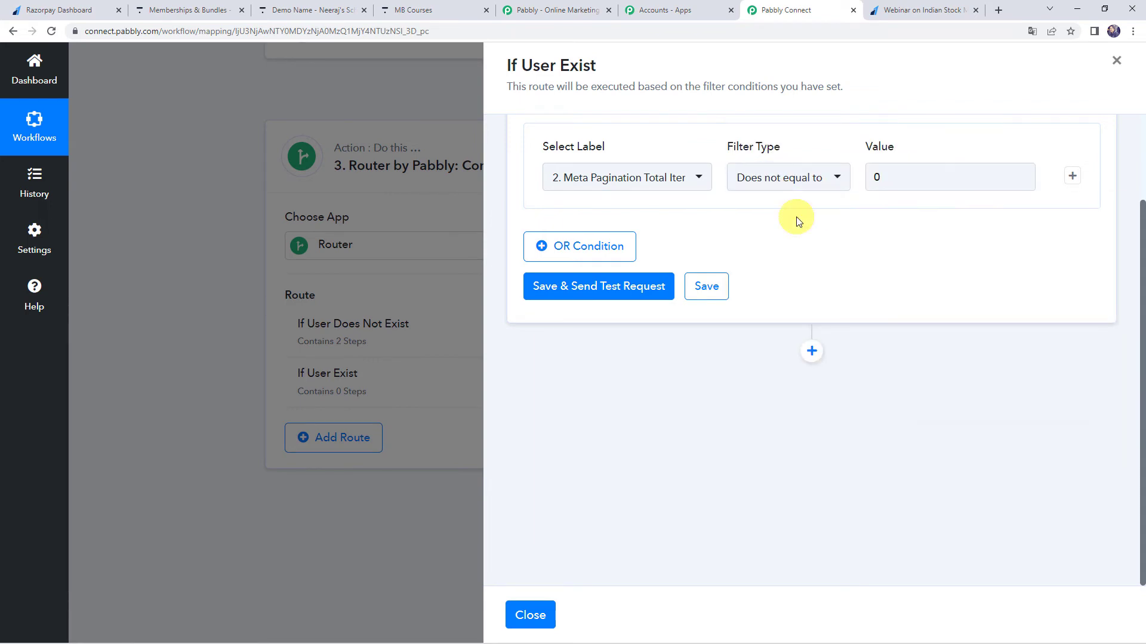
{"action": "left_click", "coordinate": [567, 286]}
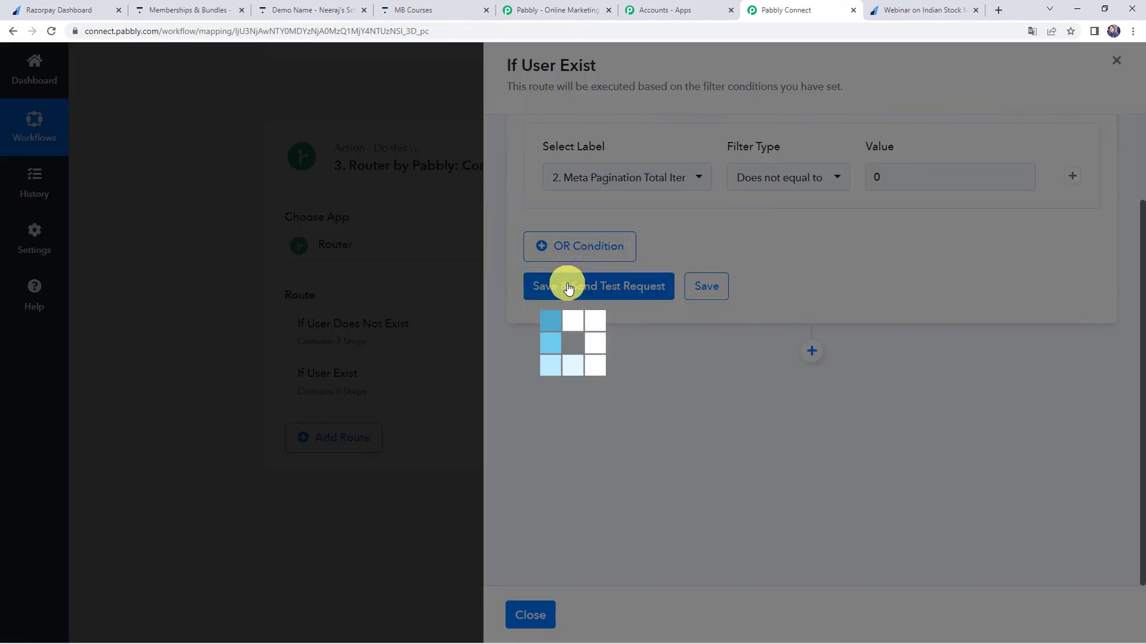
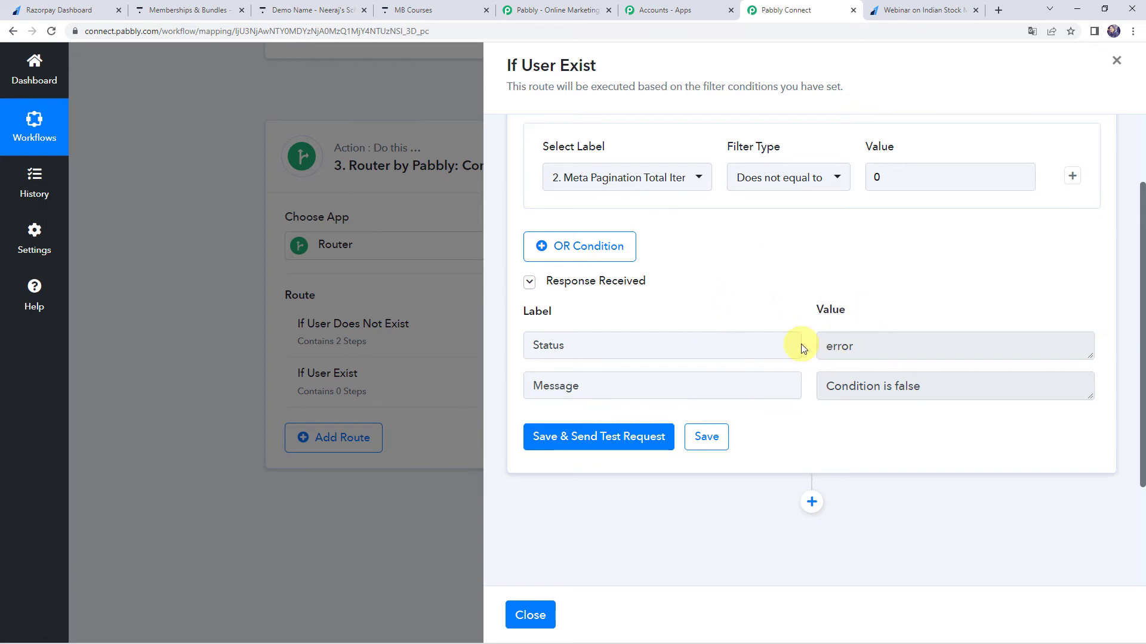
Add a Thinkific action step with the Enroll User in Bundle event to the If User Exist route.
{"action": "scroll", "coordinate": [801, 344], "scroll_direction": "down", "scroll_amount": 3}
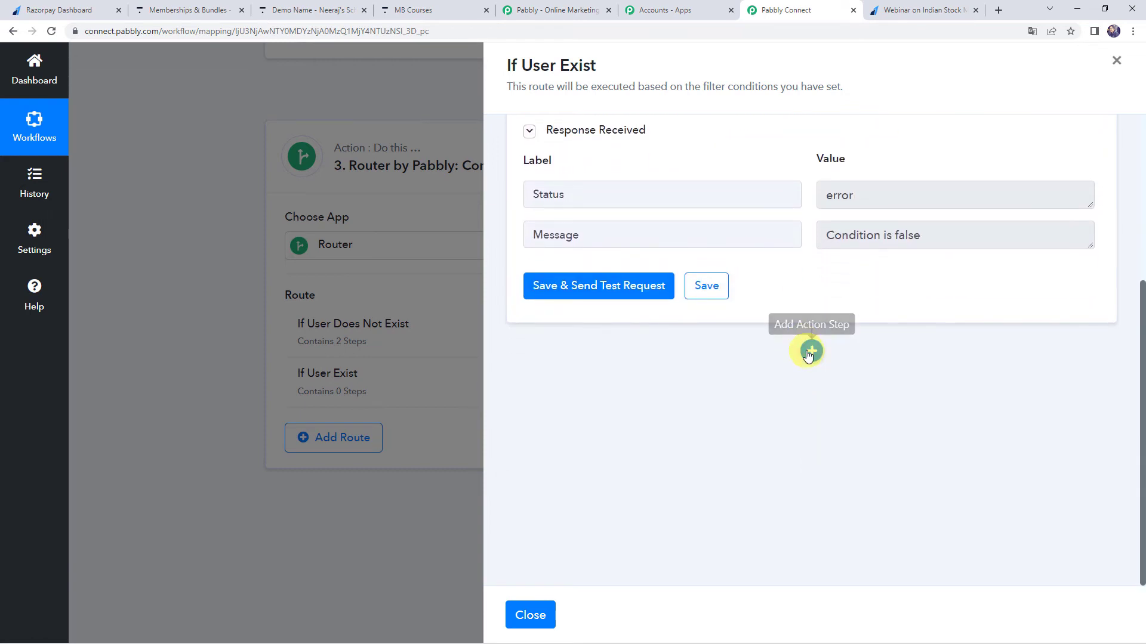
{"action": "left_click", "coordinate": [810, 352]}
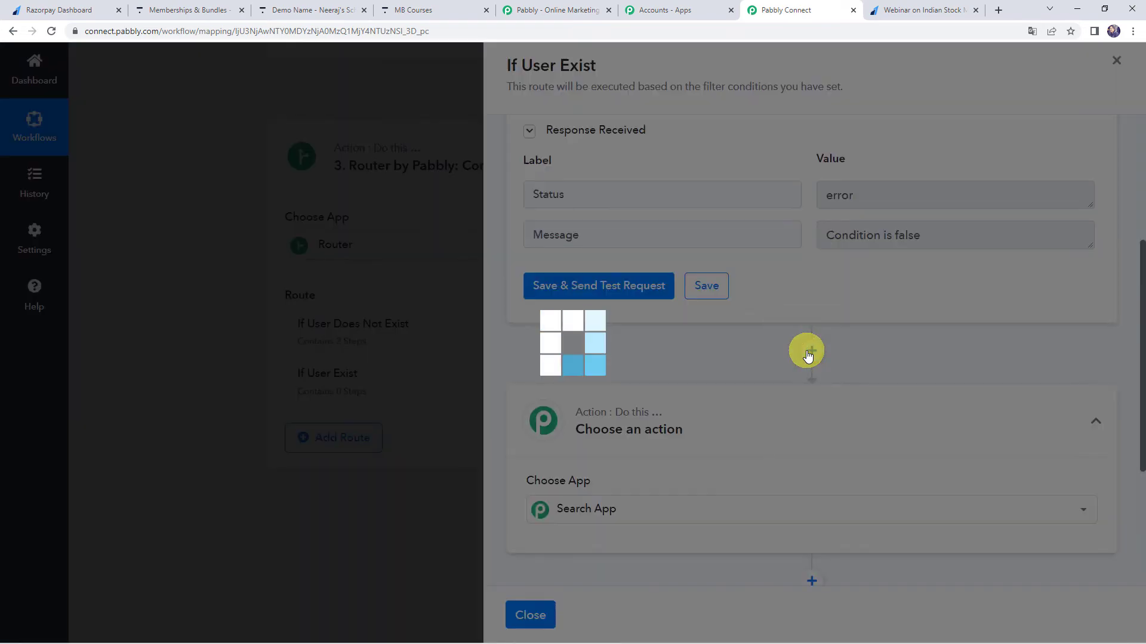
{"action": "type", "text": "thi"}
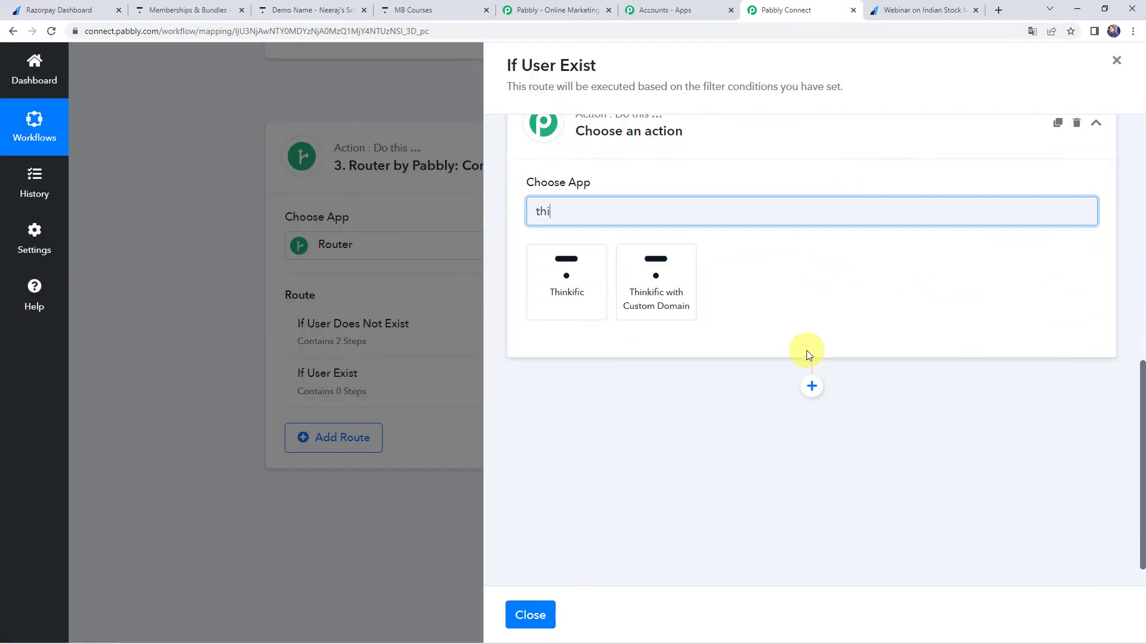
{"action": "left_click", "coordinate": [586, 290]}
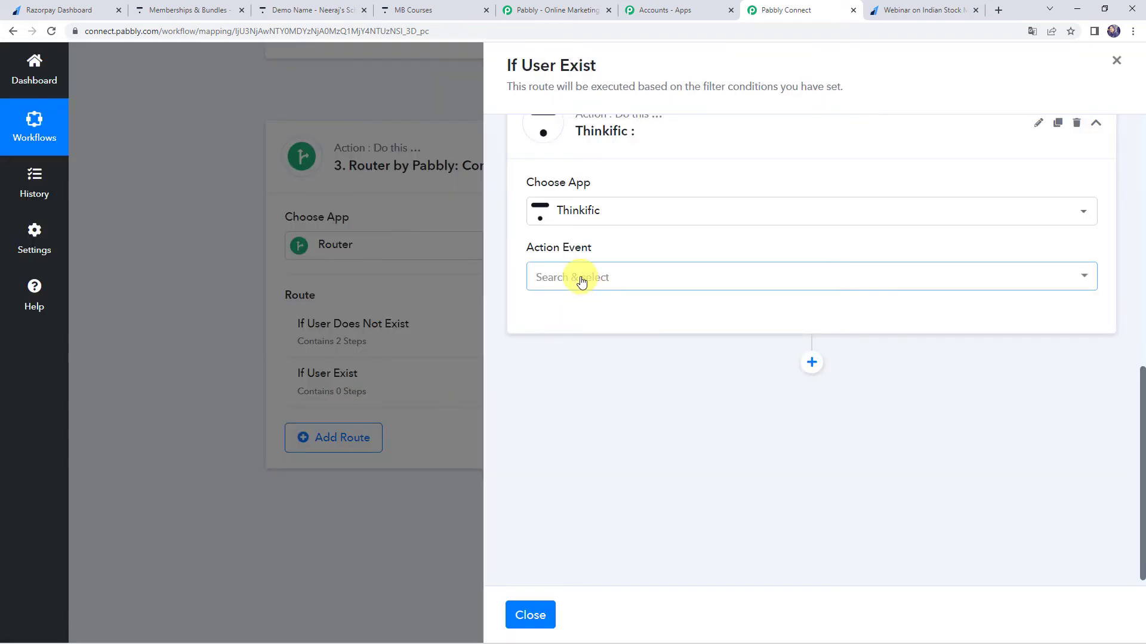
{"action": "left_click", "coordinate": [580, 277]}
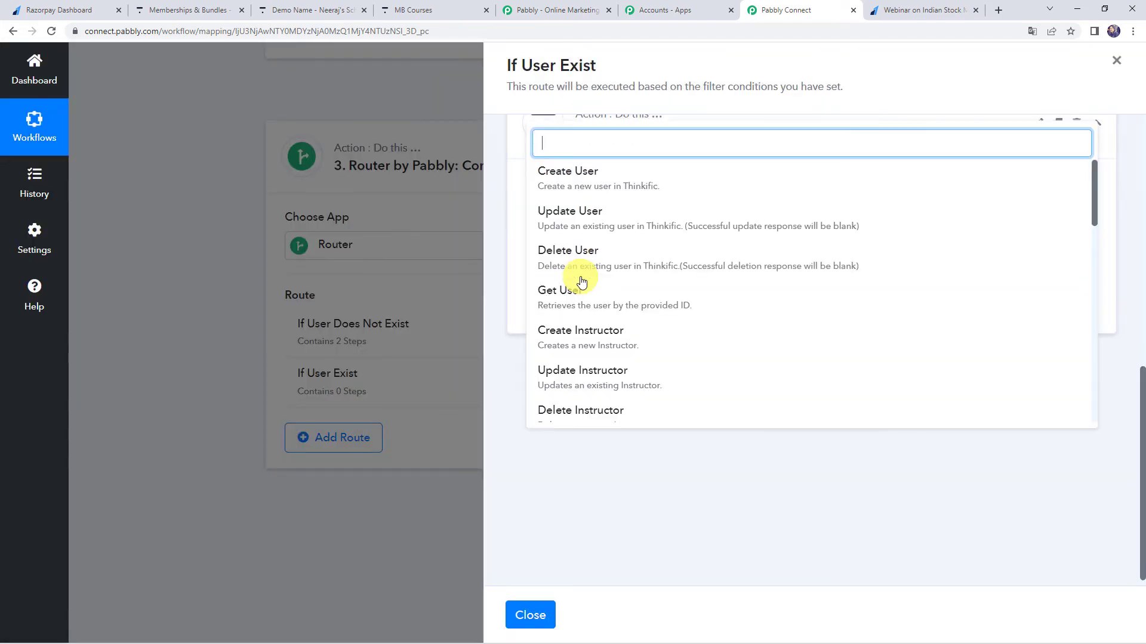
{"action": "scroll", "coordinate": [582, 286], "scroll_direction": "down", "scroll_amount": 2}
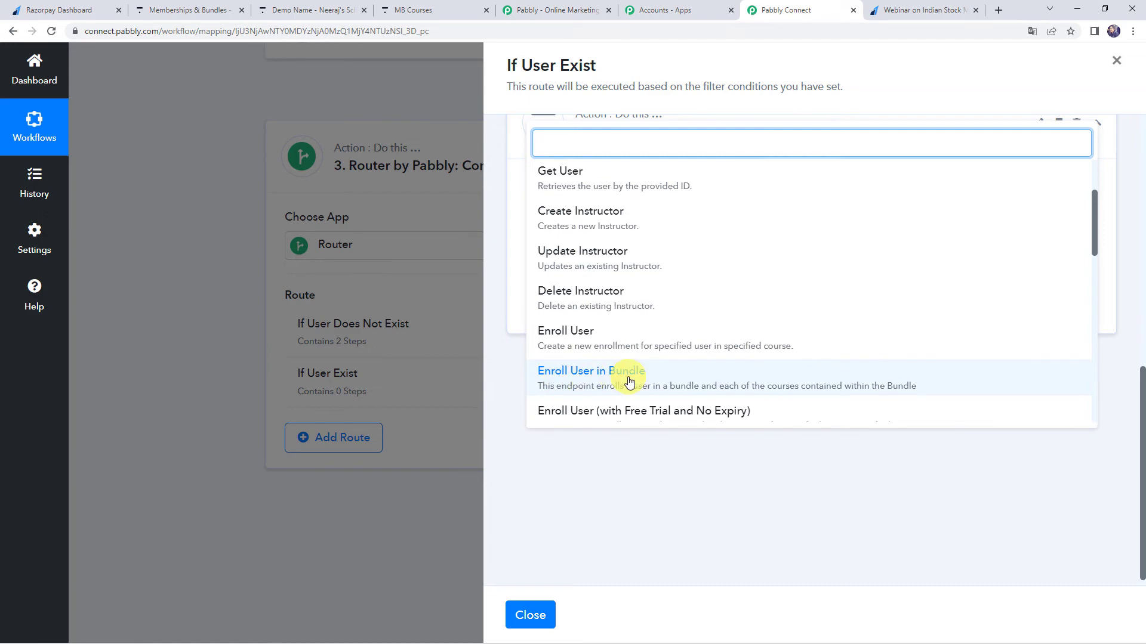
{"action": "left_click", "coordinate": [630, 381]}
Connect the new Thinkific action using the existing connection Thinkific #6.
{"action": "left_click", "coordinate": [573, 317]}
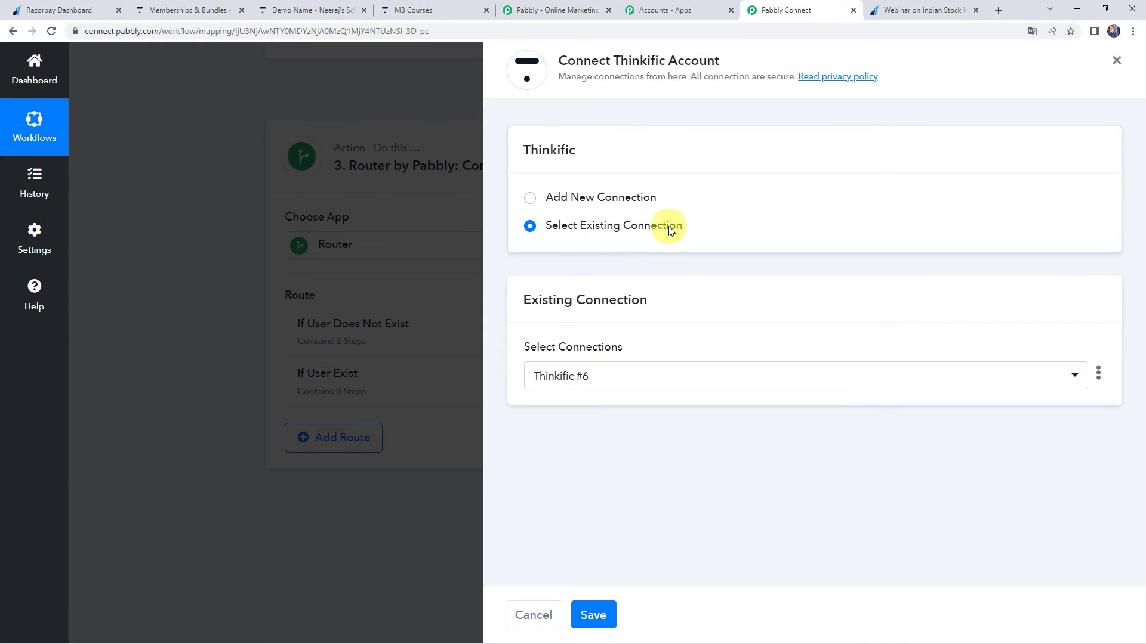
{"action": "left_click", "coordinate": [597, 612]}
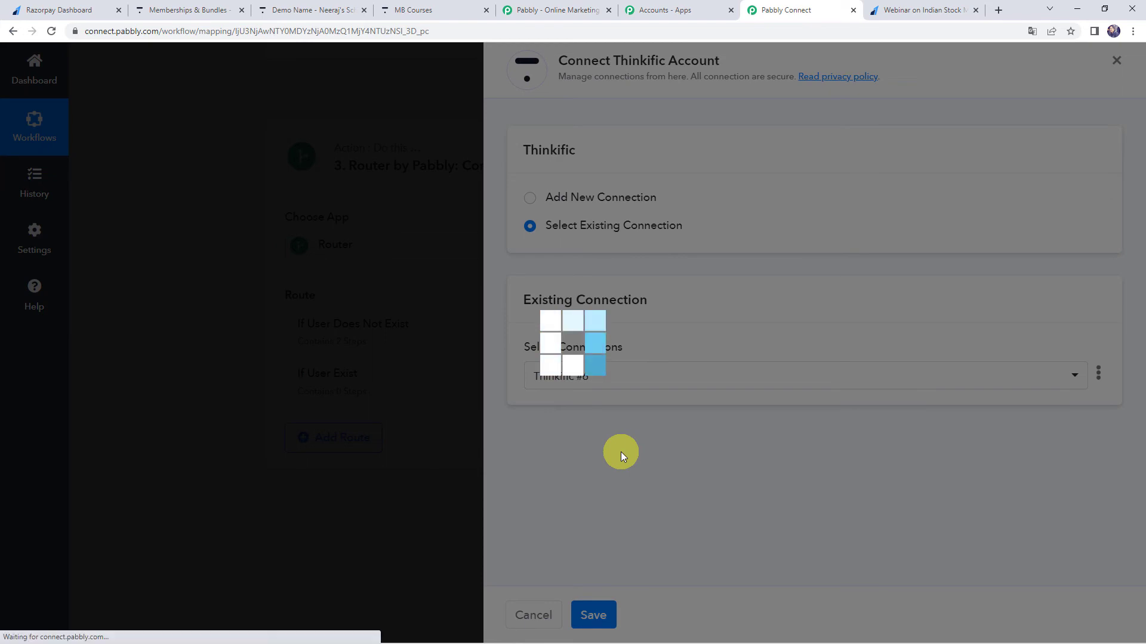
{"action": "scroll", "coordinate": [597, 389], "scroll_direction": "down", "scroll_amount": 1}
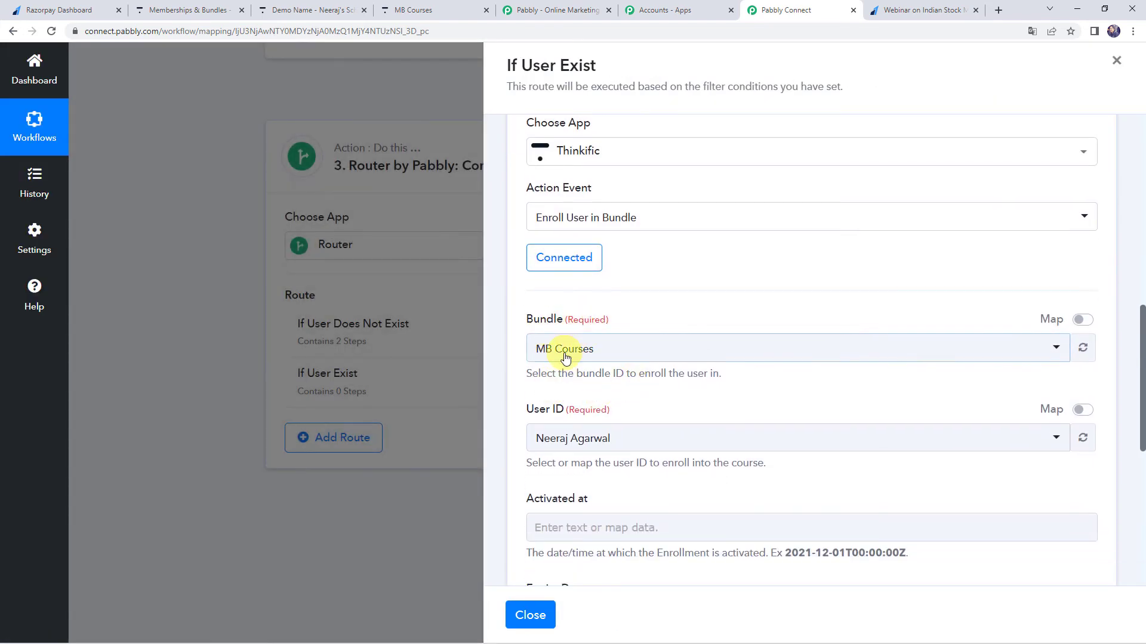
Save the Enroll User in Bundle step without a test request and close the If User Exist route.
{"action": "scroll", "coordinate": [609, 356], "scroll_direction": "down", "scroll_amount": 4}
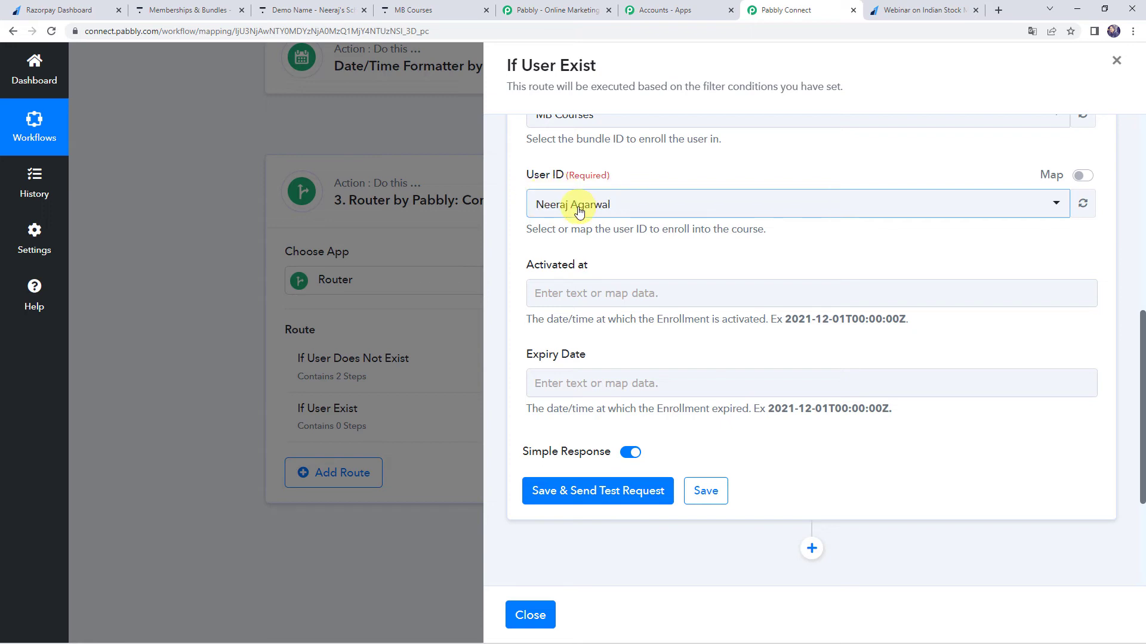
{"action": "left_click", "coordinate": [704, 493]}
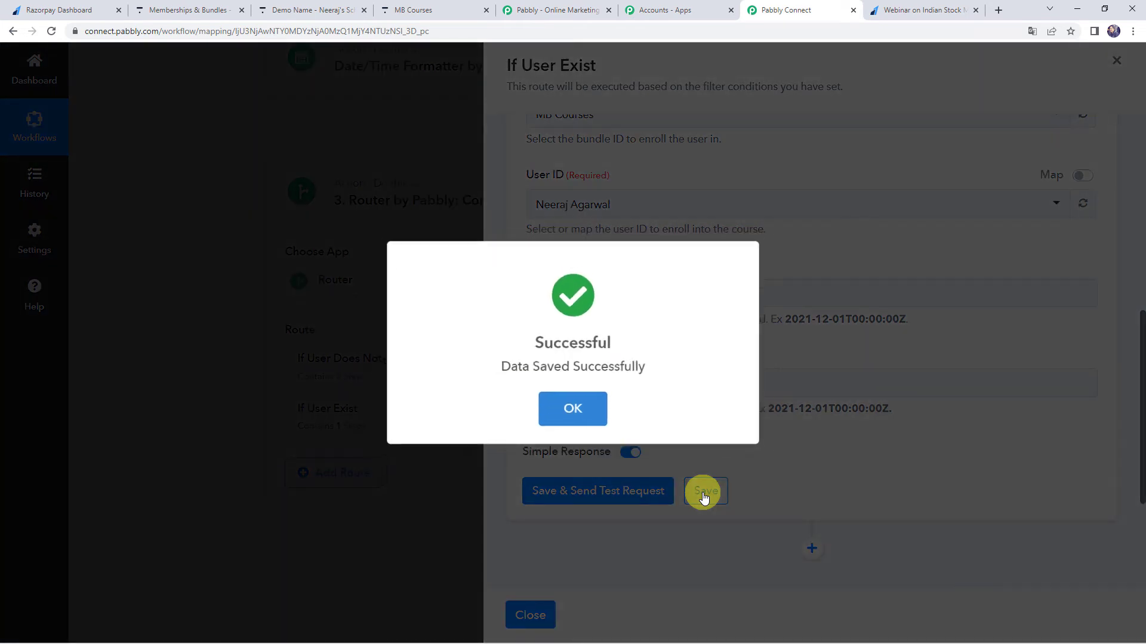
{"action": "left_click", "coordinate": [564, 406]}
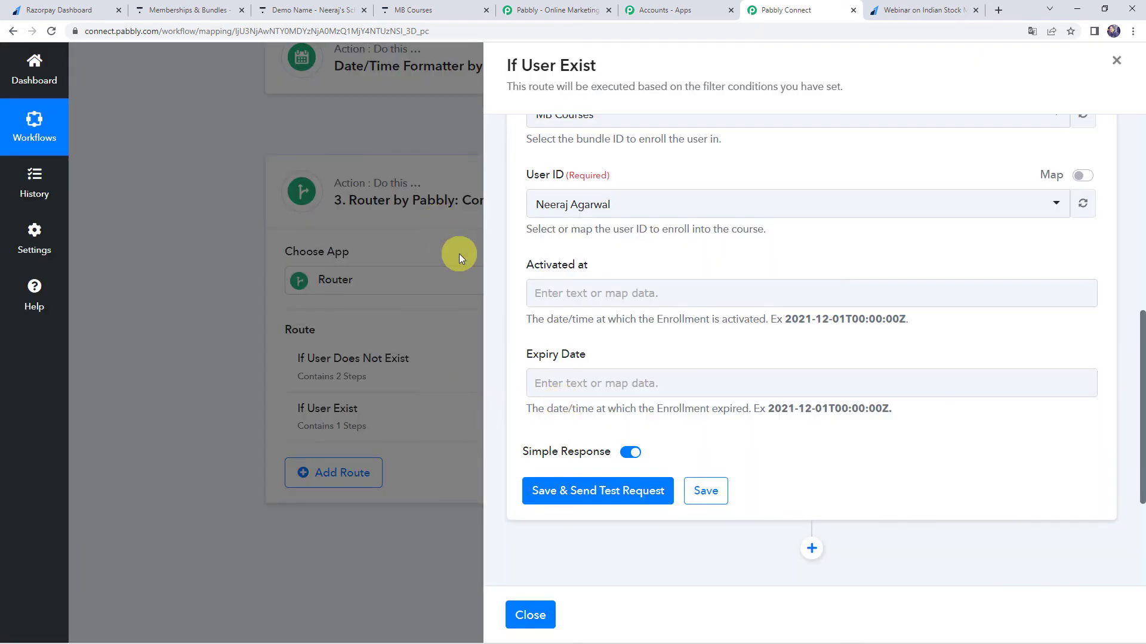
{"action": "left_click", "coordinate": [540, 617]}
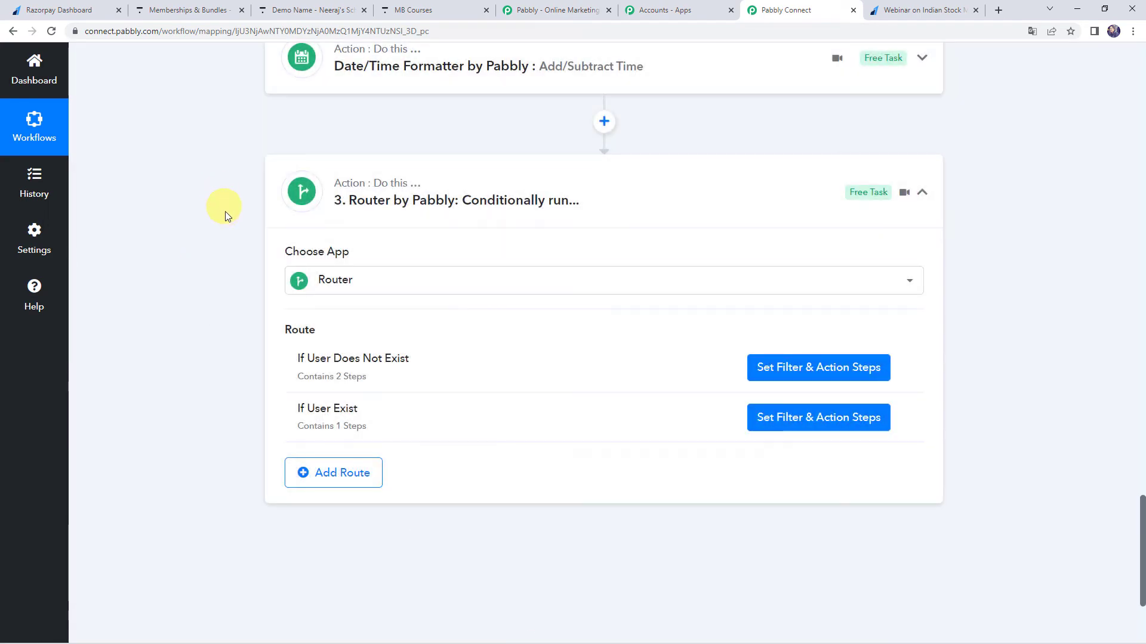
Resend the test request of the Thinkific Search User step and check the Items 0 Id field in its response.
{"action": "scroll", "coordinate": [227, 227], "scroll_direction": "up", "scroll_amount": 9}
{"action": "scroll", "coordinate": [228, 232], "scroll_direction": "up", "scroll_amount": 9}
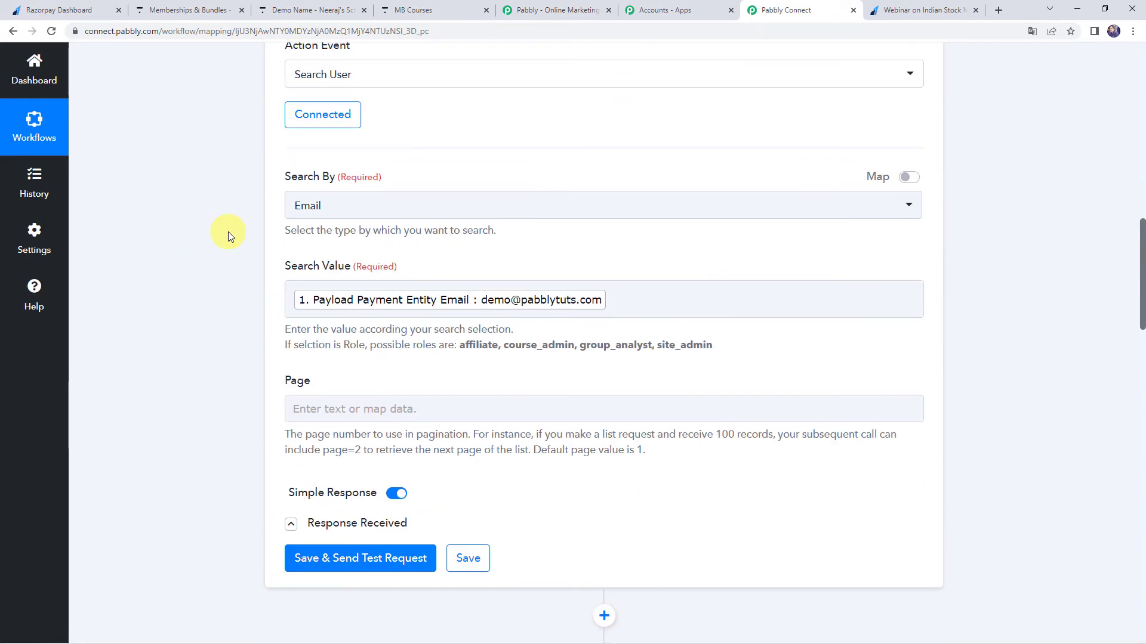
{"action": "scroll", "coordinate": [466, 190], "scroll_direction": "down", "scroll_amount": 4}
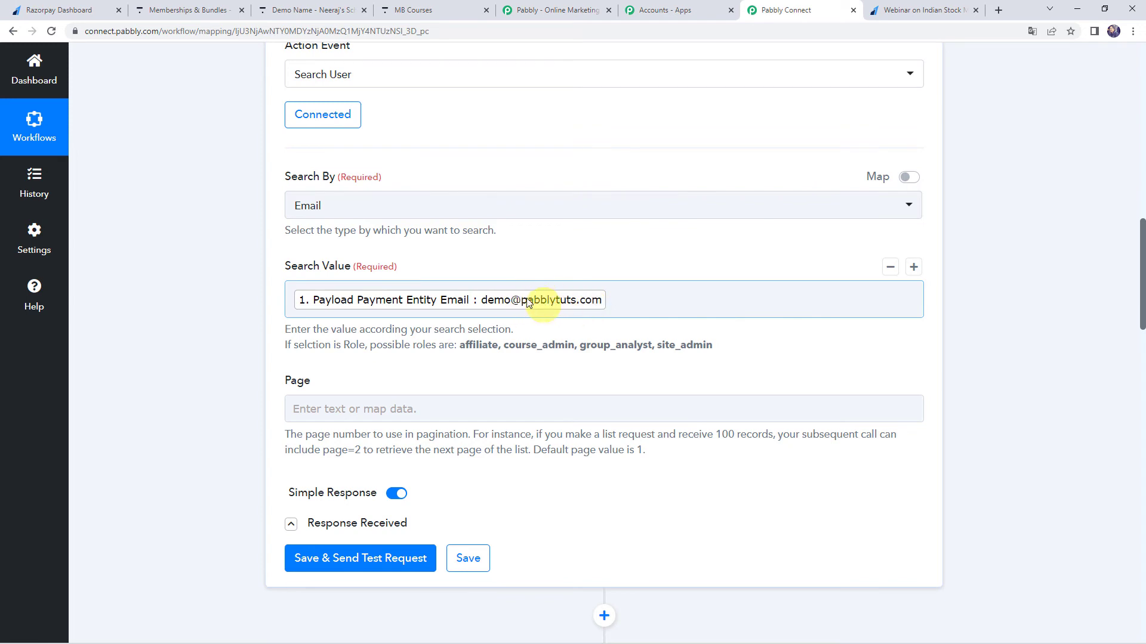
{"action": "left_click", "coordinate": [315, 564]}
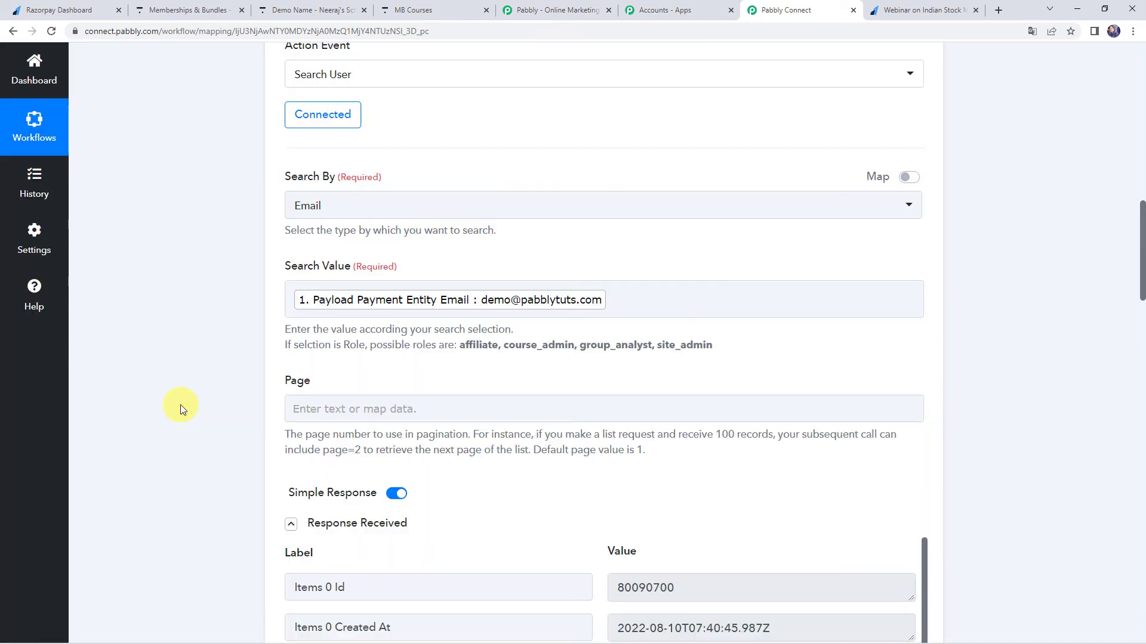
{"action": "scroll", "coordinate": [180, 405], "scroll_direction": "down", "scroll_amount": 4}
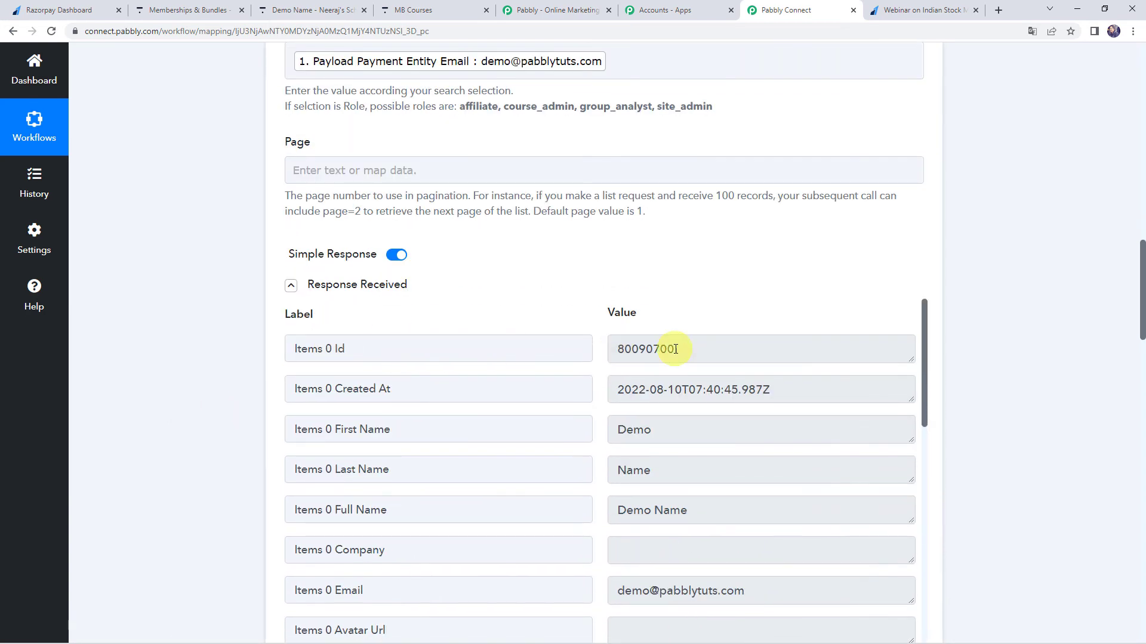
{"action": "double_click", "coordinate": [703, 349]}
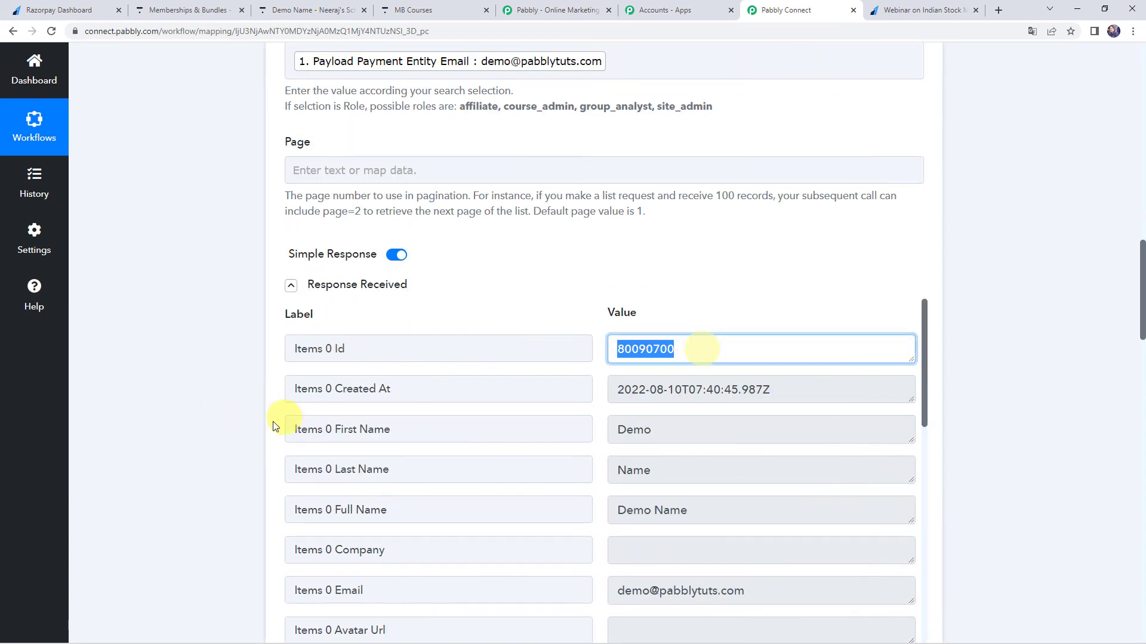
{"action": "scroll", "coordinate": [676, 332], "scroll_direction": "down", "scroll_amount": 2}
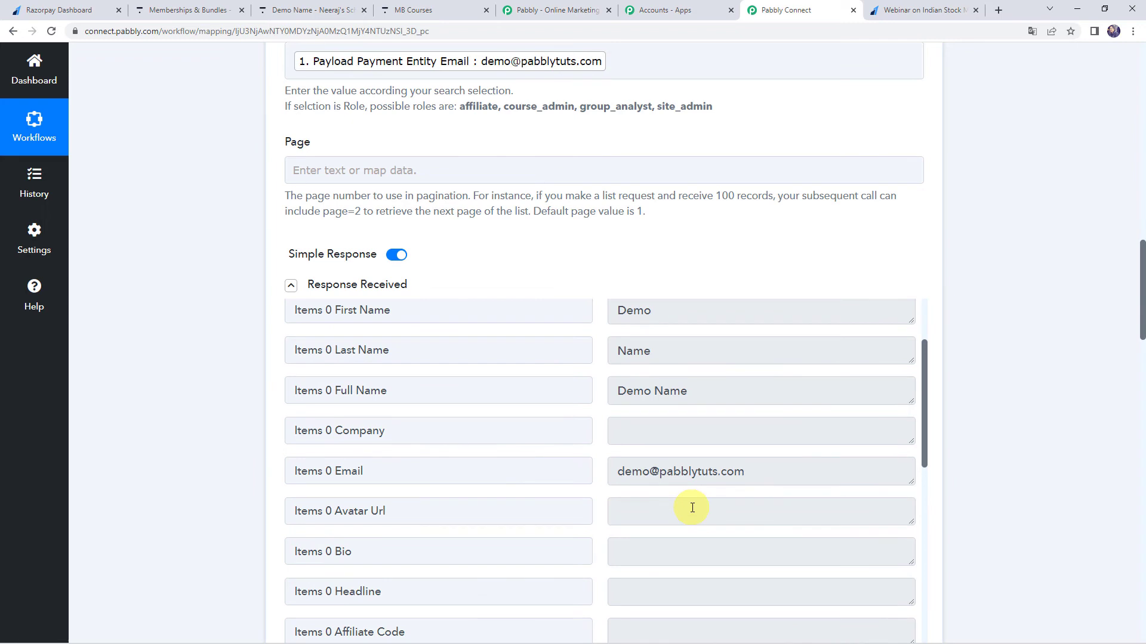
{"action": "scroll", "coordinate": [418, 436], "scroll_direction": "up", "scroll_amount": 2}
{"action": "left_click", "coordinate": [375, 352]}
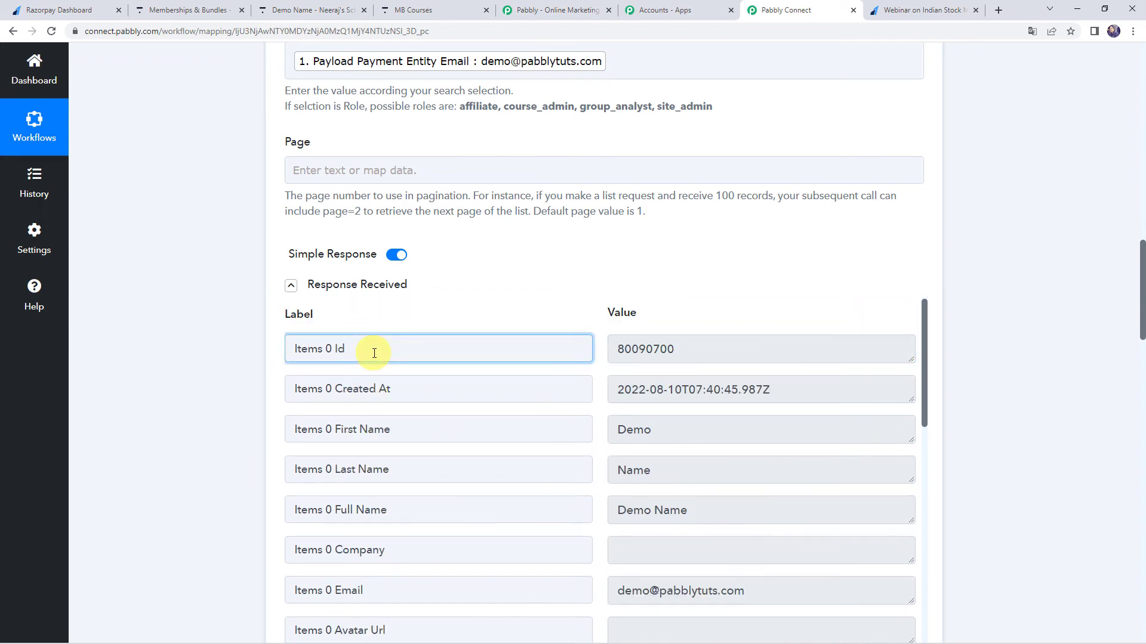
Reopen the If User Exist route and expand its Enroll User in Bundle step.
{"action": "scroll", "coordinate": [217, 425], "scroll_direction": "down", "scroll_amount": 15}
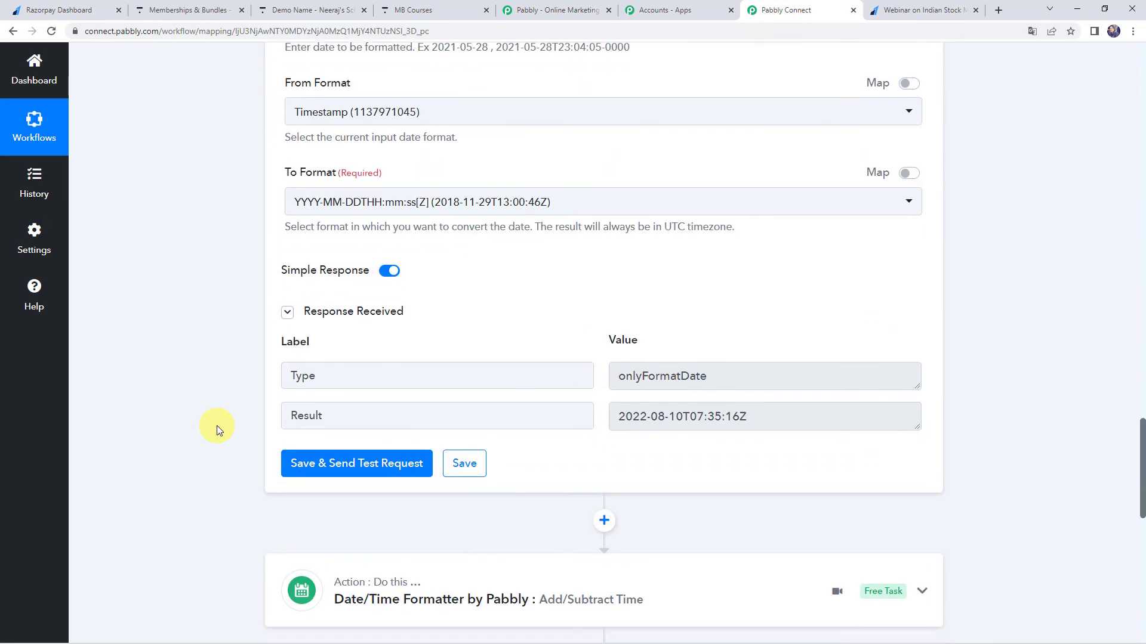
{"action": "scroll", "coordinate": [216, 425], "scroll_direction": "down", "scroll_amount": 10}
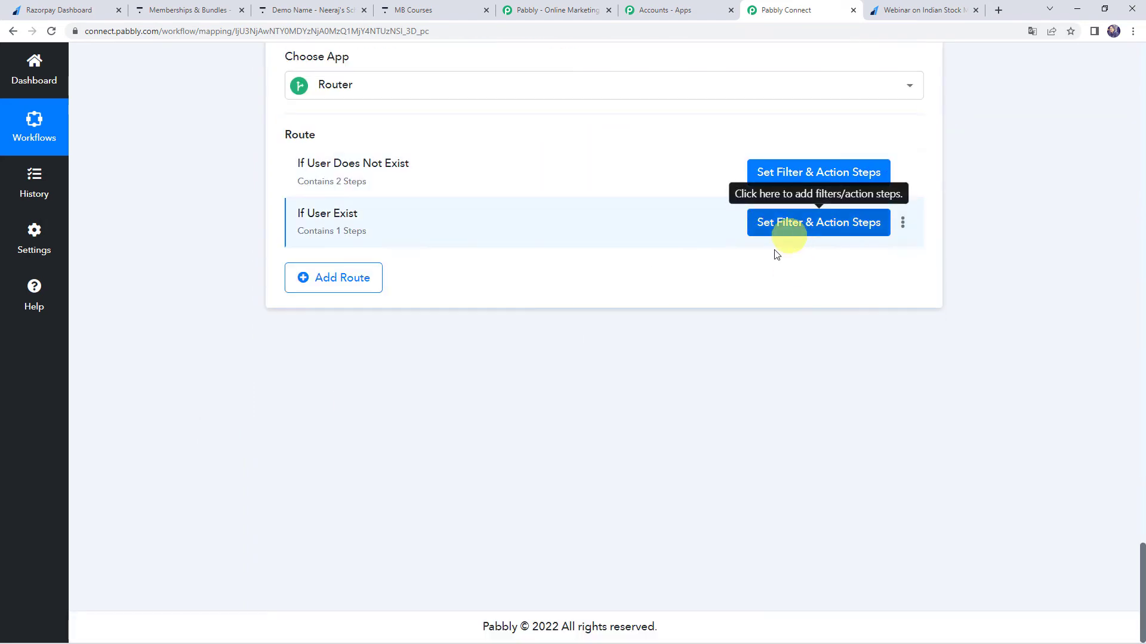
{"action": "scroll", "coordinate": [776, 255], "scroll_direction": "up", "scroll_amount": 2}
{"action": "left_click", "coordinate": [787, 351]}
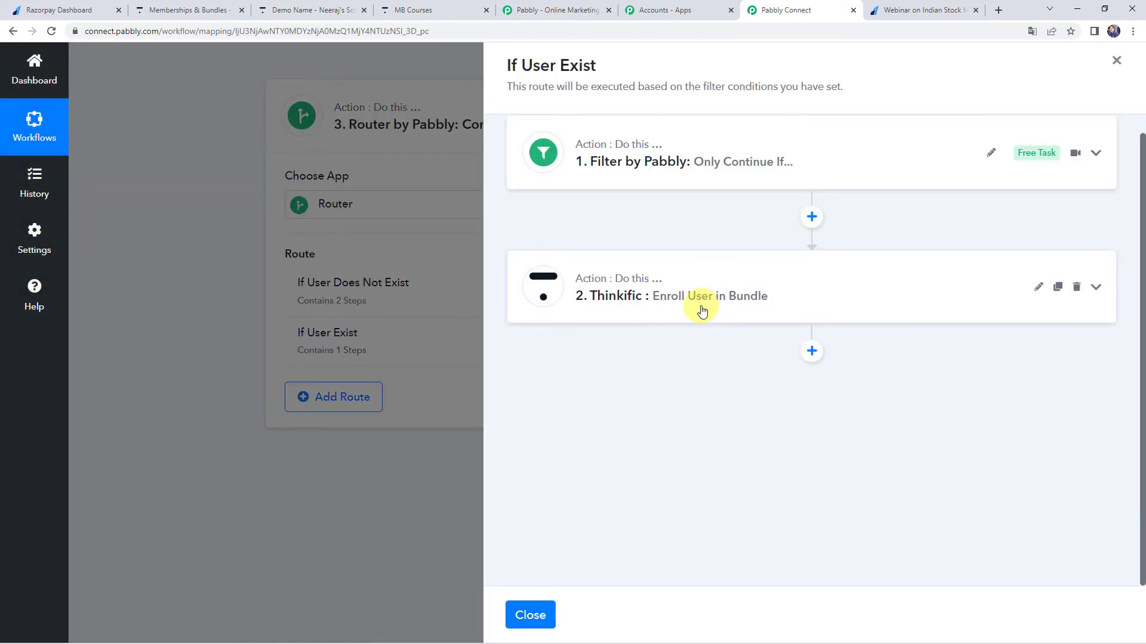
{"action": "left_click", "coordinate": [702, 310]}
{"action": "scroll", "coordinate": [698, 309], "scroll_direction": "down", "scroll_amount": 8}
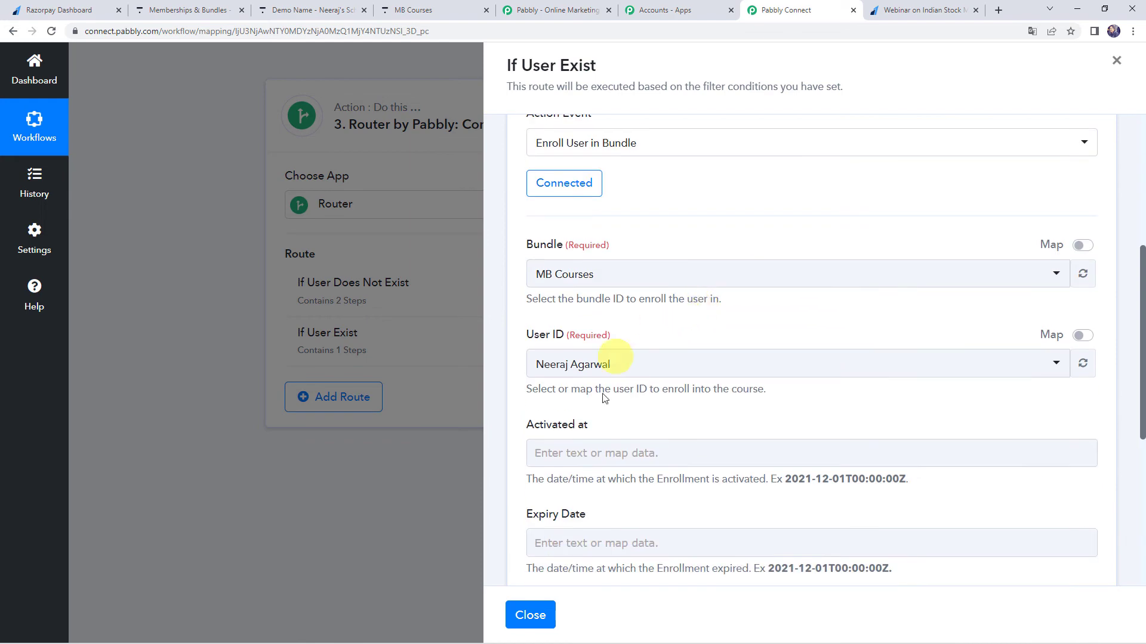
{"action": "scroll", "coordinate": [573, 239], "scroll_direction": "up", "scroll_amount": 1}
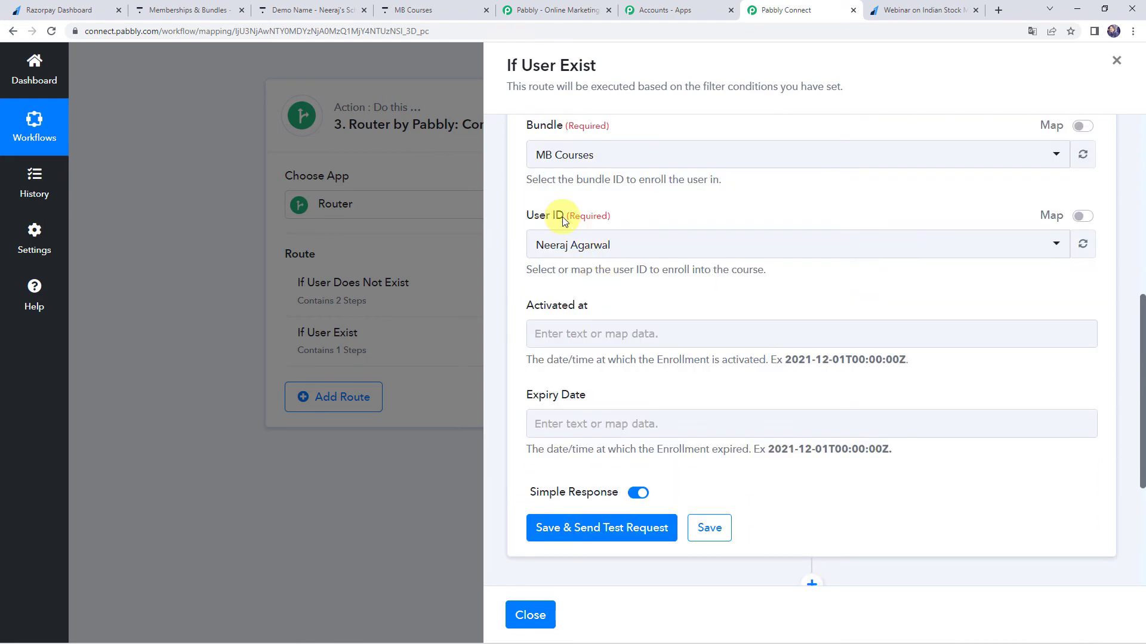
Enable mapping for User ID and replace its value with Items 0 Id from the Search User step.
{"action": "left_click", "coordinate": [1082, 216]}
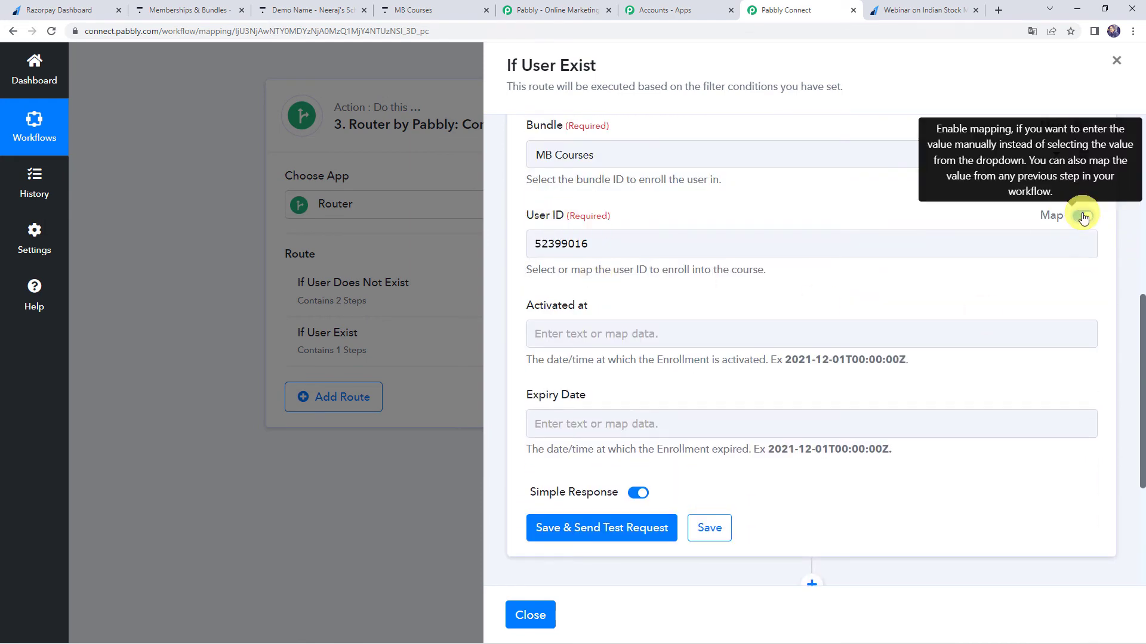
{"action": "left_click", "coordinate": [732, 250]}
{"action": "key", "text": "BackSpace"}
{"action": "key", "text": "BackSpace"}
{"action": "key", "text": "BackSpace"}
{"action": "key", "text": "BackSpace"}
{"action": "key", "text": "BackSpace"}
{"action": "key", "text": "BackSpace"}
{"action": "key", "text": "BackSpace"}
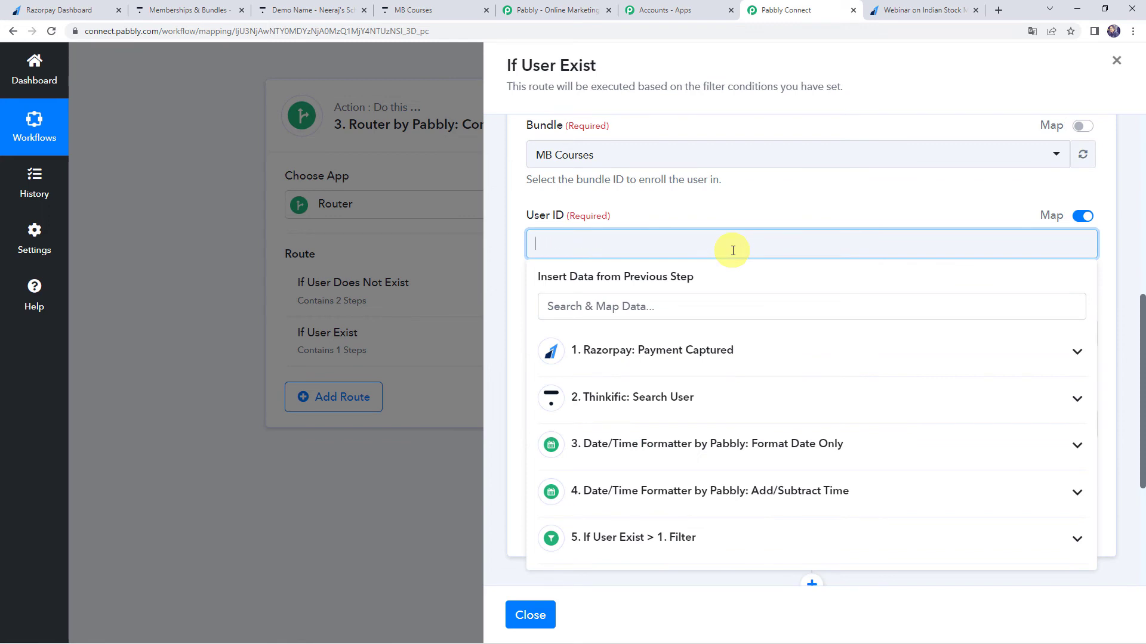
{"action": "left_click", "coordinate": [641, 399]}
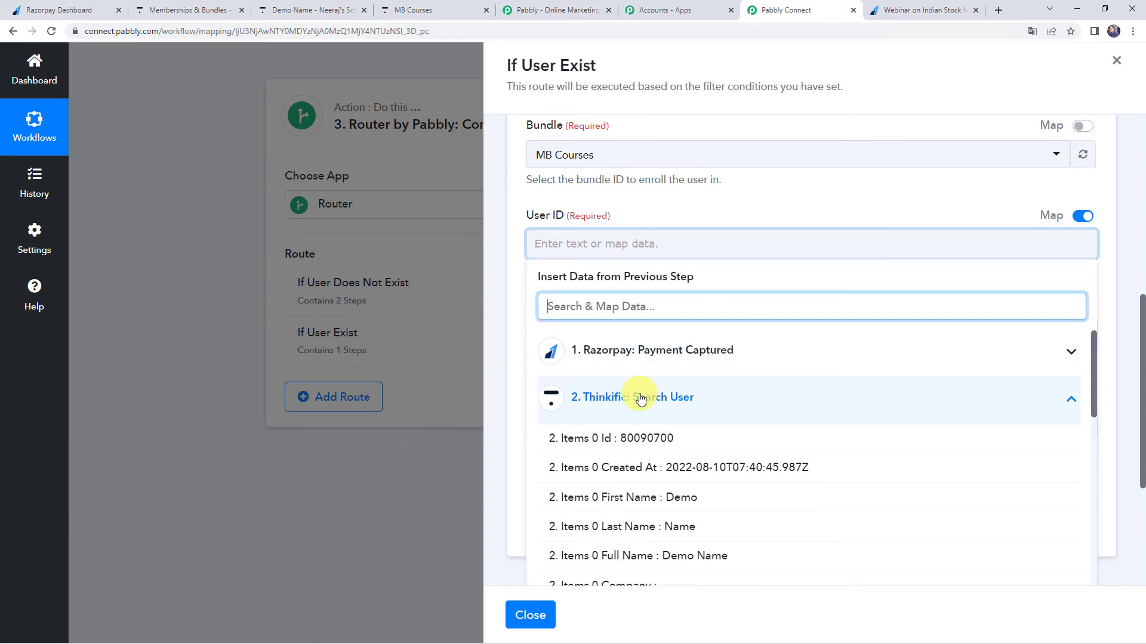
{"action": "left_click", "coordinate": [608, 442]}
{"action": "left_click", "coordinate": [736, 206]}
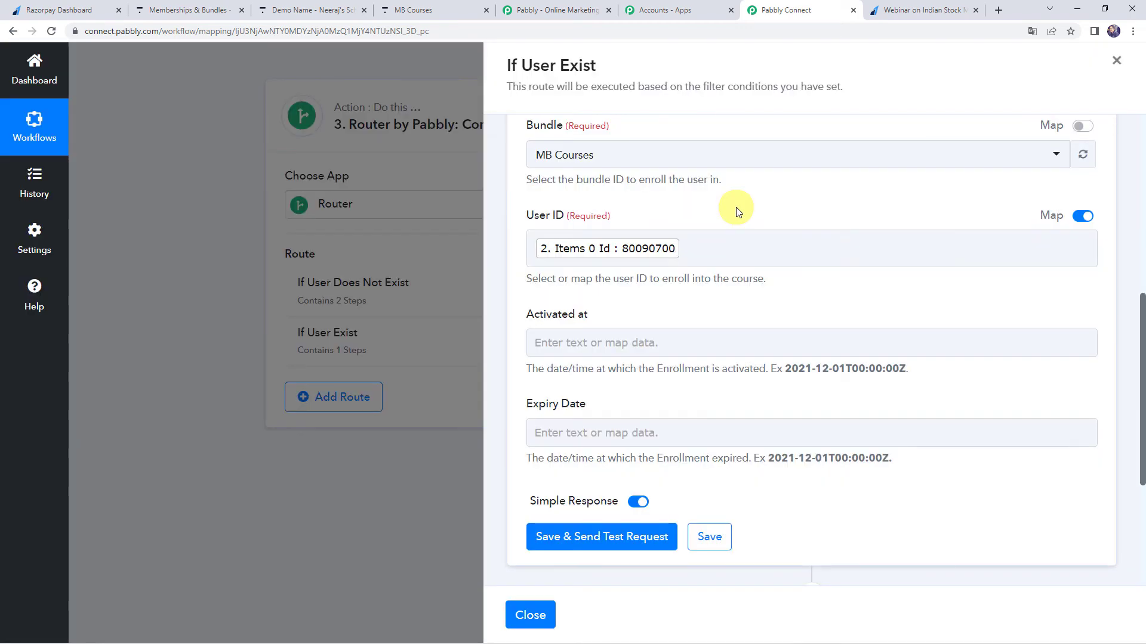
Map Activated at to the Result of the Format Date Only step.
{"action": "left_click", "coordinate": [588, 349]}
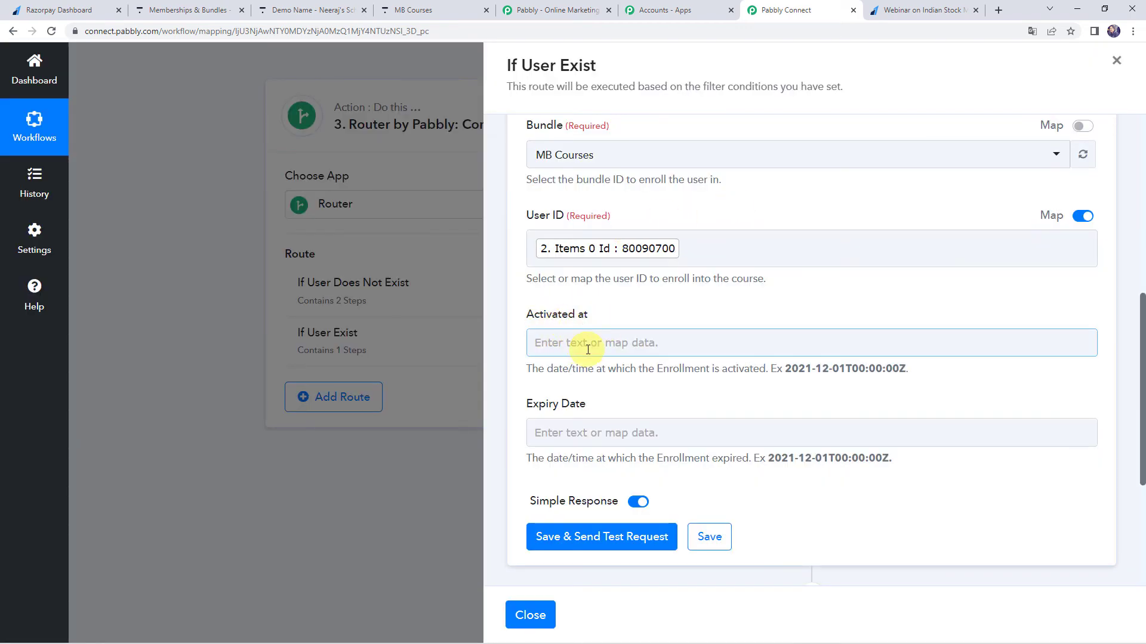
{"action": "left_click", "coordinate": [588, 349]}
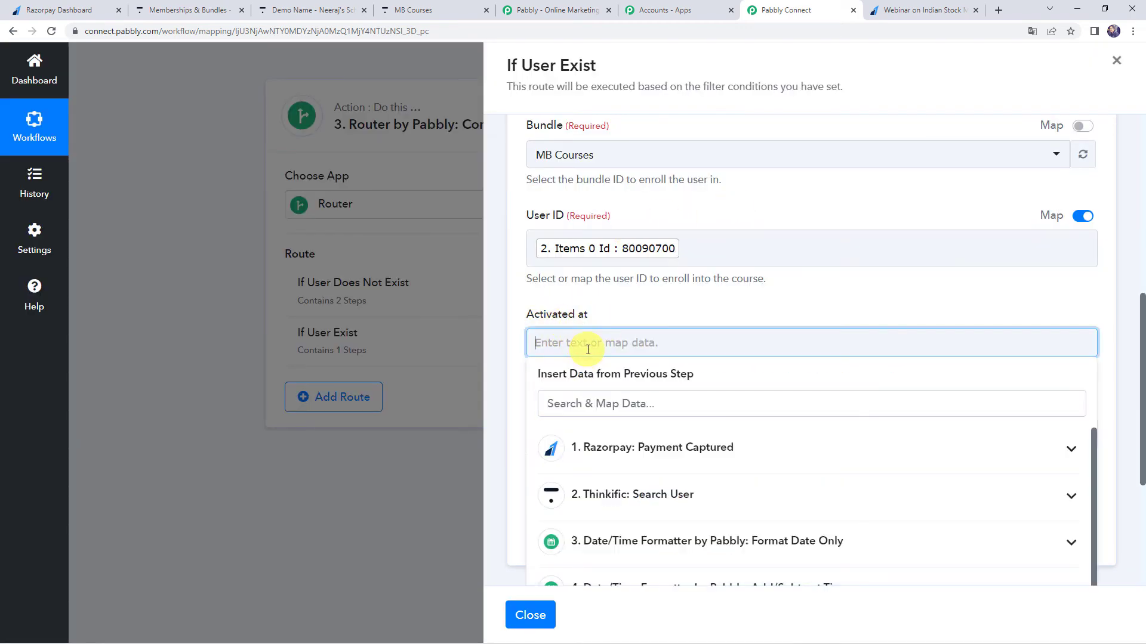
{"action": "left_click", "coordinate": [620, 540]}
{"action": "scroll", "coordinate": [621, 543], "scroll_direction": "down", "scroll_amount": 1}
{"action": "left_click", "coordinate": [615, 544]}
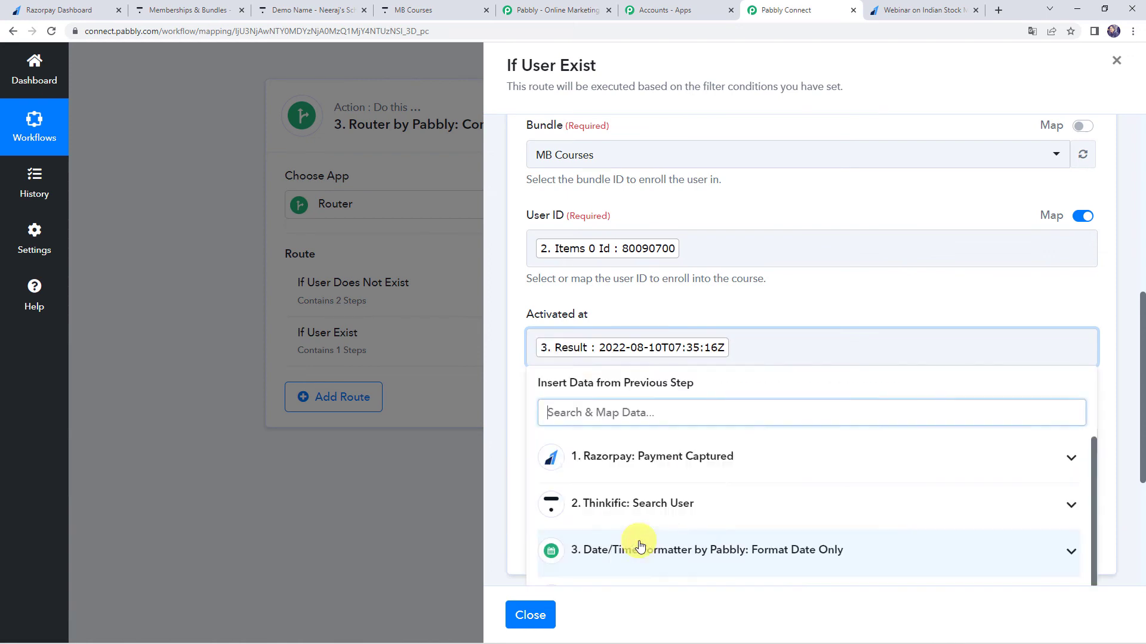
{"action": "left_click", "coordinate": [647, 325]}
Map Expiry Date to the Result of the Add/Subtract Time step.
{"action": "scroll", "coordinate": [646, 325], "scroll_direction": "down", "scroll_amount": 2}
{"action": "left_click", "coordinate": [590, 344]}
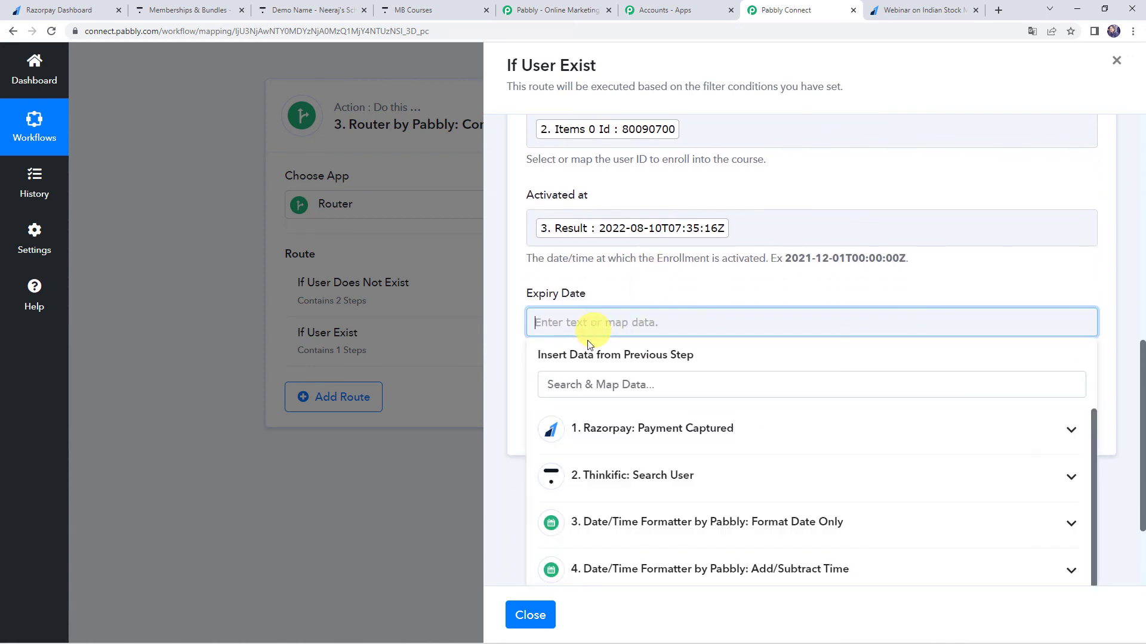
{"action": "left_click", "coordinate": [643, 567]}
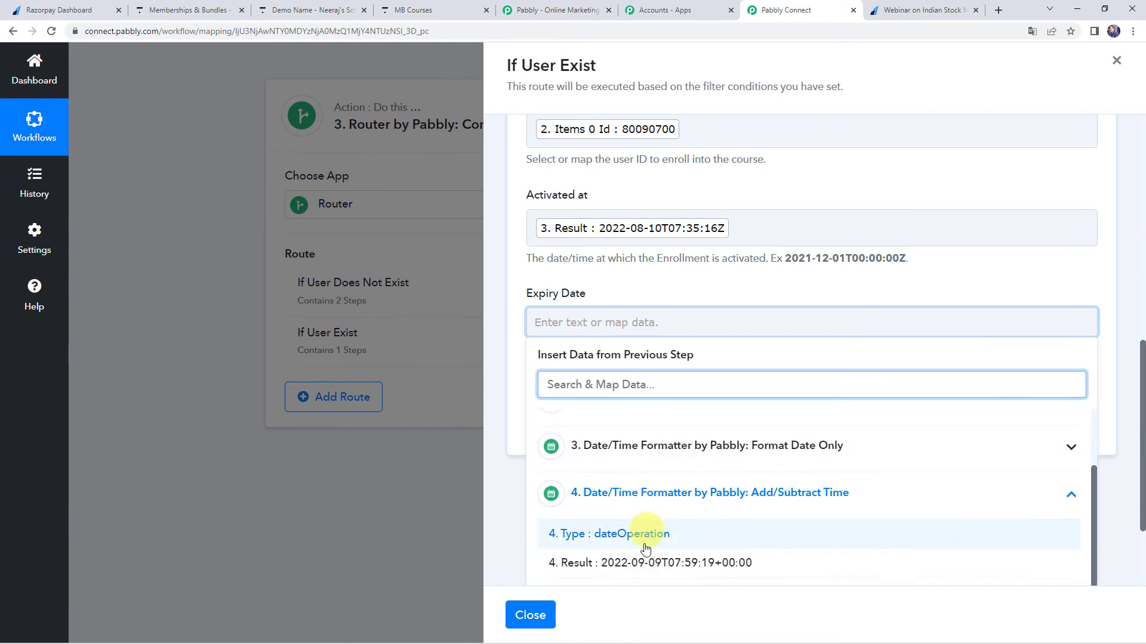
{"action": "left_click", "coordinate": [642, 562]}
{"action": "left_click", "coordinate": [686, 278]}
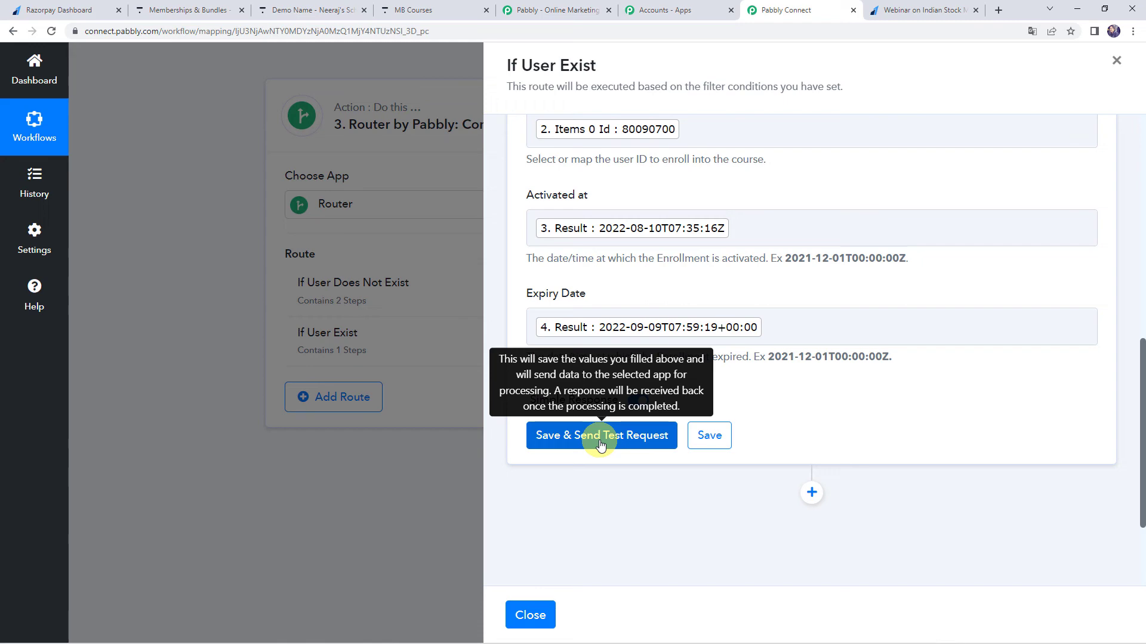
Save the Enroll User in Bundle step without a test request and close the If User Exist route.
{"action": "left_click", "coordinate": [702, 442]}
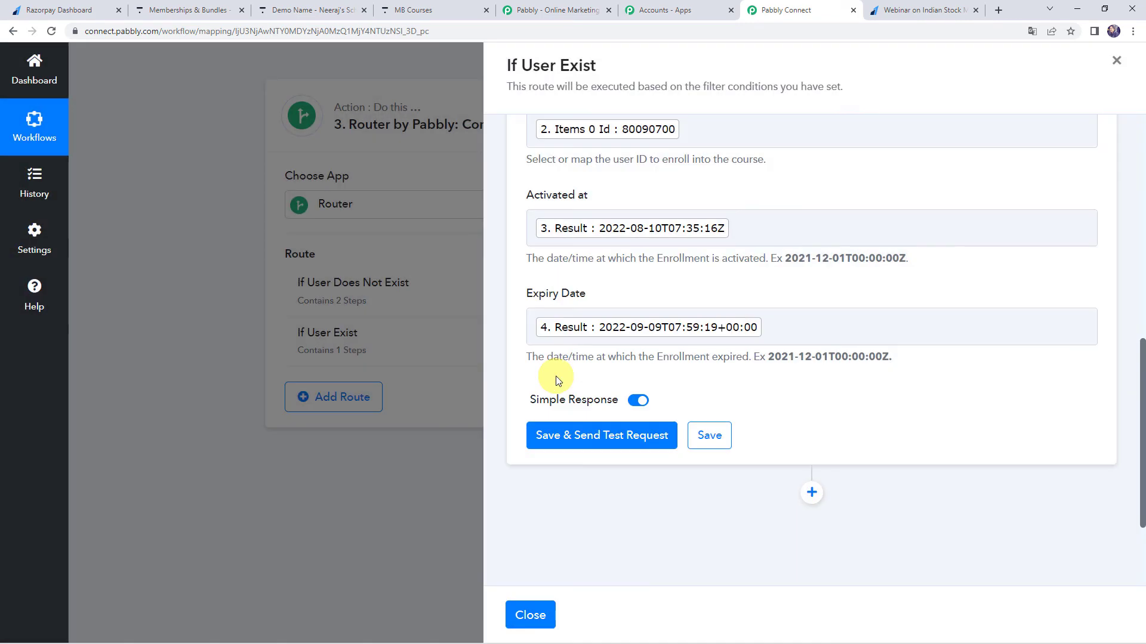
{"action": "left_click", "coordinate": [531, 615]}
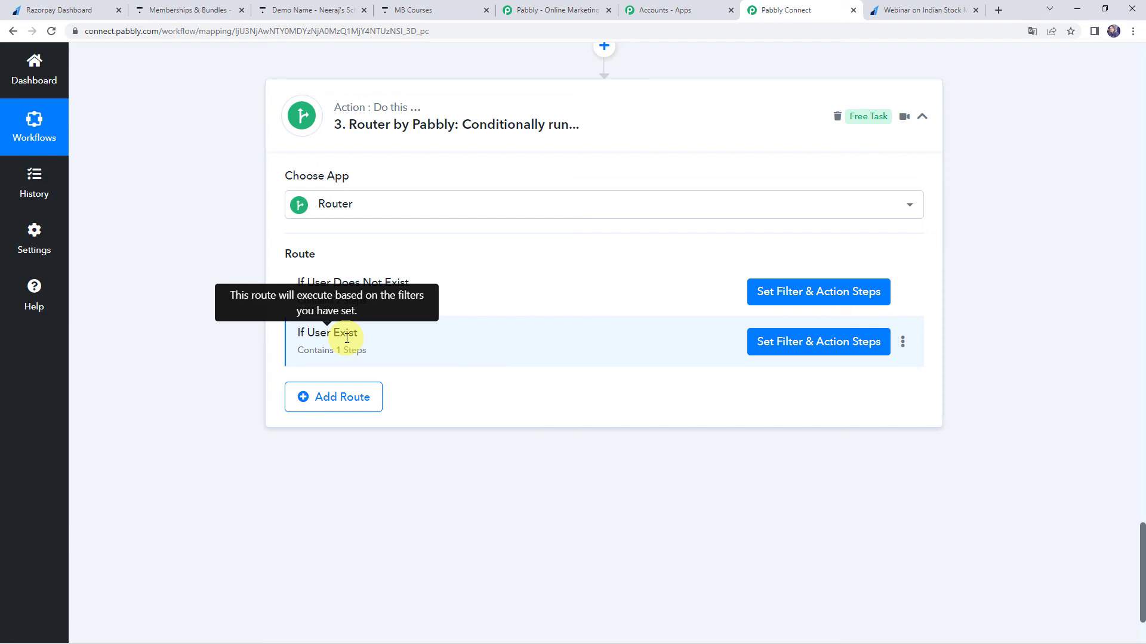
Switch to the Razorpay payment page for Webinar on Indian Stock Market and reload it for a new payment.
{"action": "left_click", "coordinate": [914, 11]}
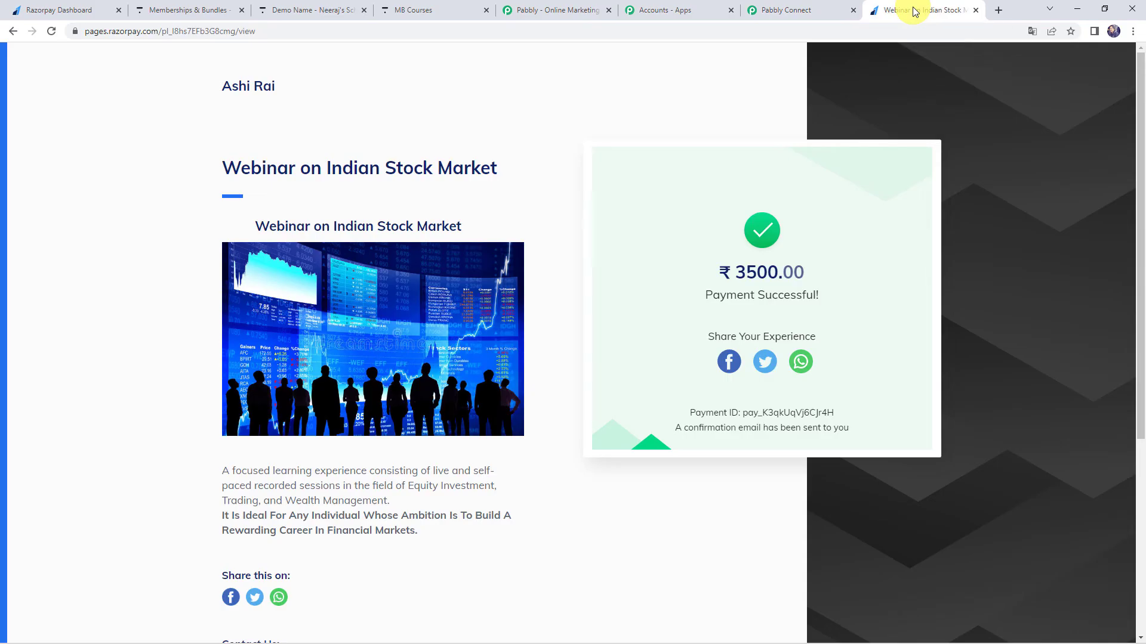
{"action": "left_click", "coordinate": [522, 28]}
{"action": "key", "text": "Return"}
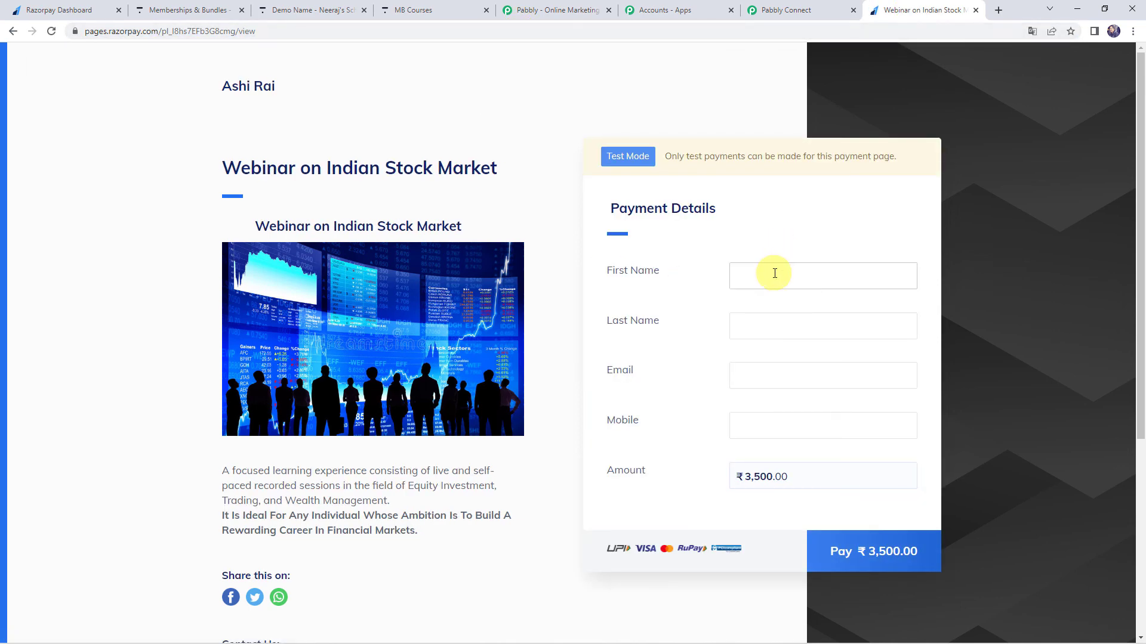
Fill in the payer's first name, last name, email and a valid mobile number, and proceed to pay ₹3,500.
{"action": "left_click", "coordinate": [774, 273]}
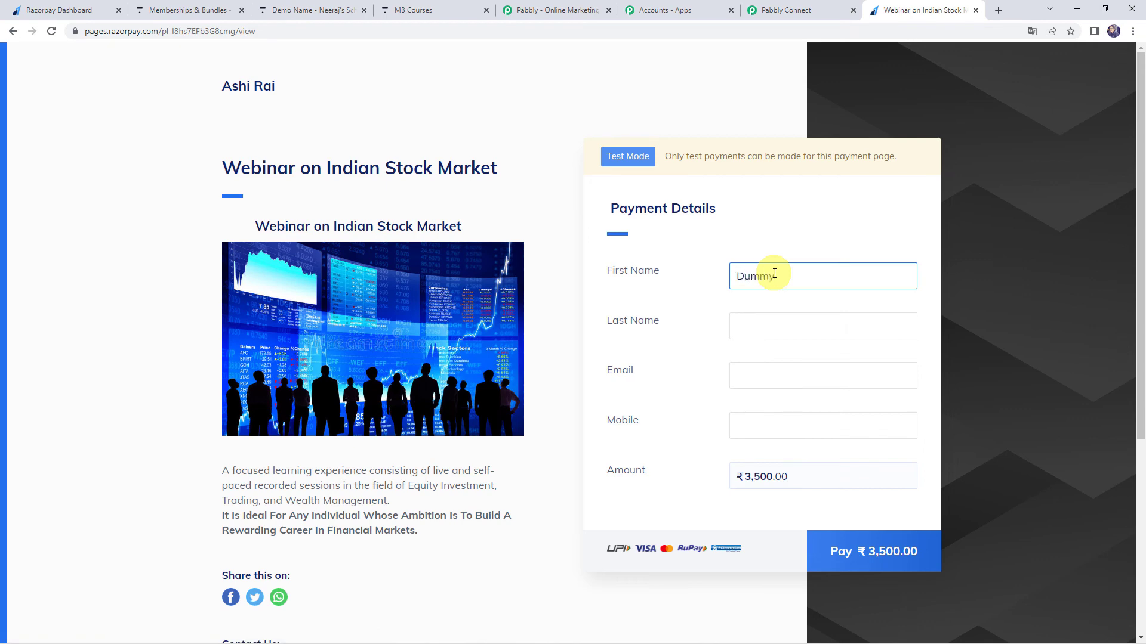
{"action": "key", "text": "Tab"}
{"action": "key", "text": "Tab"}
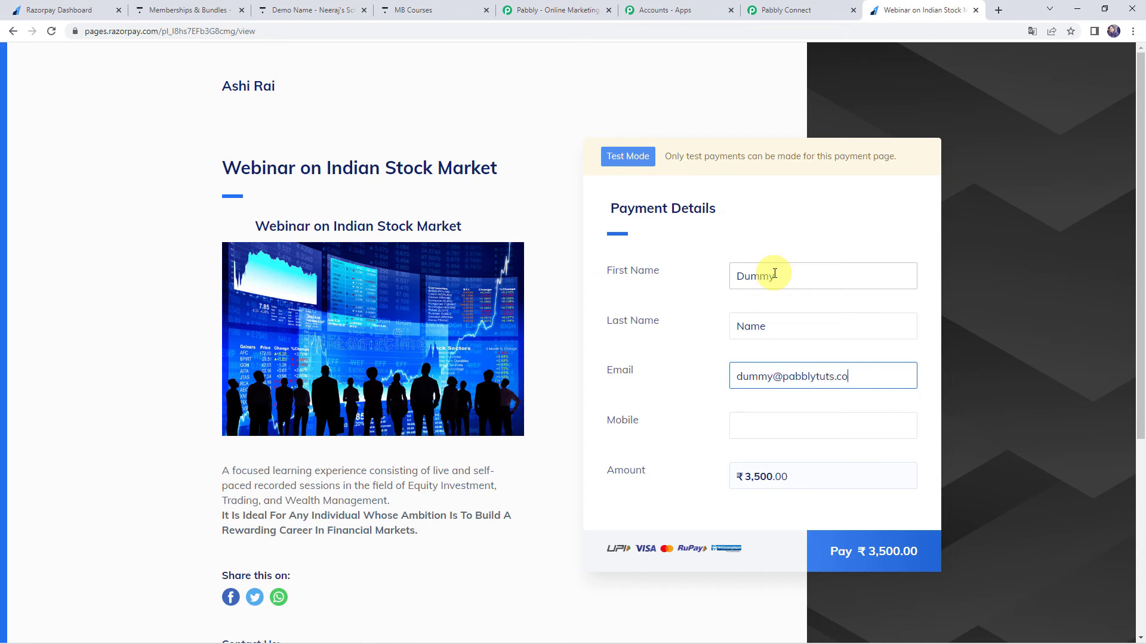
{"action": "key", "text": "Tab"}
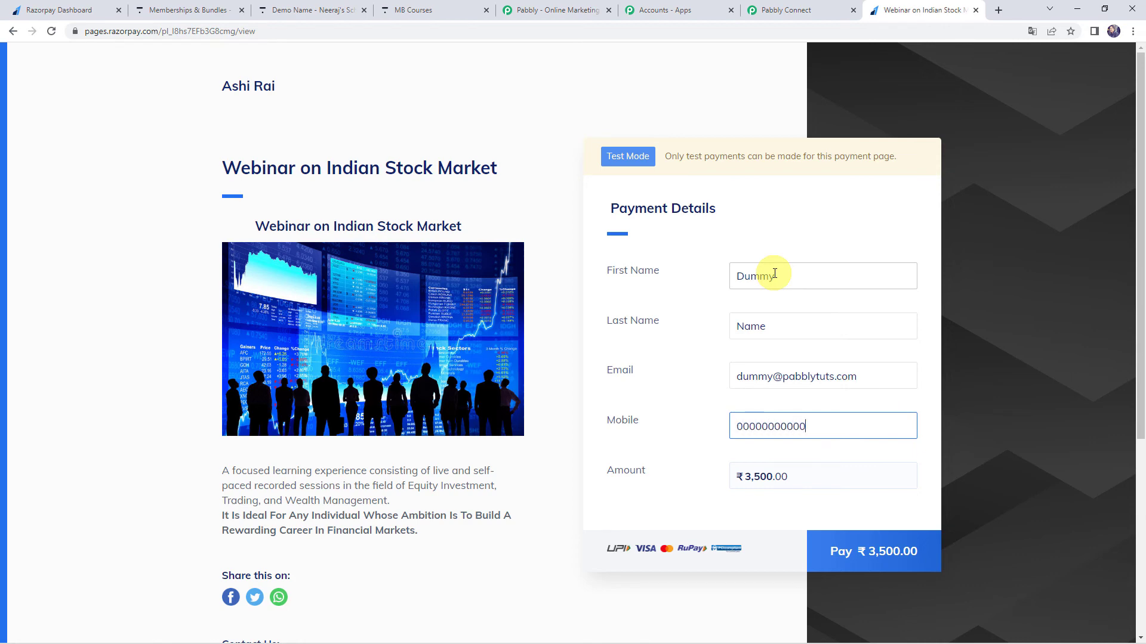
{"action": "key", "text": "Tab"}
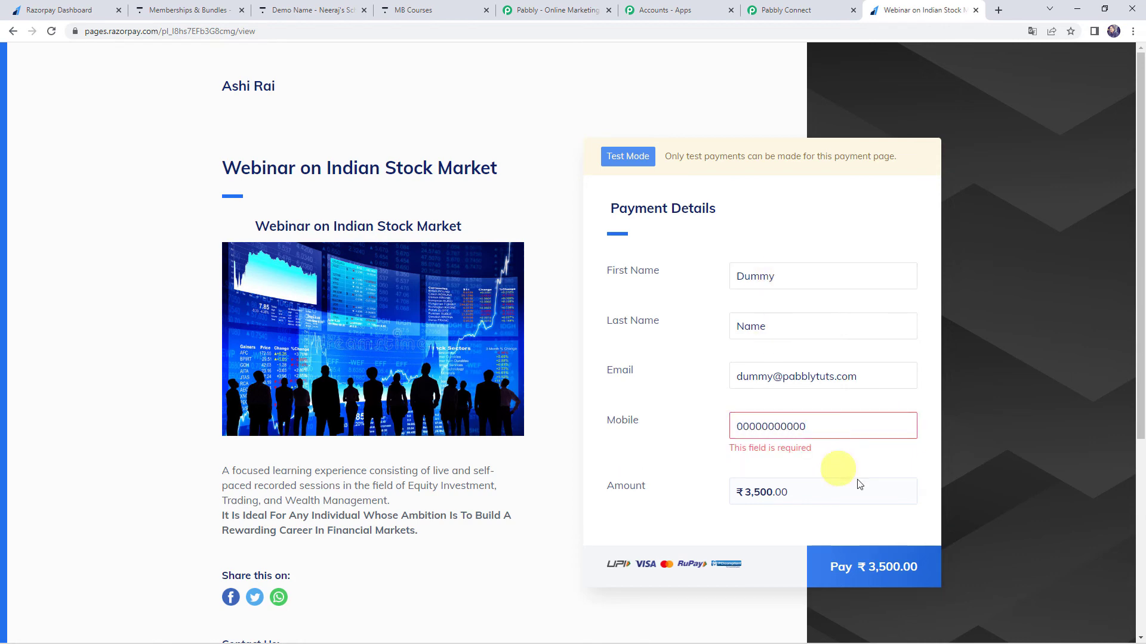
{"action": "left_click", "coordinate": [814, 426]}
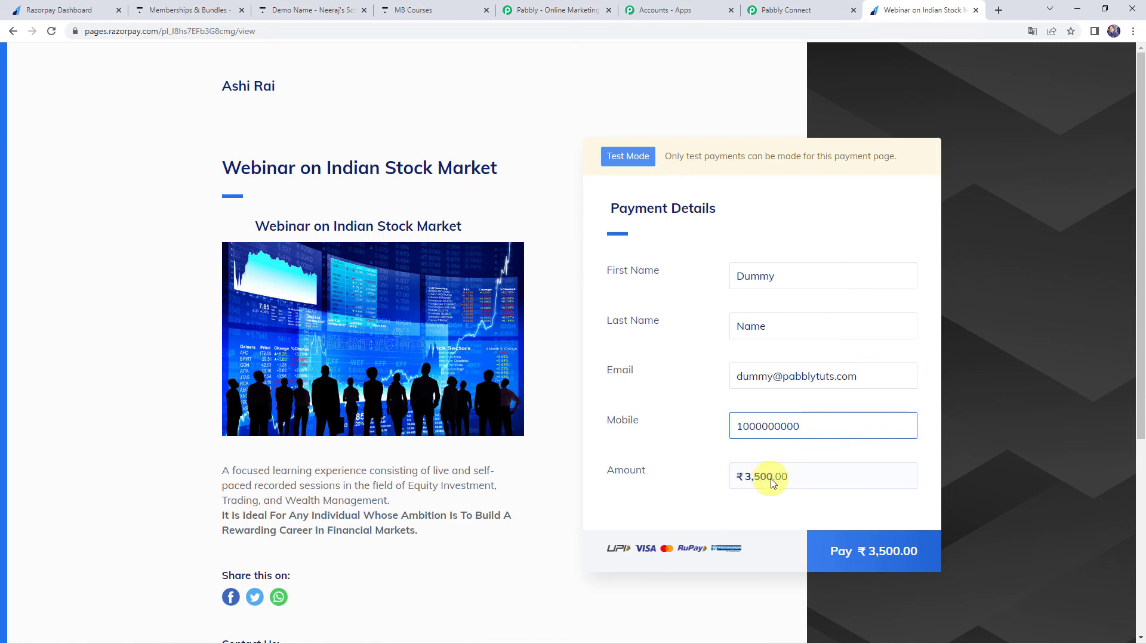
{"action": "left_click", "coordinate": [879, 554]}
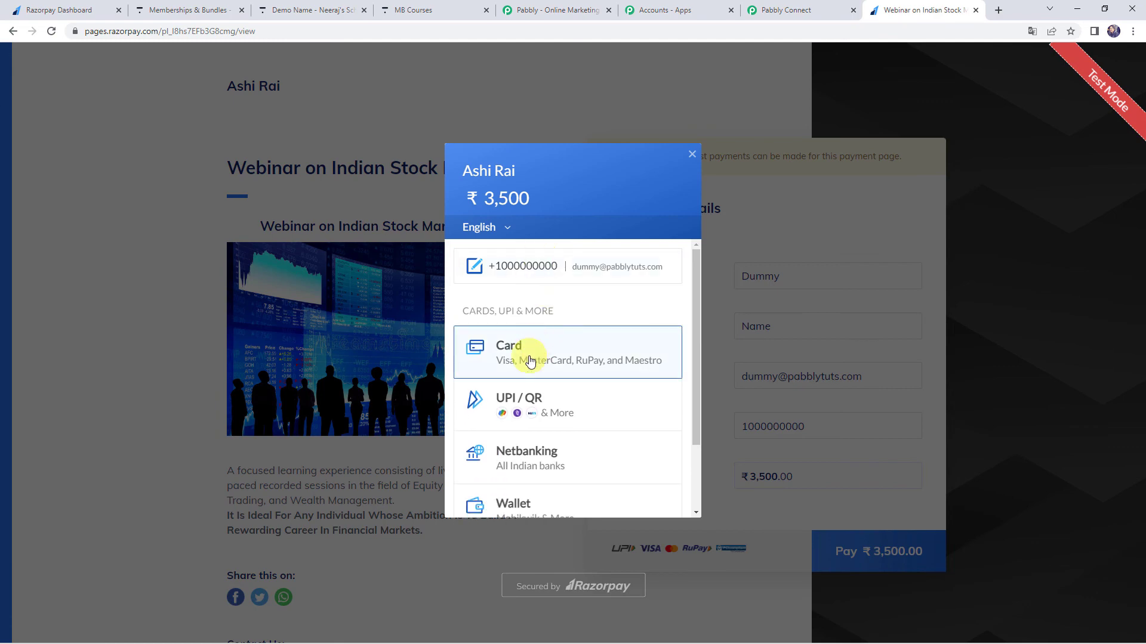
Choose card payment, enter the test card's number, expiry, holder's name and CVV, and submit the ₹3,500 payment.
{"action": "left_click", "coordinate": [529, 361]}
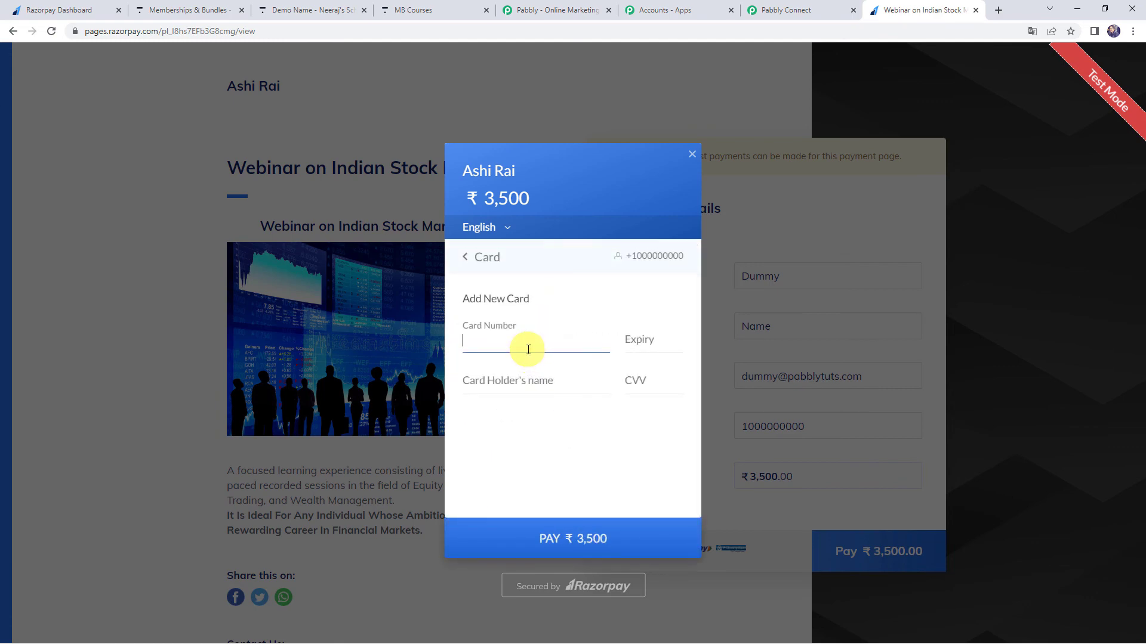
{"action": "type", "text": "41111111111111110225"}
{"action": "key", "text": "Tab"}
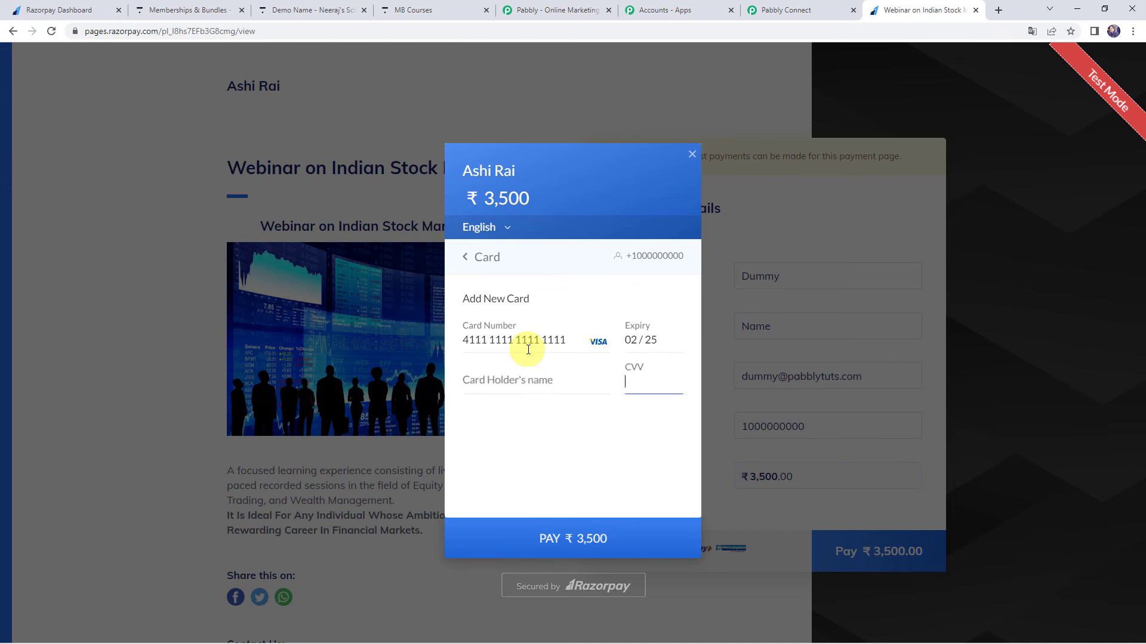
{"action": "left_click", "coordinate": [519, 376]}
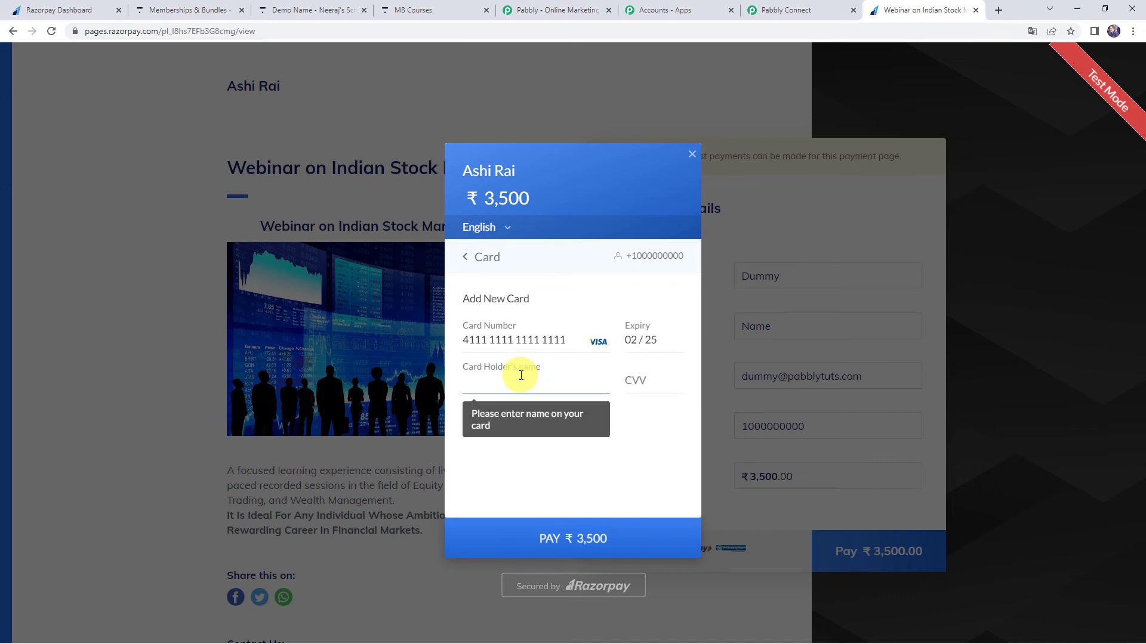
{"action": "type", "text": "Dummy"}
{"action": "key", "text": "Tab"}
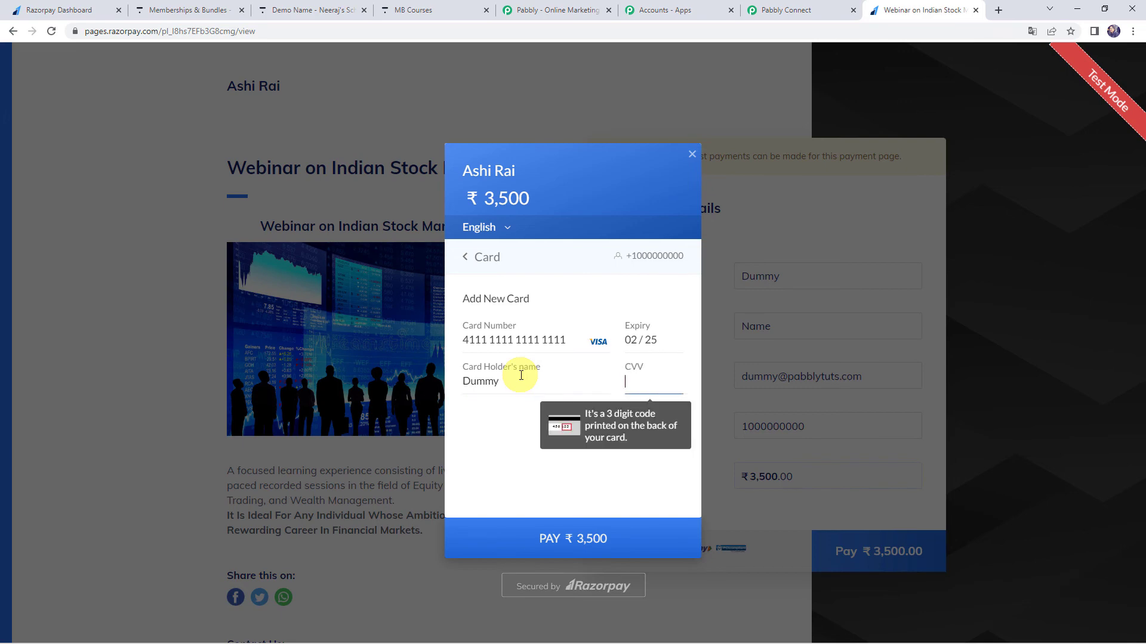
{"action": "type", "text": "123"}
{"action": "left_click", "coordinate": [558, 537]}
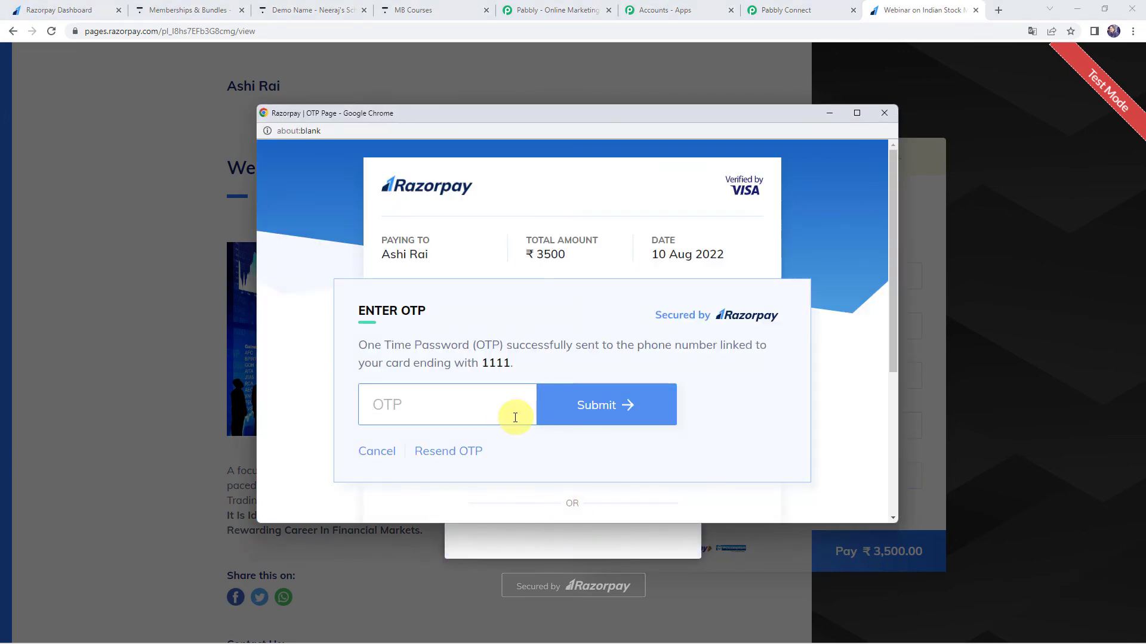
Enter the one-time password on the Razorpay OTP page and submit it to complete the payment.
{"action": "type", "text": "123456"}
{"action": "scroll", "coordinate": [507, 418], "scroll_direction": "down", "scroll_amount": 1}
{"action": "left_click", "coordinate": [593, 353]}
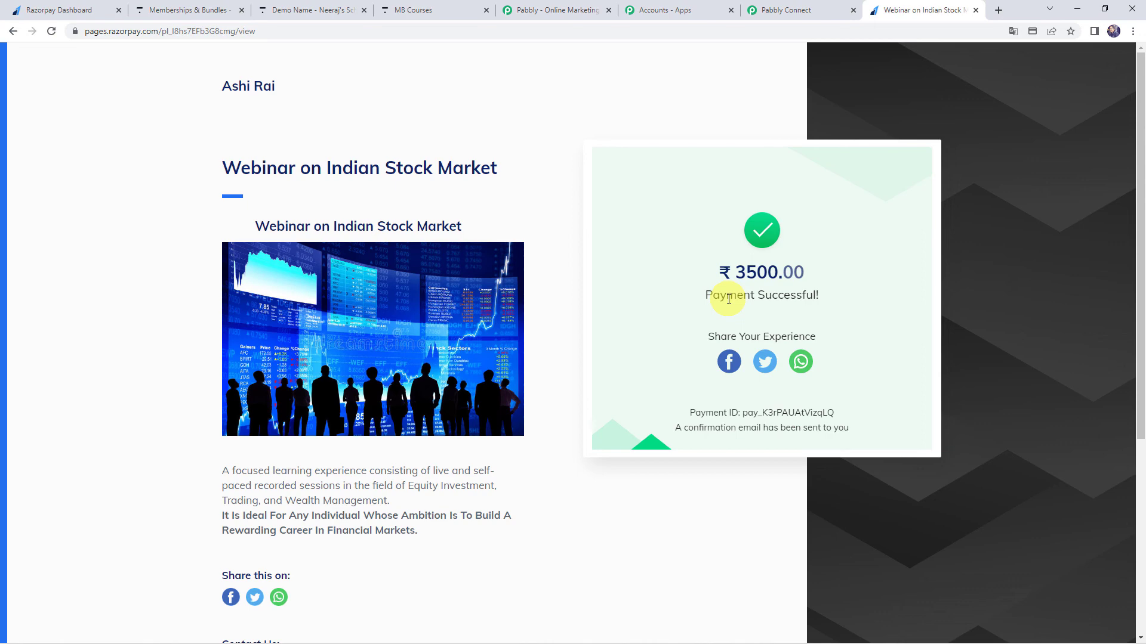
Switch to Thinkific, refresh the Users list and open the new payer's enrollments to check the bundle and expiry dates.
{"action": "left_click", "coordinate": [280, 9]}
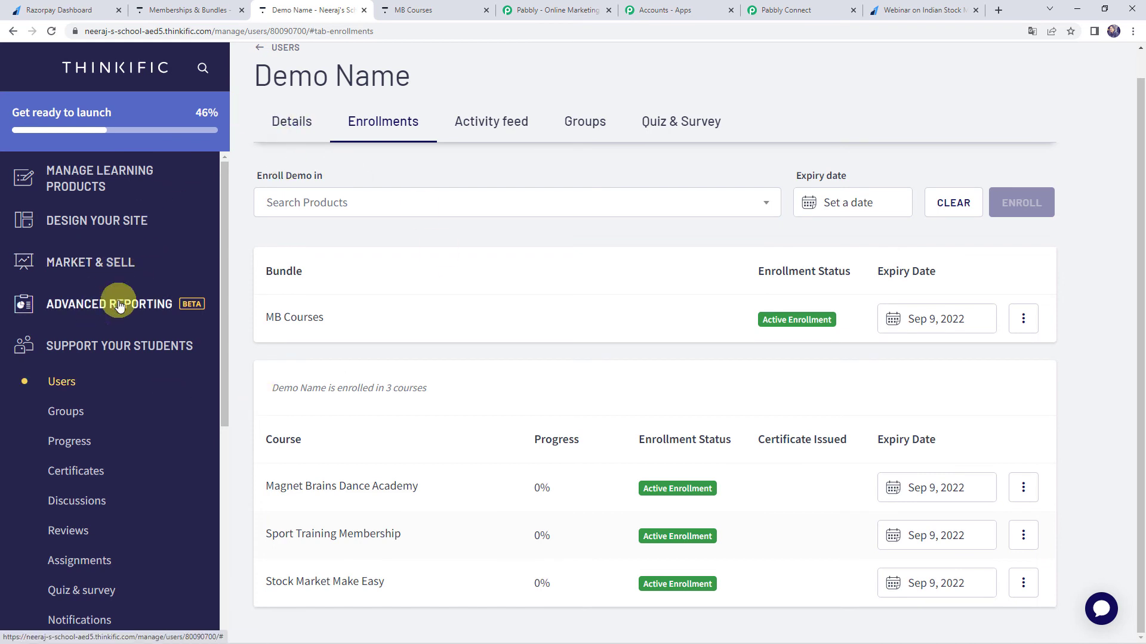
{"action": "left_click", "coordinate": [66, 390]}
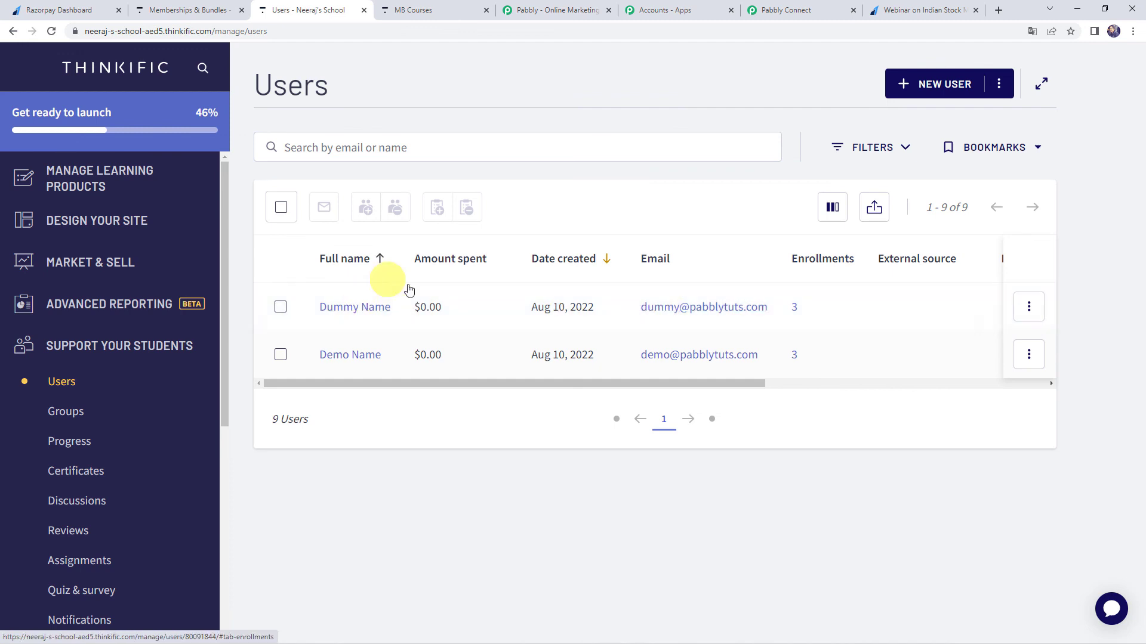
{"action": "left_click", "coordinate": [341, 310]}
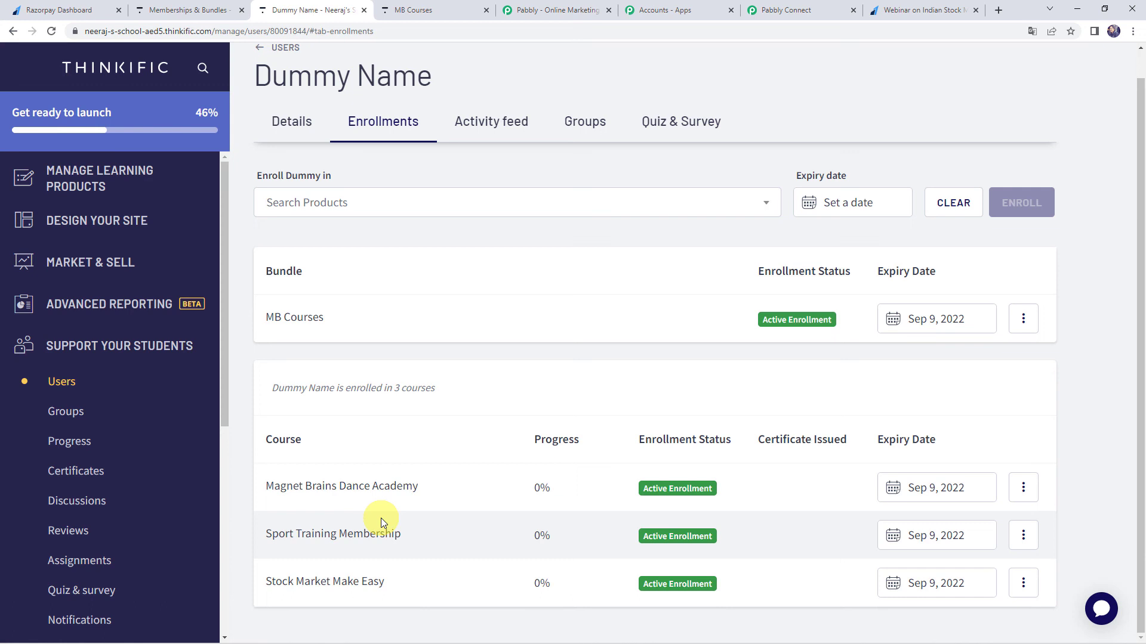
Return to the Pabbly Connect workflow and collapse its expanded steps, from the router up to the Razorpay trigger.
{"action": "left_click", "coordinate": [784, 10]}
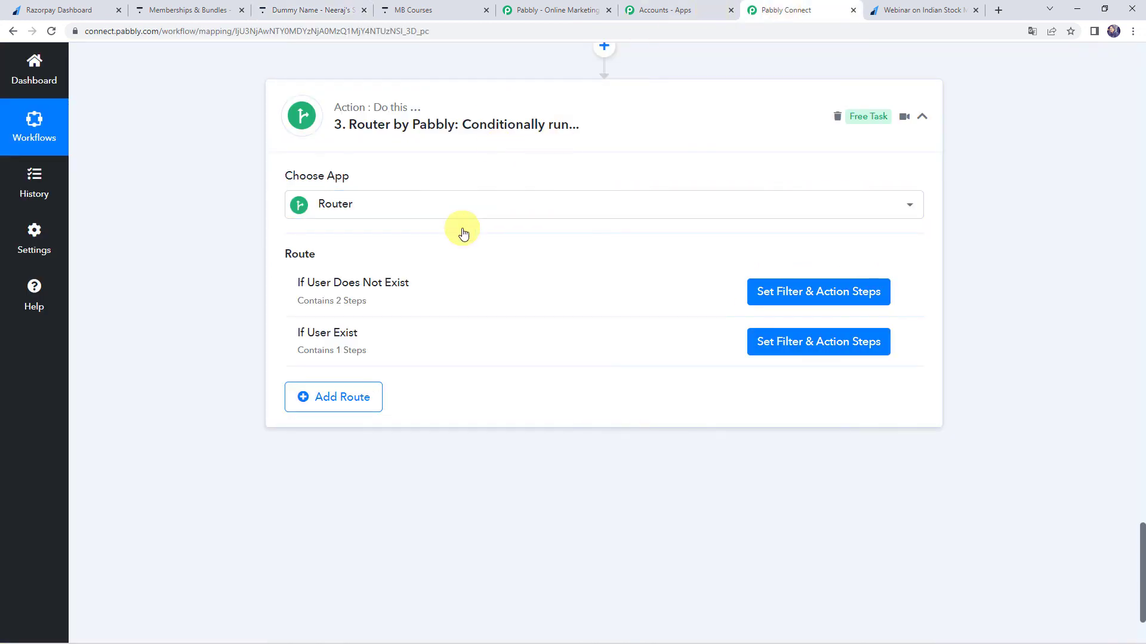
{"action": "scroll", "coordinate": [507, 230], "scroll_direction": "up", "scroll_amount": 3}
{"action": "left_click", "coordinate": [525, 278]}
{"action": "scroll", "coordinate": [528, 279], "scroll_direction": "up", "scroll_amount": 15}
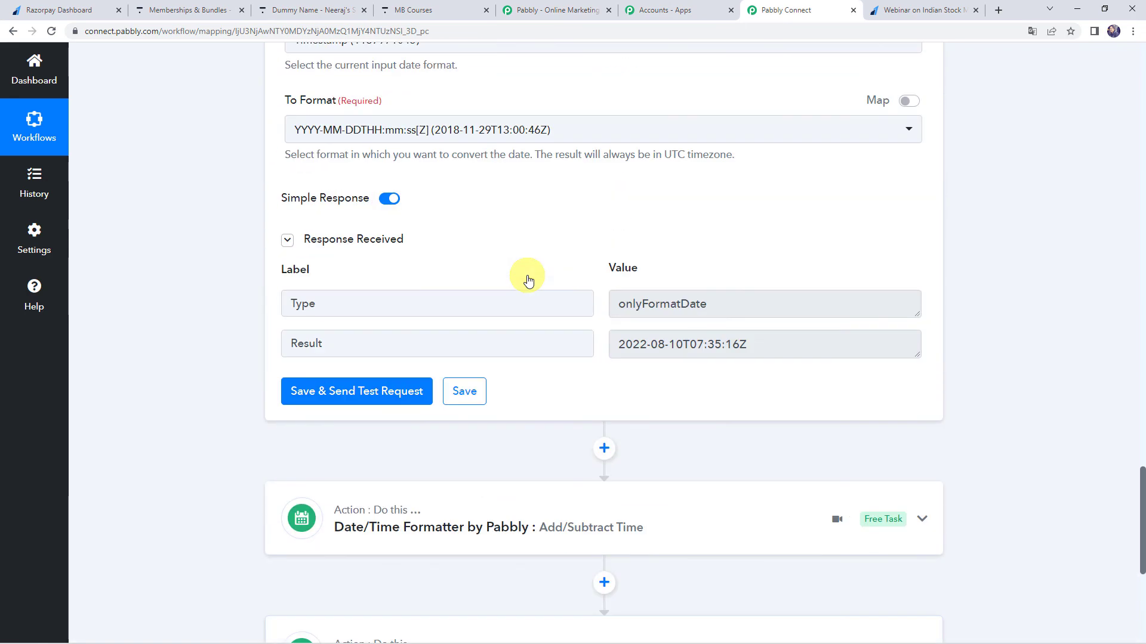
{"action": "scroll", "coordinate": [524, 291], "scroll_direction": "up", "scroll_amount": 20}
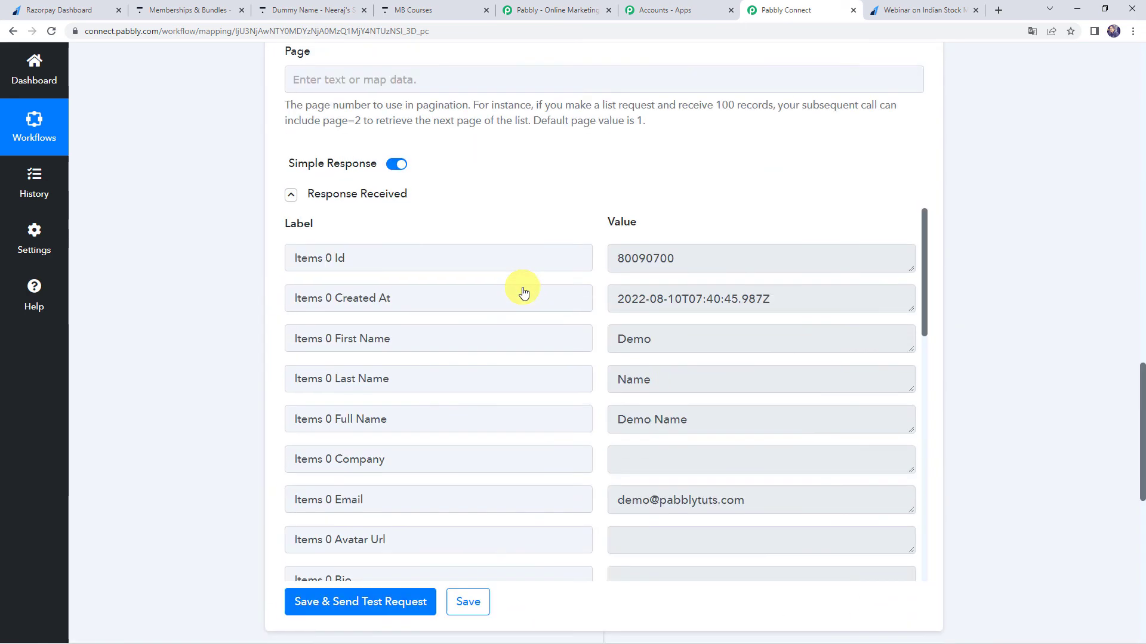
{"action": "scroll", "coordinate": [529, 298], "scroll_direction": "up", "scroll_amount": 10}
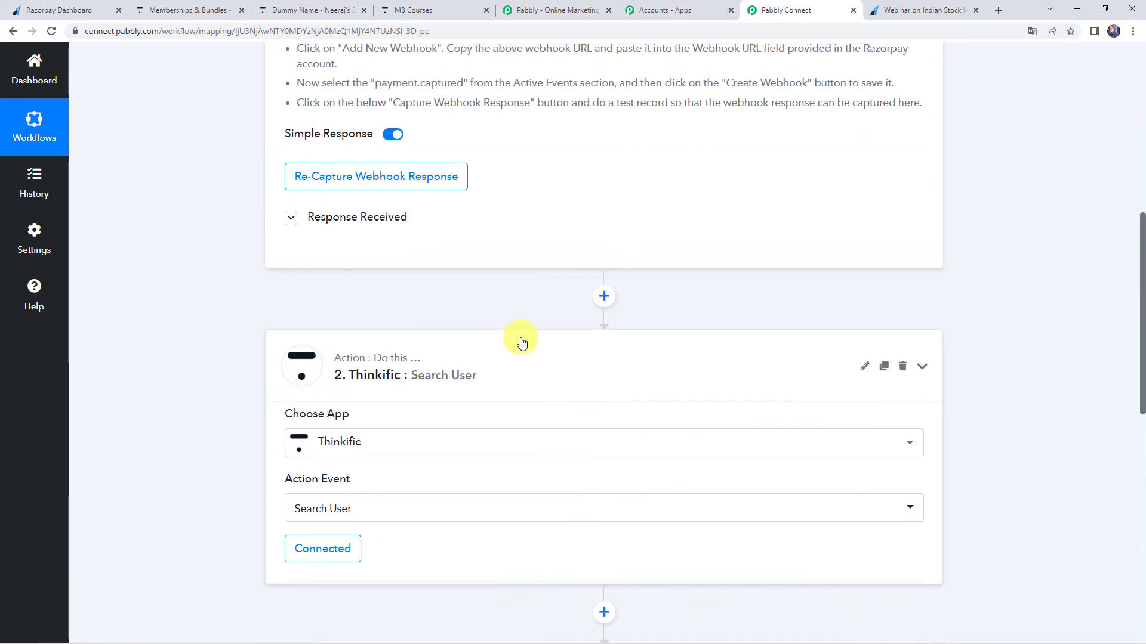
{"action": "left_click", "coordinate": [539, 245]}
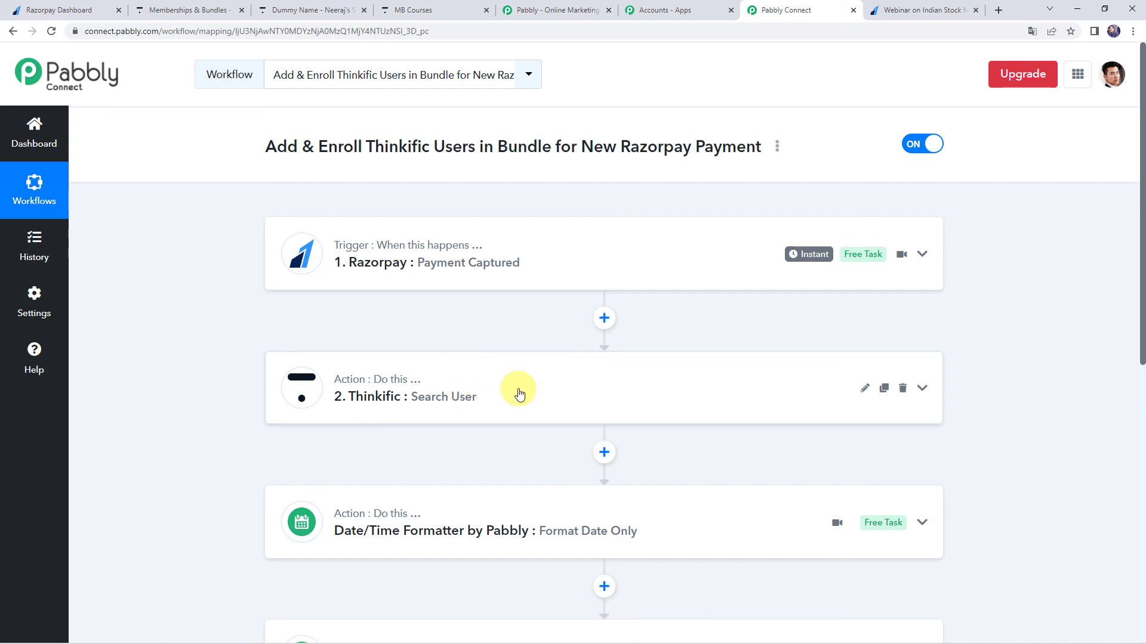
Review the workflow from trigger to router, expanding the router to examine the If User Does Not Exist and If User Exist routes.
{"action": "scroll", "coordinate": [519, 394], "scroll_direction": "down", "scroll_amount": 2}
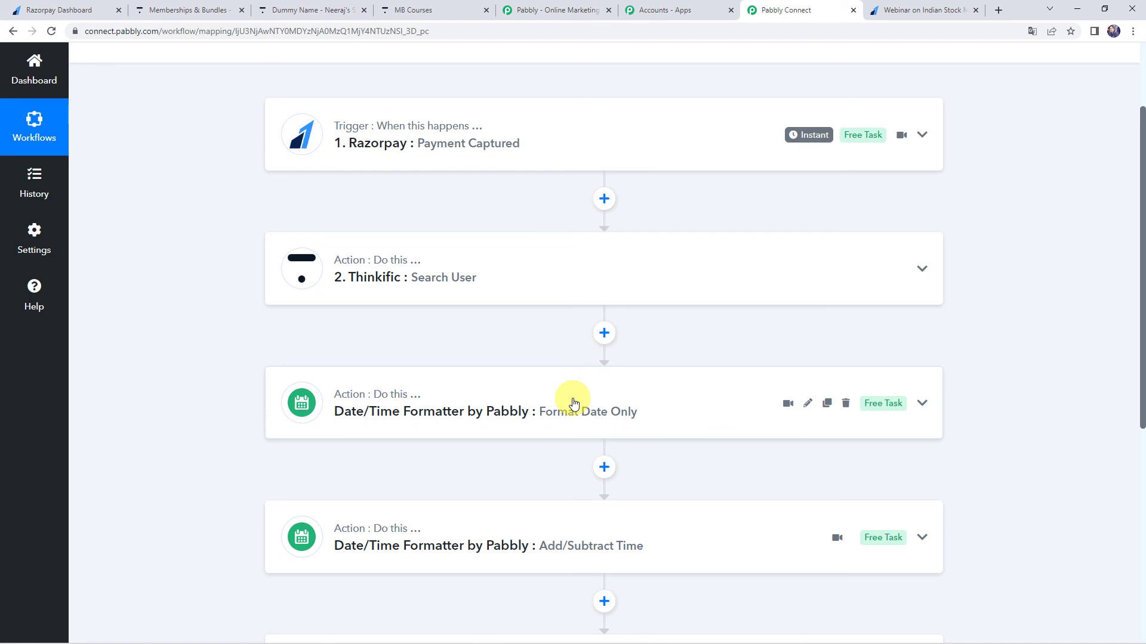
{"action": "scroll", "coordinate": [574, 404], "scroll_direction": "down", "scroll_amount": 1}
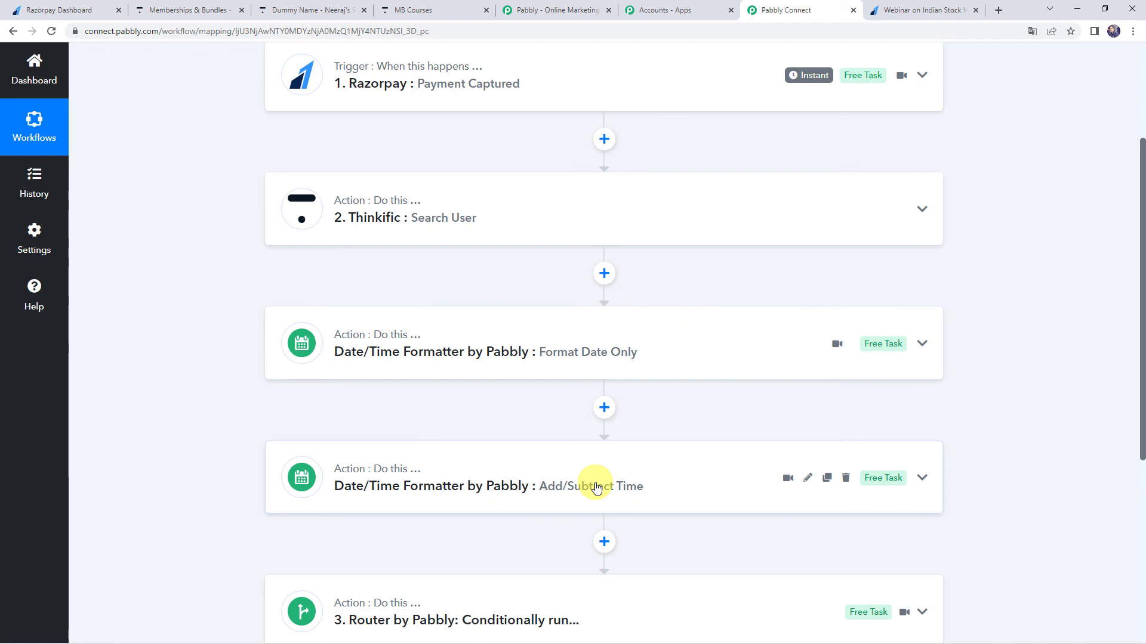
{"action": "scroll", "coordinate": [475, 502], "scroll_direction": "down", "scroll_amount": 1}
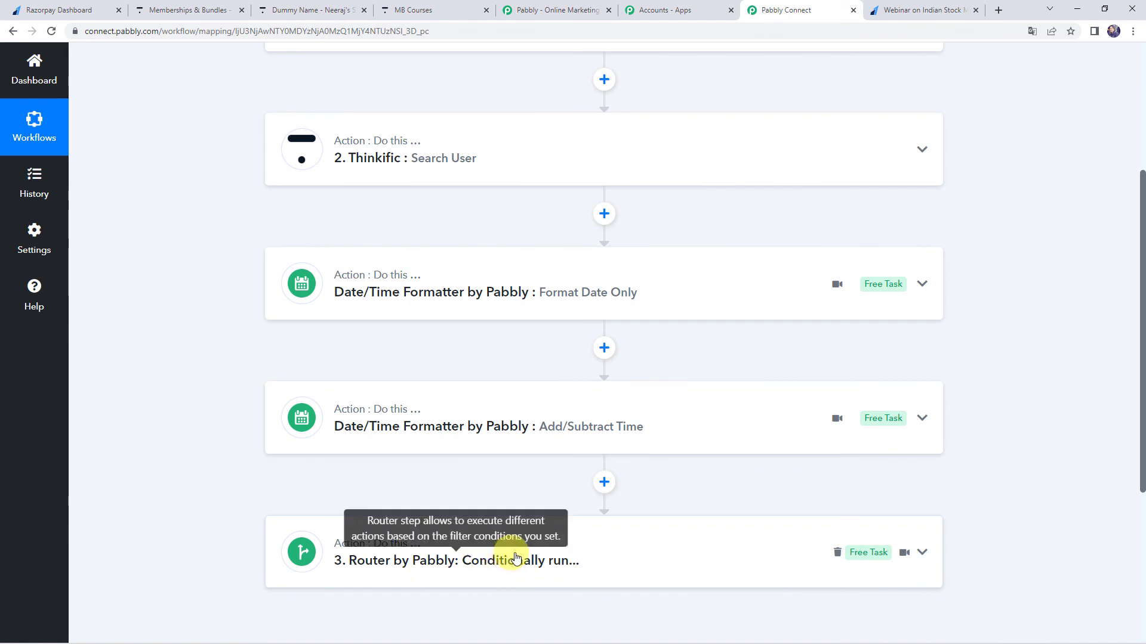
{"action": "left_click", "coordinate": [577, 557]}
{"action": "scroll", "coordinate": [561, 546], "scroll_direction": "down", "scroll_amount": 3}
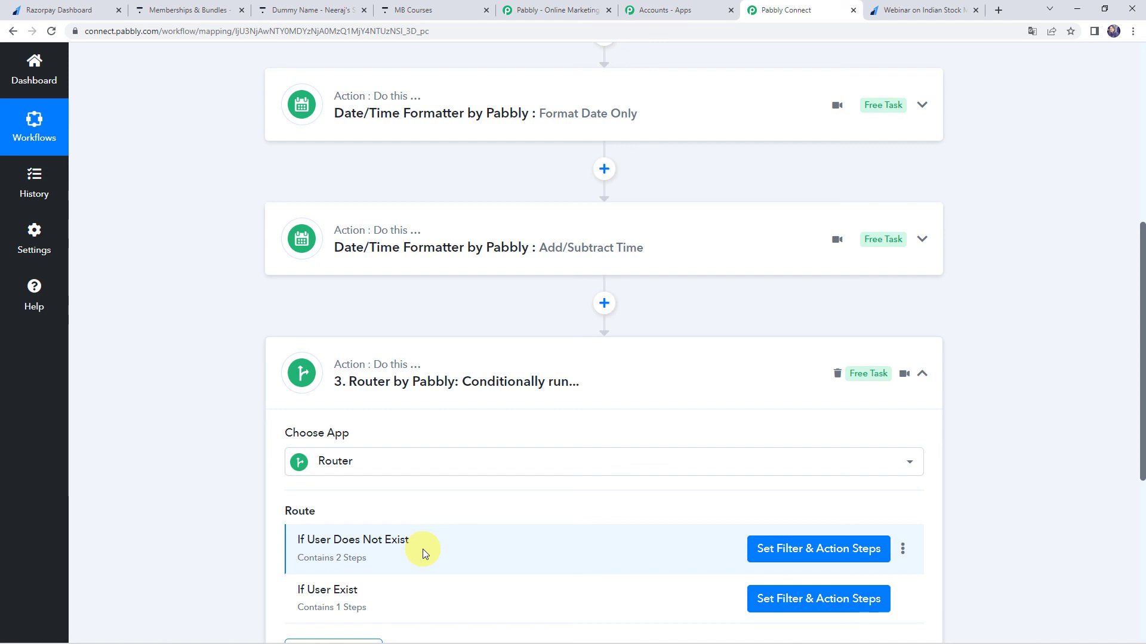
{"action": "scroll", "coordinate": [422, 549], "scroll_direction": "down", "scroll_amount": 1}
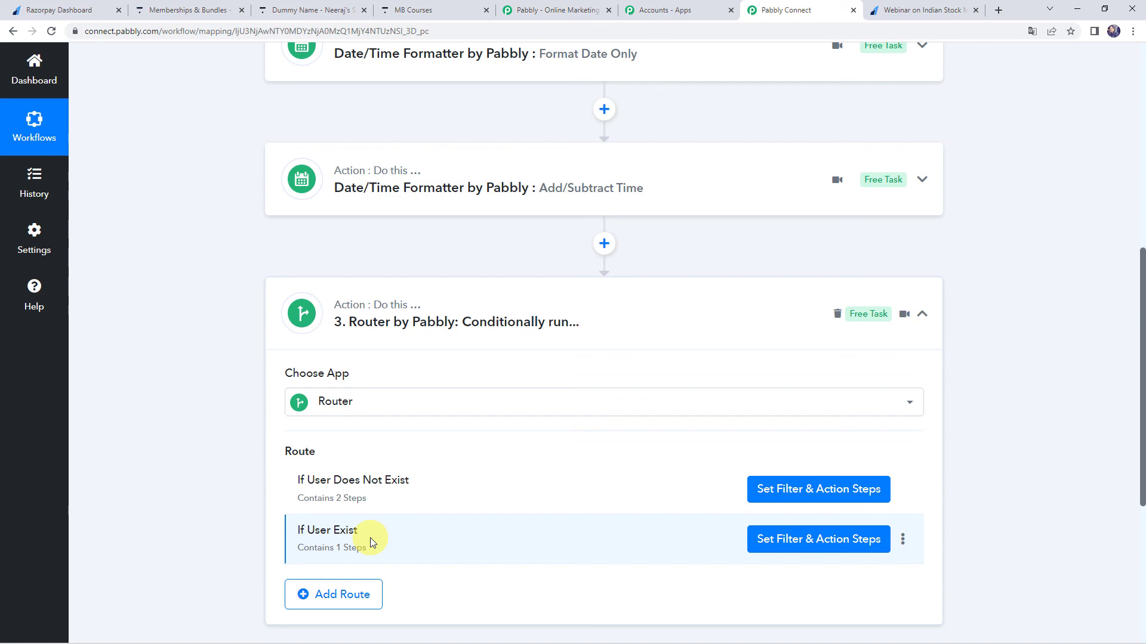
{"action": "scroll", "coordinate": [228, 473], "scroll_direction": "up", "scroll_amount": 6}
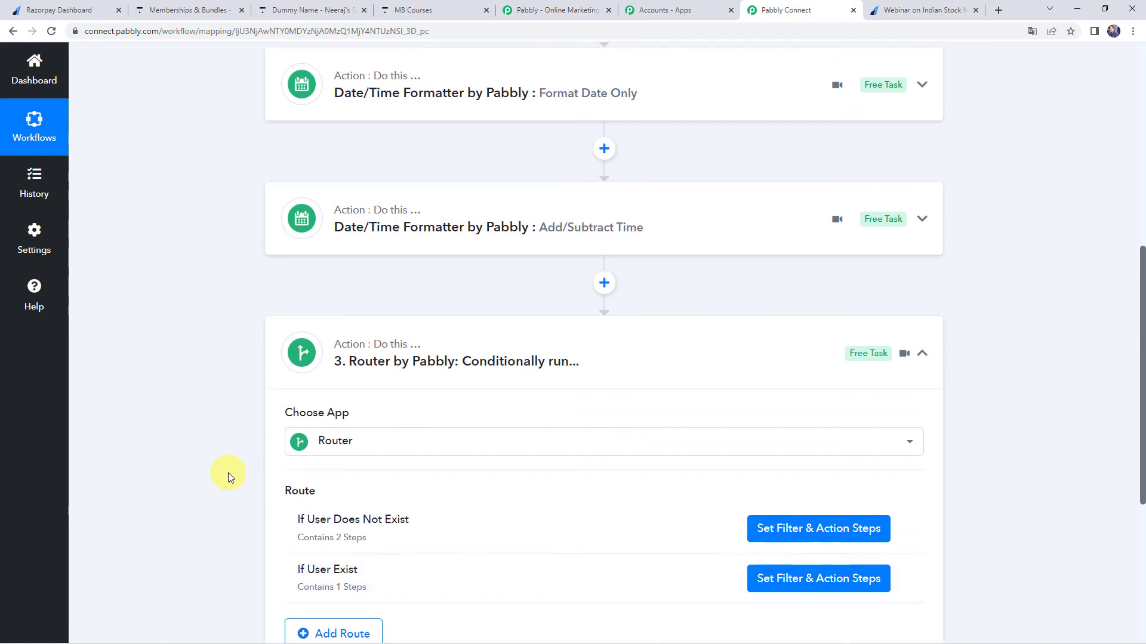
{"action": "scroll", "coordinate": [228, 472], "scroll_direction": "up", "scroll_amount": 2}
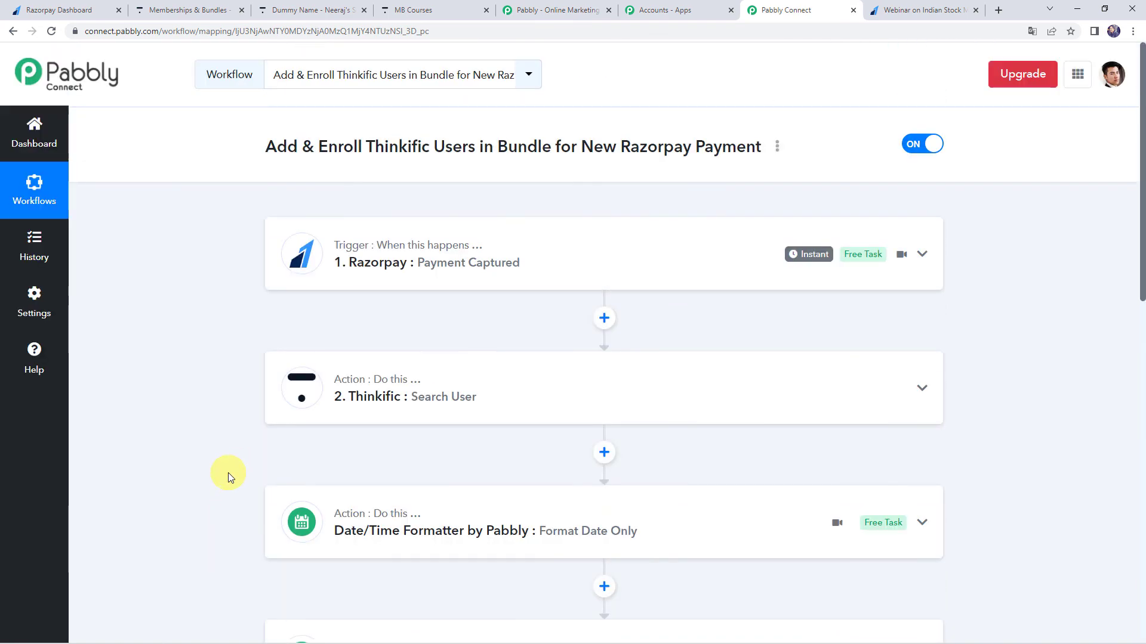